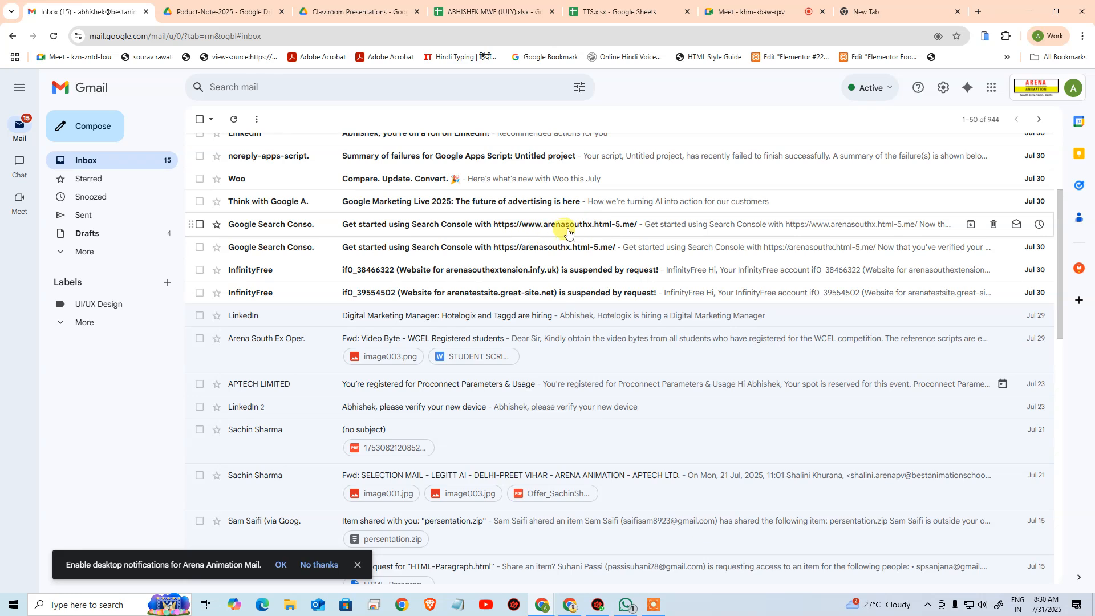
{"action": "left_click", "coordinate": [567, 231]}
{"action": "scroll", "coordinate": [570, 297], "scroll_direction": "down", "scroll_amount": 10}
{"action": "scroll", "coordinate": [595, 354], "scroll_direction": "up", "scroll_amount": 10}
{"action": "left_click_drag", "start_coordinate": [494, 301], "coordinate": [956, 7]}
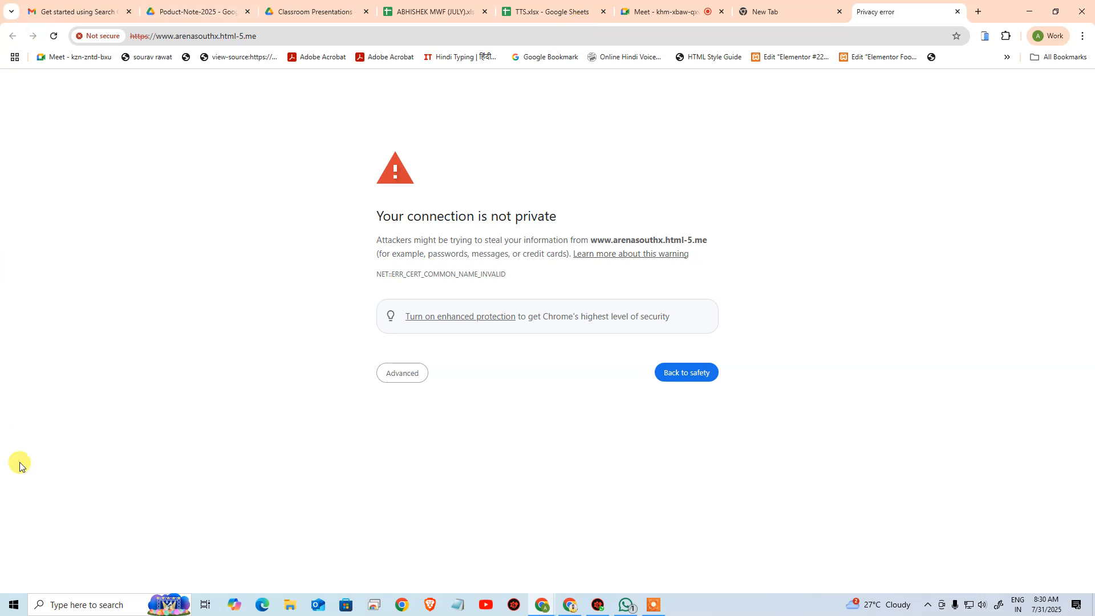
- Proceed past the certificate warning to the website and reload it over an unencrypted connection at arenasouthx.html-5.me/?i=1
{"action": "left_click", "coordinate": [403, 374]}
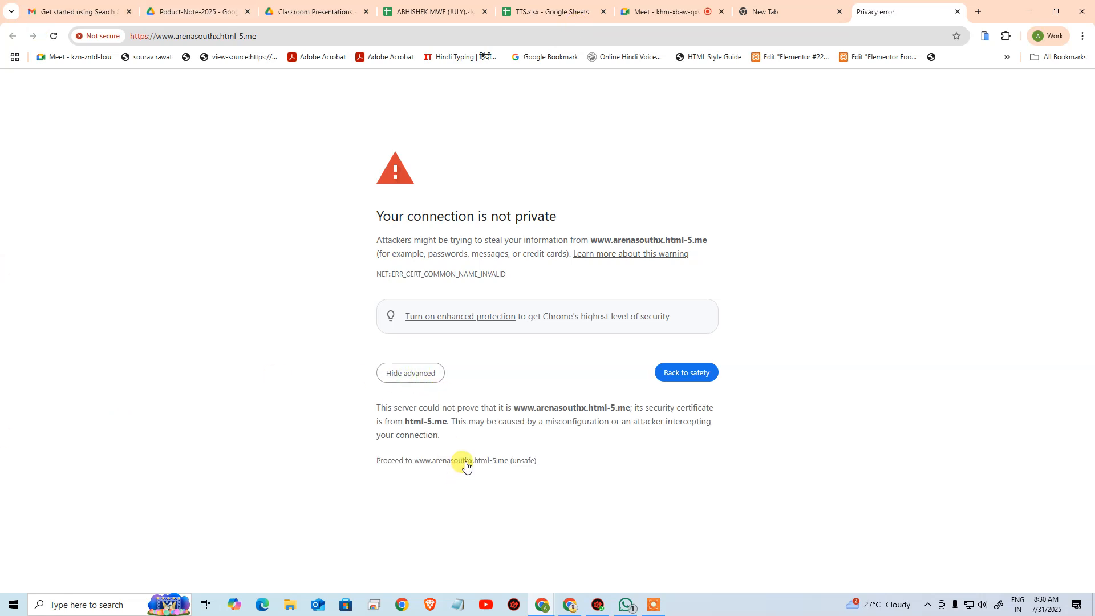
{"action": "left_click", "coordinate": [466, 463]}
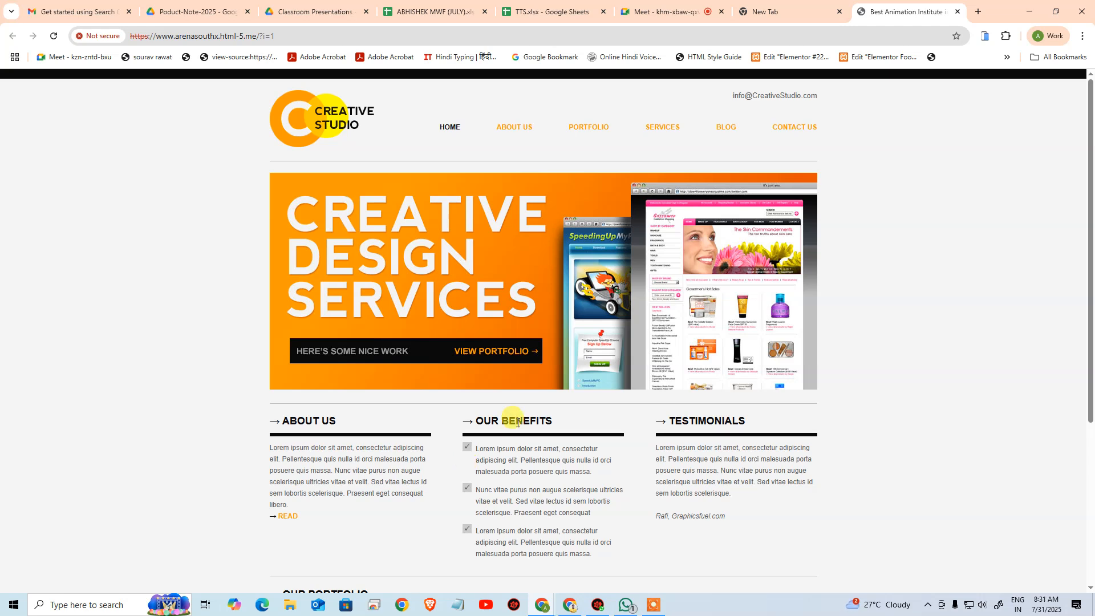
{"action": "left_click", "coordinate": [460, 37]}
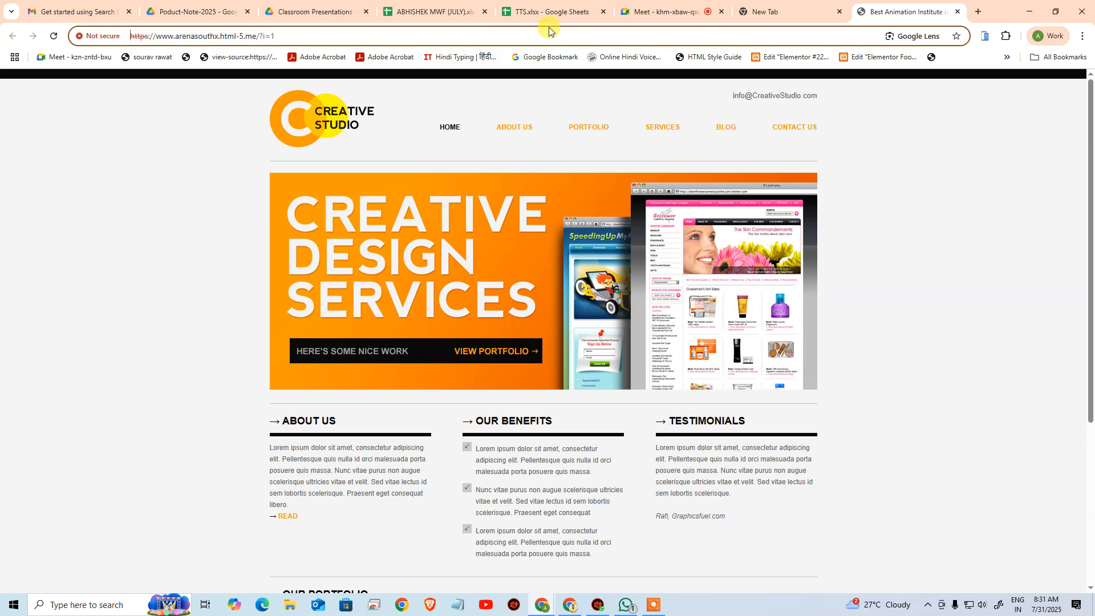
{"action": "key", "text": "Return"}
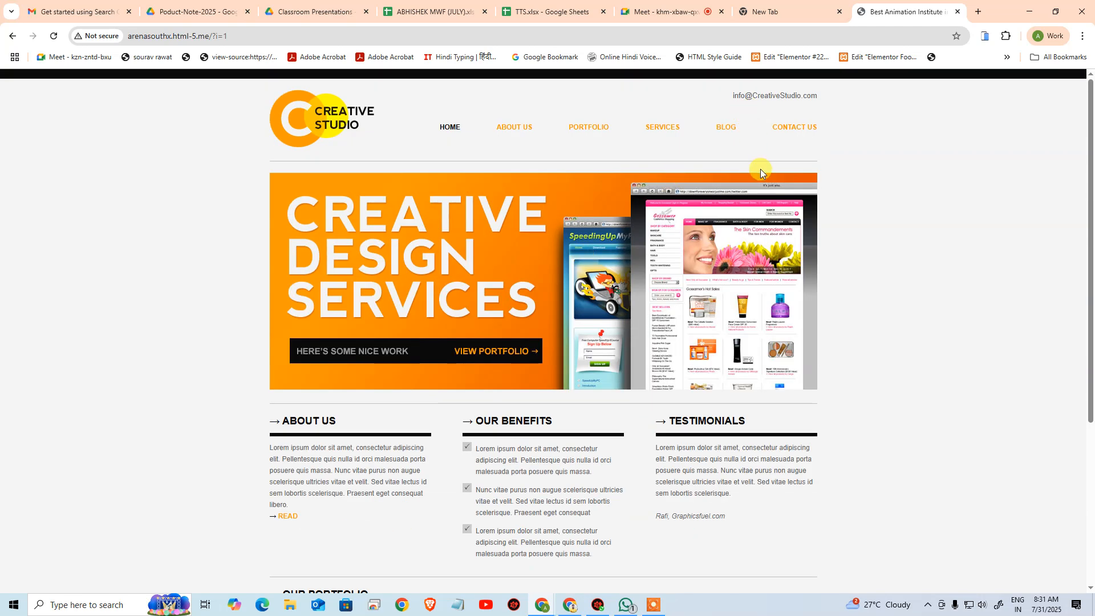
- Search Google for "google search console" and enter Search Console from its official start page
{"action": "left_click", "coordinate": [790, 5]}
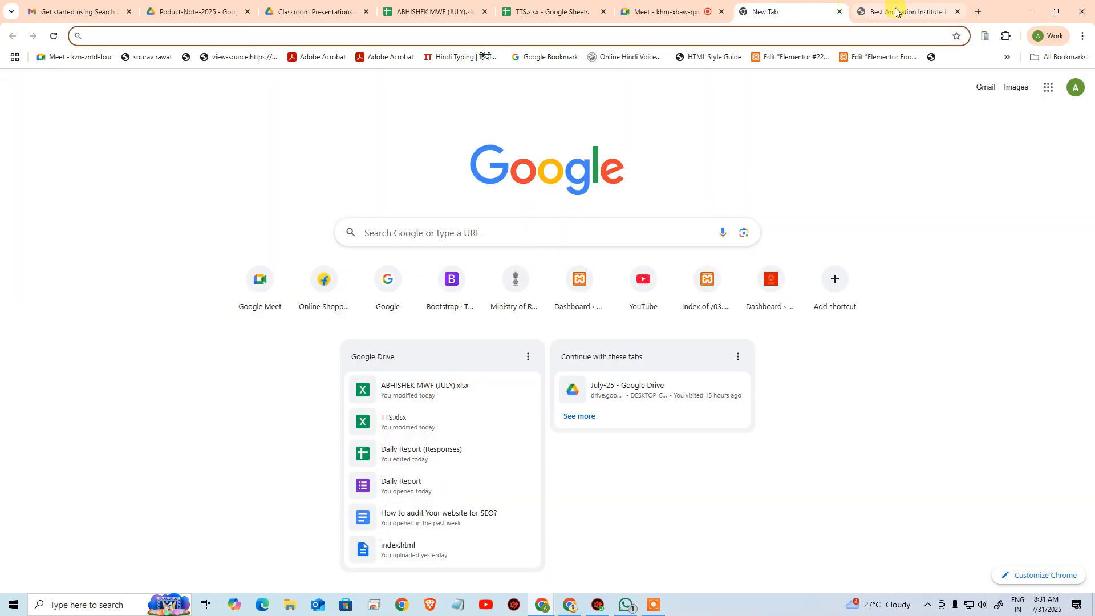
{"action": "left_click", "coordinate": [800, 36]}
{"action": "type", "text": "GO"}
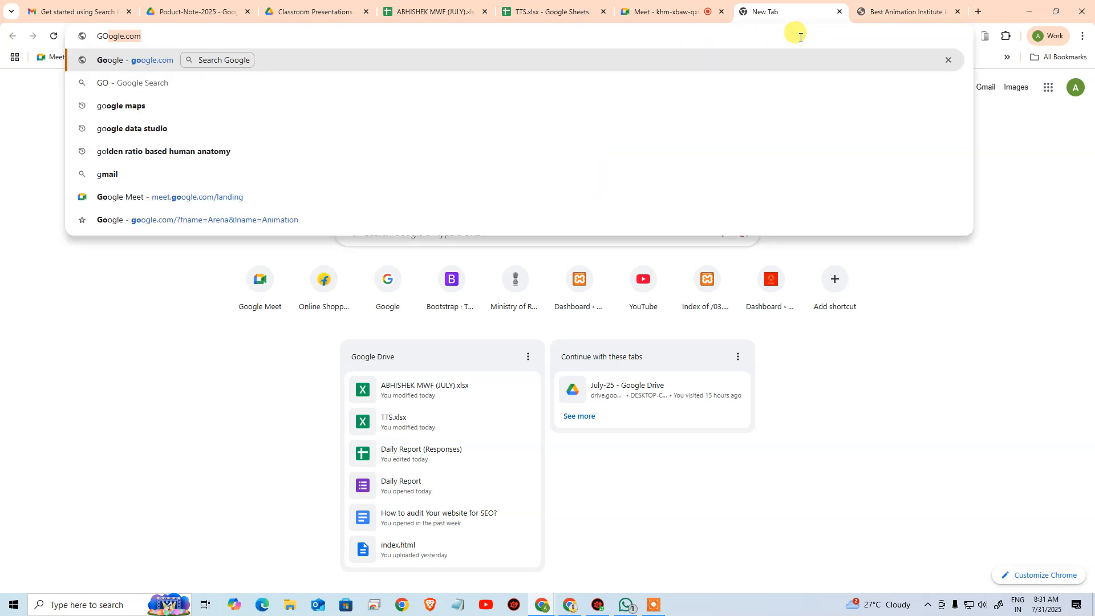
{"action": "type", "text": "OGLE SEA"}
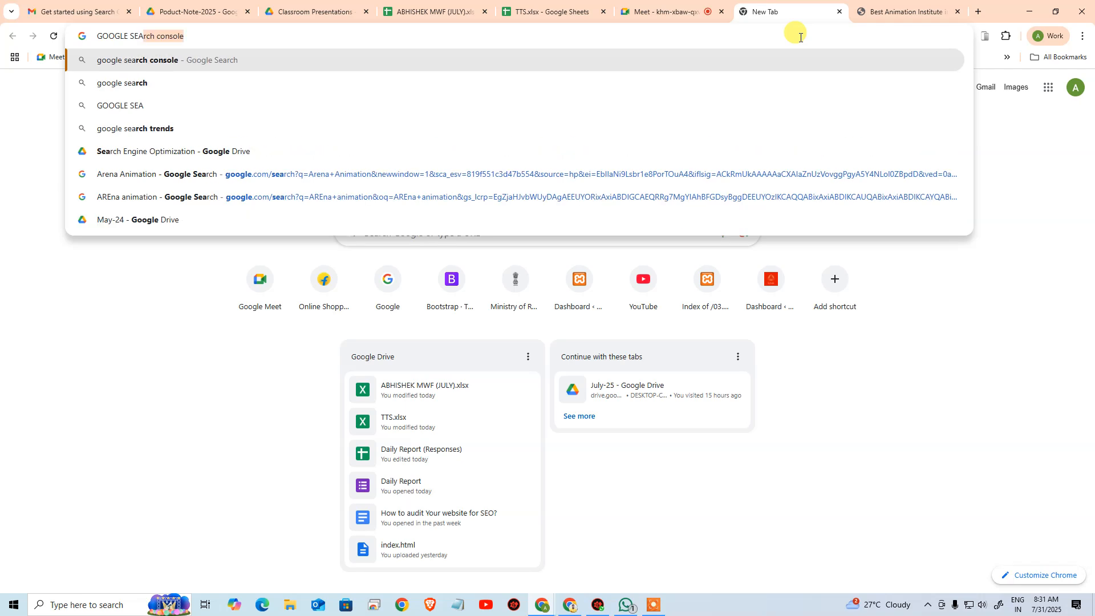
{"action": "key", "text": "Return"}
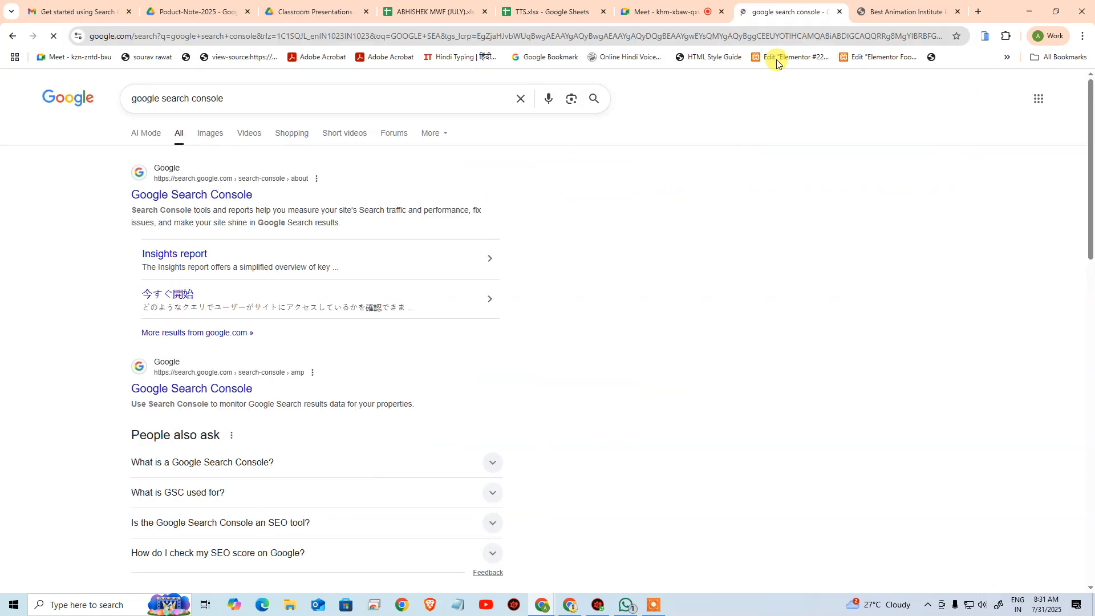
{"action": "left_click", "coordinate": [171, 196]}
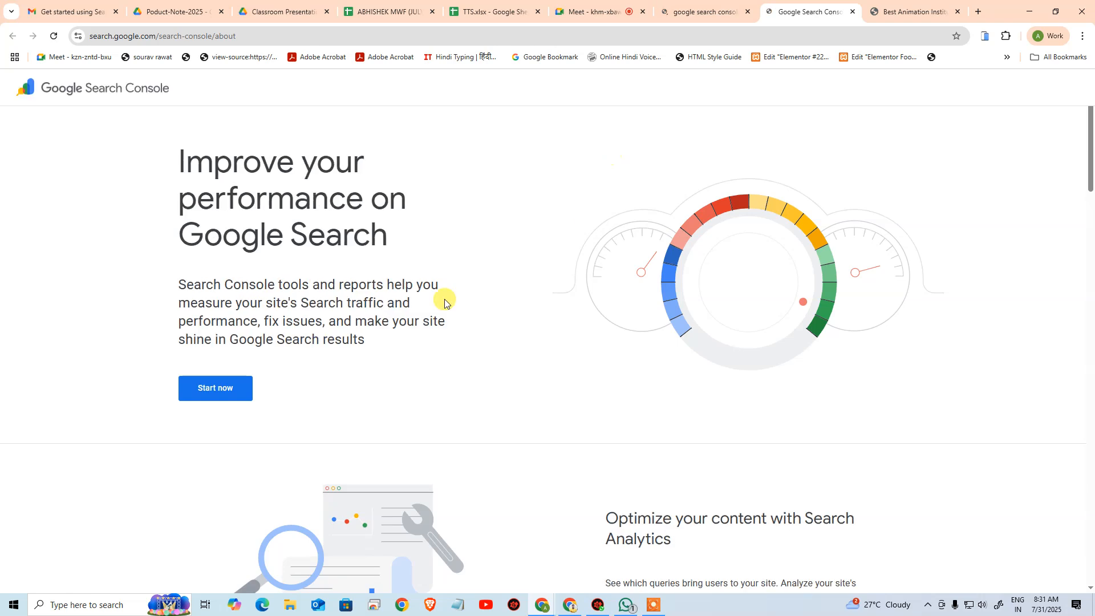
{"action": "left_click", "coordinate": [234, 387]}
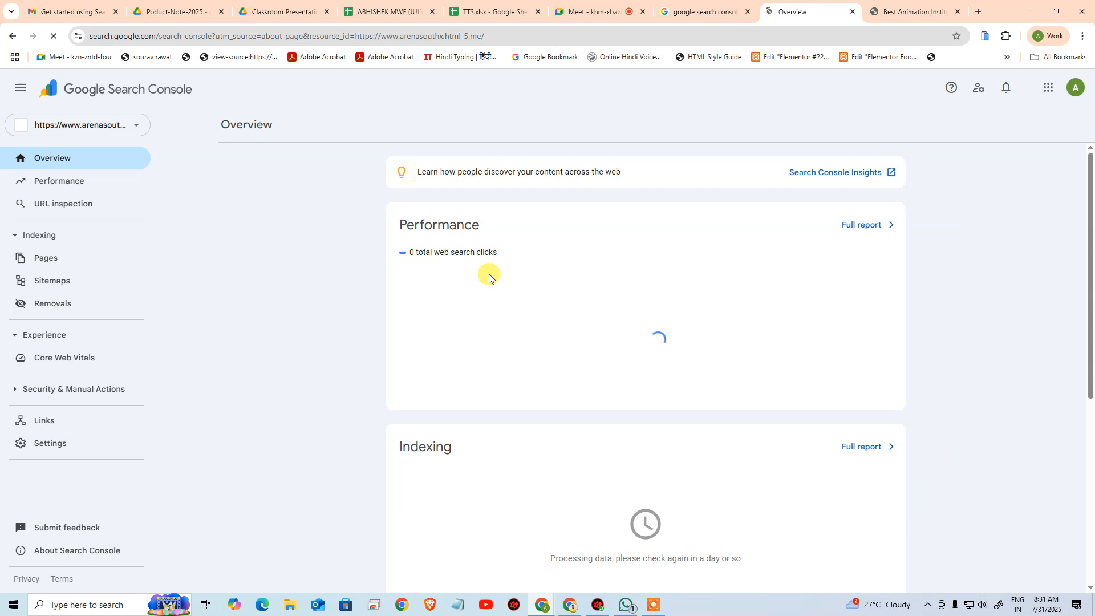
{"action": "left_click", "coordinate": [67, 124]}
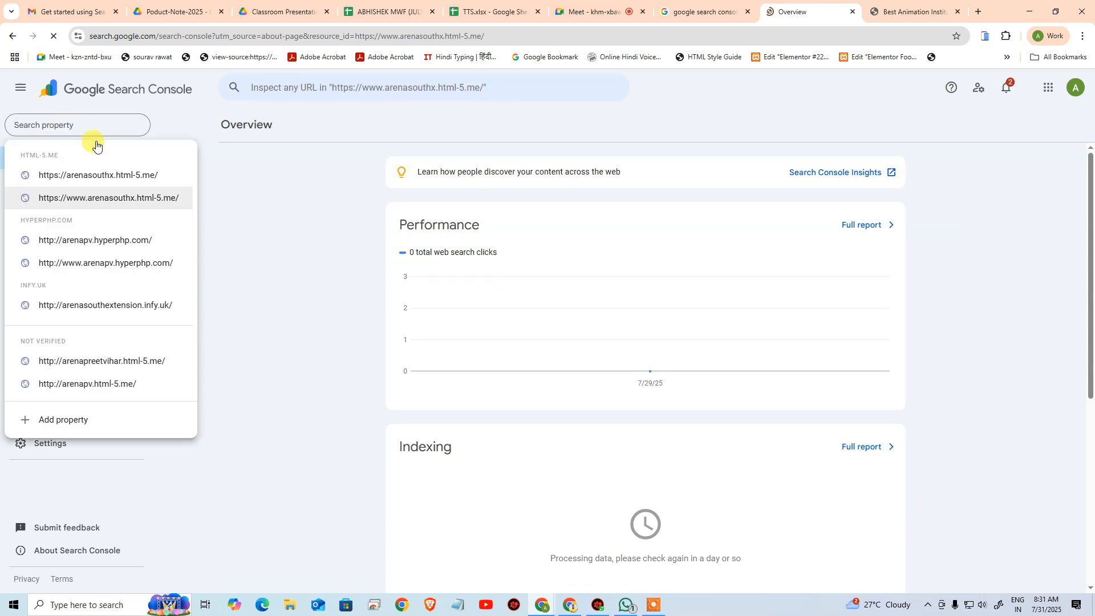
{"action": "left_click", "coordinate": [238, 196]}
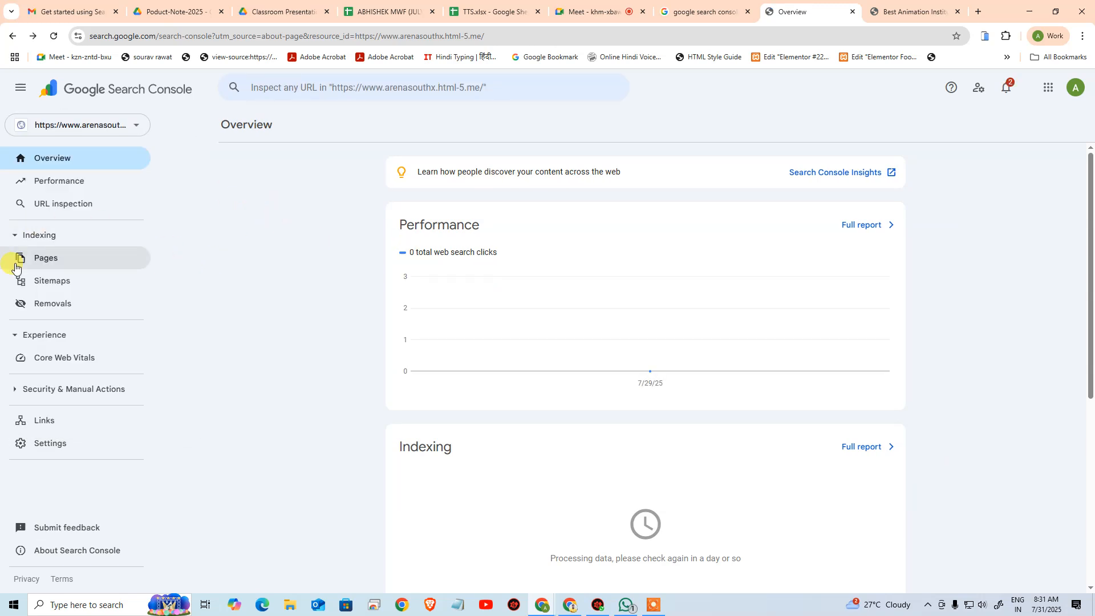
{"action": "left_click", "coordinate": [55, 282]}
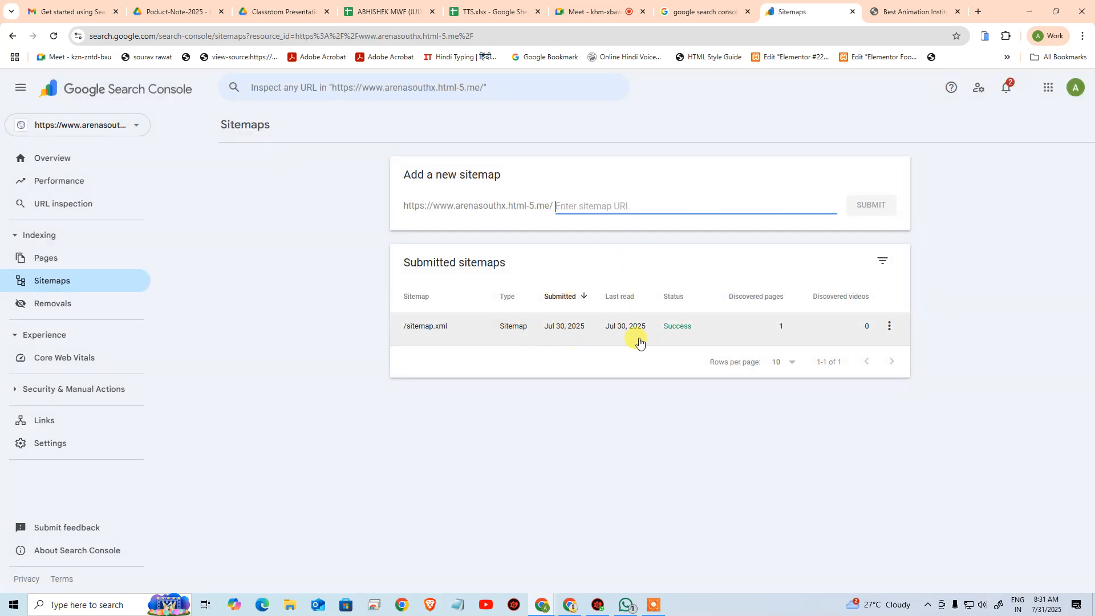
- Search Google for "google analytics" in a new tab and go to Analytics from the Google for Developers page
{"action": "left_click", "coordinate": [978, 12]}
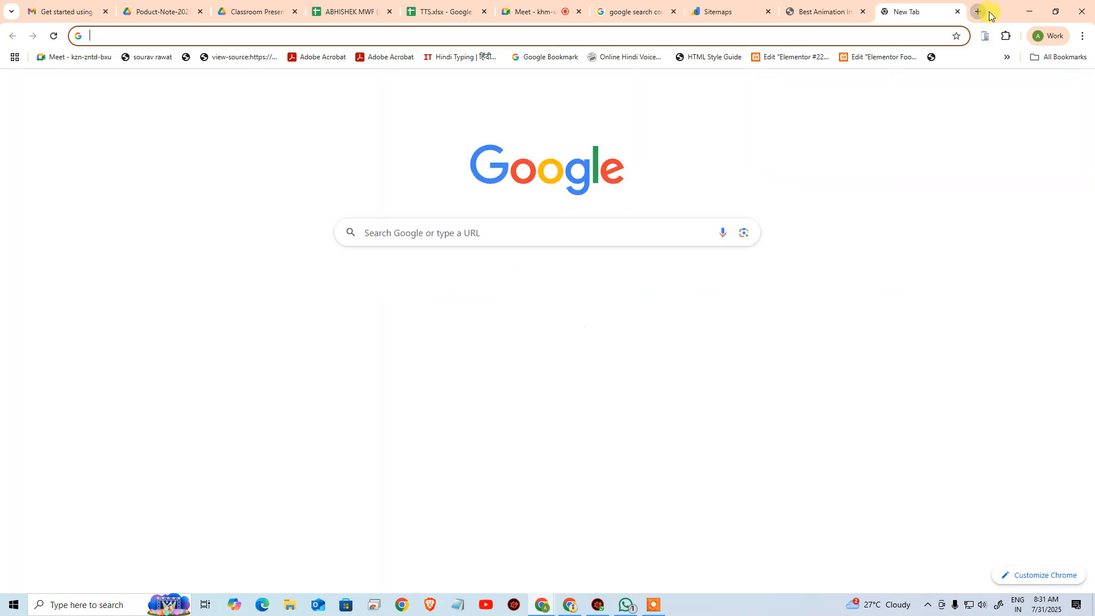
{"action": "type", "text": "google a"}
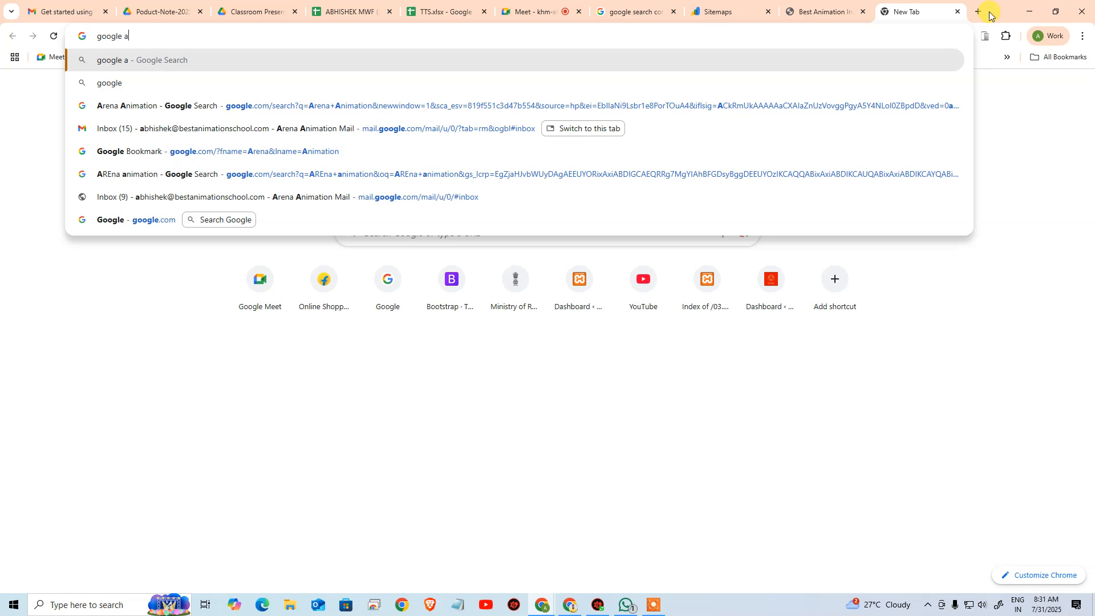
{"action": "type", "text": "nalytics"}
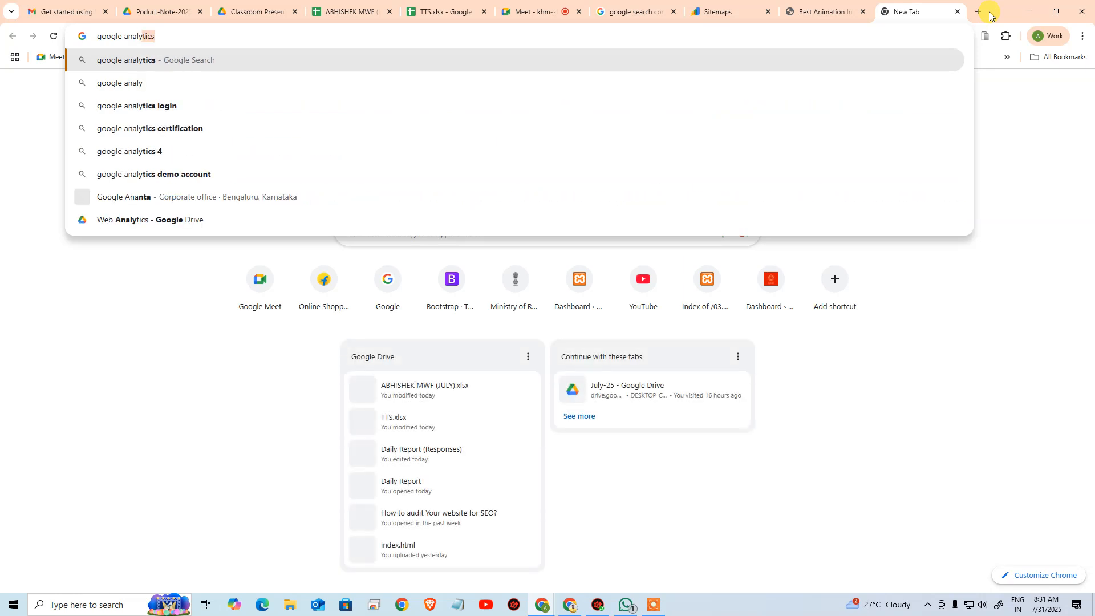
{"action": "key", "text": "Return"}
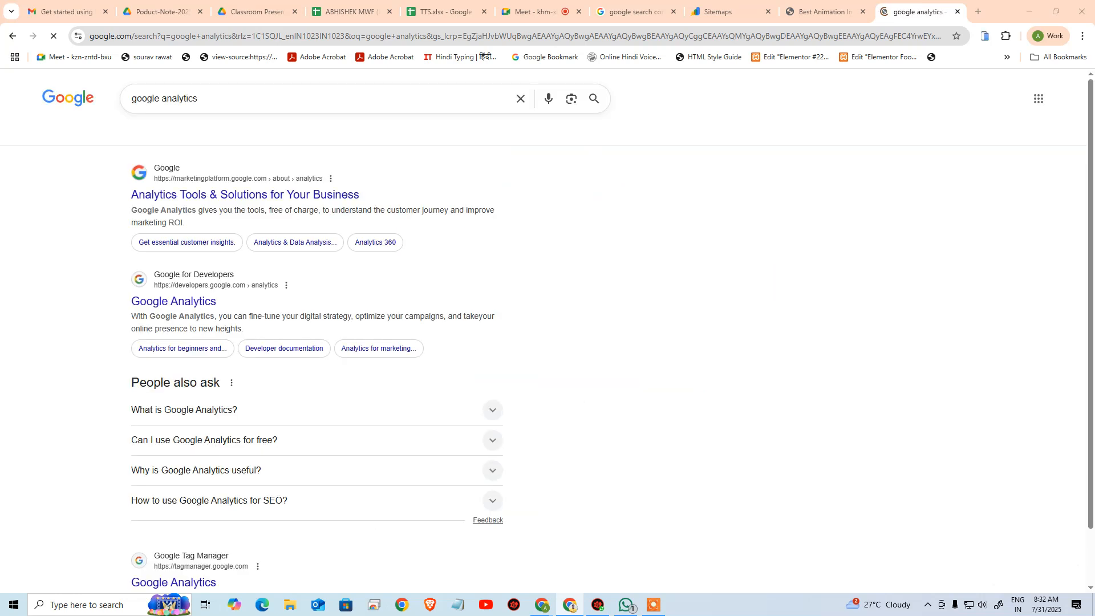
{"action": "left_click", "coordinate": [159, 307]}
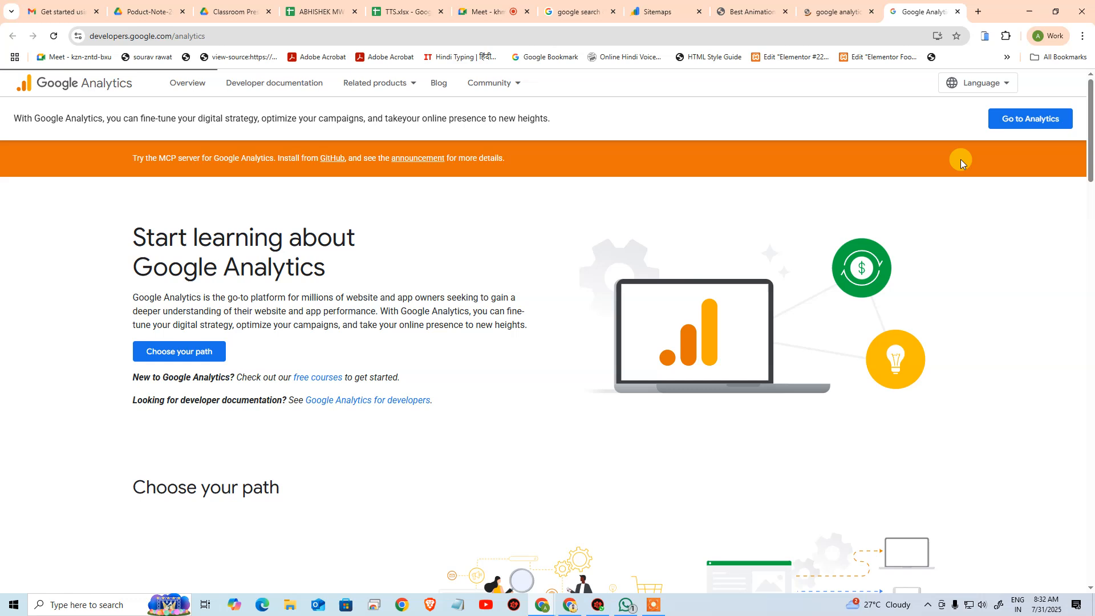
{"action": "left_click", "coordinate": [1004, 122]}
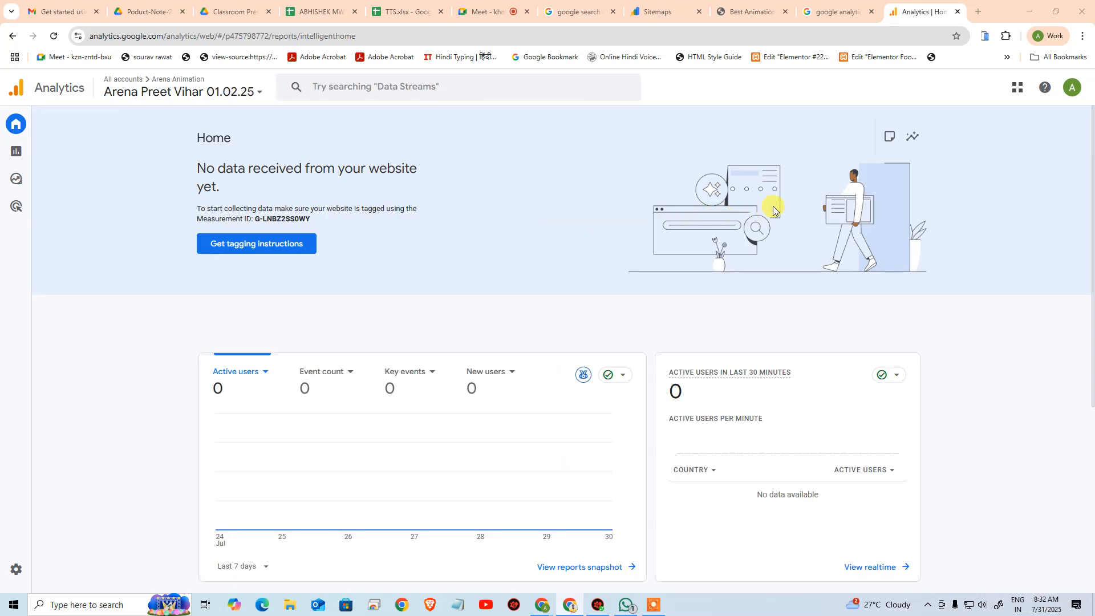
- Switch to the arenasouthx-30/07/25 property under the second Arena Animation account
{"action": "left_click", "coordinate": [258, 92]}
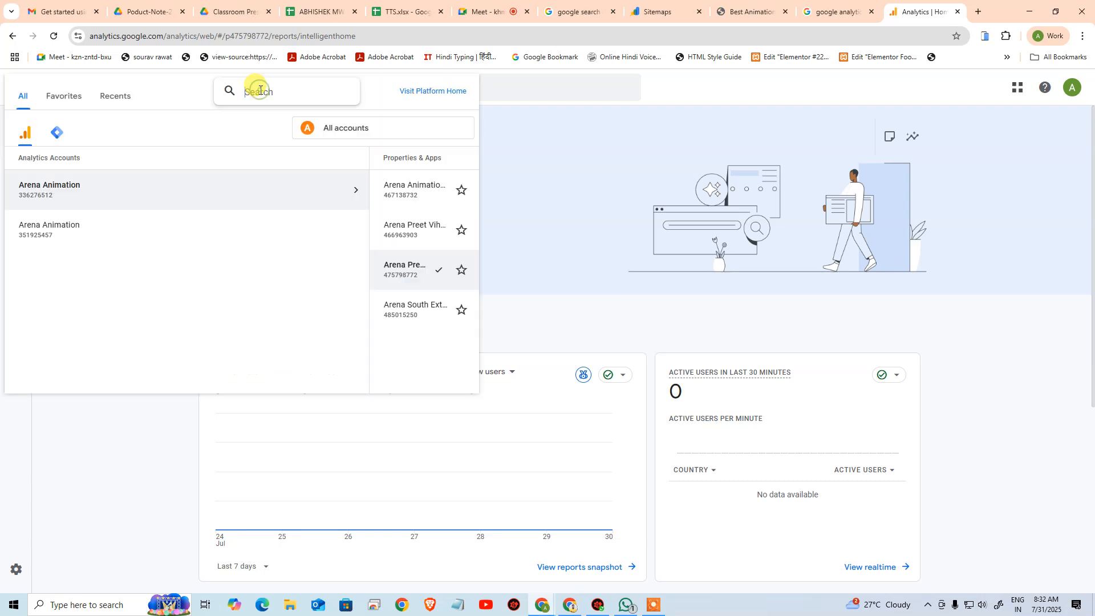
{"action": "left_click", "coordinate": [170, 226]}
{"action": "left_click", "coordinate": [196, 227]}
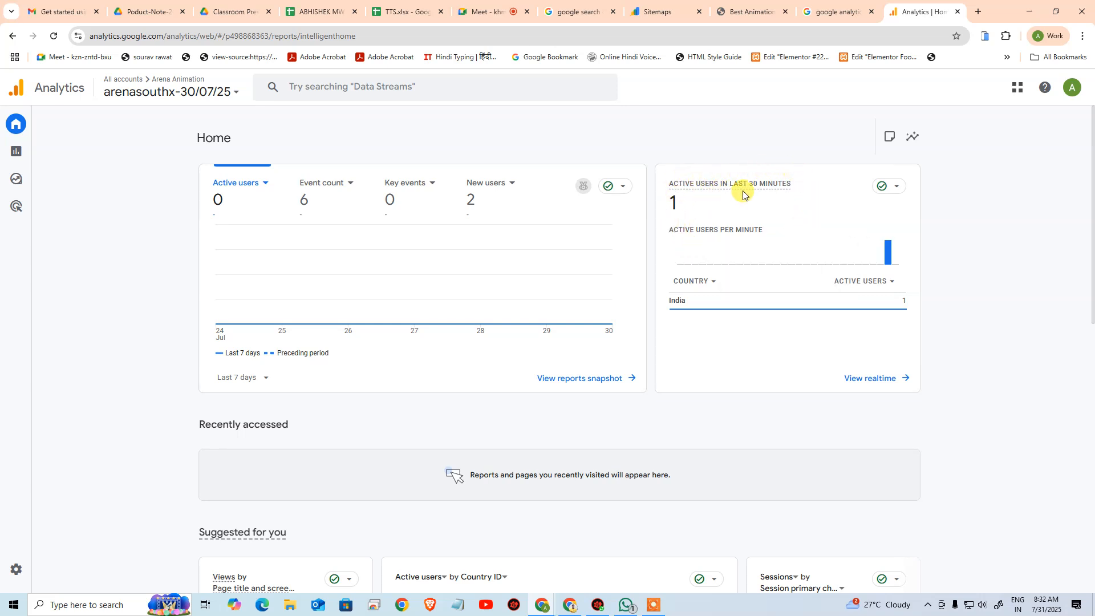
- Check the open website and open the property's Realtime overview report to view the active users' location
{"action": "left_click", "coordinate": [729, 5]}
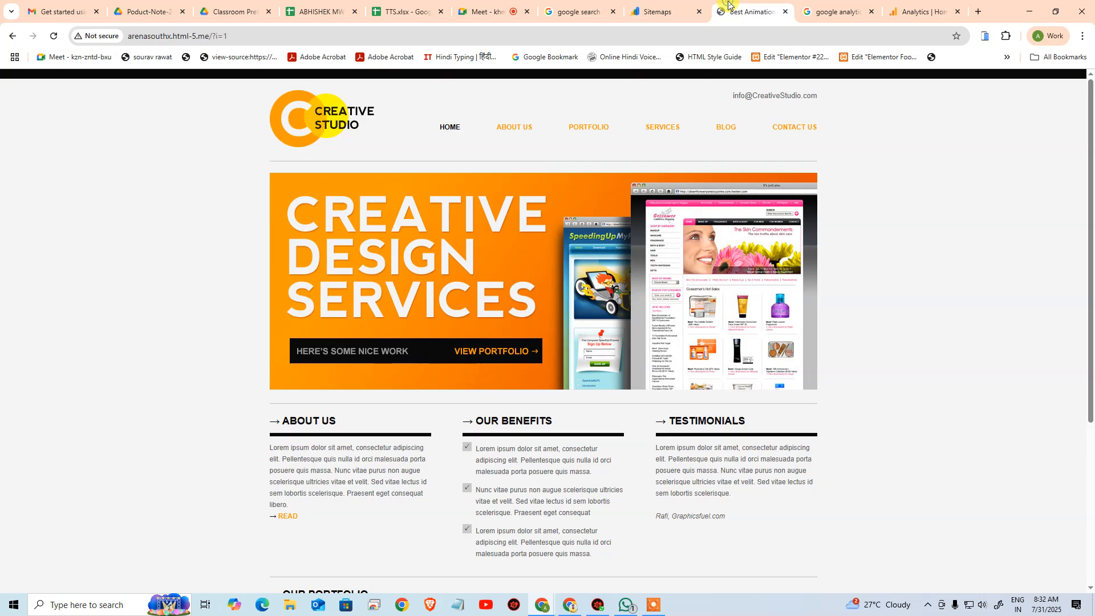
{"action": "left_click", "coordinate": [919, 11]}
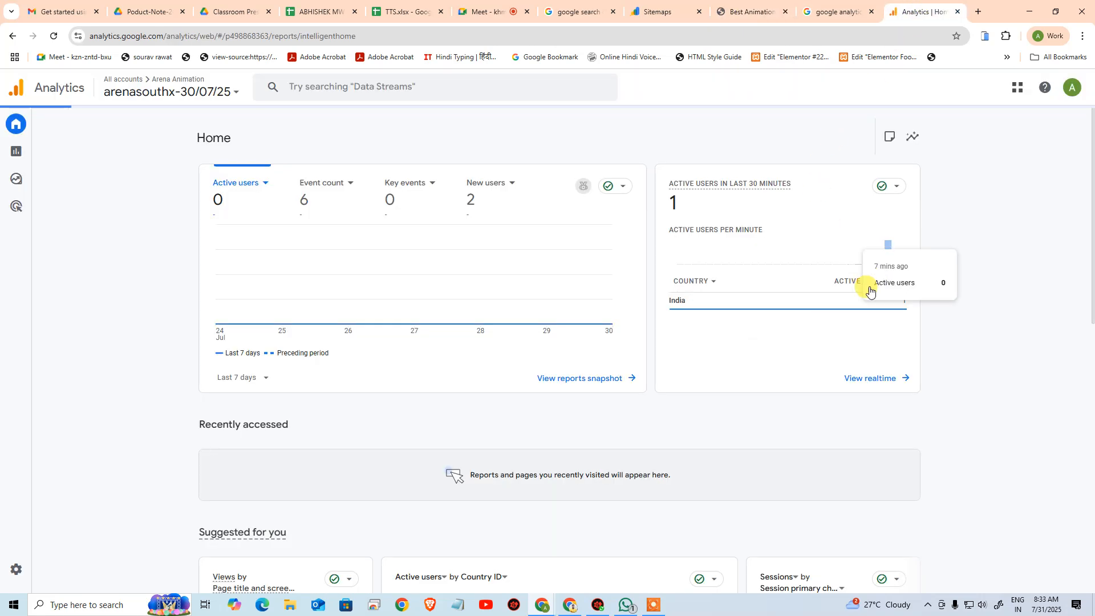
{"action": "left_click", "coordinate": [867, 379]}
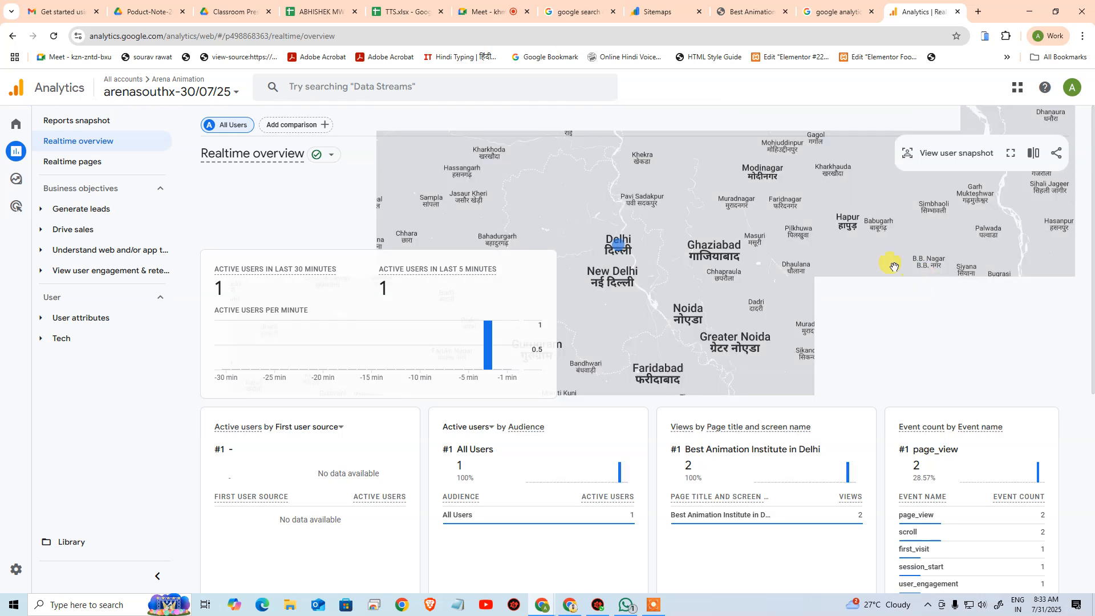
{"action": "mouse_move", "coordinate": [616, 249]}
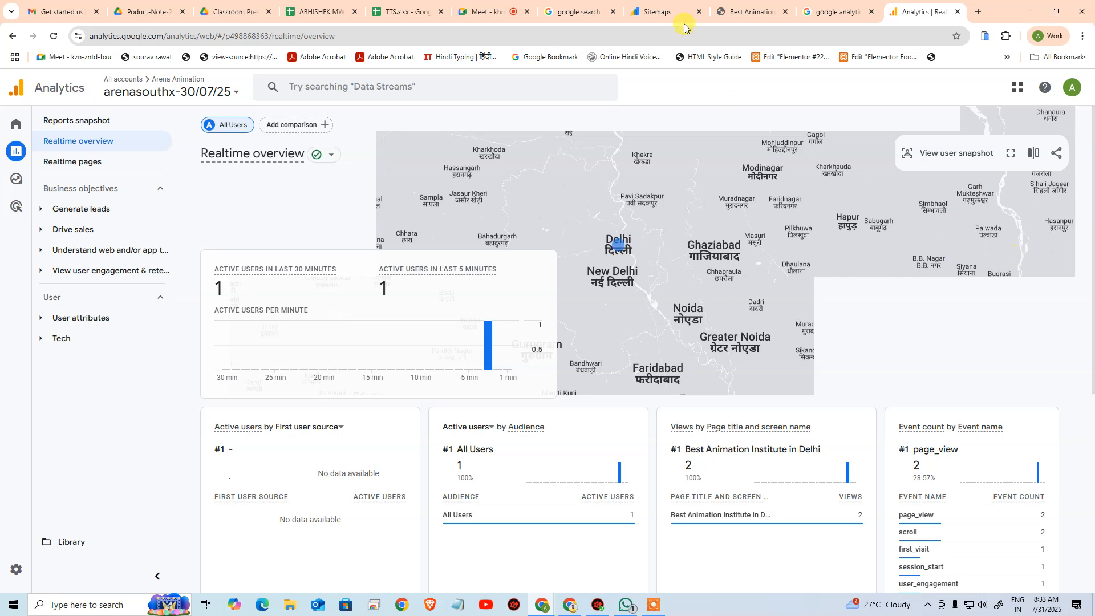
- Return to the open website and select its address
{"action": "left_click", "coordinate": [752, 12]}
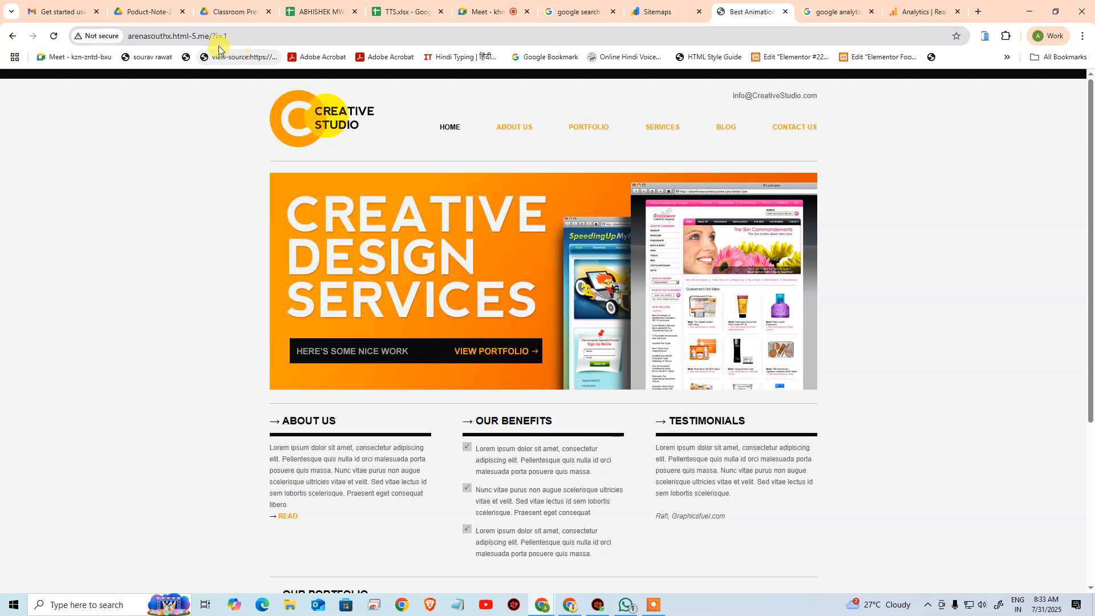
{"action": "left_click_drag", "start_coordinate": [214, 37], "coordinate": [120, 36]}
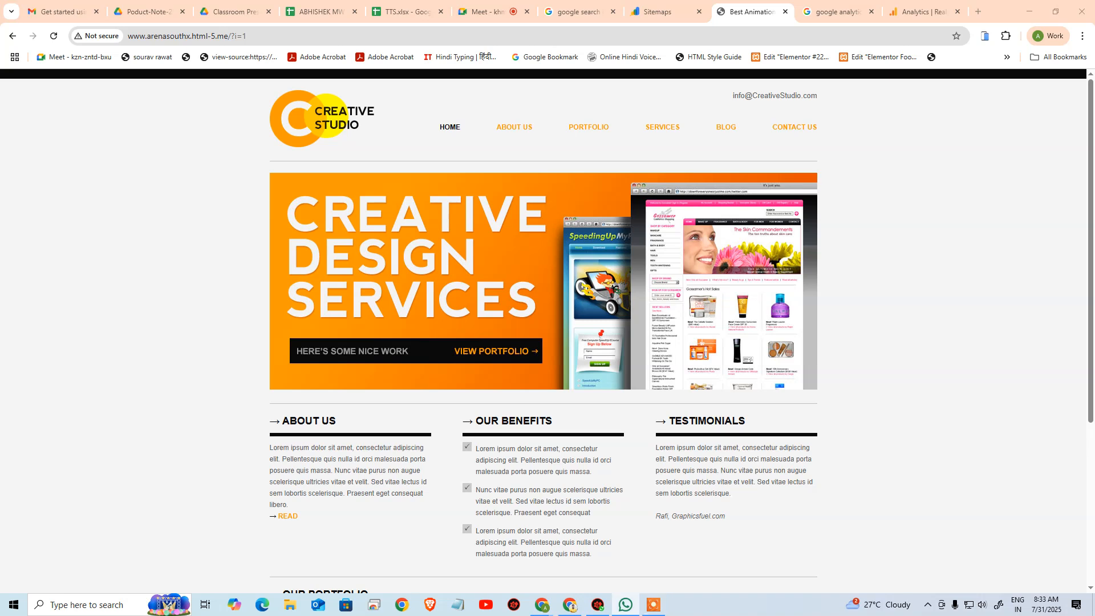
{"action": "key", "text": "ctrl+d"}
{"action": "key", "text": "ctrl+d"}
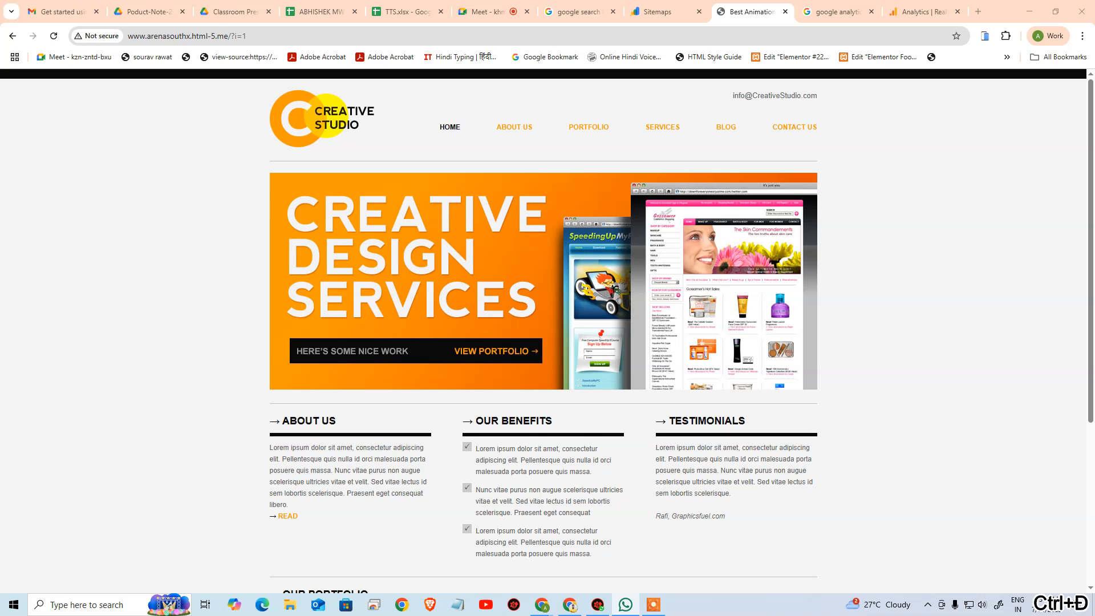
{"action": "key", "text": "ctrl+d"}
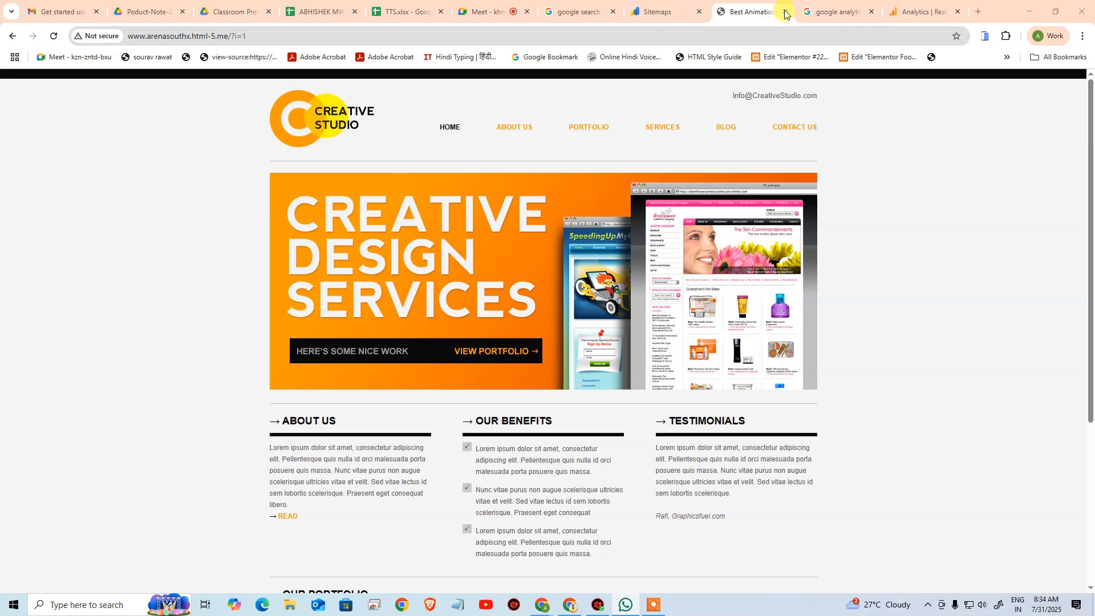
- Examine the active users on the Realtime overview map around Delhi and check the participant list in Google Meet
{"action": "left_click", "coordinate": [907, 11]}
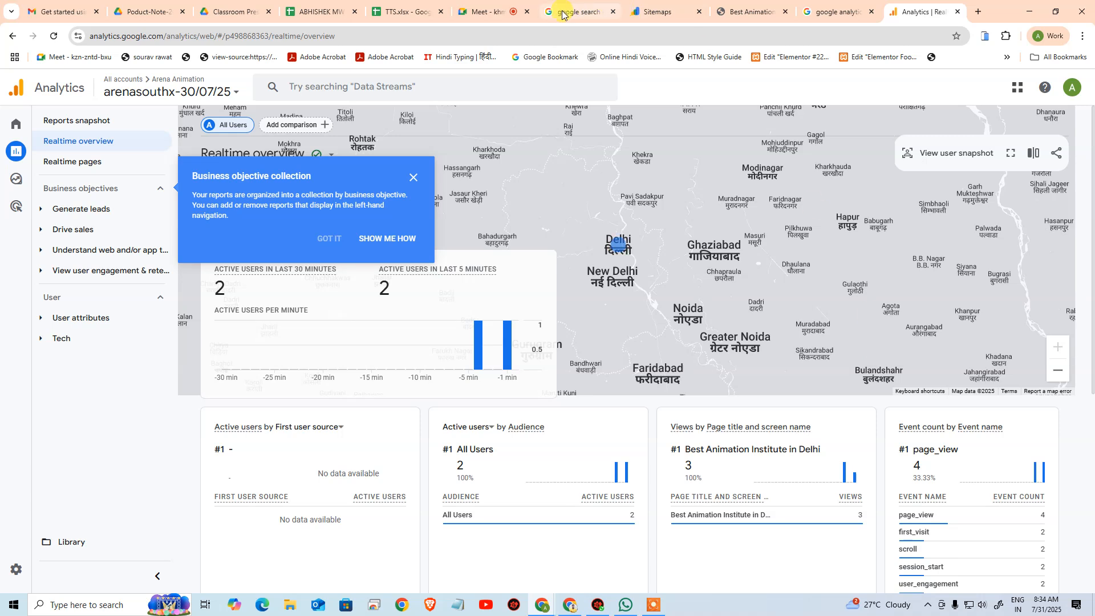
{"action": "left_click", "coordinate": [492, 12]}
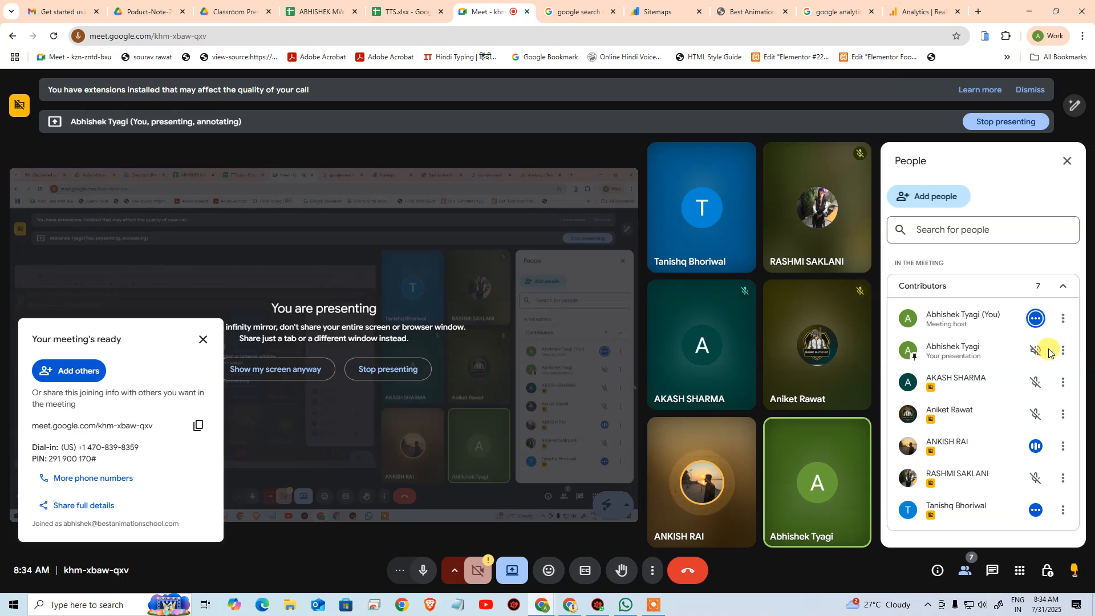
{"action": "left_click", "coordinate": [918, 8]}
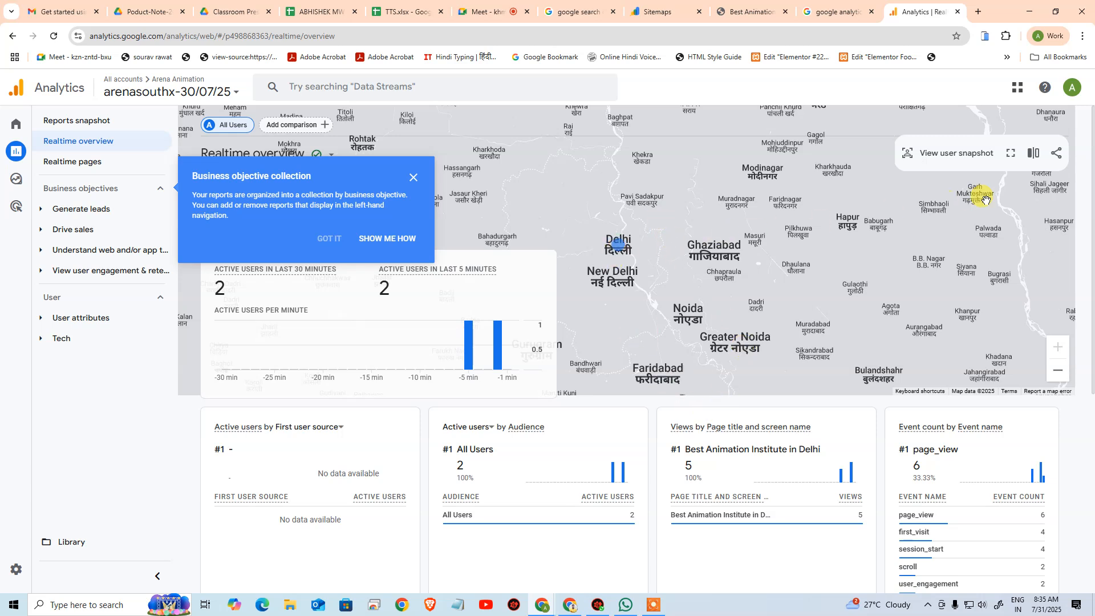
{"action": "left_click", "coordinate": [1058, 371]}
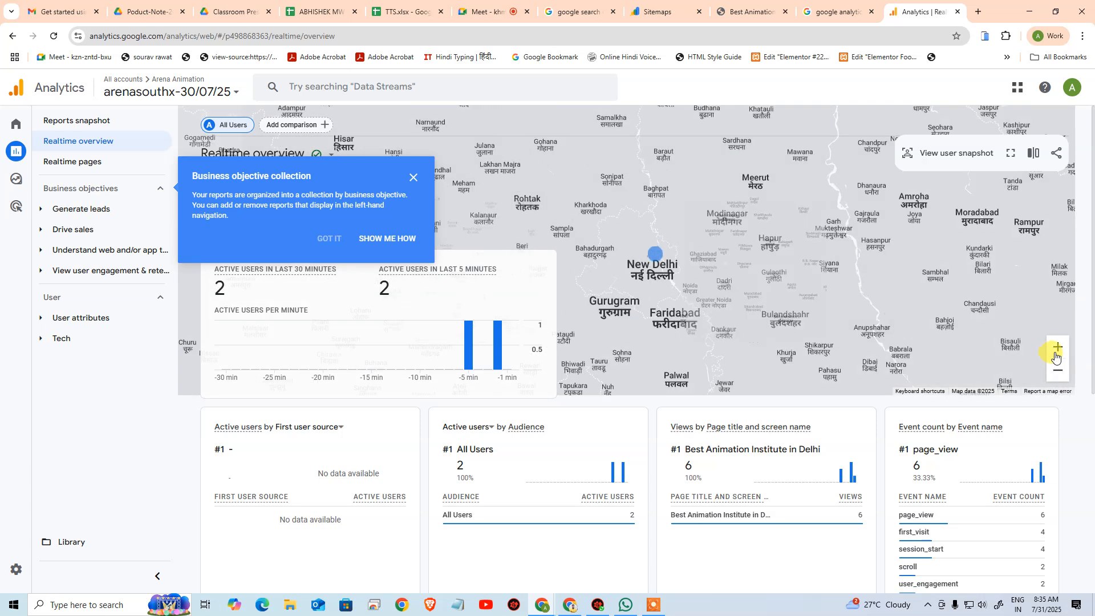
{"action": "left_click", "coordinate": [1057, 349]}
{"action": "mouse_move", "coordinate": [669, 299]}
{"action": "left_mouse_down"}
{"action": "mouse_move", "coordinate": [756, 296]}
{"action": "mouse_move", "coordinate": [660, 316]}
{"action": "mouse_move", "coordinate": [697, 330]}
{"action": "left_mouse_up"}
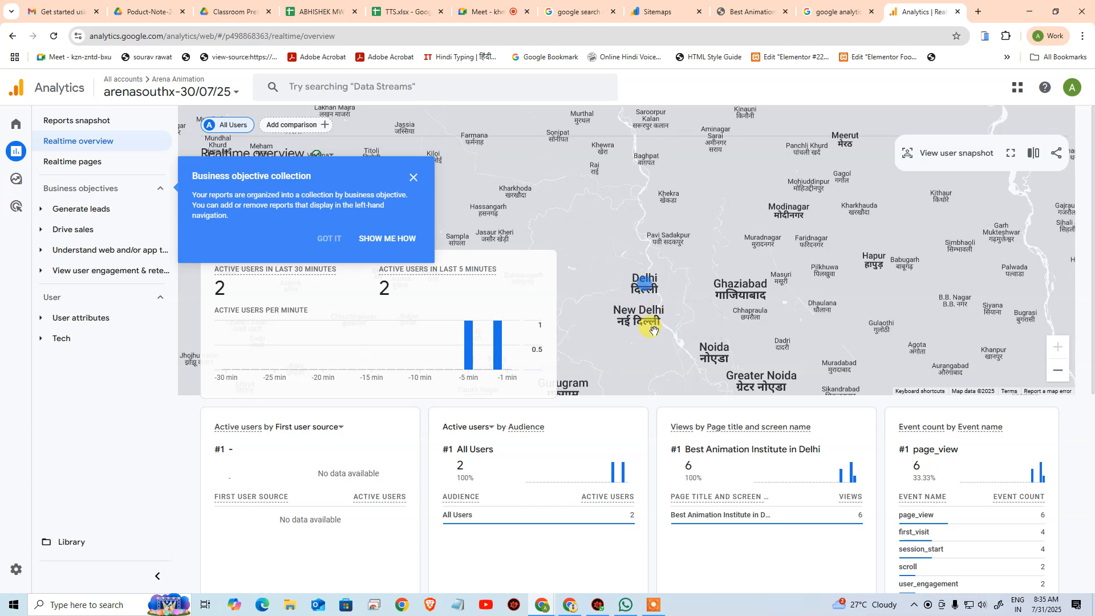
- Examine the property's Realtime overview, switching to the Reports snapshot and back to recheck the active users on the map
{"action": "scroll", "coordinate": [740, 324], "scroll_direction": "down", "scroll_amount": 6}
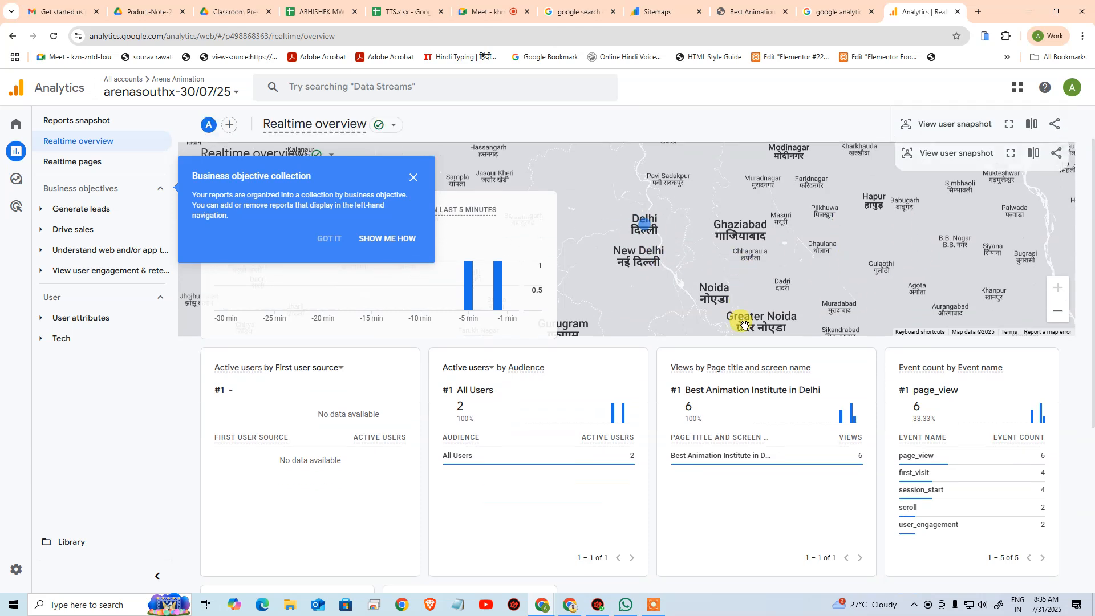
{"action": "scroll", "coordinate": [650, 471], "scroll_direction": "up", "scroll_amount": 6}
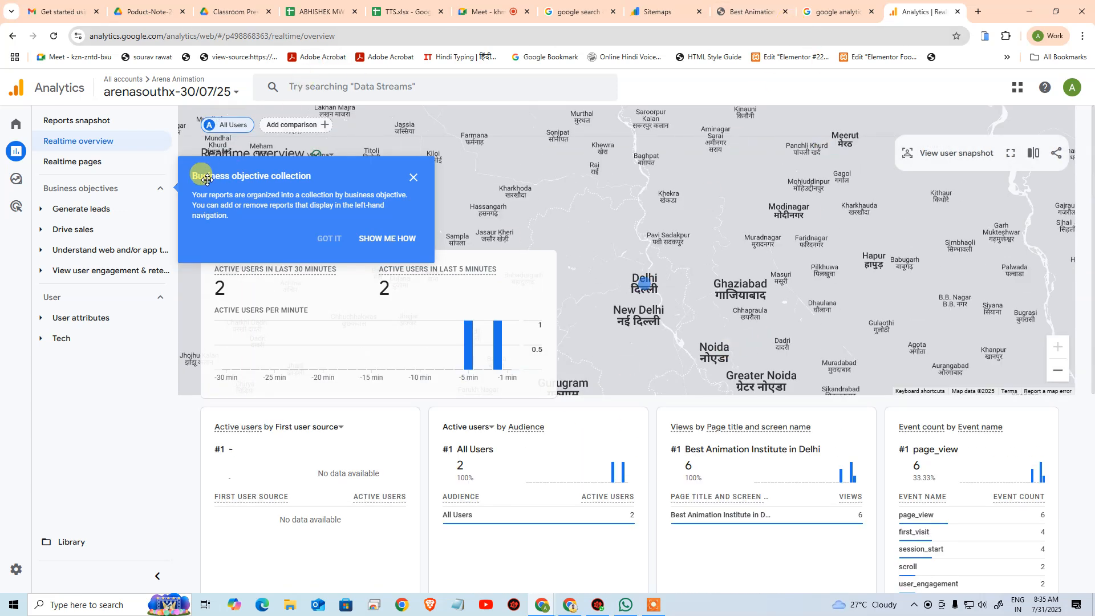
{"action": "left_click", "coordinate": [81, 121]}
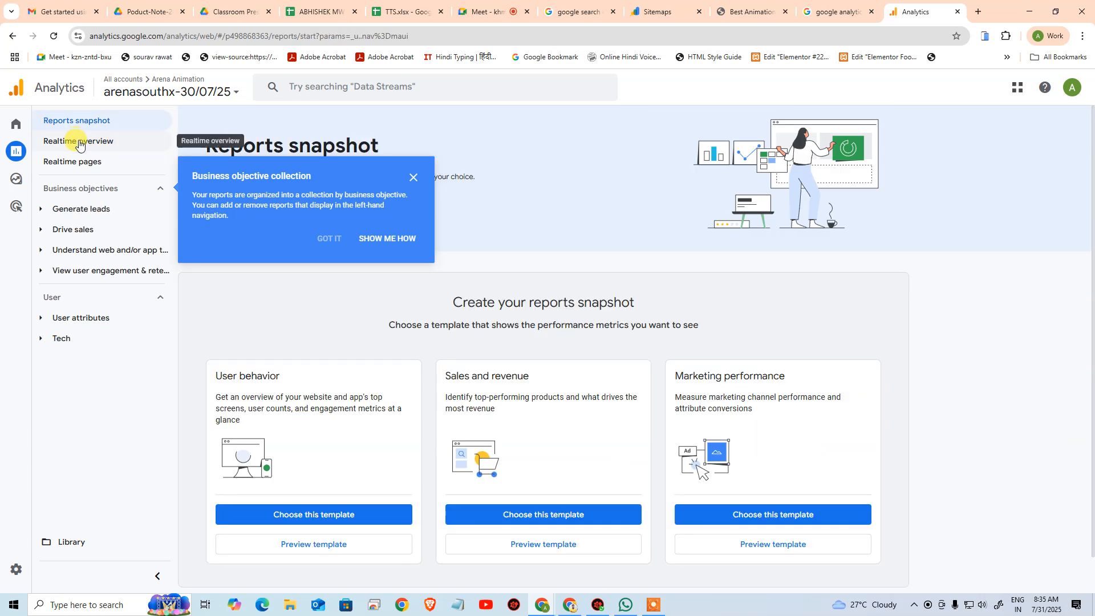
{"action": "left_click", "coordinate": [79, 142]}
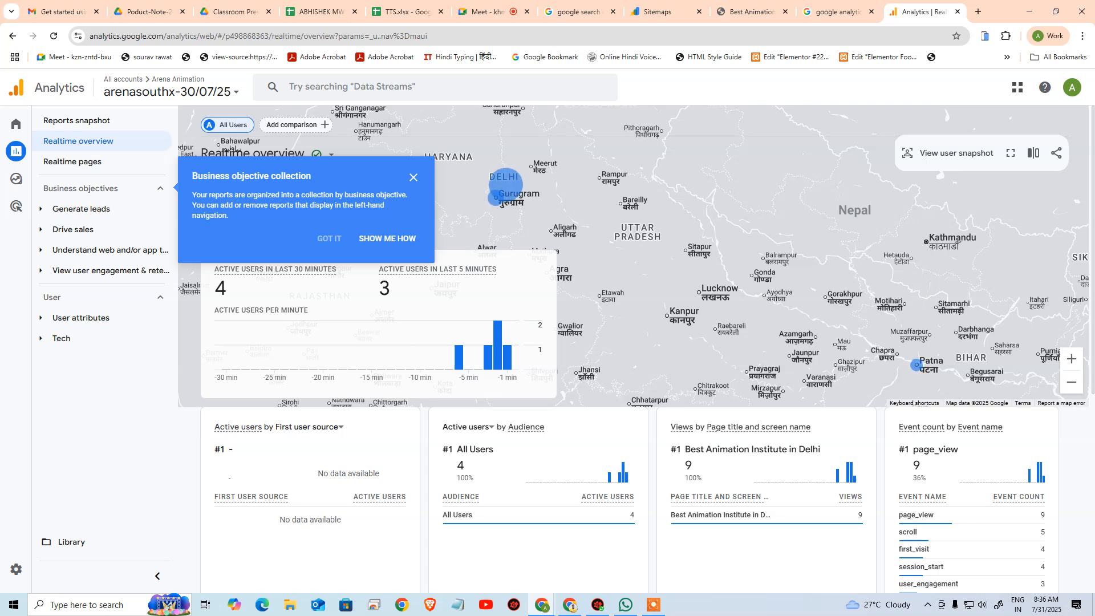
{"action": "scroll", "coordinate": [801, 462], "scroll_direction": "down", "scroll_amount": 6}
{"action": "scroll", "coordinate": [797, 455], "scroll_direction": "up", "scroll_amount": 5}
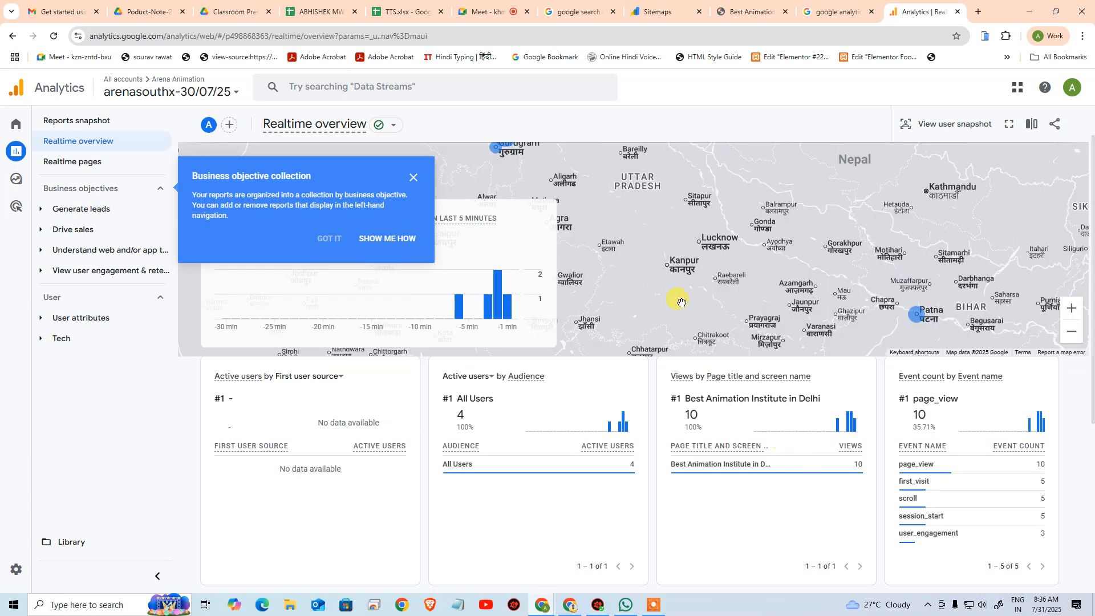
{"action": "scroll", "coordinate": [427, 325], "scroll_direction": "up", "scroll_amount": 1}
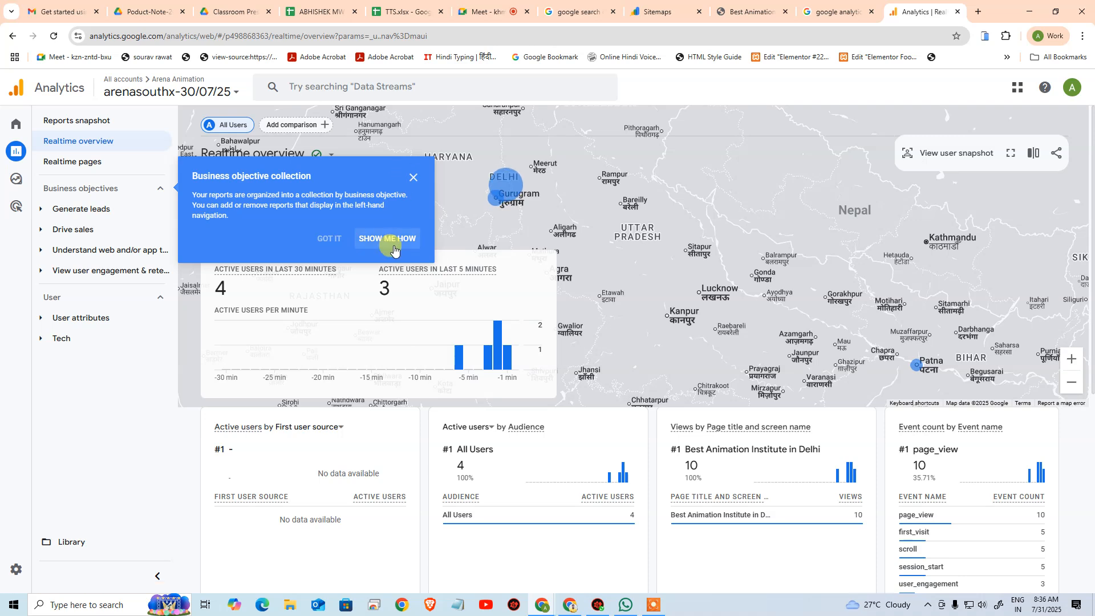
- Follow the business objective collection tip and close it, and look through the remaining Realtime overview cards
{"action": "left_click", "coordinate": [393, 249]}
{"action": "scroll", "coordinate": [550, 342], "scroll_direction": "down", "scroll_amount": 3}
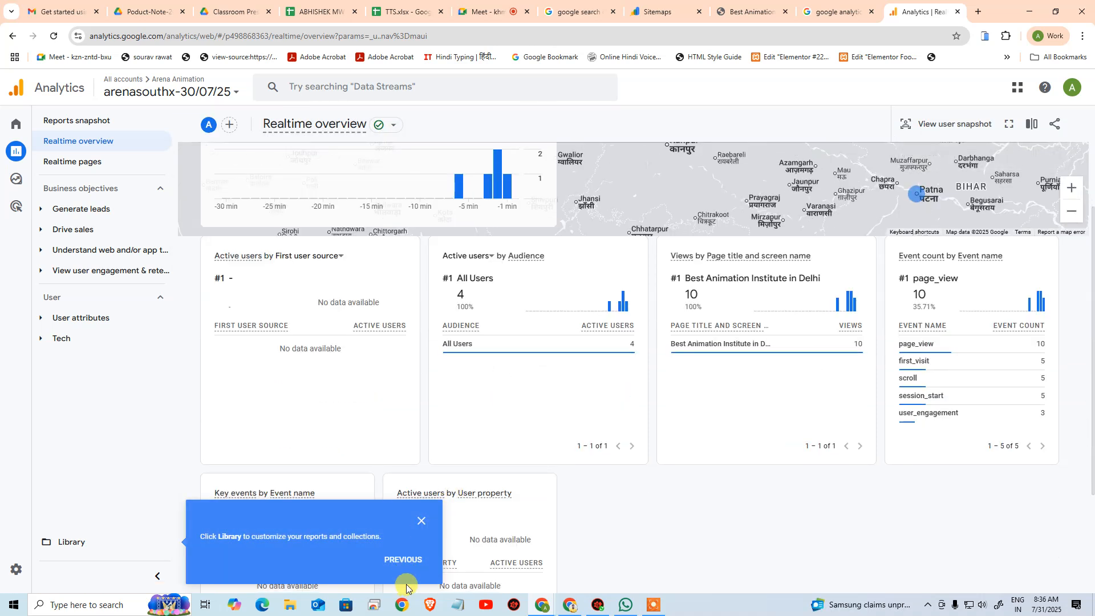
{"action": "left_click", "coordinate": [422, 519]}
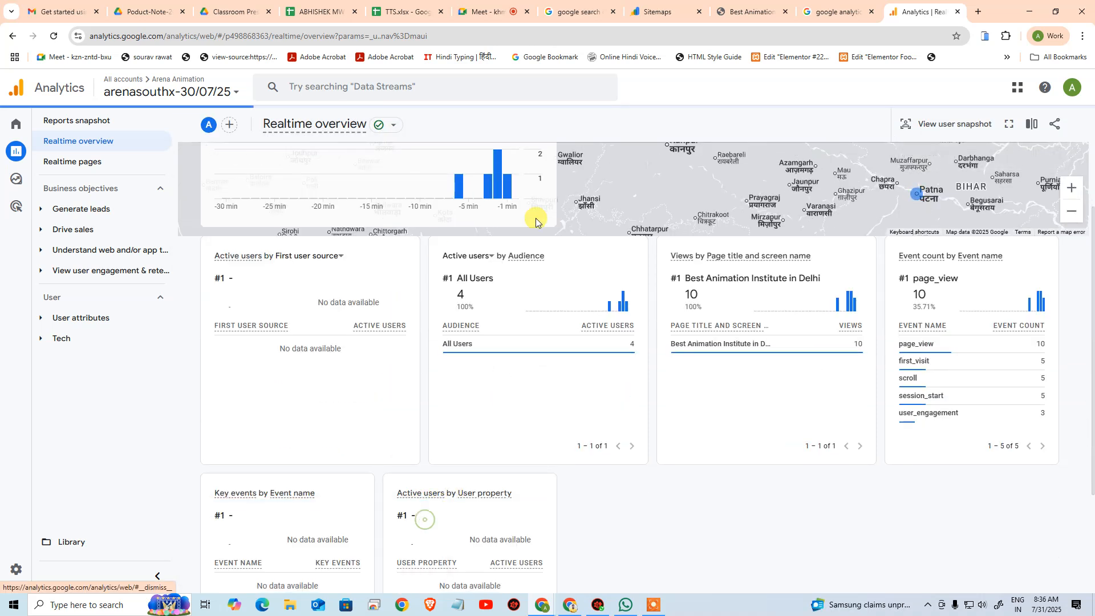
{"action": "scroll", "coordinate": [506, 337], "scroll_direction": "down", "scroll_amount": 5}
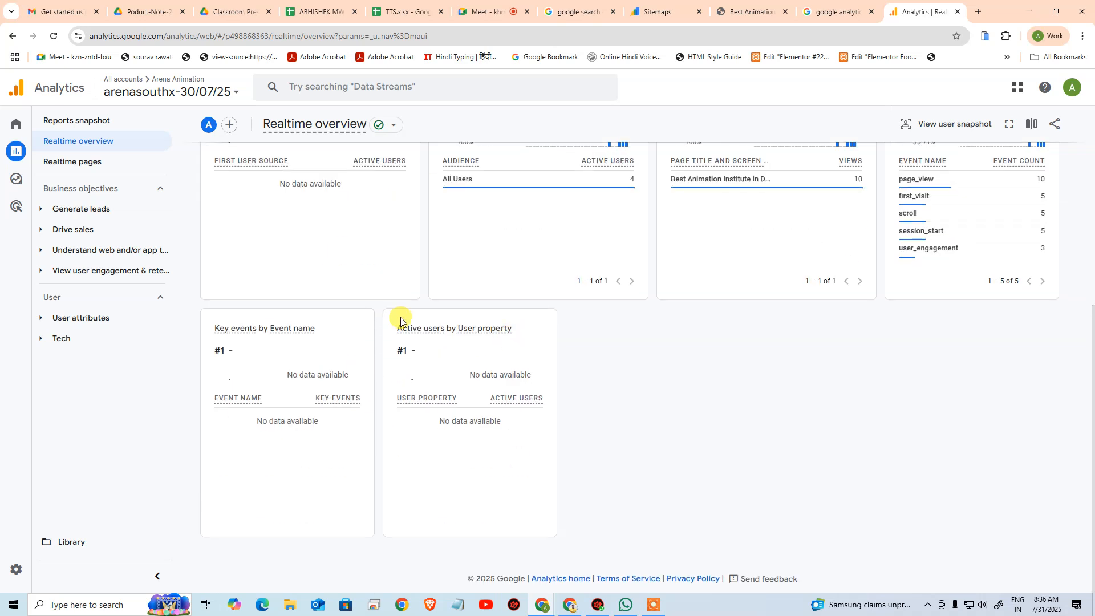
{"action": "scroll", "coordinate": [542, 259], "scroll_direction": "up", "scroll_amount": 4}
- Open the property's Home page and look through its active users, suggested cards and insights
{"action": "left_click", "coordinate": [34, 126]}
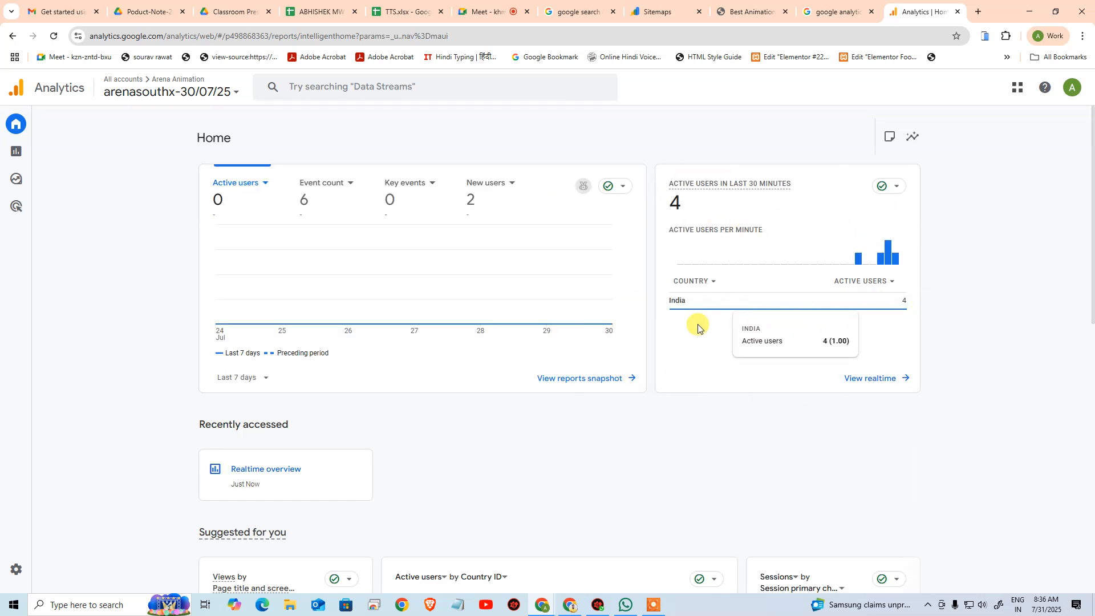
{"action": "scroll", "coordinate": [698, 328], "scroll_direction": "down", "scroll_amount": 4}
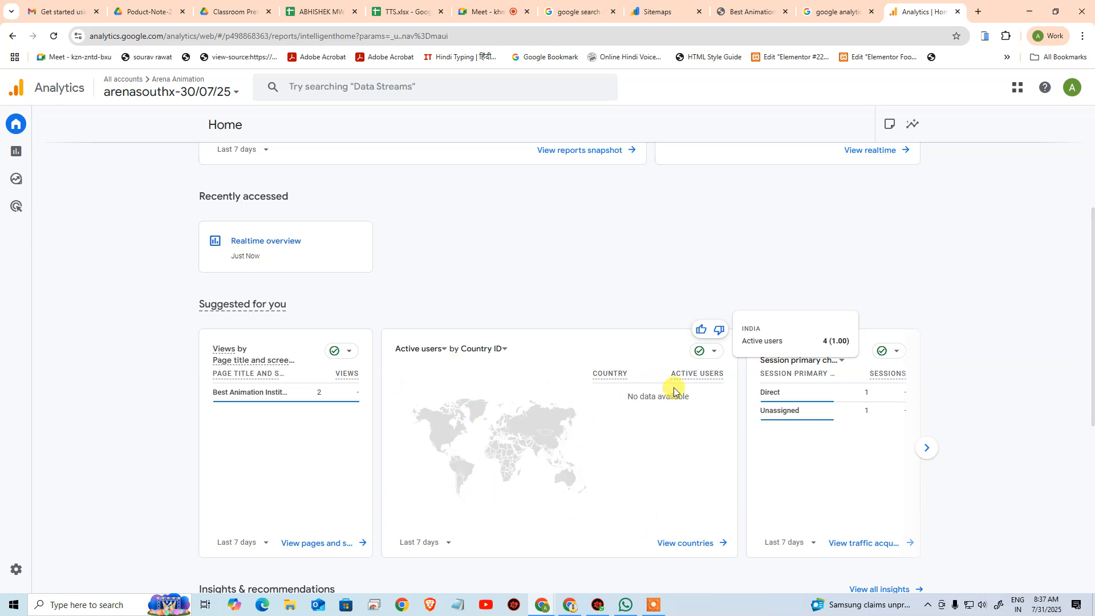
{"action": "scroll", "coordinate": [697, 359], "scroll_direction": "down", "scroll_amount": 6}
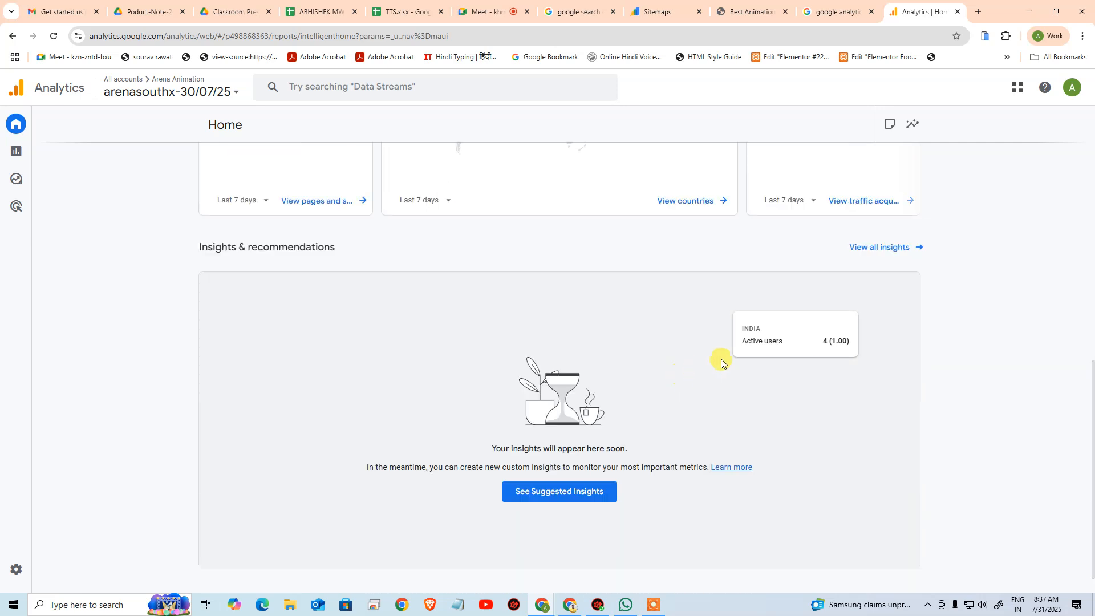
{"action": "scroll", "coordinate": [592, 450], "scroll_direction": "up", "scroll_amount": 1}
{"action": "scroll", "coordinate": [564, 449], "scroll_direction": "up", "scroll_amount": 10}
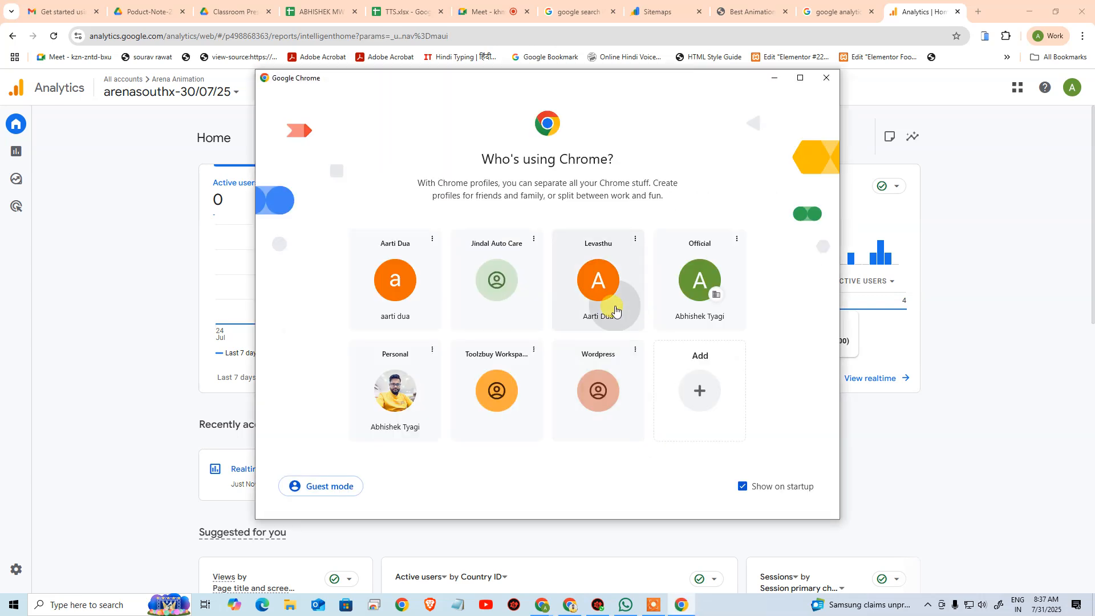
- Open the Levasthu Chrome profile and bring its Search Console window onto this screen, maximized
{"action": "left_click", "coordinate": [638, 297]}
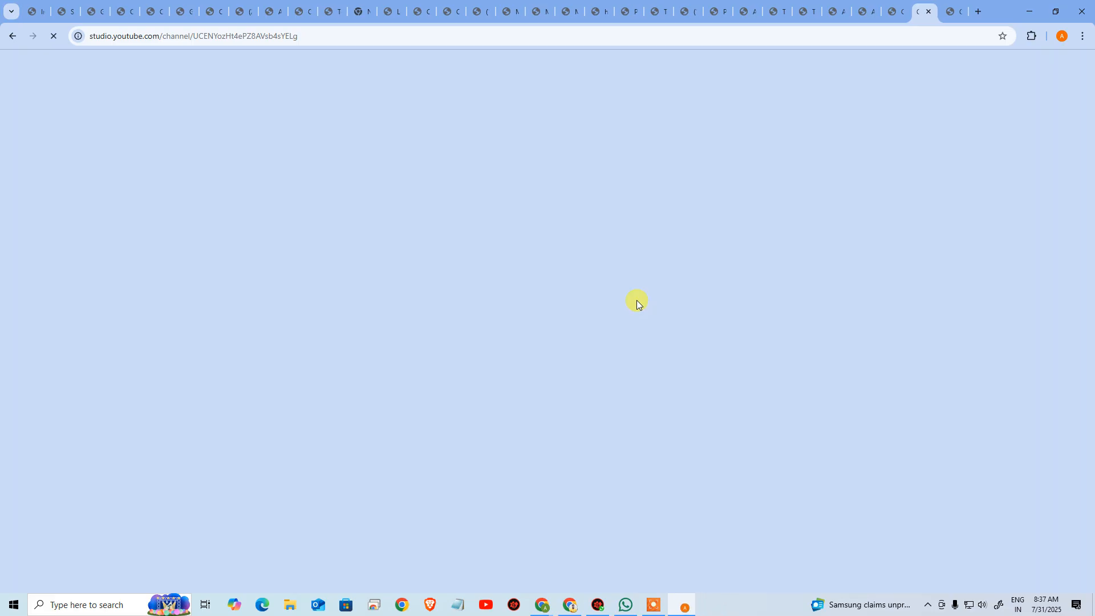
{"action": "left_click_drag", "start_coordinate": [1011, 8], "coordinate": [1094, 121]}
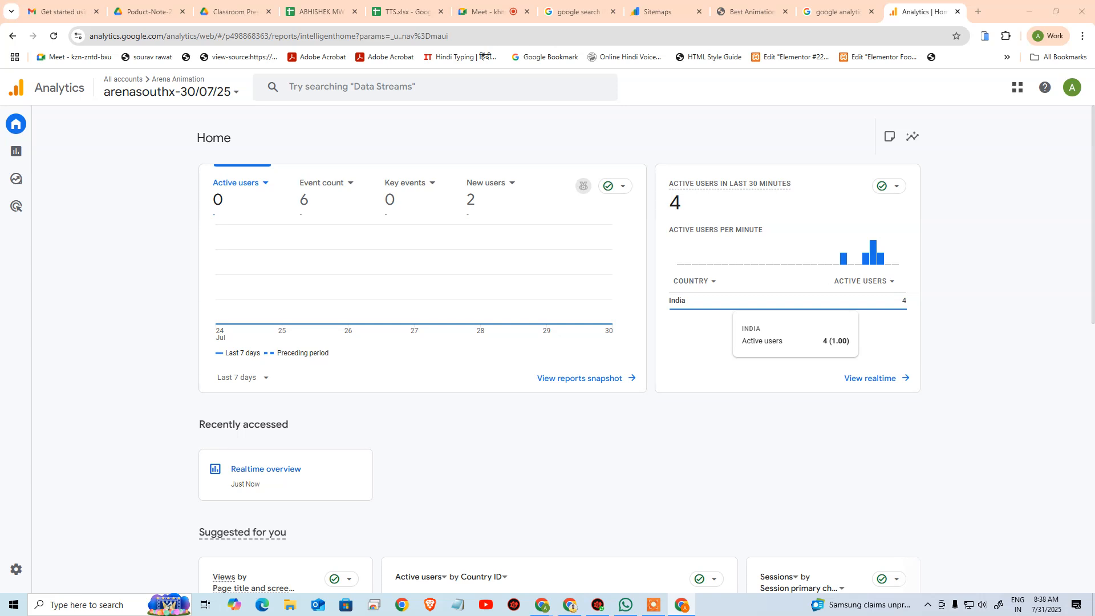
{"action": "left_click_drag", "start_coordinate": [1094, 56], "coordinate": [7, 91]}
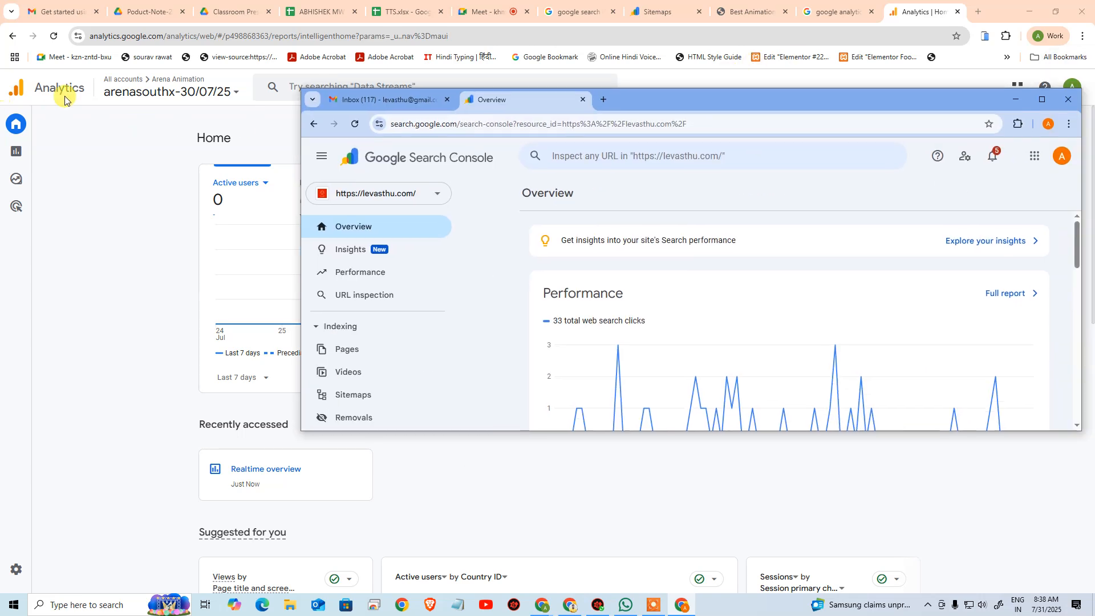
{"action": "left_click", "coordinate": [199, 196]}
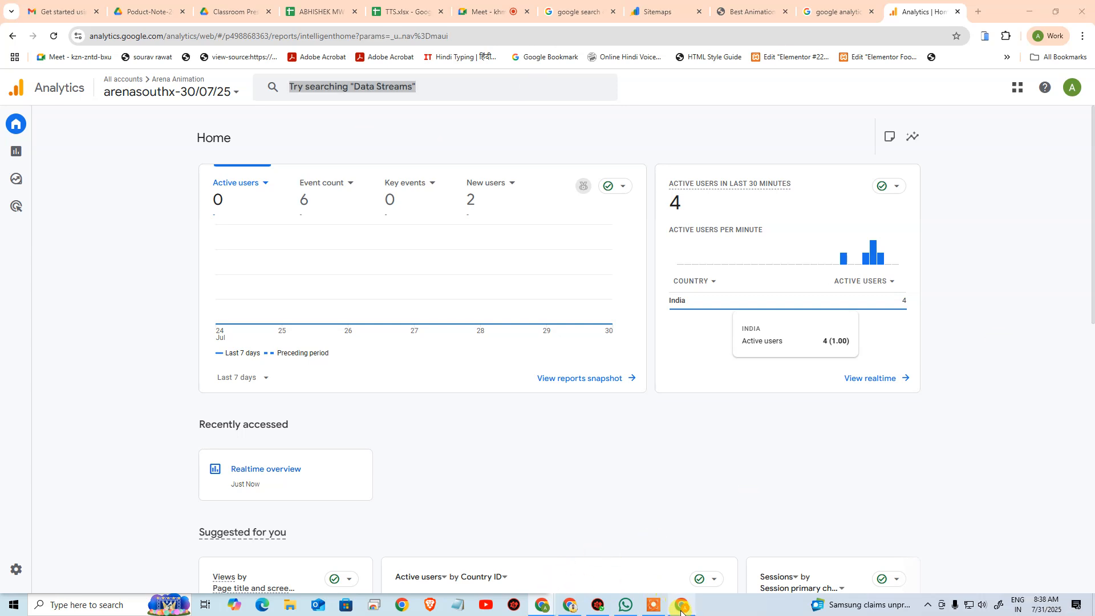
{"action": "left_click", "coordinate": [570, 606]}
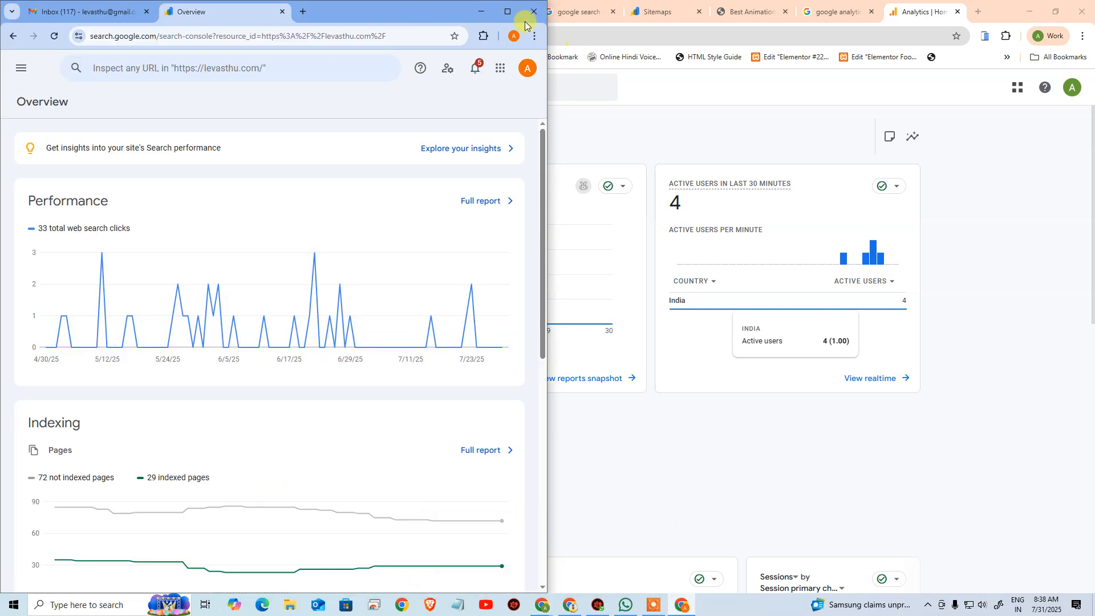
{"action": "left_click", "coordinate": [507, 12]}
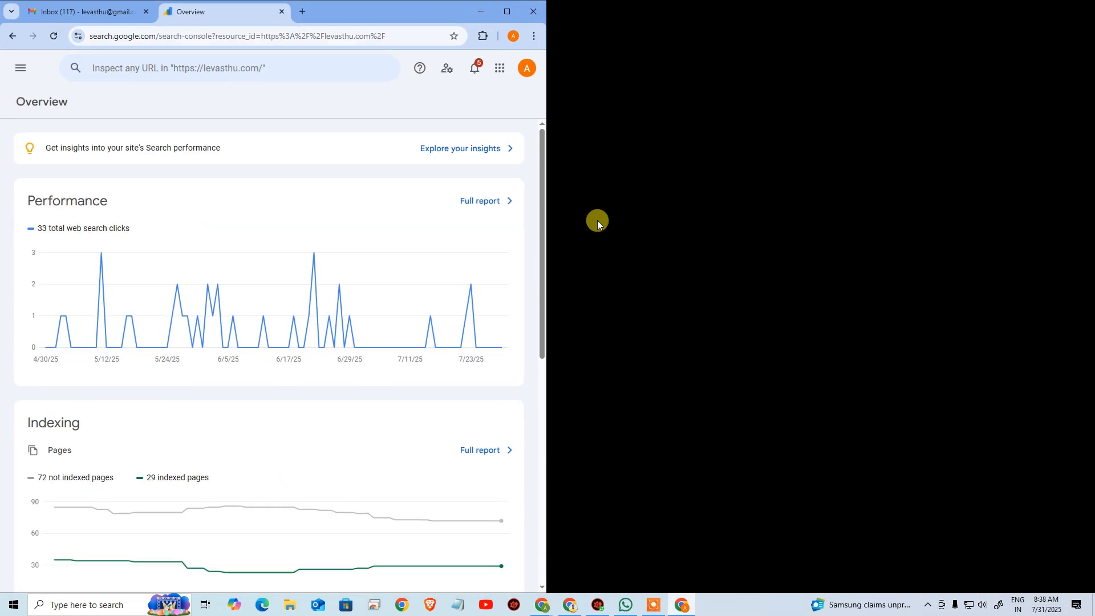
- Go through the Overview, Insights, Performance and Sitemaps reports of levasthu.com in Search Console
{"action": "scroll", "coordinate": [559, 318], "scroll_direction": "down", "scroll_amount": 2}
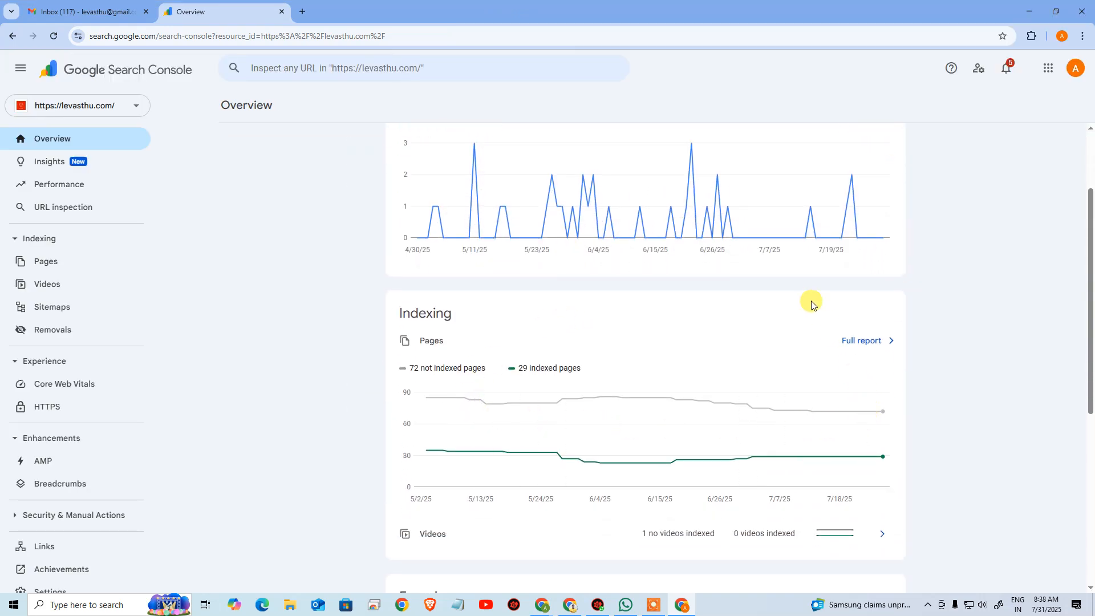
{"action": "scroll", "coordinate": [480, 230], "scroll_direction": "up", "scroll_amount": 2}
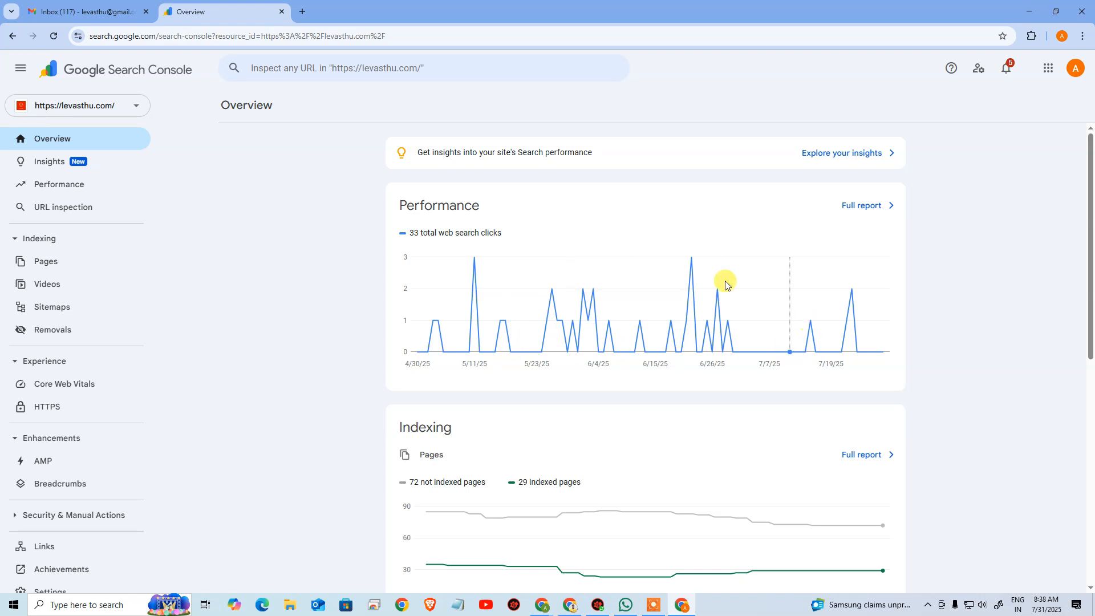
{"action": "left_click", "coordinate": [57, 165]}
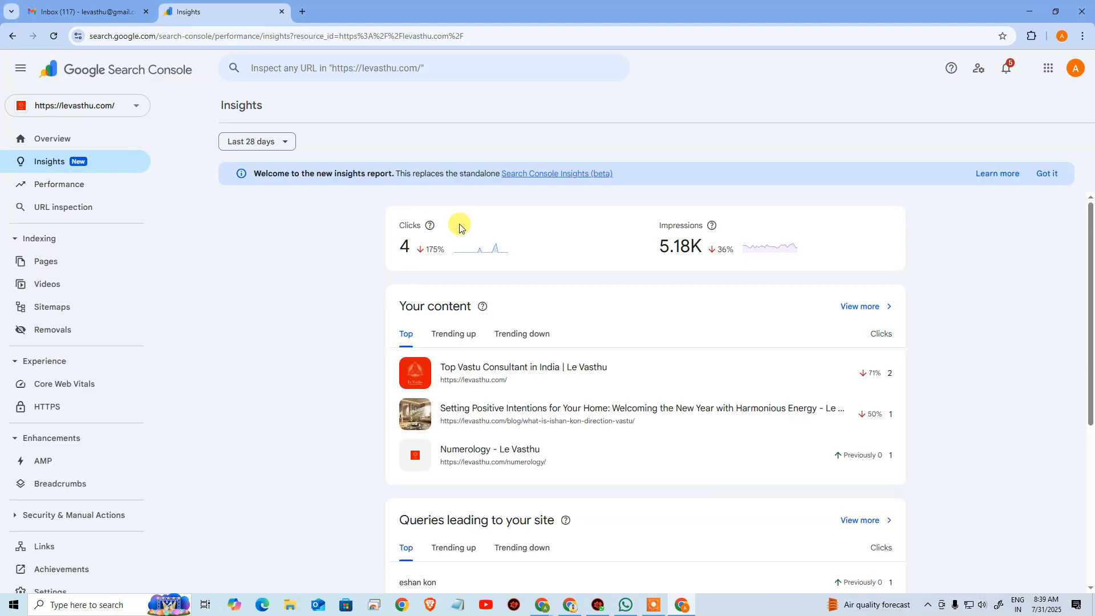
{"action": "scroll", "coordinate": [453, 262], "scroll_direction": "down", "scroll_amount": 5}
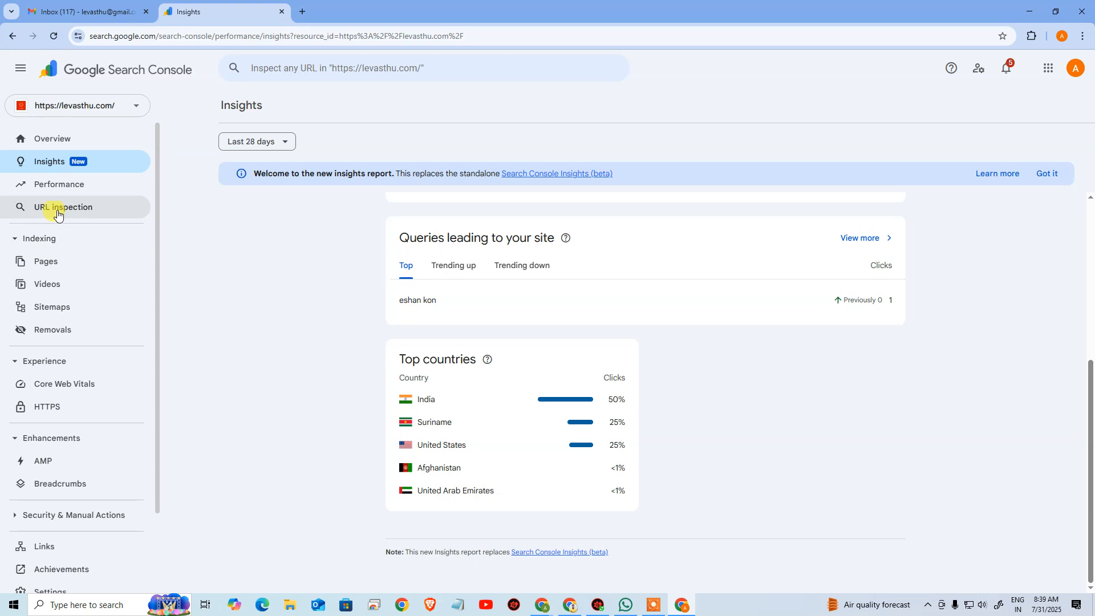
{"action": "left_click", "coordinate": [51, 187]}
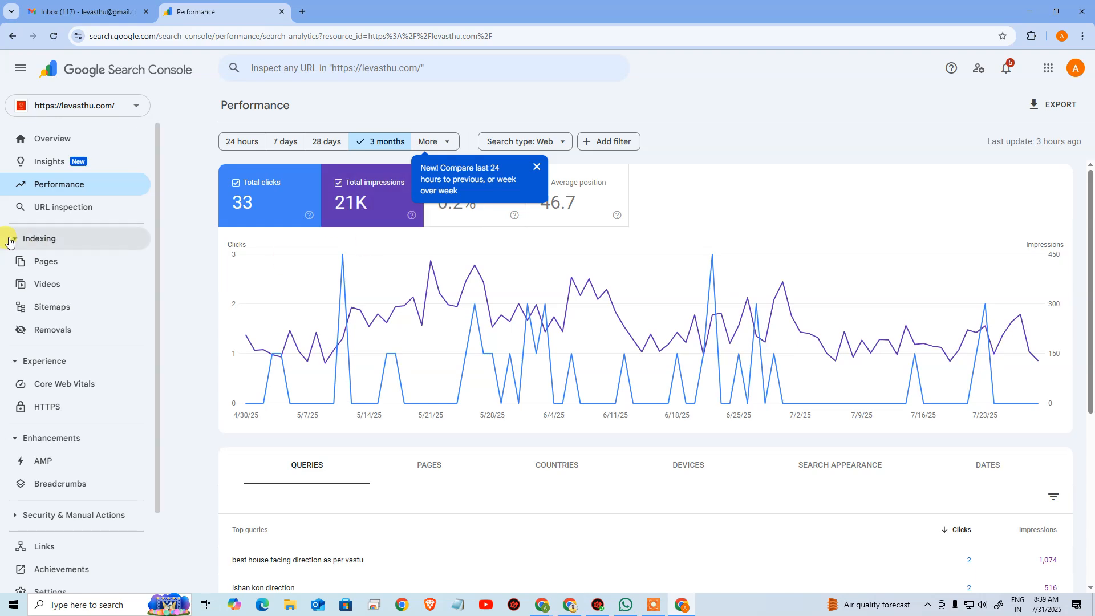
{"action": "left_click", "coordinate": [67, 309]}
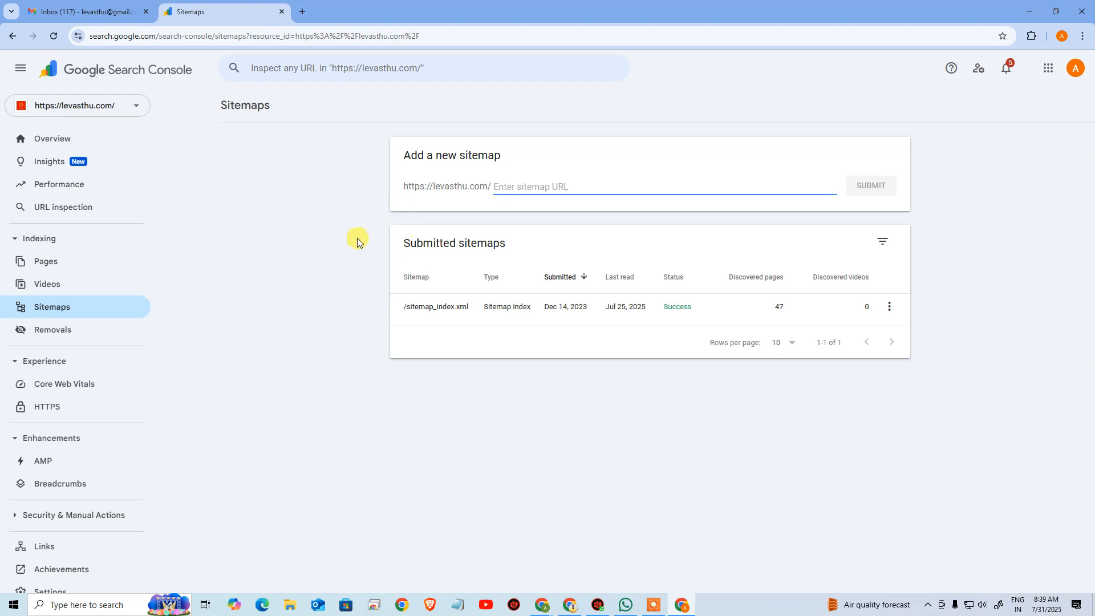
- Find Google Analytics in a new tab and enter the Analytics account, dismissing the developer profile form
{"action": "left_click", "coordinate": [302, 11]}
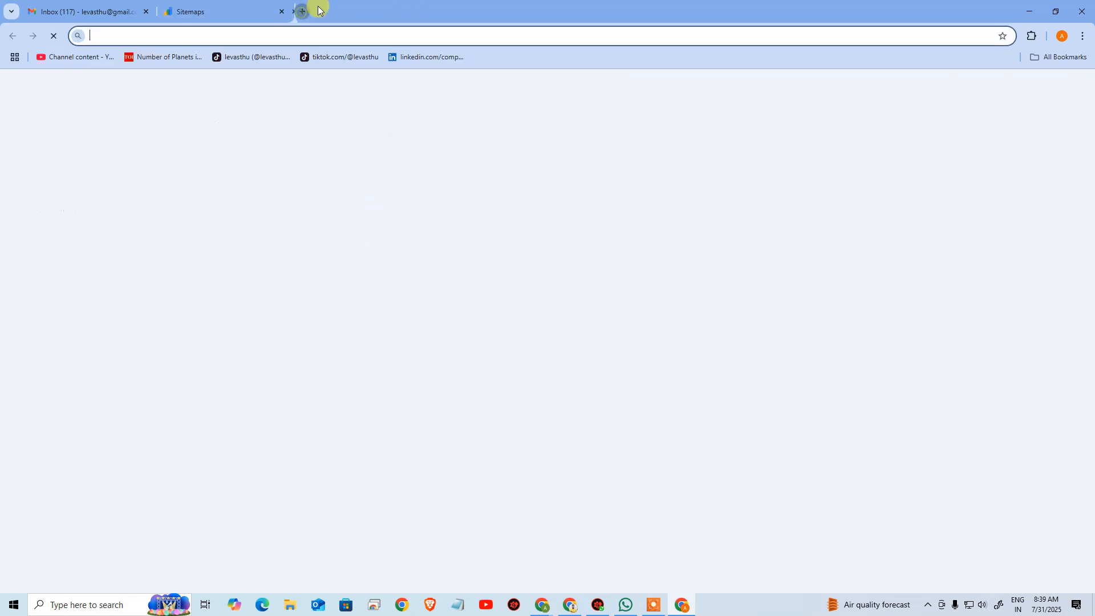
{"action": "type", "text": "GOOGLE ANA"}
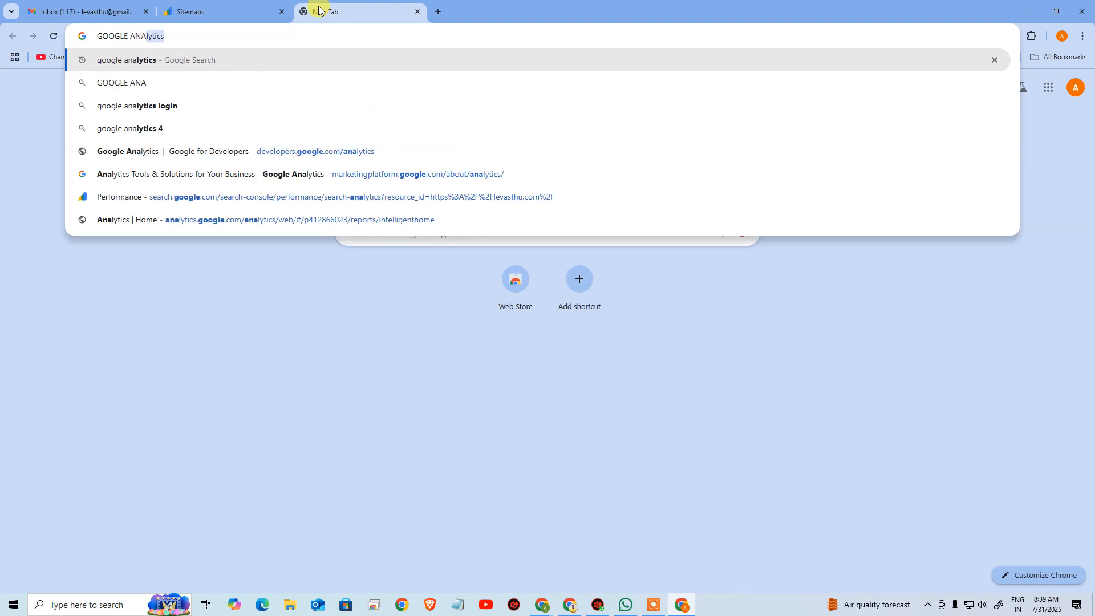
{"action": "key", "text": "Return"}
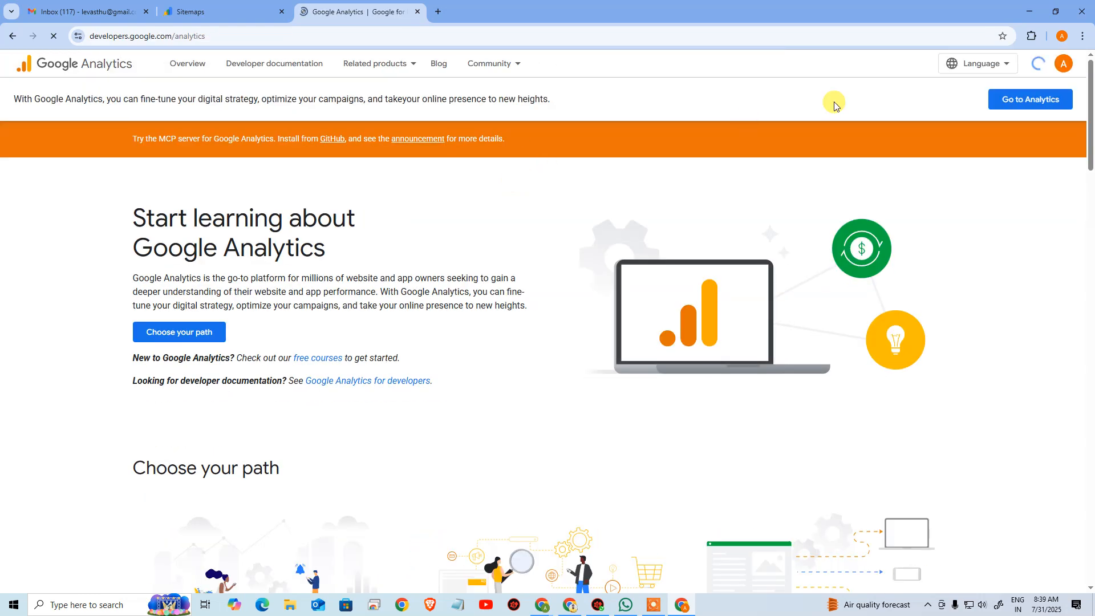
{"action": "left_click", "coordinate": [1034, 106]}
{"action": "left_click", "coordinate": [1013, 208]}
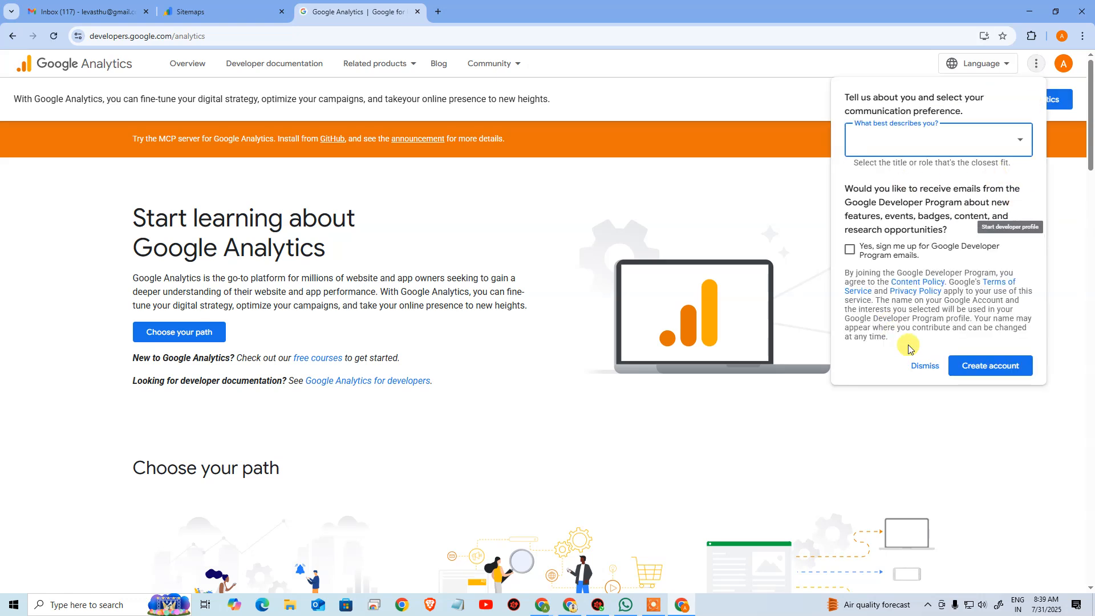
{"action": "left_click", "coordinate": [921, 363]}
{"action": "left_click", "coordinate": [1005, 100]}
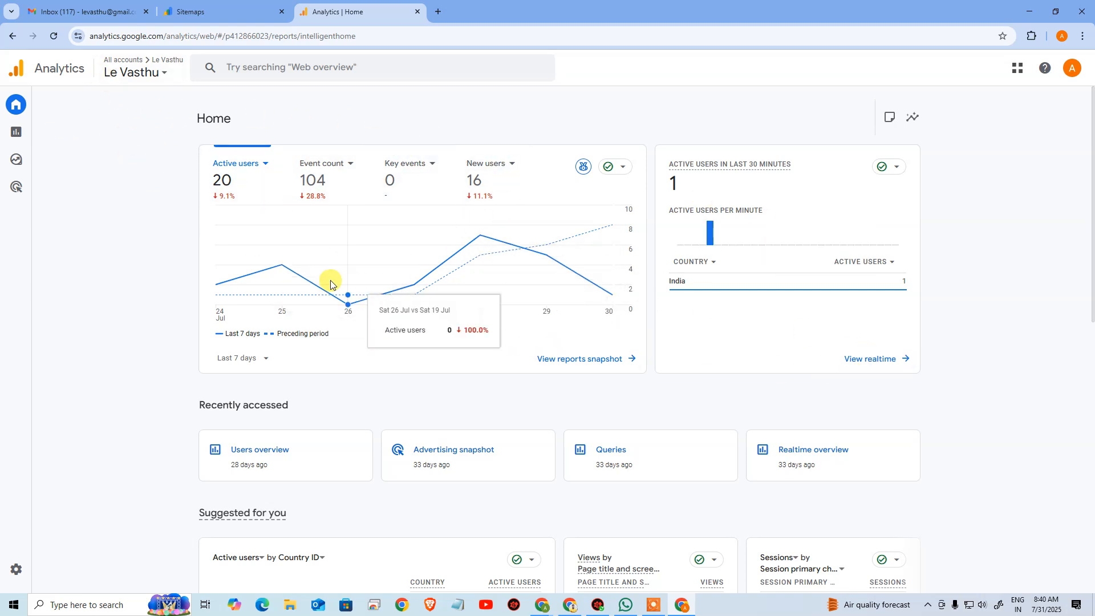
- Look through the Home page cards of the Le Vasthu property and open its Reports snapshot
{"action": "scroll", "coordinate": [351, 305], "scroll_direction": "down", "scroll_amount": 2}
{"action": "scroll", "coordinate": [285, 348], "scroll_direction": "down", "scroll_amount": 3}
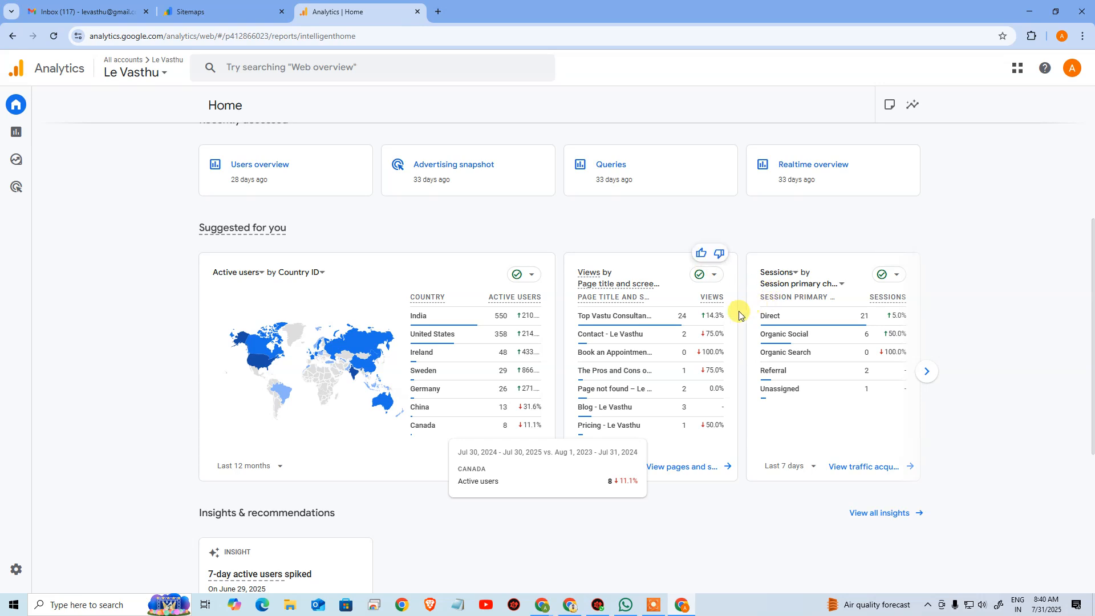
{"action": "scroll", "coordinate": [656, 333], "scroll_direction": "down", "scroll_amount": 5}
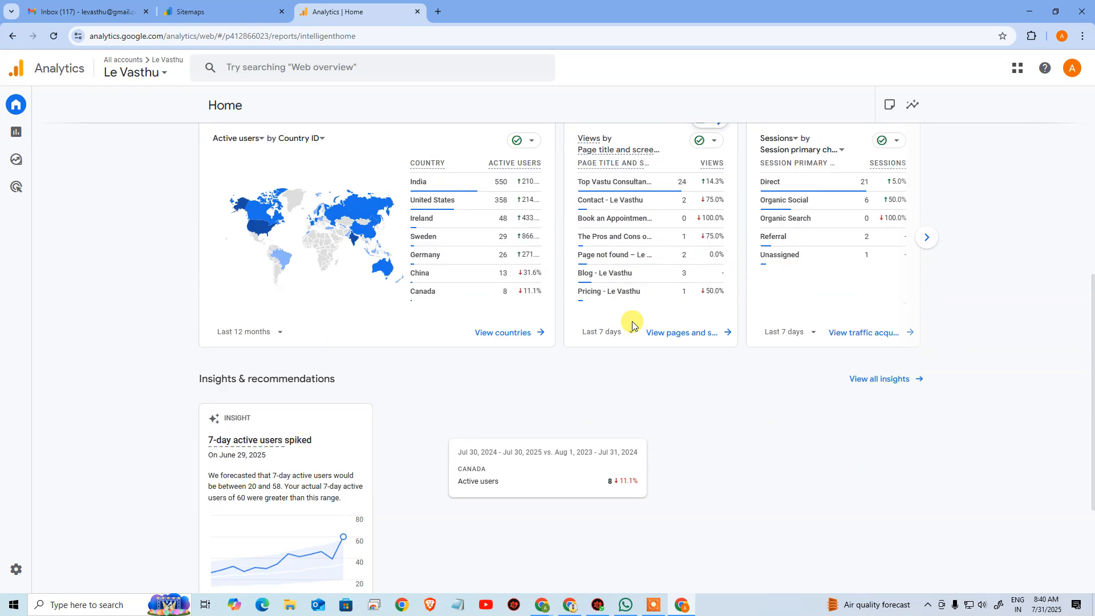
{"action": "scroll", "coordinate": [343, 302], "scroll_direction": "up", "scroll_amount": 1}
{"action": "scroll", "coordinate": [275, 314], "scroll_direction": "up", "scroll_amount": 6}
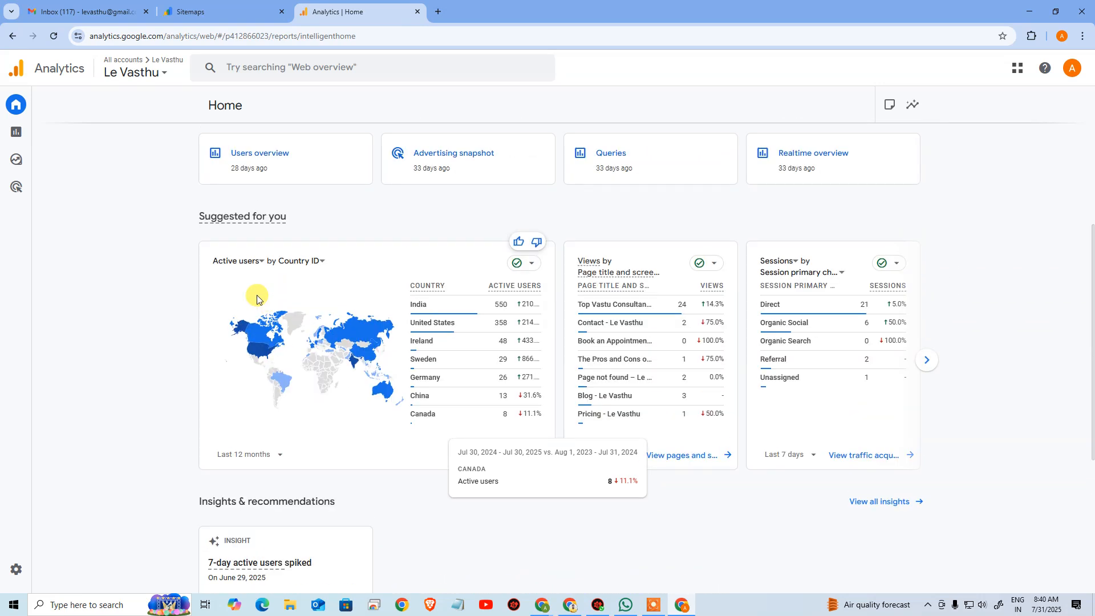
{"action": "left_click", "coordinate": [43, 137]}
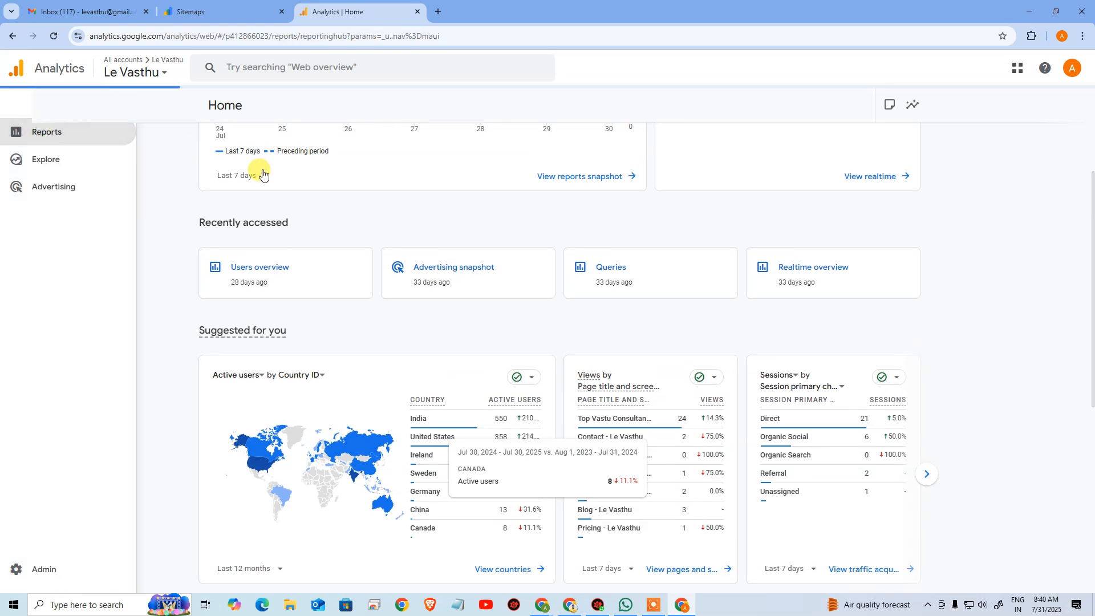
{"action": "scroll", "coordinate": [291, 316], "scroll_direction": "down", "scroll_amount": 1}
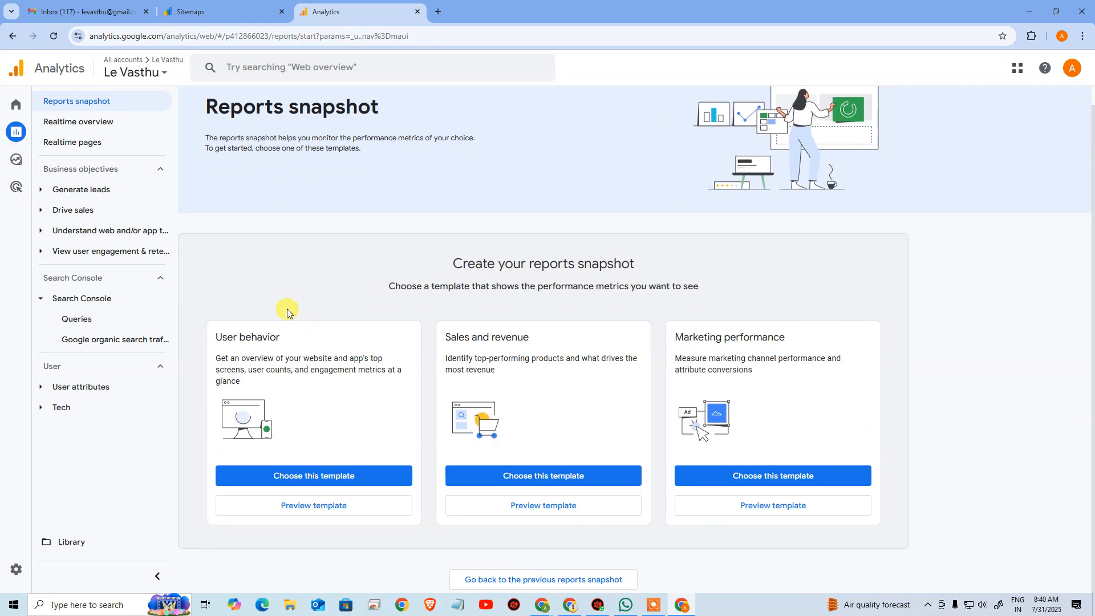
- Open the Tech details report, dismiss the Generate Leads tour notice and examine the active users by browser
{"action": "left_click", "coordinate": [41, 408]}
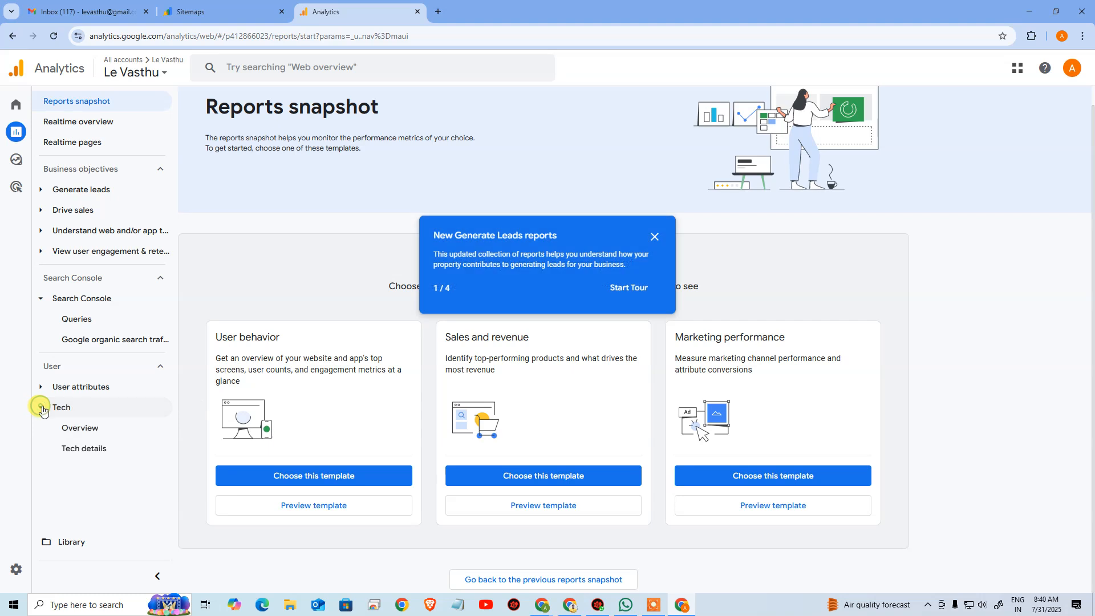
{"action": "left_click", "coordinate": [84, 449]}
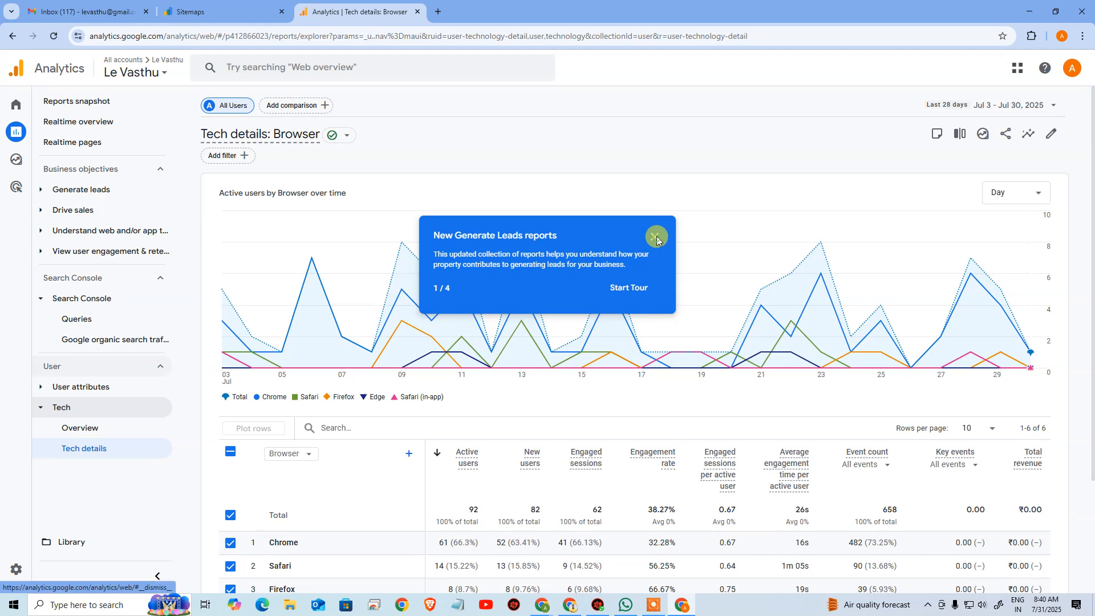
{"action": "left_click", "coordinate": [655, 236]}
{"action": "scroll", "coordinate": [645, 243], "scroll_direction": "down", "scroll_amount": 1}
{"action": "scroll", "coordinate": [645, 243], "scroll_direction": "down", "scroll_amount": 2}
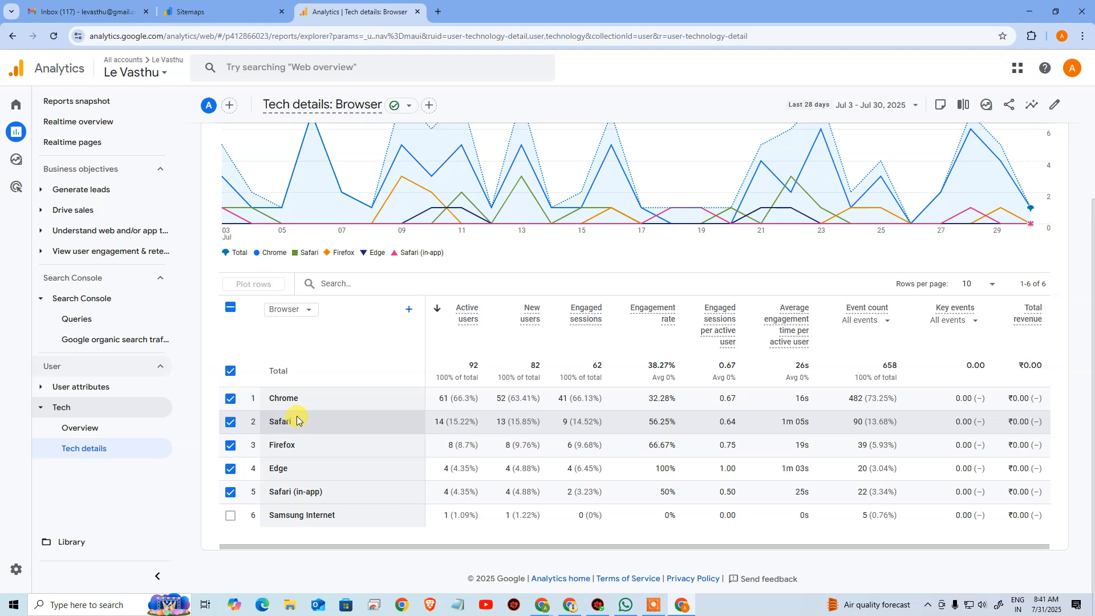
{"action": "scroll", "coordinate": [297, 420], "scroll_direction": "up", "scroll_amount": 3}
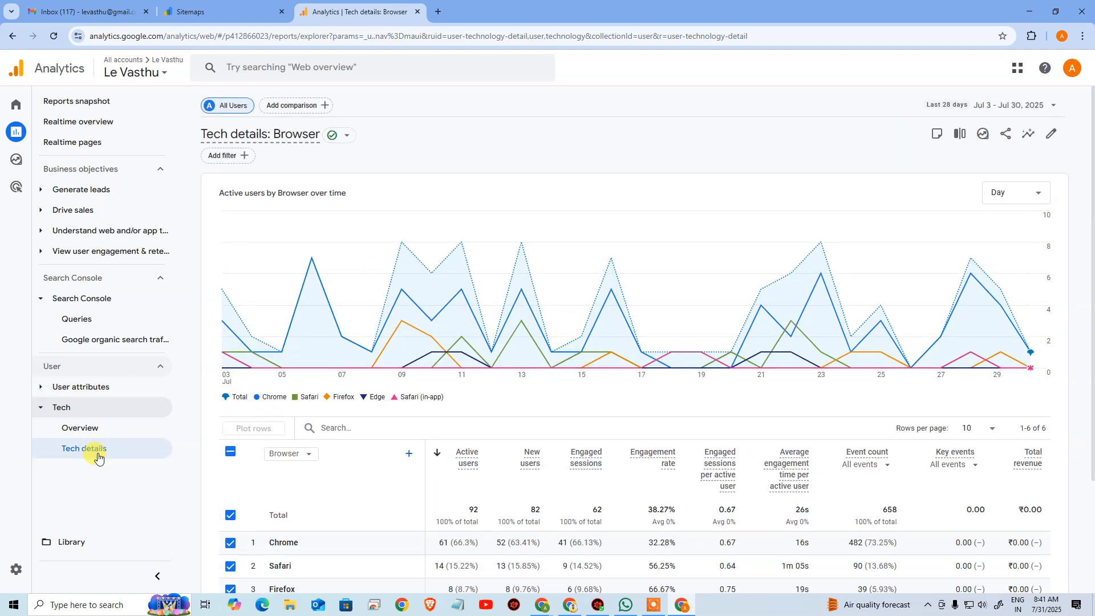
{"action": "scroll", "coordinate": [342, 396], "scroll_direction": "down", "scroll_amount": 3}
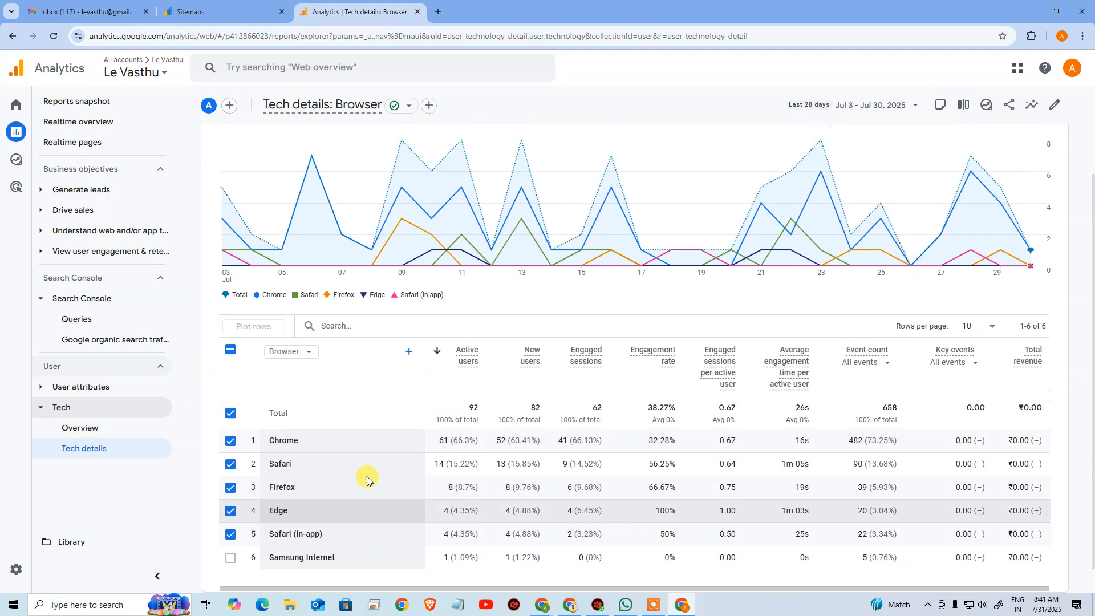
{"action": "scroll", "coordinate": [367, 481], "scroll_direction": "up", "scroll_amount": 3}
- Open the Tech overview report and examine its platform, operating system, browser, device category and screen resolution cards
{"action": "left_click", "coordinate": [106, 430]}
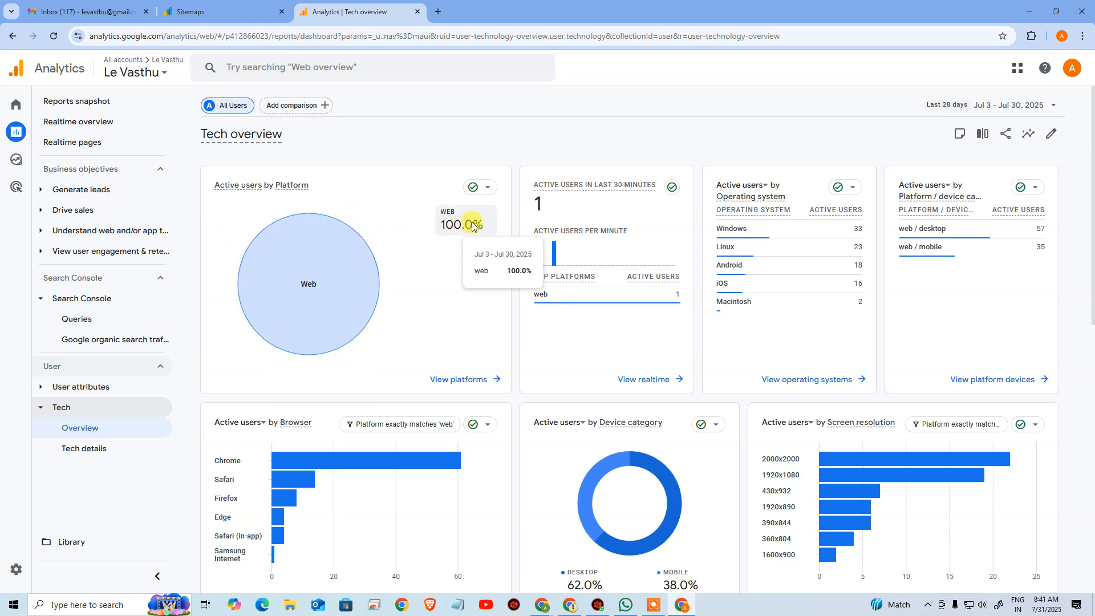
{"action": "mouse_move", "coordinate": [365, 291]}
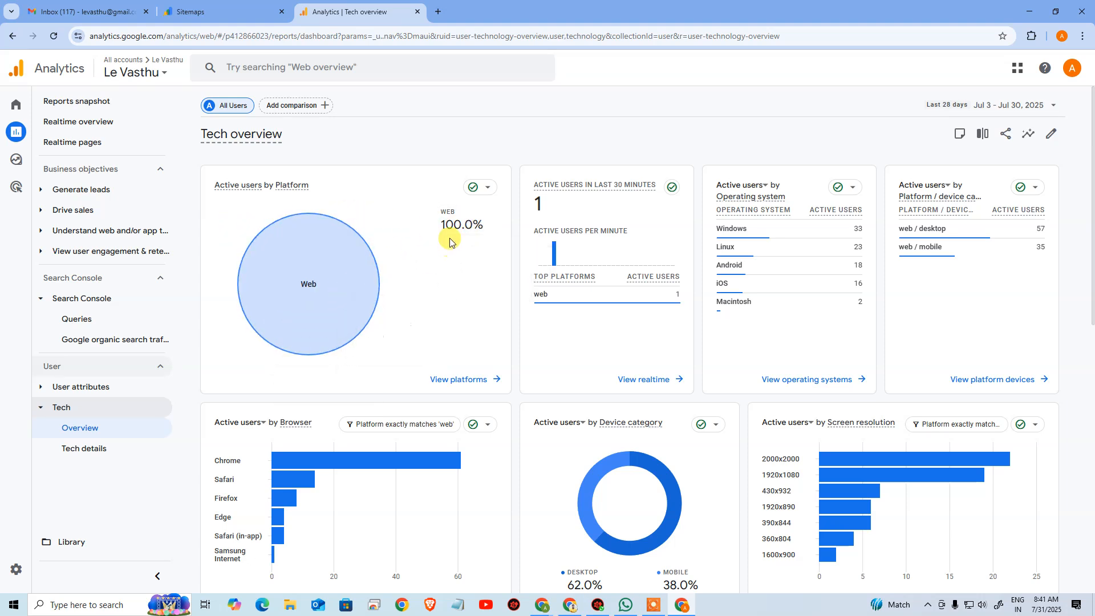
{"action": "scroll", "coordinate": [323, 292], "scroll_direction": "down", "scroll_amount": 2}
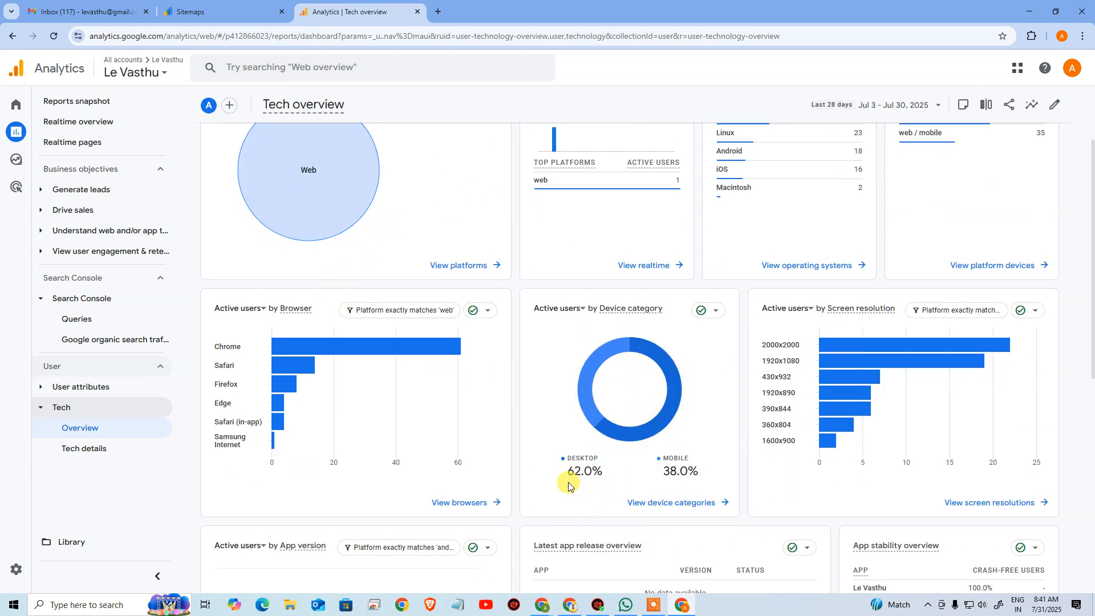
{"action": "mouse_move", "coordinate": [602, 476]}
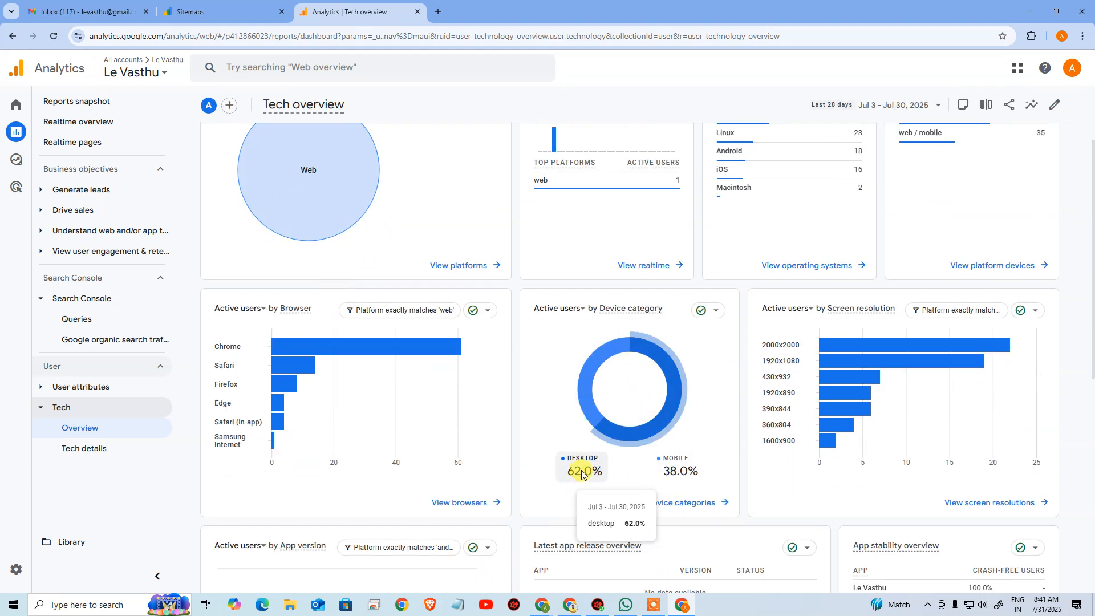
{"action": "mouse_move", "coordinate": [672, 474]}
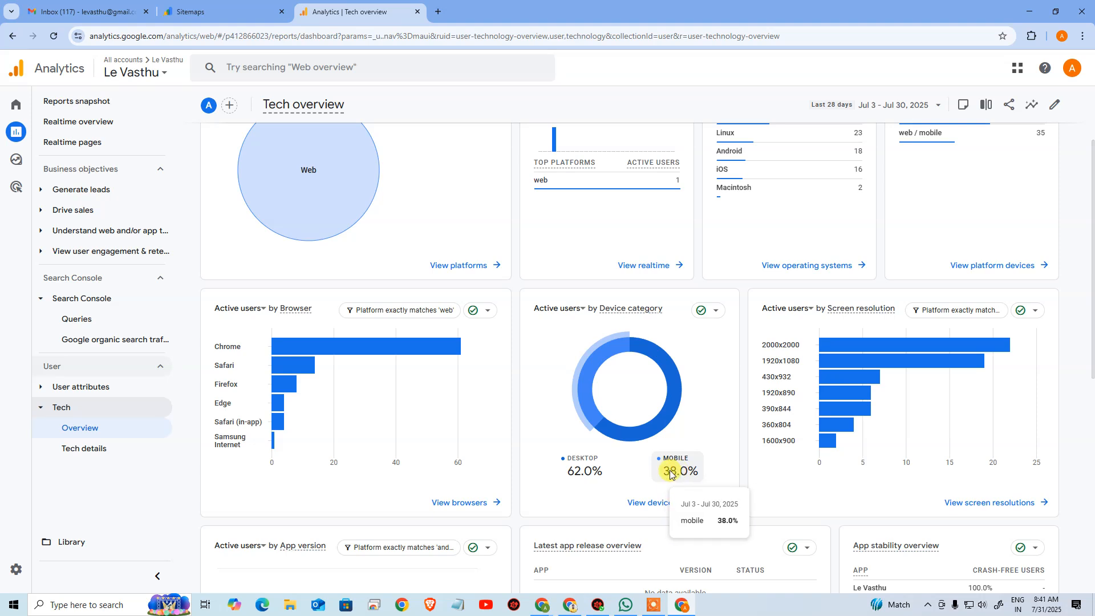
{"action": "mouse_move", "coordinate": [853, 363]}
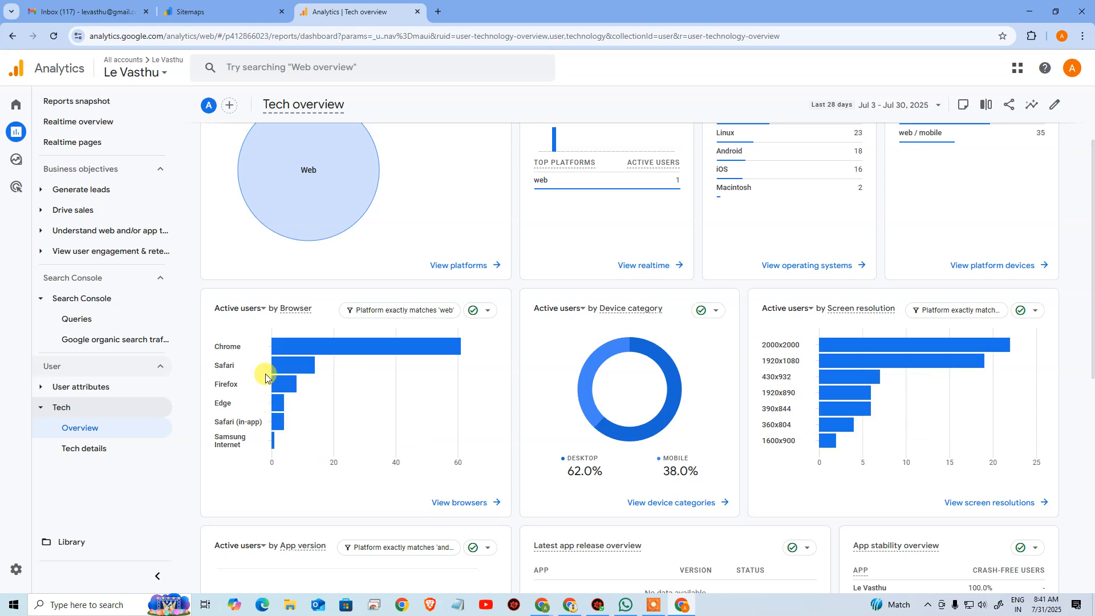
{"action": "scroll", "coordinate": [378, 347], "scroll_direction": "up", "scroll_amount": 2}
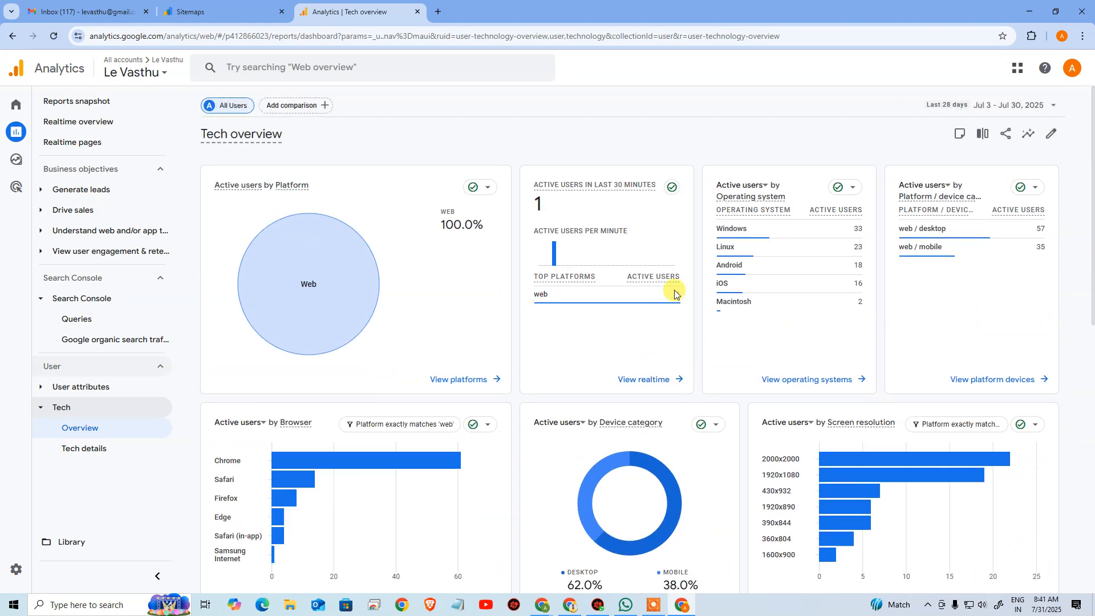
{"action": "mouse_move", "coordinate": [726, 260]}
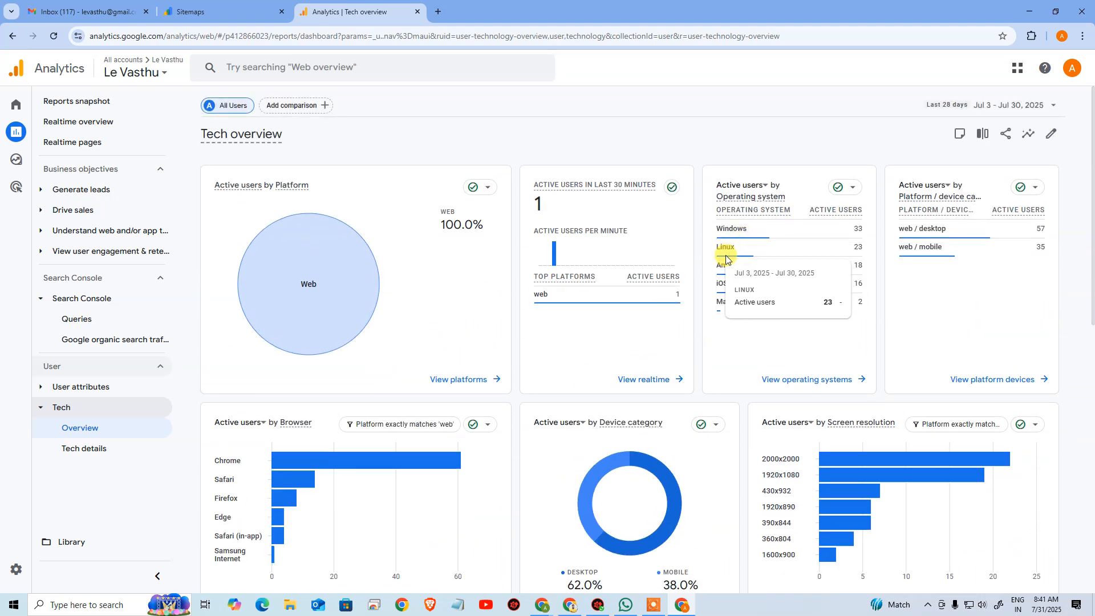
{"action": "mouse_move", "coordinate": [725, 292]}
{"action": "mouse_move", "coordinate": [722, 317]}
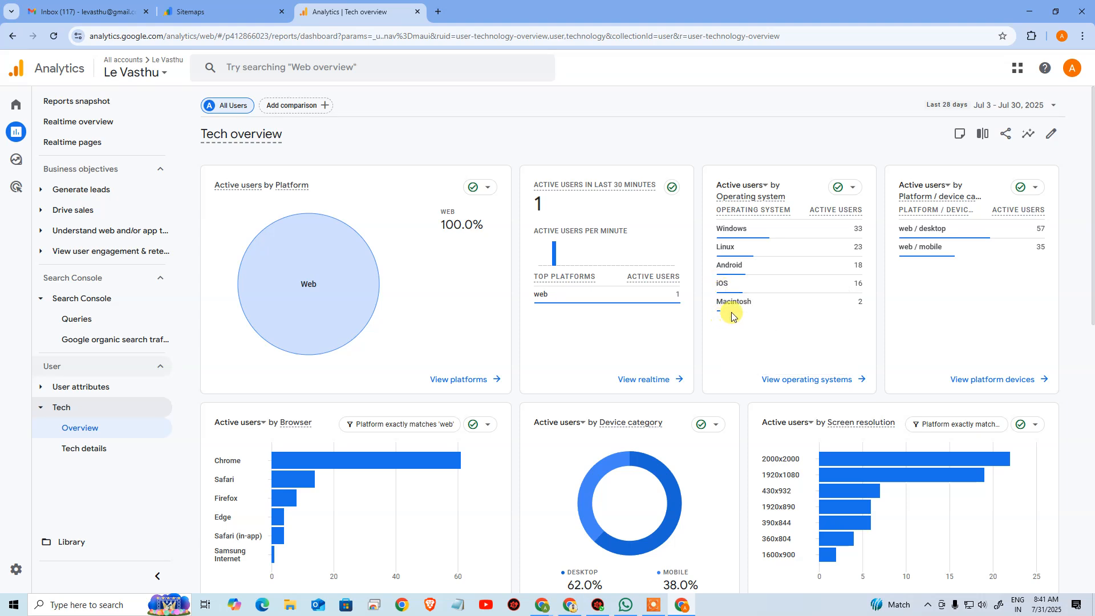
{"action": "scroll", "coordinate": [628, 359], "scroll_direction": "down", "scroll_amount": 8}
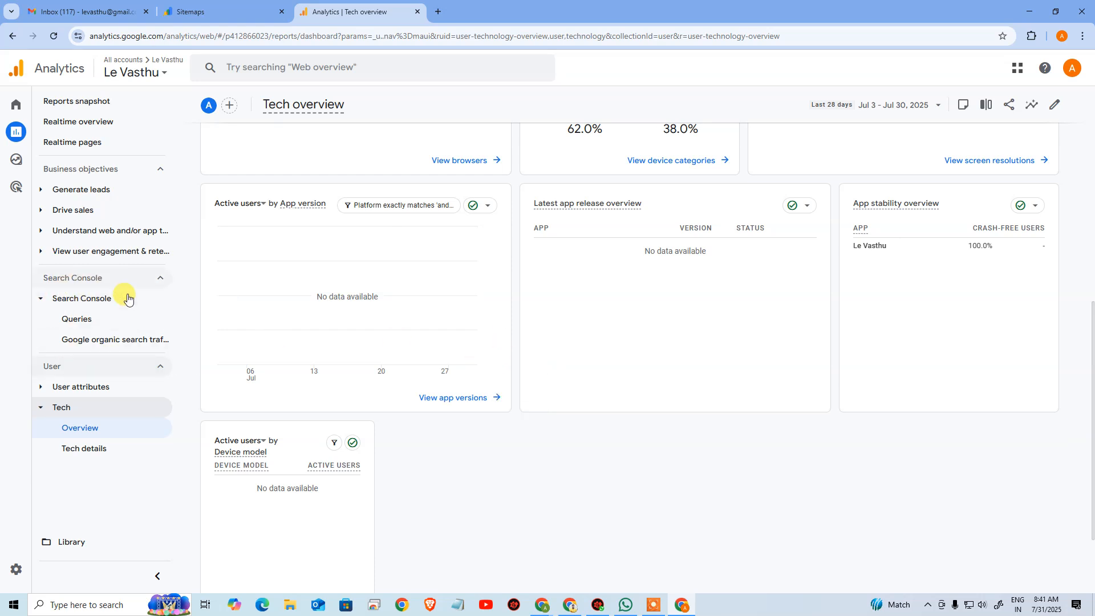
- Review the Search Console Queries report and the Google organic search traffic report by landing page
{"action": "left_click", "coordinate": [79, 326]}
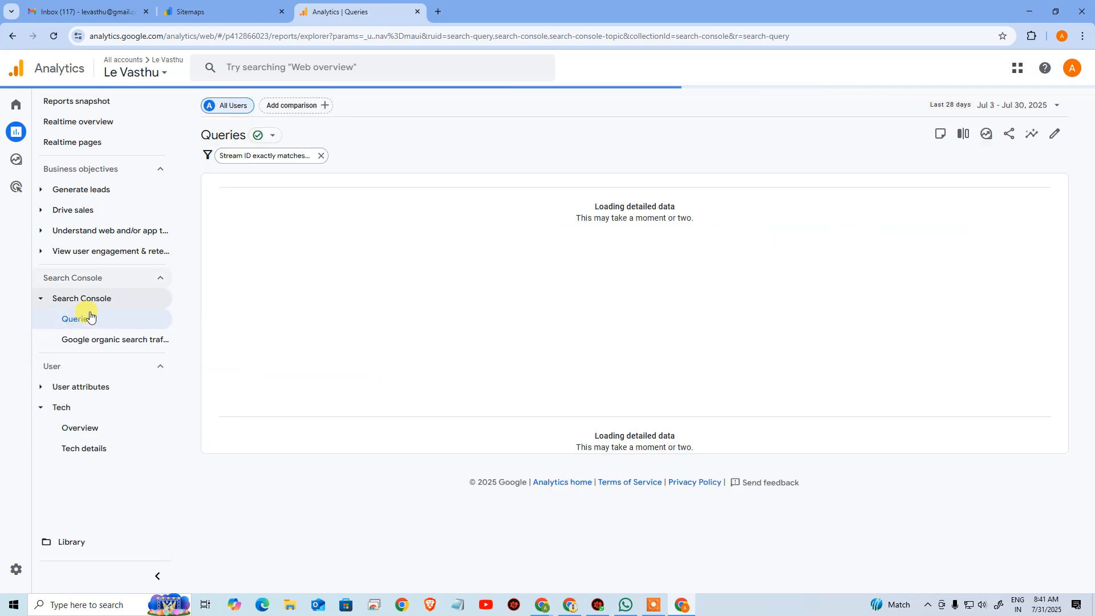
{"action": "scroll", "coordinate": [361, 357], "scroll_direction": "down", "scroll_amount": 3}
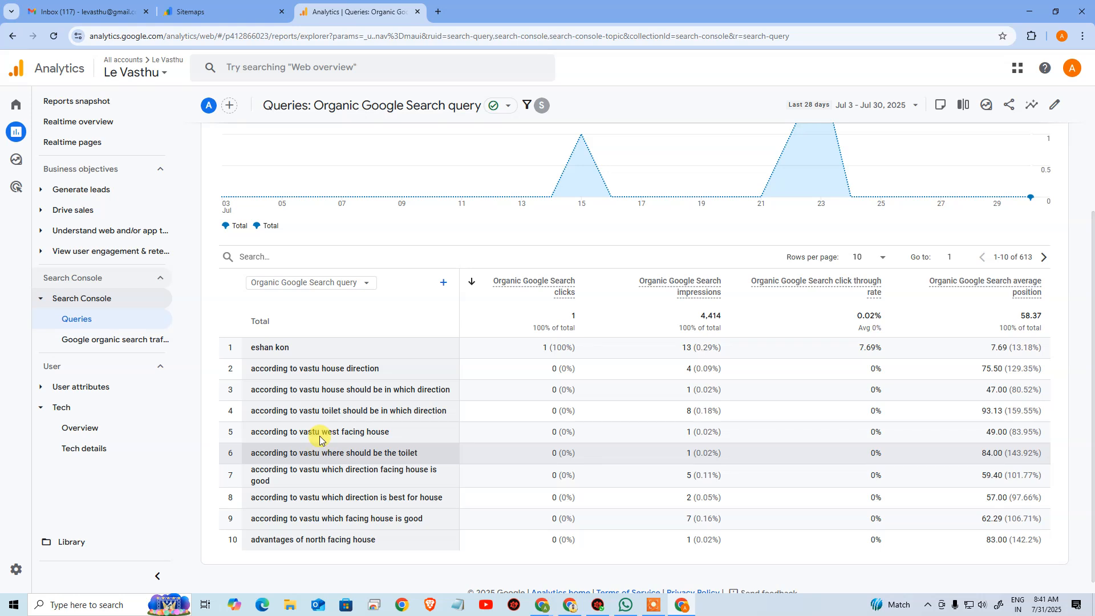
{"action": "left_click", "coordinate": [94, 340]}
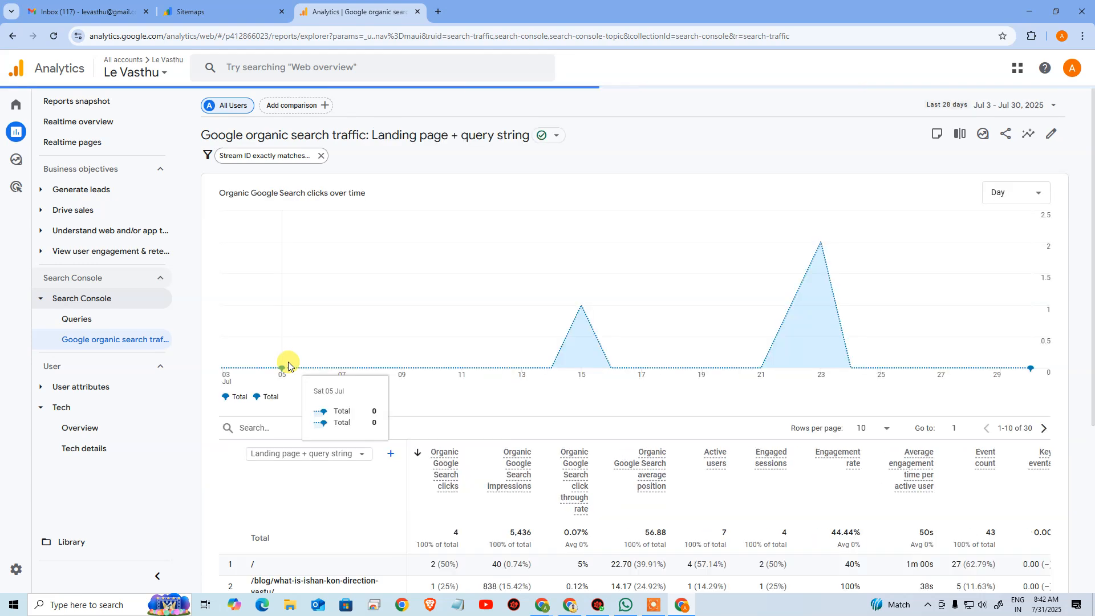
{"action": "scroll", "coordinate": [692, 375], "scroll_direction": "down", "scroll_amount": 3}
{"action": "scroll", "coordinate": [458, 416], "scroll_direction": "down", "scroll_amount": 2}
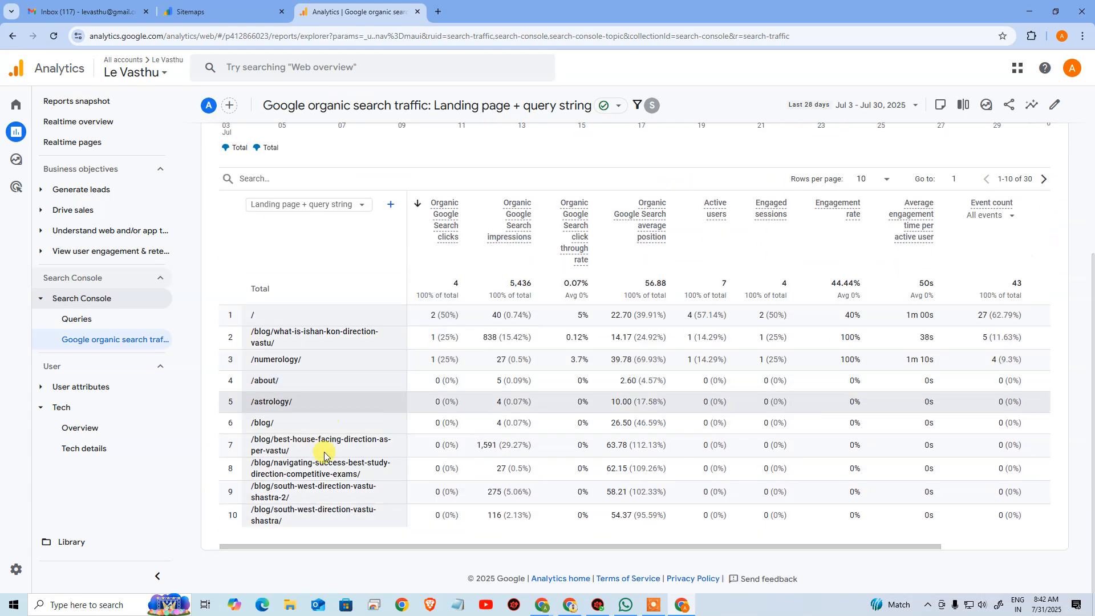
{"action": "scroll", "coordinate": [648, 421], "scroll_direction": "up", "scroll_amount": 5}
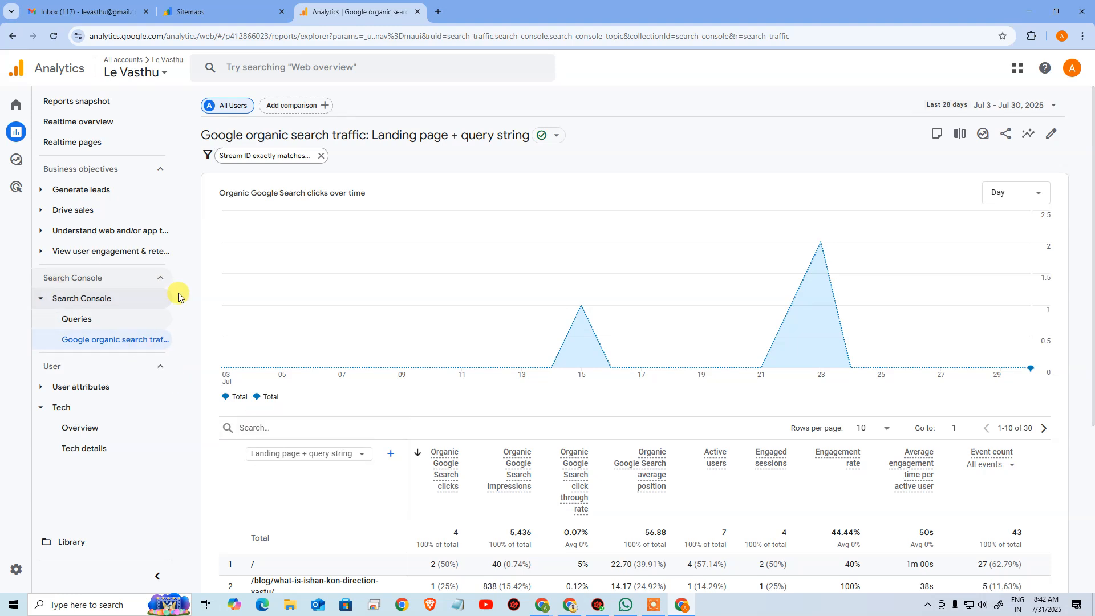
- Expand the User attributes reports and examine the total users by audience name in the Audiences report
{"action": "left_click", "coordinate": [43, 388]}
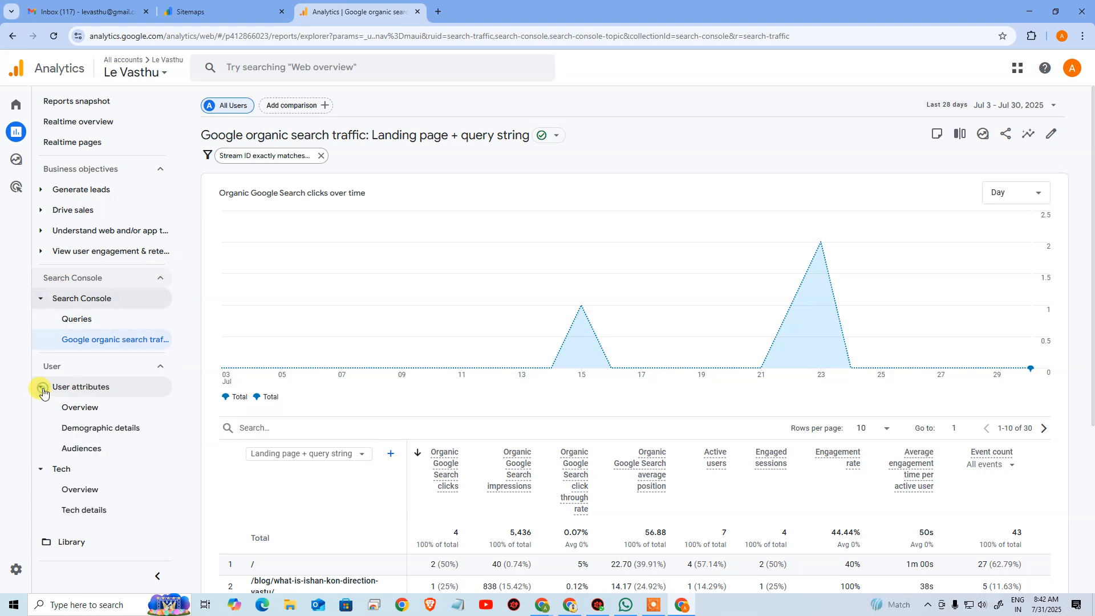
{"action": "left_click", "coordinate": [81, 447]}
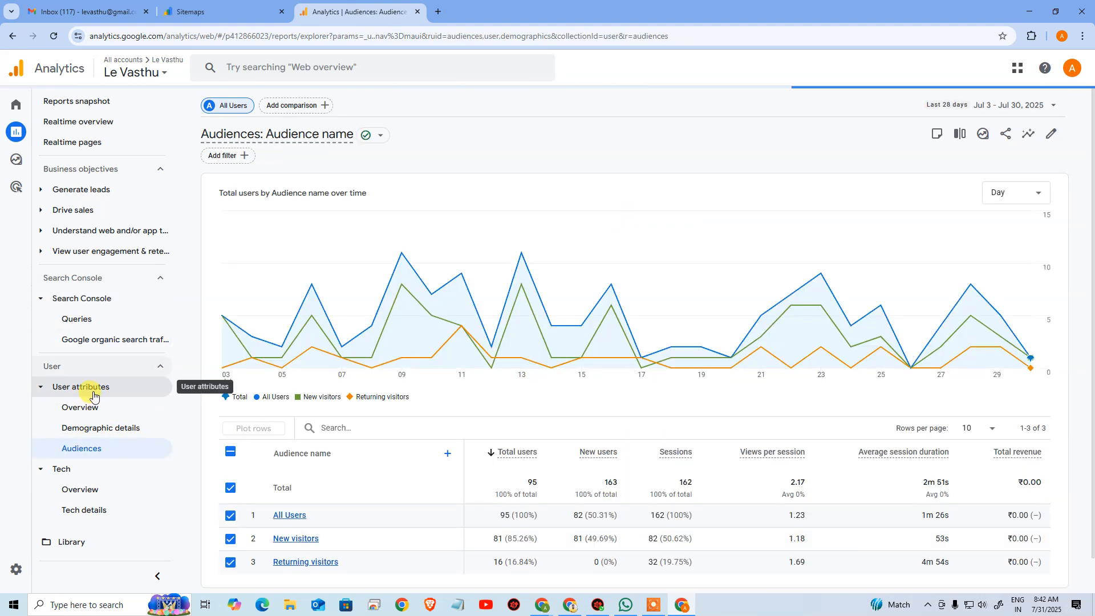
{"action": "scroll", "coordinate": [348, 383], "scroll_direction": "down", "scroll_amount": 1}
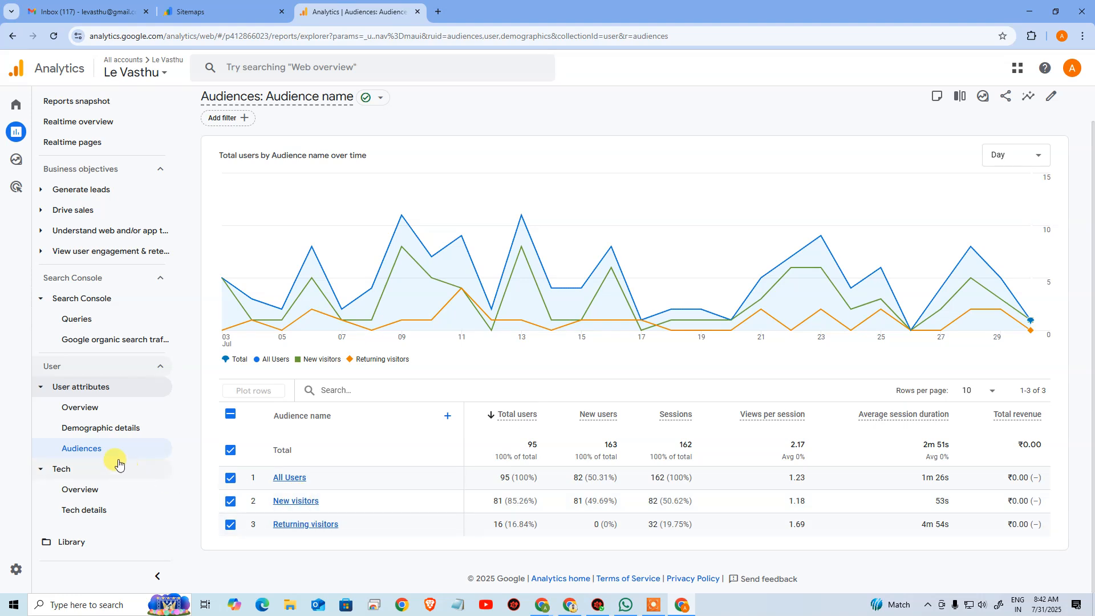
- Examine the active users by country in Demographic details and open the User attributes overview
{"action": "left_click", "coordinate": [109, 432]}
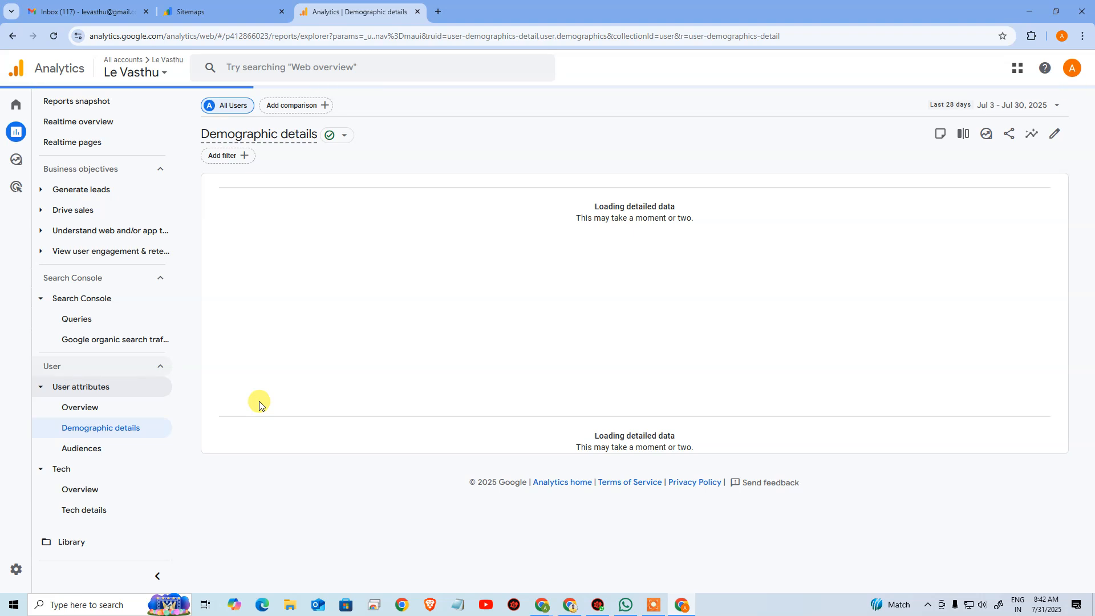
{"action": "scroll", "coordinate": [448, 371], "scroll_direction": "down", "scroll_amount": 3}
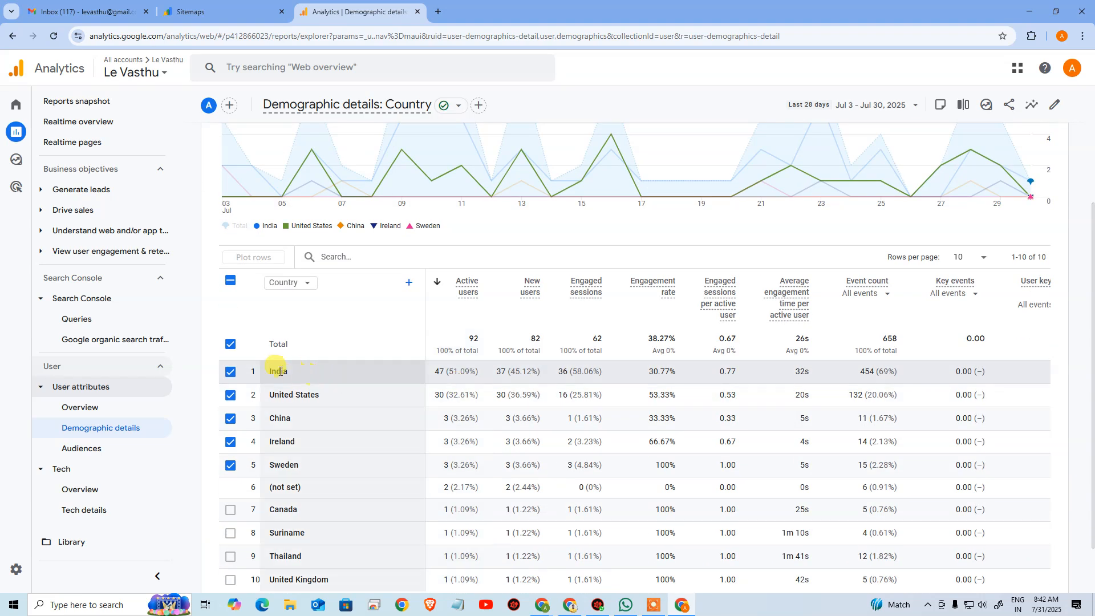
{"action": "scroll", "coordinate": [280, 371], "scroll_direction": "down", "scroll_amount": 1}
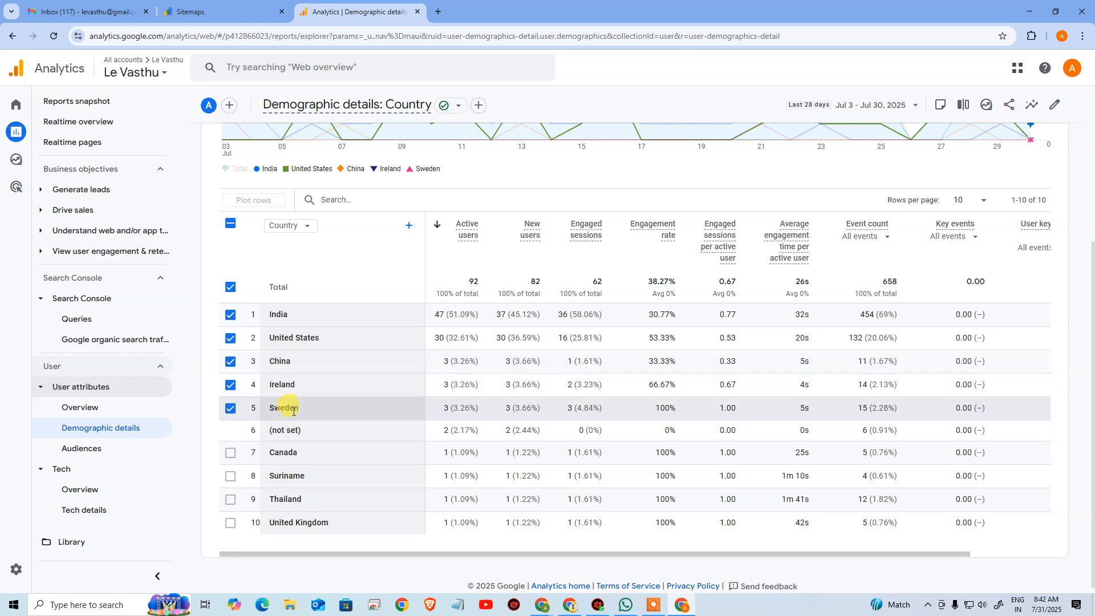
{"action": "scroll", "coordinate": [314, 340], "scroll_direction": "up", "scroll_amount": 4}
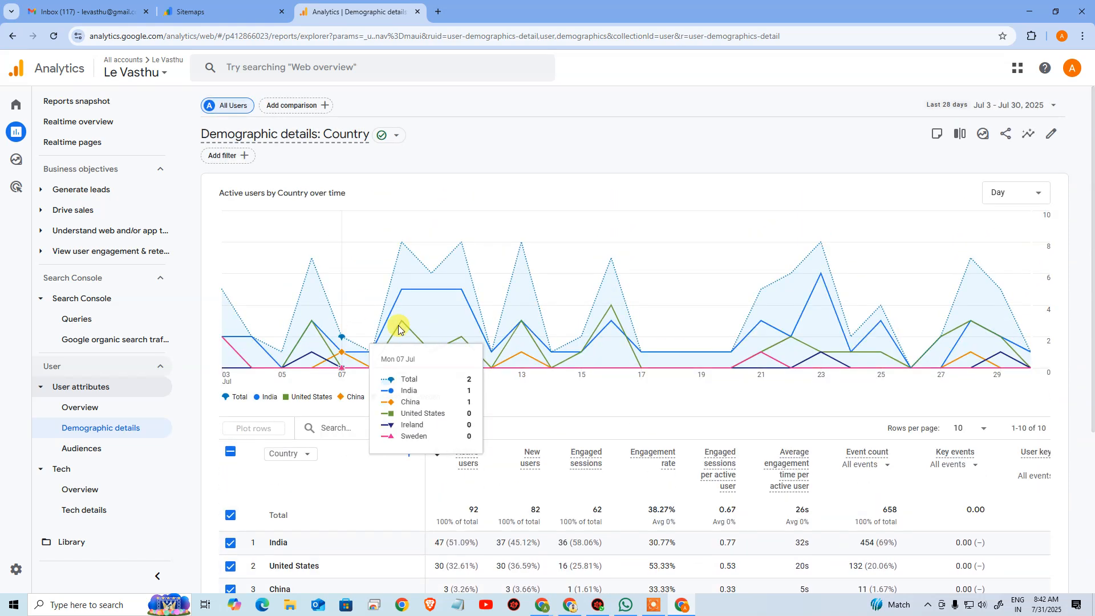
{"action": "left_click", "coordinate": [103, 414]}
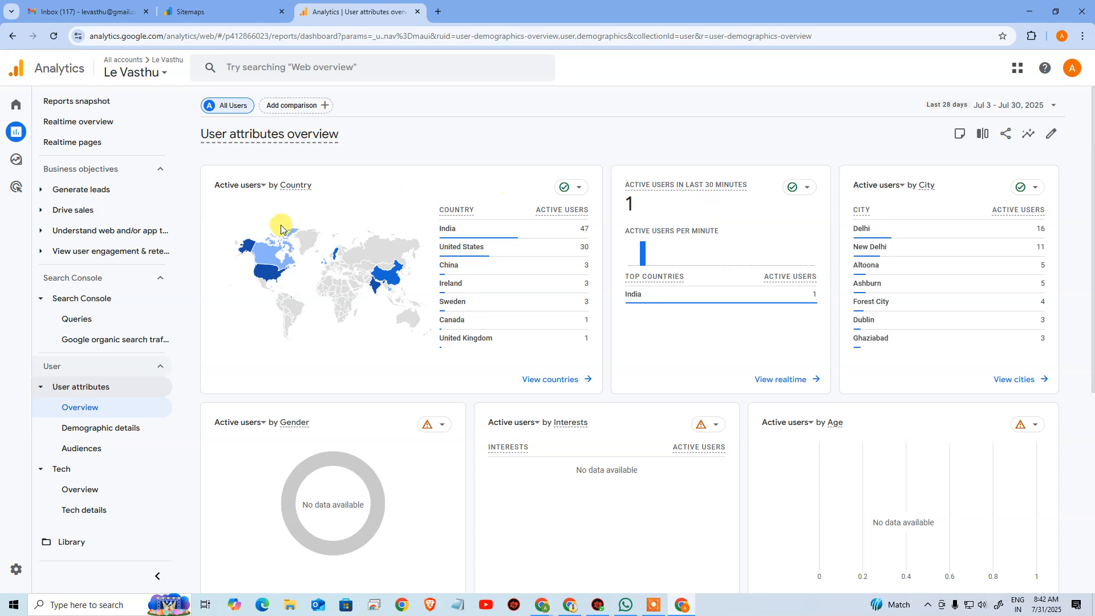
- Collapse the Search Console report group and look through the cards of the Generate leads overview
{"action": "left_click", "coordinate": [43, 299]}
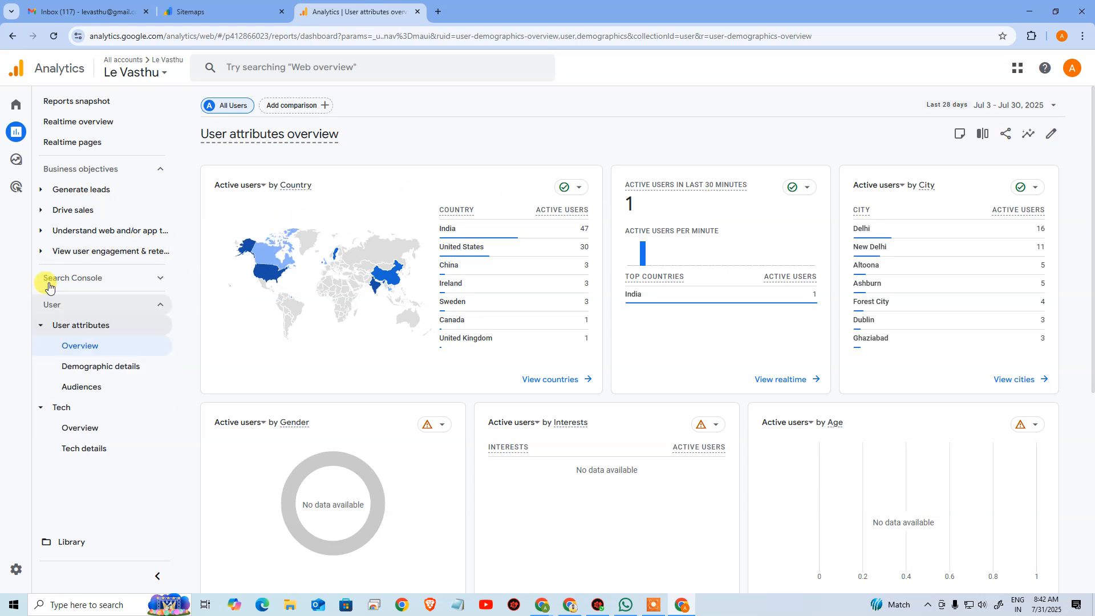
{"action": "left_click", "coordinate": [86, 196]}
{"action": "left_click", "coordinate": [89, 215]}
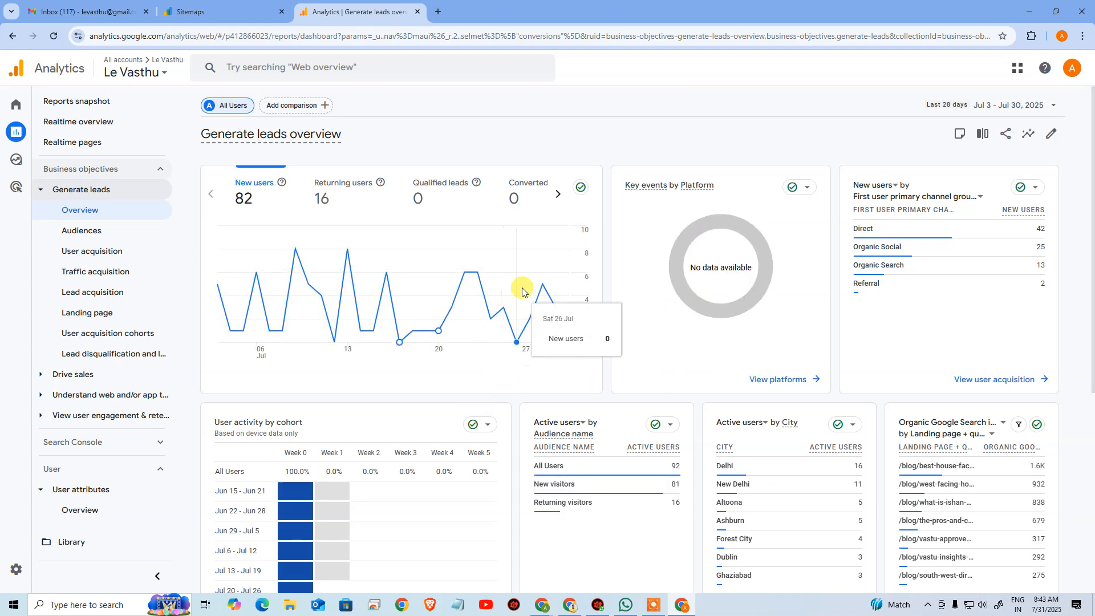
{"action": "scroll", "coordinate": [522, 293], "scroll_direction": "down", "scroll_amount": 3}
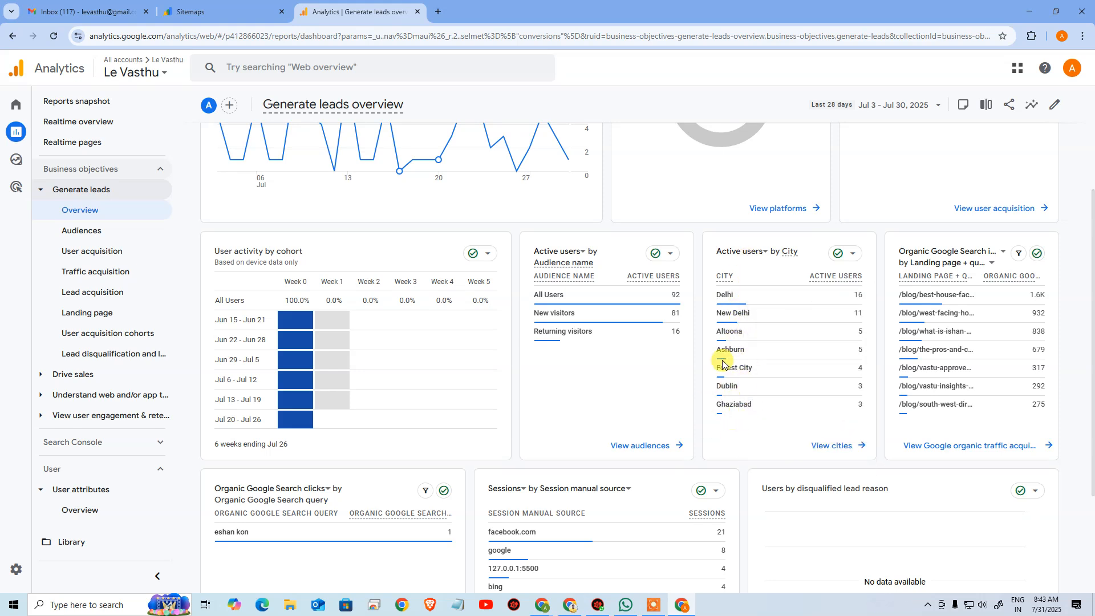
{"action": "scroll", "coordinate": [723, 364], "scroll_direction": "down", "scroll_amount": 2}
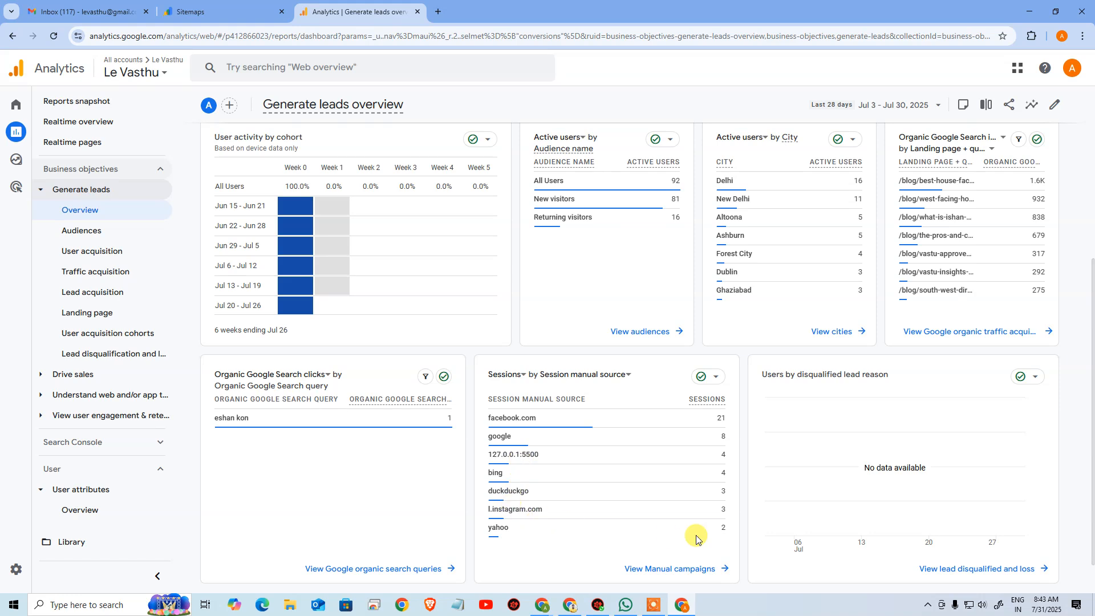
{"action": "scroll", "coordinate": [398, 252], "scroll_direction": "up", "scroll_amount": 3}
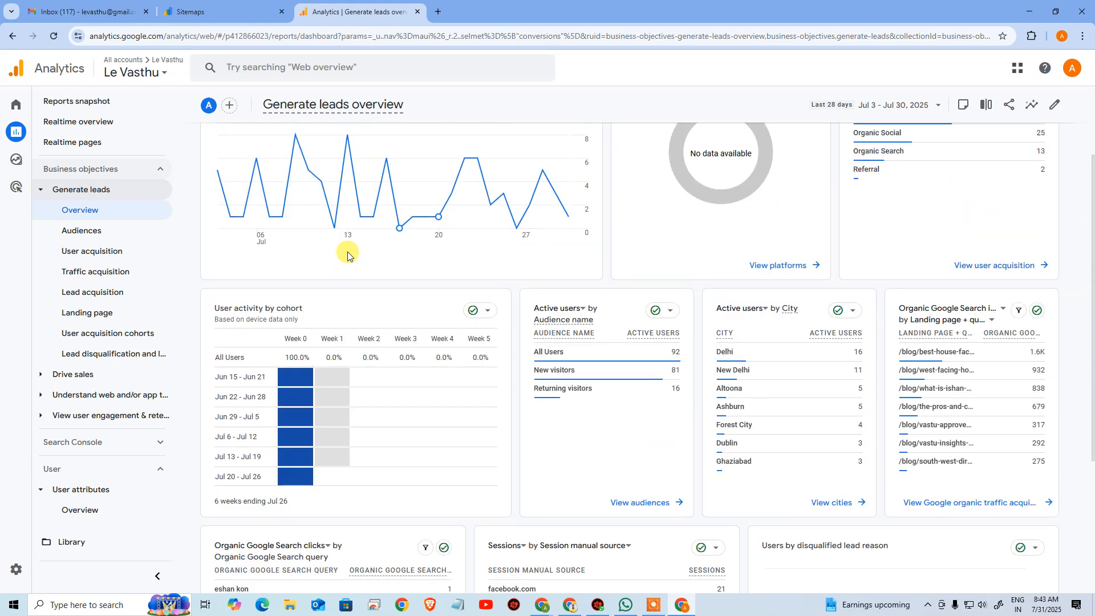
- Return to the Home page of the Le Vasthu property
{"action": "mouse_move", "coordinate": [17, 133]}
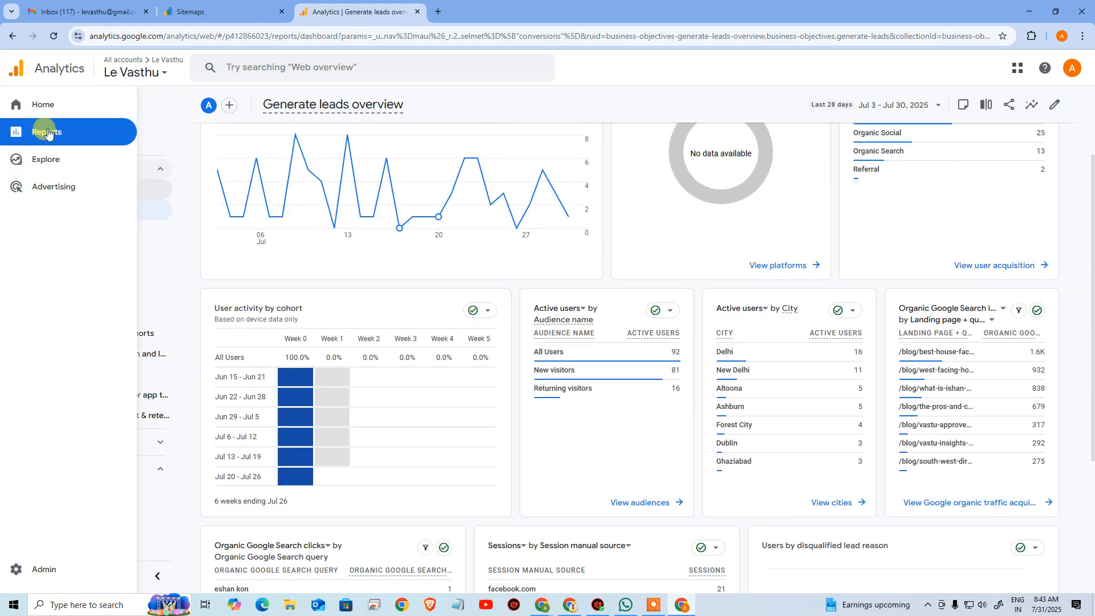
{"action": "left_click", "coordinate": [56, 112]}
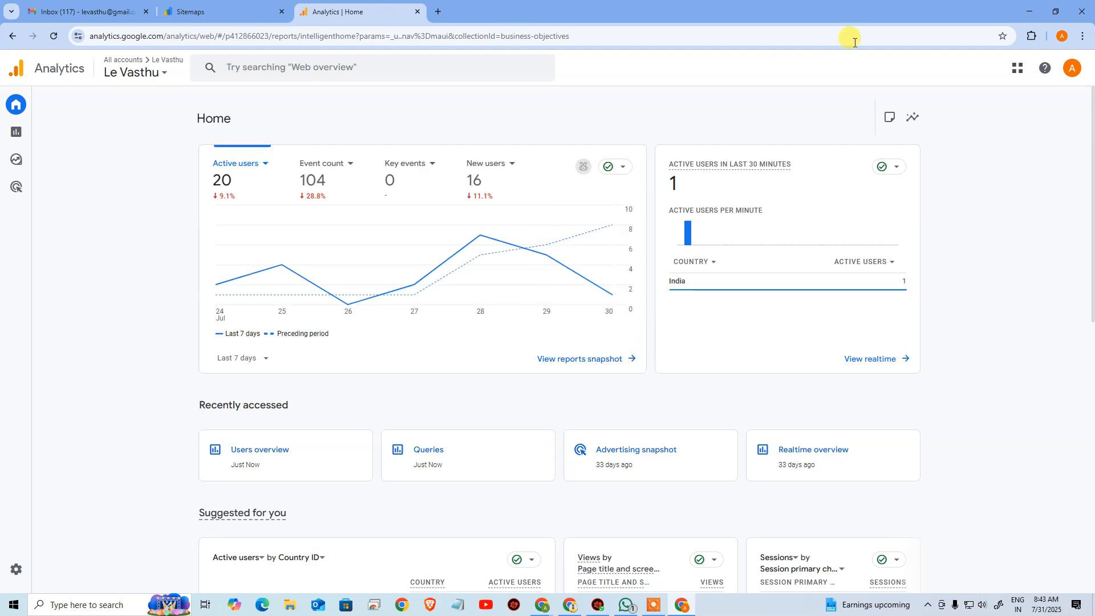
- Close the Le Vasthu browser window and the Analytics, Google Analytics search, Best Animation and Sitemaps pages in the other window
{"action": "left_click", "coordinate": [1085, 12]}
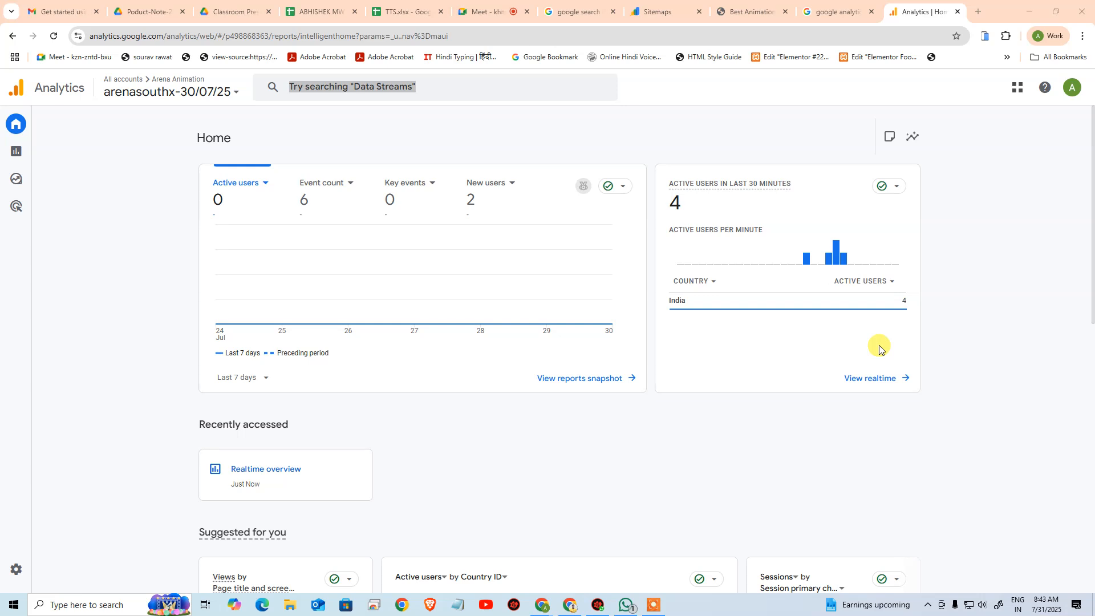
{"action": "middle_click", "coordinate": [923, 8]}
{"action": "middle_click", "coordinate": [926, 10]}
{"action": "middle_click", "coordinate": [926, 9]}
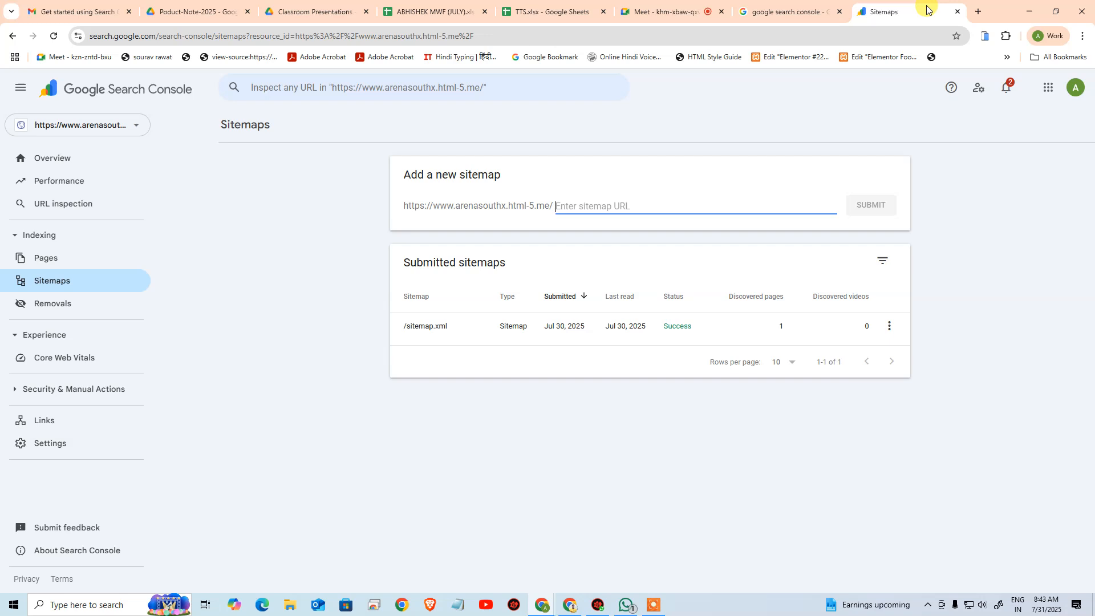
{"action": "middle_click", "coordinate": [926, 10]}
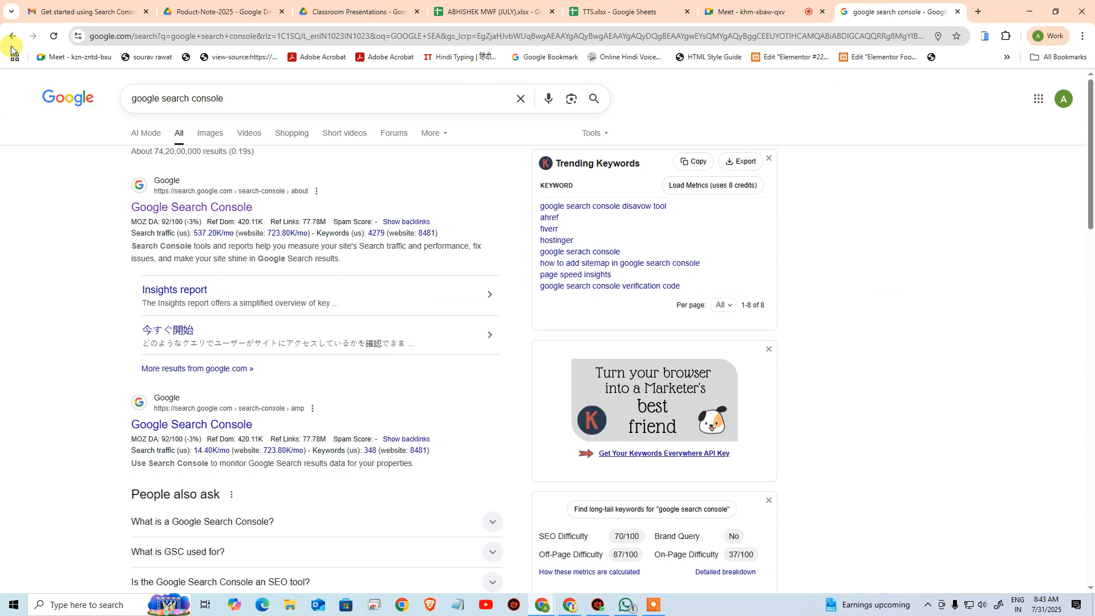
- Search the starred Gmail messages for arenapv, open the hyperphp.com hosting account email and follow its cPanel link
{"action": "left_click", "coordinate": [86, 12]}
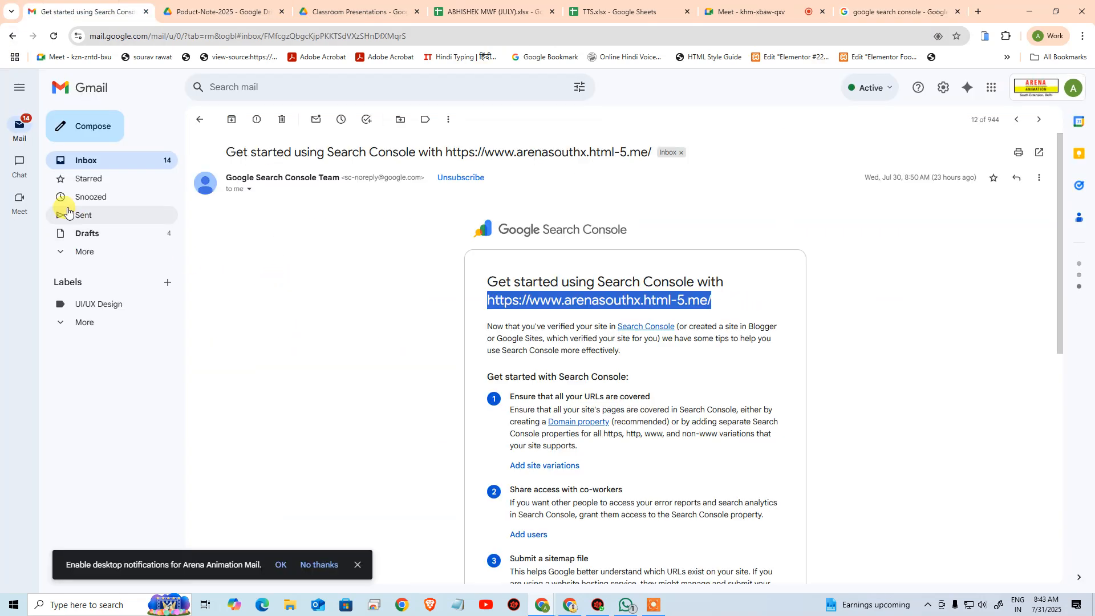
{"action": "left_click", "coordinate": [102, 178]}
{"action": "left_click", "coordinate": [625, 605]}
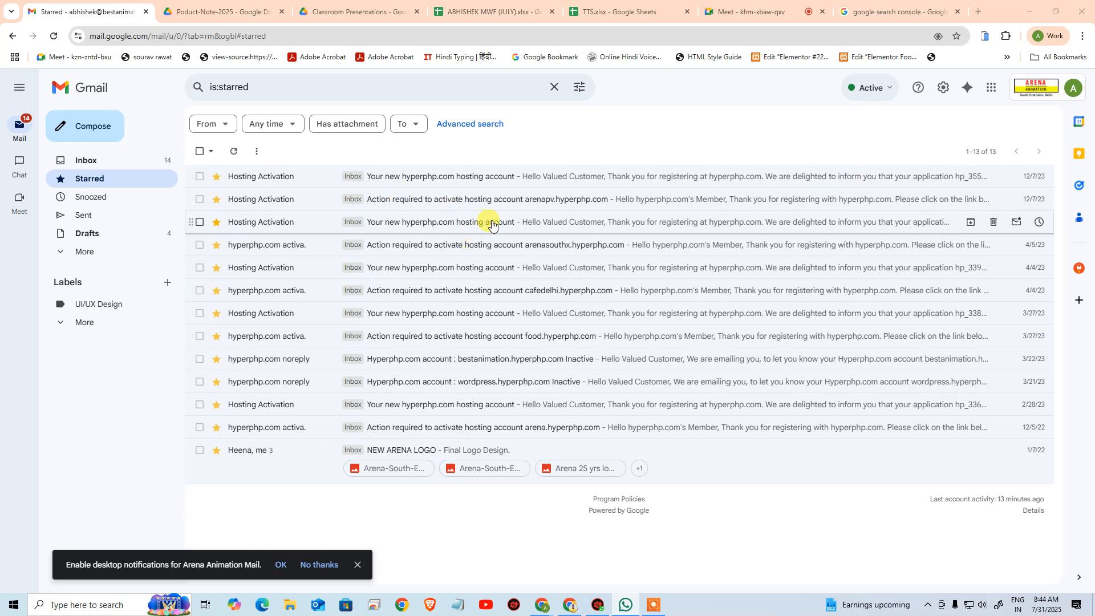
{"action": "left_click", "coordinate": [346, 86]}
{"action": "type", "text": "arenapv"}
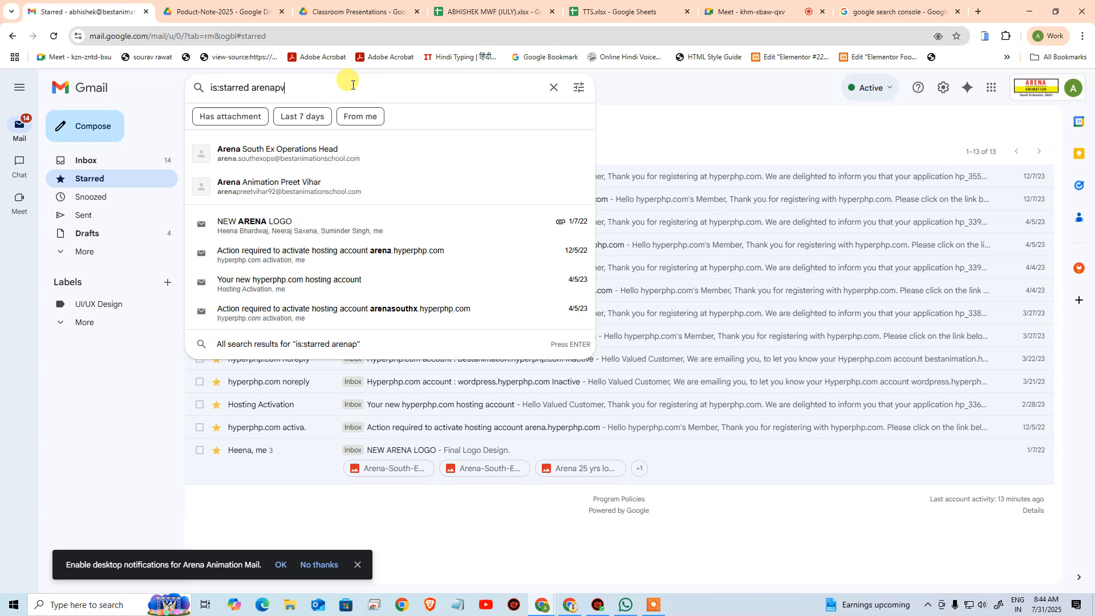
{"action": "key", "text": "Return"}
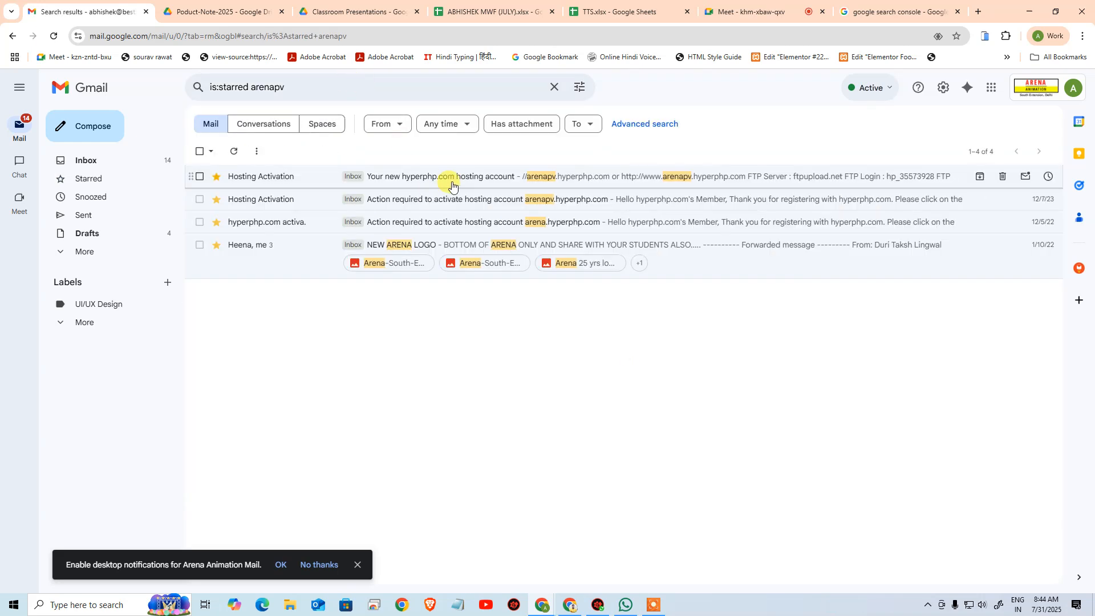
{"action": "left_click", "coordinate": [451, 178]}
{"action": "scroll", "coordinate": [345, 513], "scroll_direction": "down", "scroll_amount": 4}
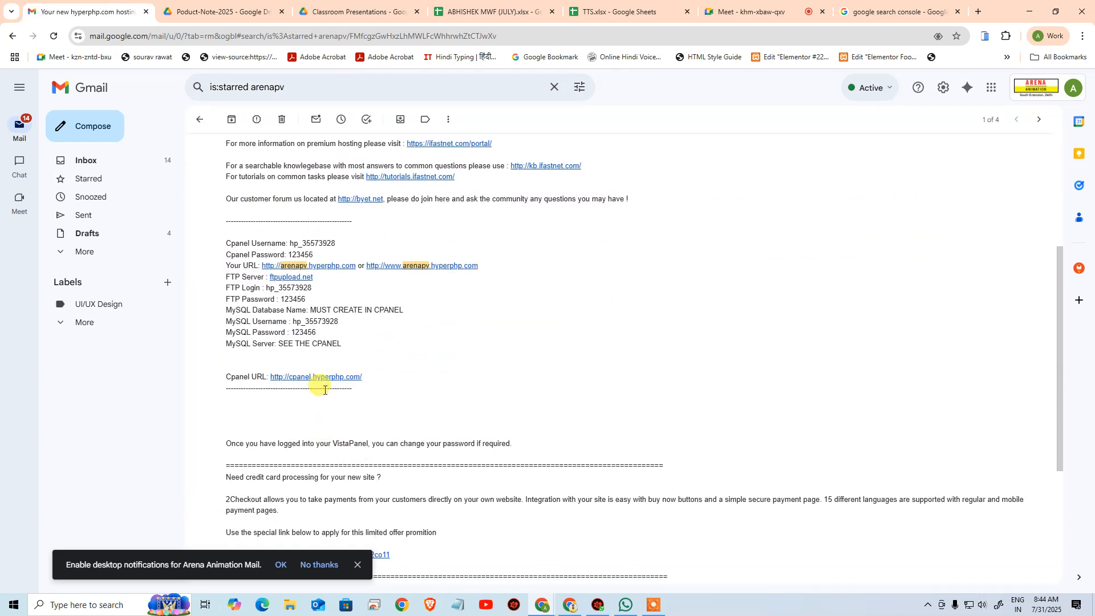
{"action": "left_click", "coordinate": [327, 378]}
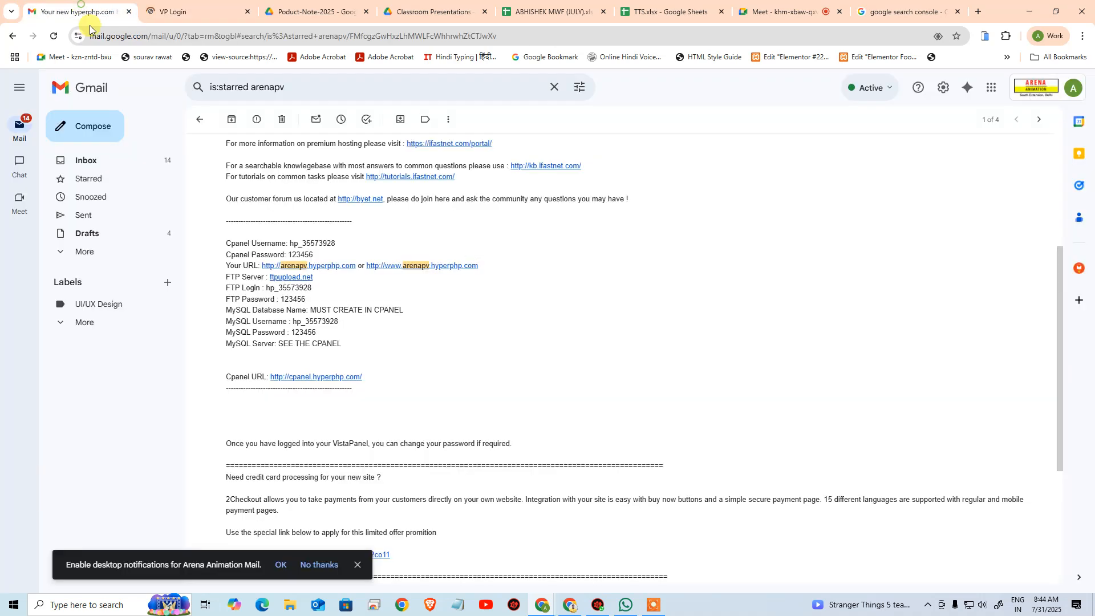
- Copy the cPanel username from the hosting email into the VistaPanel login form
{"action": "left_click", "coordinate": [80, 12]}
{"action": "key", "text": "ctrl+c"}
{"action": "left_click", "coordinate": [197, 12]}
{"action": "left_click", "coordinate": [557, 223]}
{"action": "key", "text": "ctrl+v"}
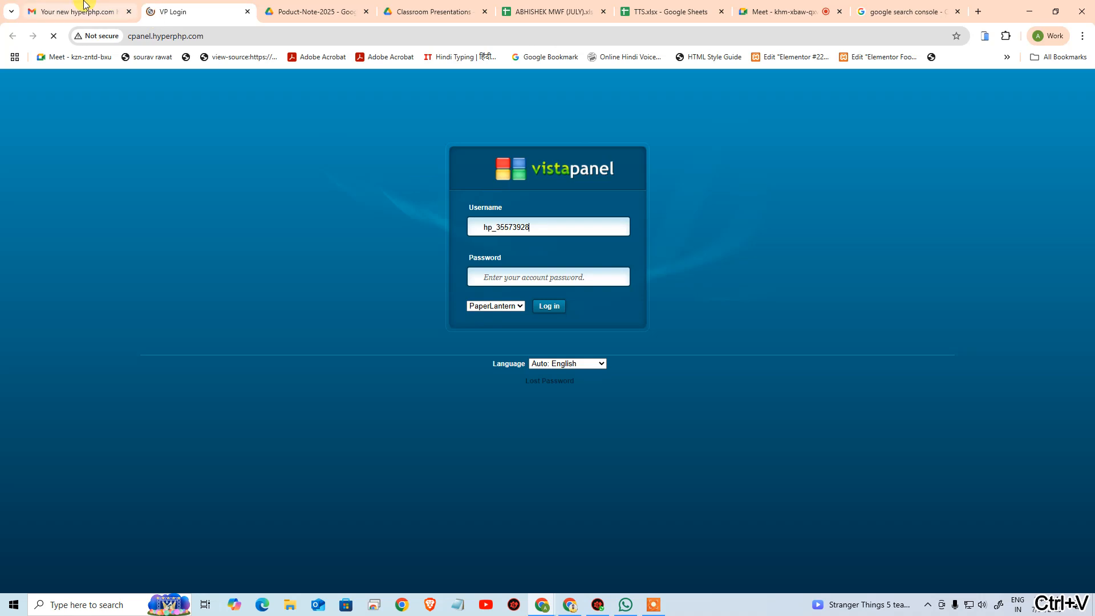
- Copy the cPanel account password from the hosting email into the VistaPanel login form and log in
{"action": "left_click", "coordinate": [80, 11]}
{"action": "double_click", "coordinate": [301, 254]}
{"action": "key", "text": "ctrl+c"}
{"action": "left_click", "coordinate": [212, 11]}
{"action": "left_click", "coordinate": [518, 270]}
{"action": "key", "text": "ctrl+v"}
{"action": "left_click", "coordinate": [550, 306]}
{"action": "left_click", "coordinate": [599, 275]}
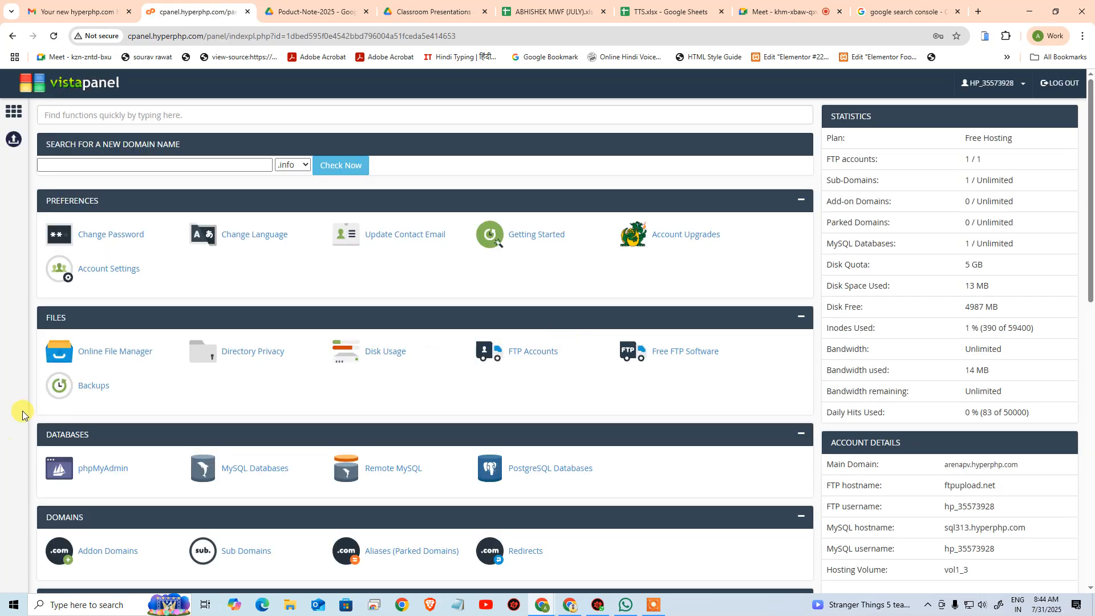
- Open index.html from the arenasouthx.html-5.me htdocs folder in the Online File Manager's editor and examine its google-site-verification meta tag
{"action": "left_click", "coordinate": [123, 350]}
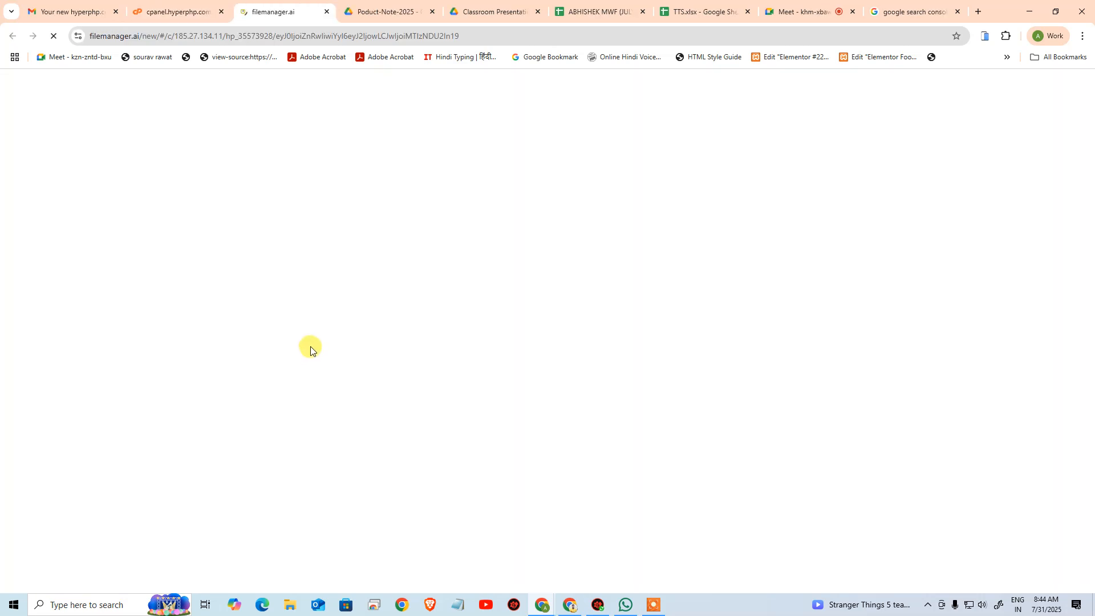
{"action": "left_click", "coordinate": [50, 275]}
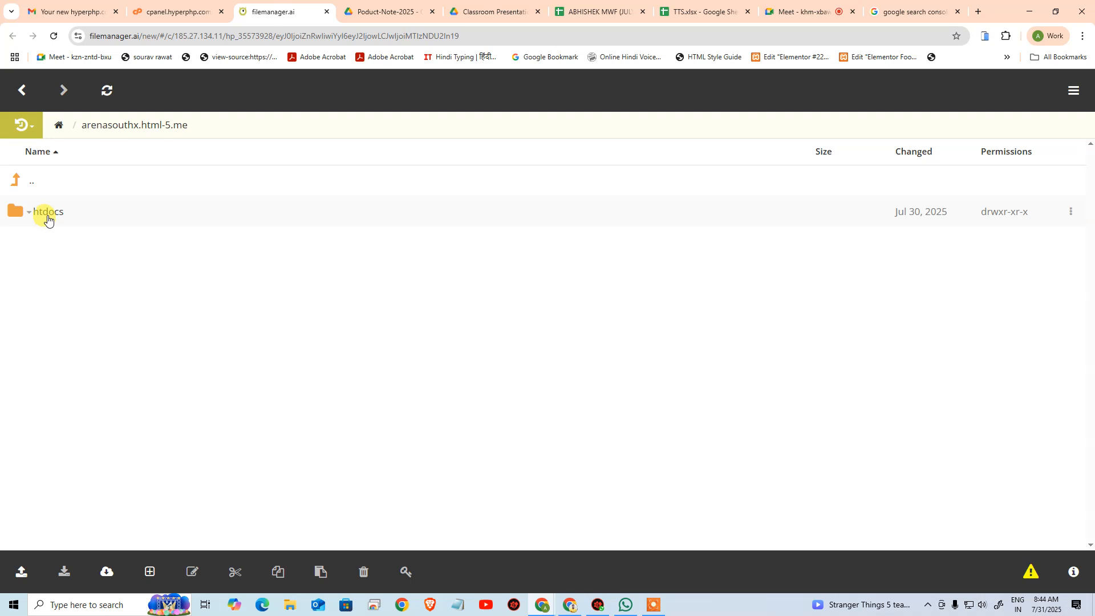
{"action": "left_click", "coordinate": [47, 220]}
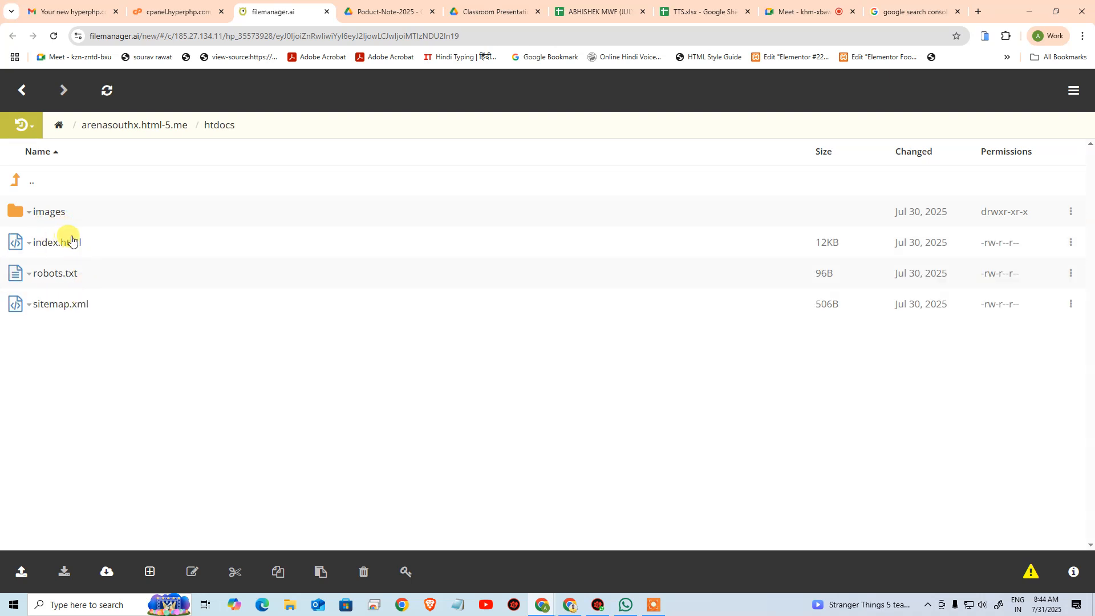
{"action": "left_click", "coordinate": [30, 244]}
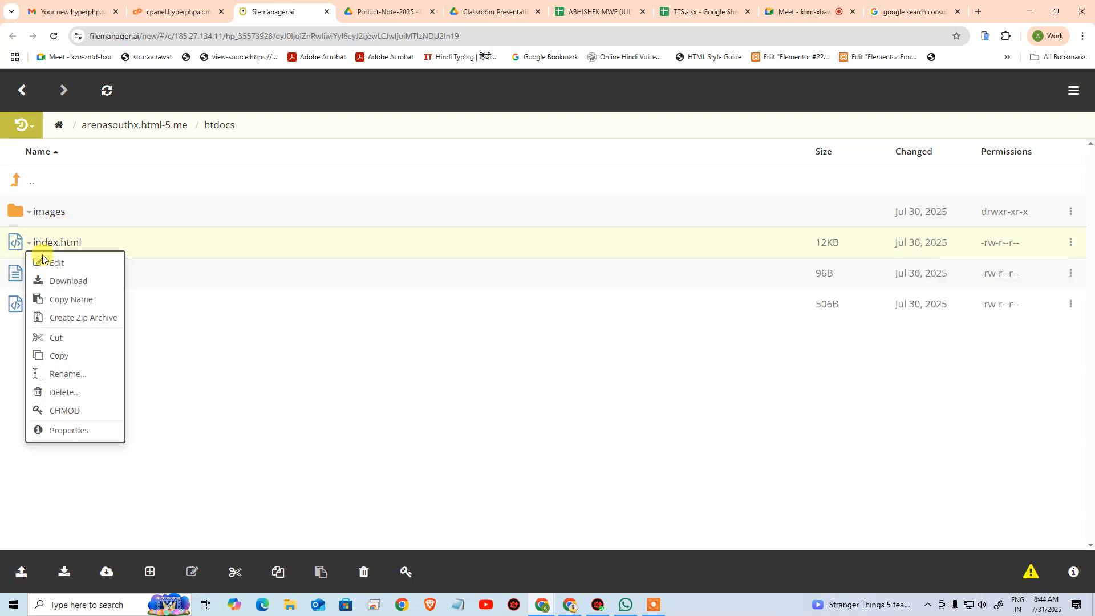
{"action": "left_click", "coordinate": [85, 260]}
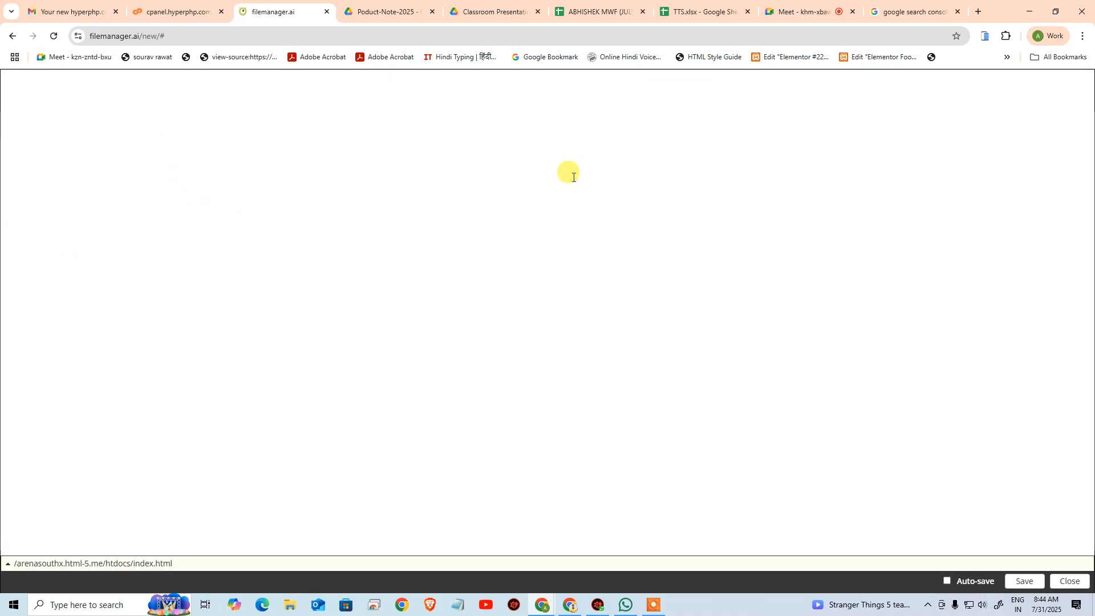
{"action": "left_click_drag", "start_coordinate": [55, 159], "coordinate": [479, 151]}
{"action": "left_click", "coordinate": [489, 152]}
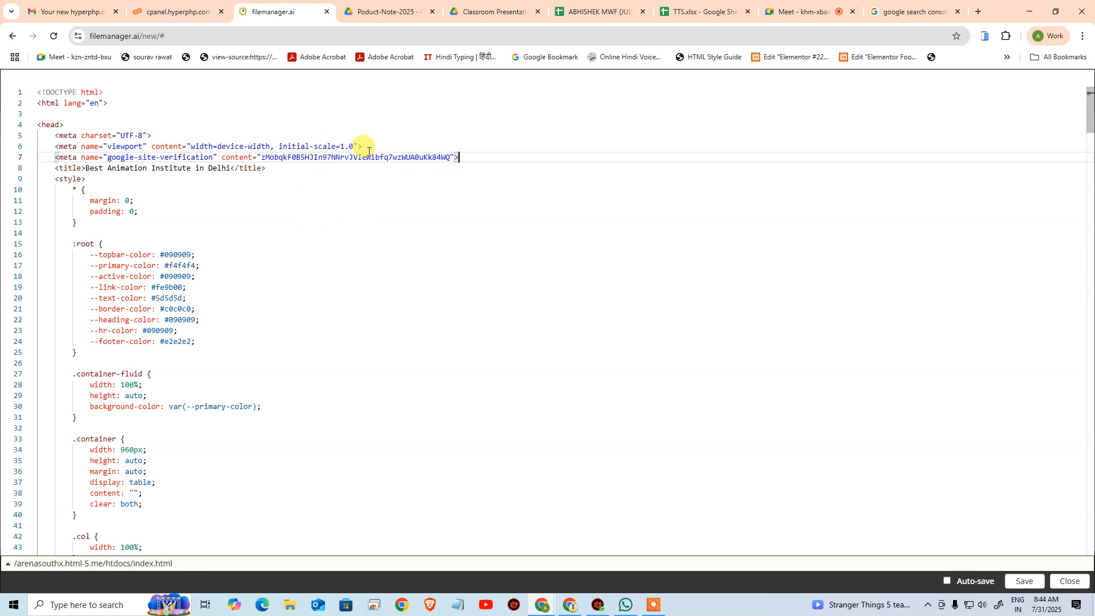
- Close the index.html editor and reopen the arenasouthx.html-5.me htdocs folder in the Online File Manager
{"action": "left_click", "coordinate": [327, 14]}
{"action": "left_click", "coordinate": [116, 346]}
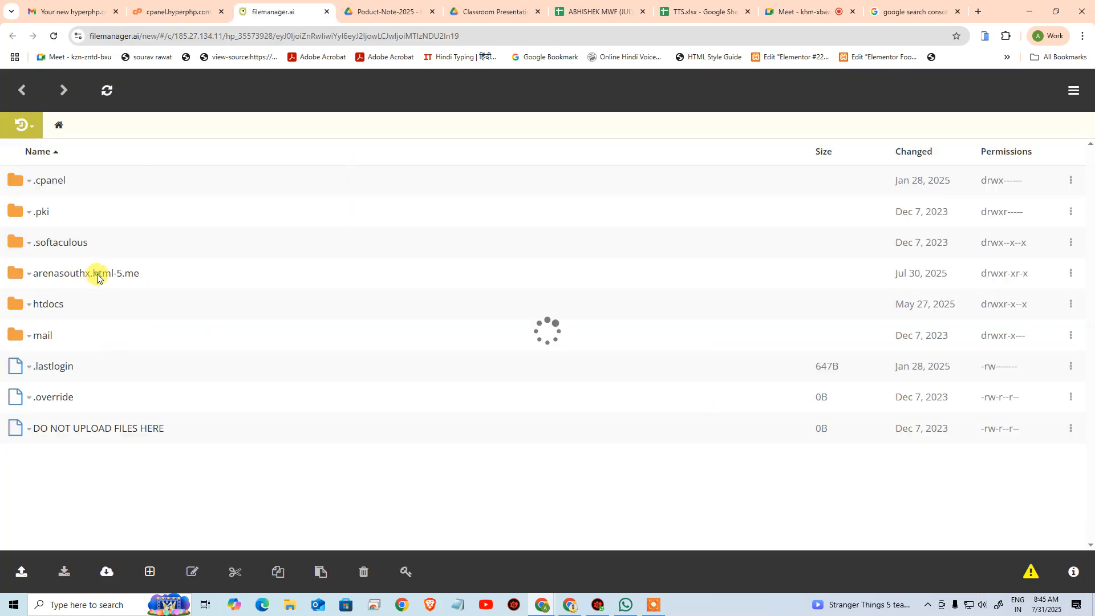
{"action": "left_click", "coordinate": [96, 275]}
{"action": "left_click", "coordinate": [50, 211]}
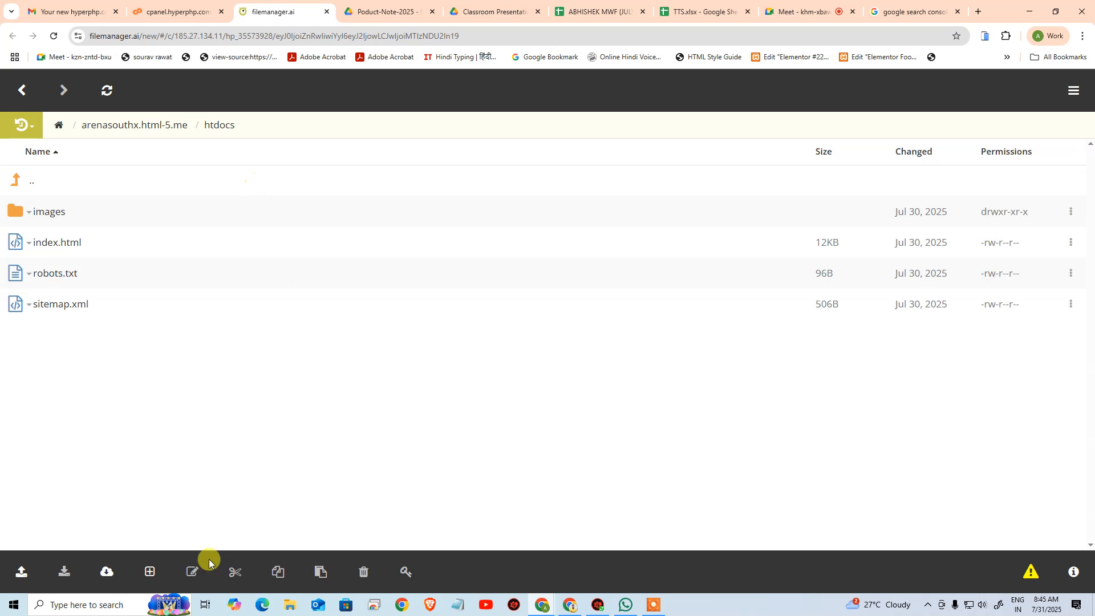
- Search the web for smallseotools, open smallseotools.com and dismiss the ad-blocker notice
{"action": "left_click", "coordinate": [905, 7]}
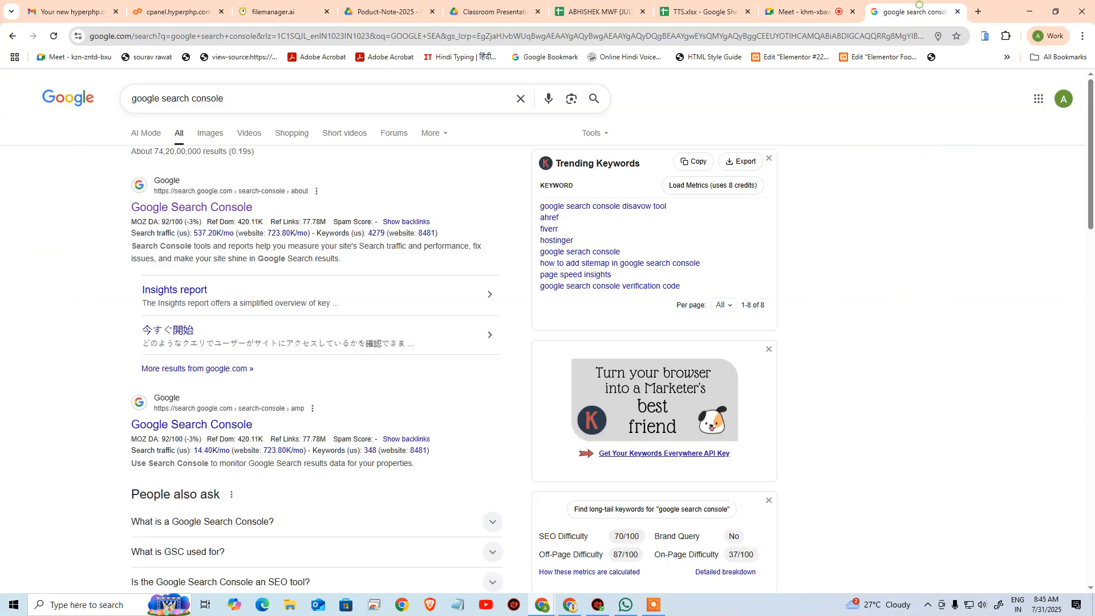
{"action": "left_click", "coordinate": [353, 102]}
{"action": "left_click", "coordinate": [893, 186]}
{"action": "left_click", "coordinate": [977, 11]}
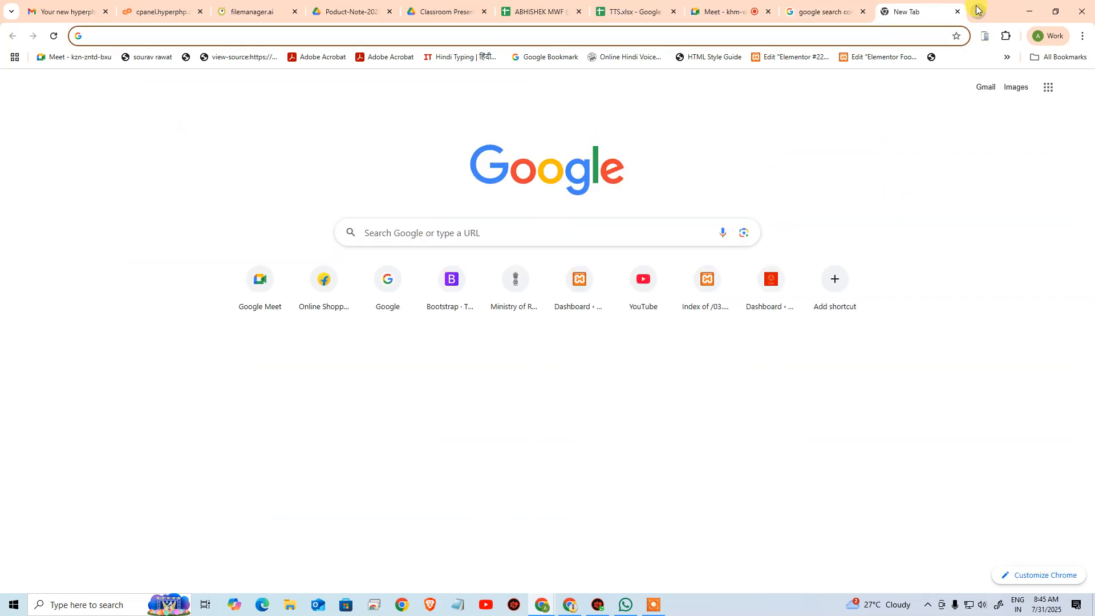
{"action": "type", "text": "smallse"}
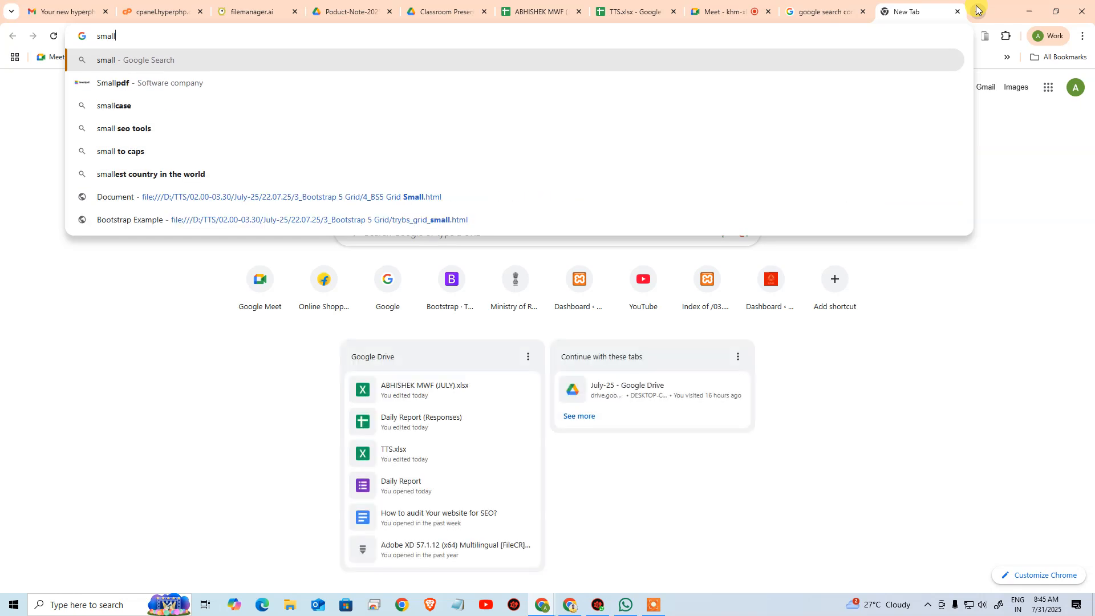
{"action": "key", "text": "BackSpace"}
{"action": "type", "text": "seot"}
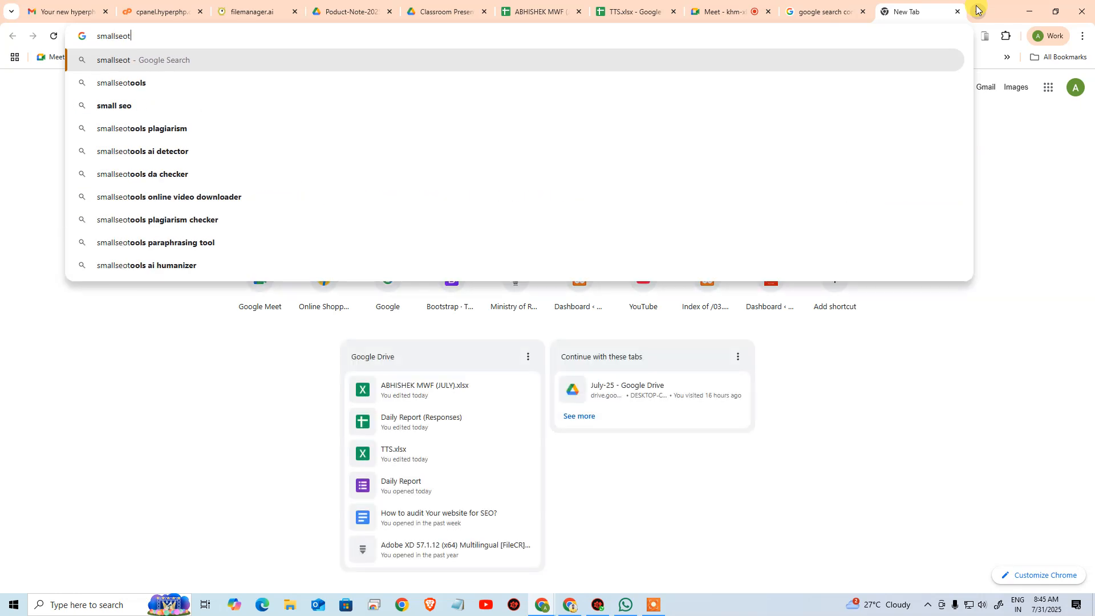
{"action": "key", "text": "Return"}
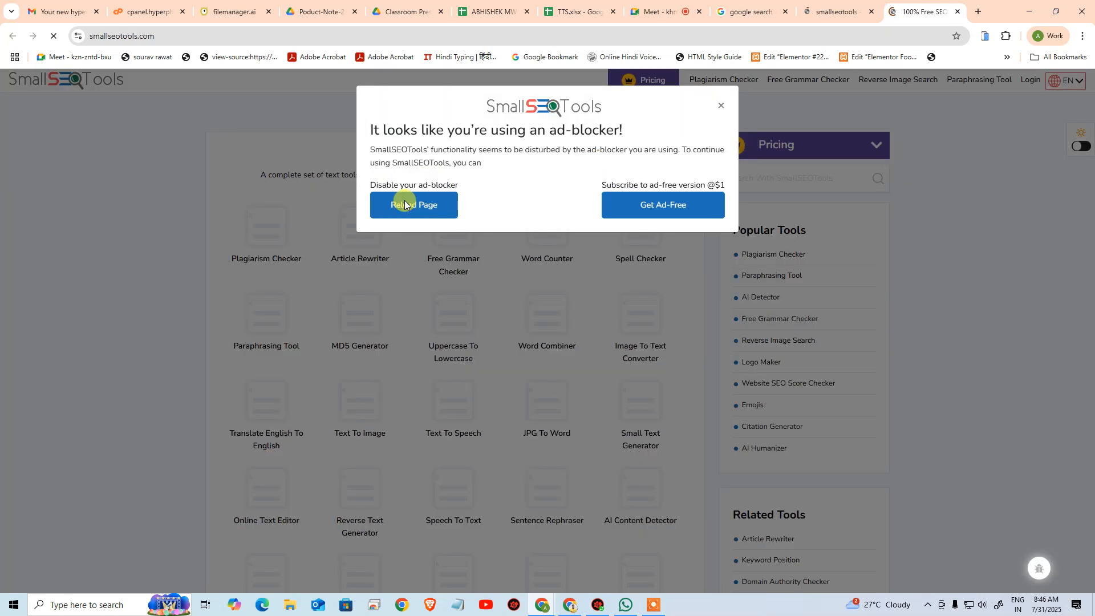
{"action": "left_click", "coordinate": [721, 106]}
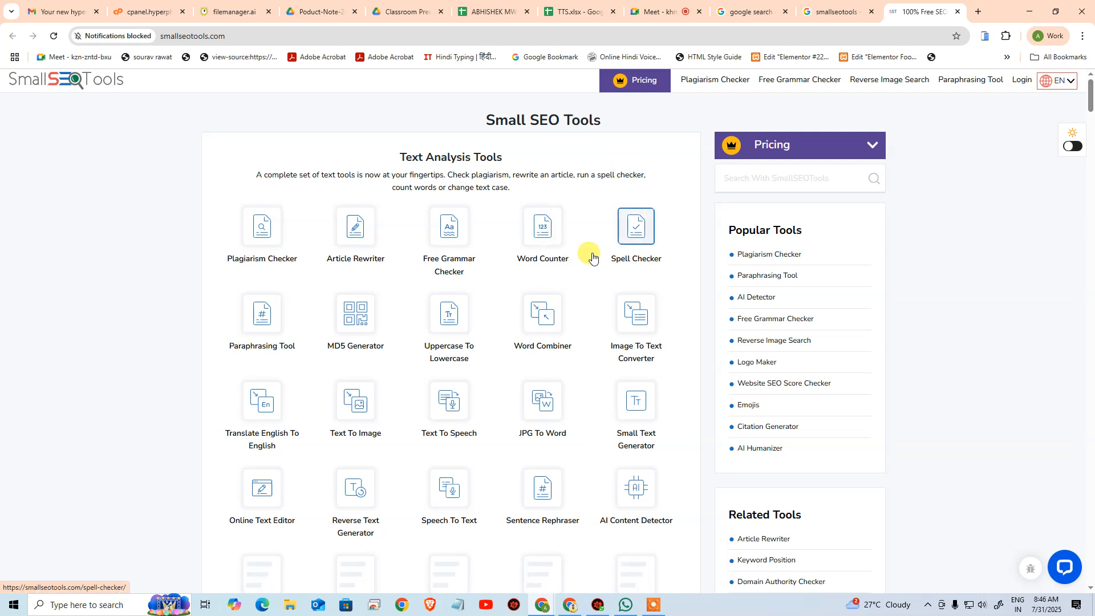
- Look through the tool categories on the Small SEO Tools page, from text analysis to website tracking and domain tools
{"action": "scroll", "coordinate": [598, 251], "scroll_direction": "down", "scroll_amount": 7}
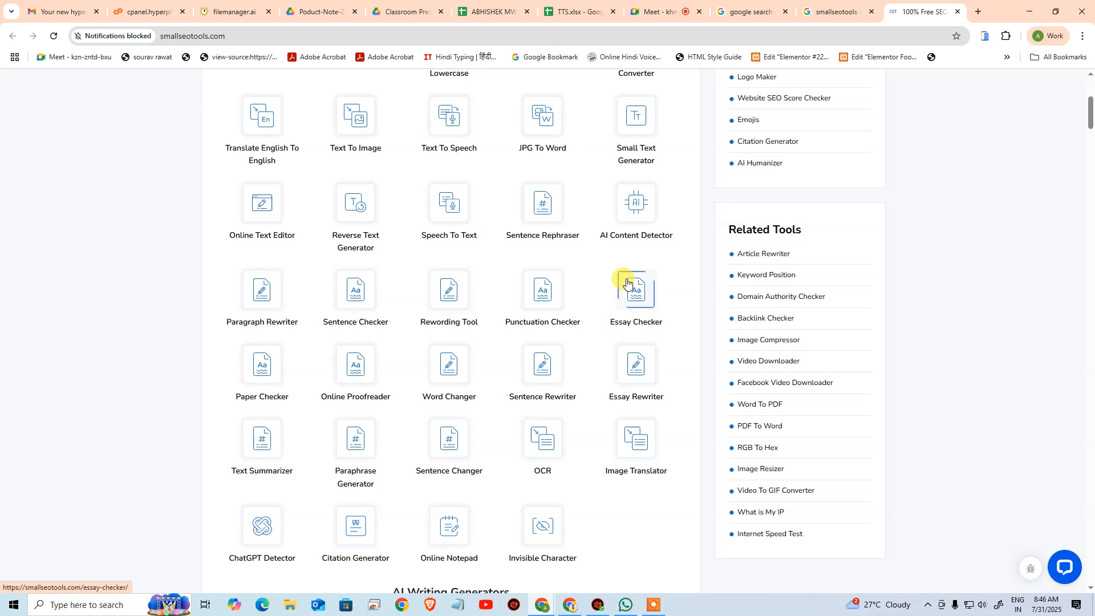
{"action": "scroll", "coordinate": [662, 275], "scroll_direction": "down", "scroll_amount": 5}
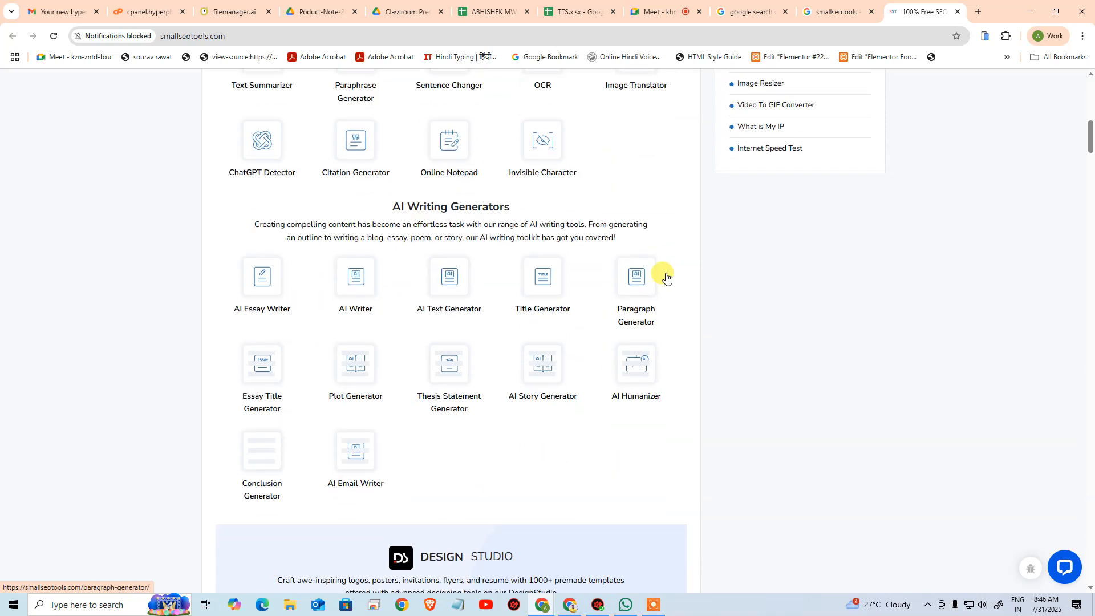
{"action": "scroll", "coordinate": [565, 298], "scroll_direction": "down", "scroll_amount": 7}
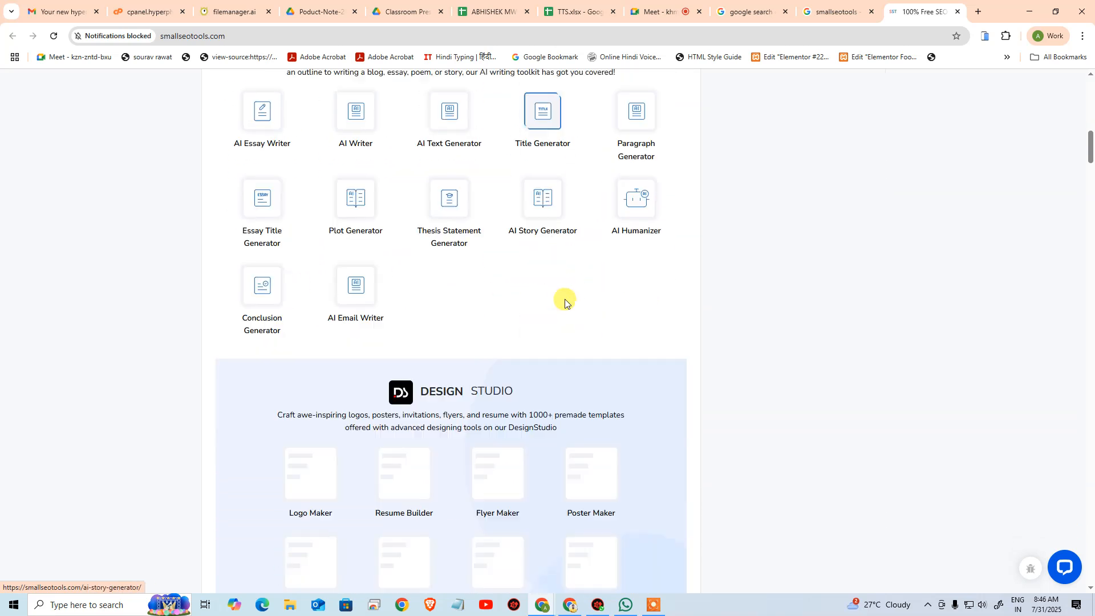
{"action": "scroll", "coordinate": [498, 286], "scroll_direction": "down", "scroll_amount": 6}
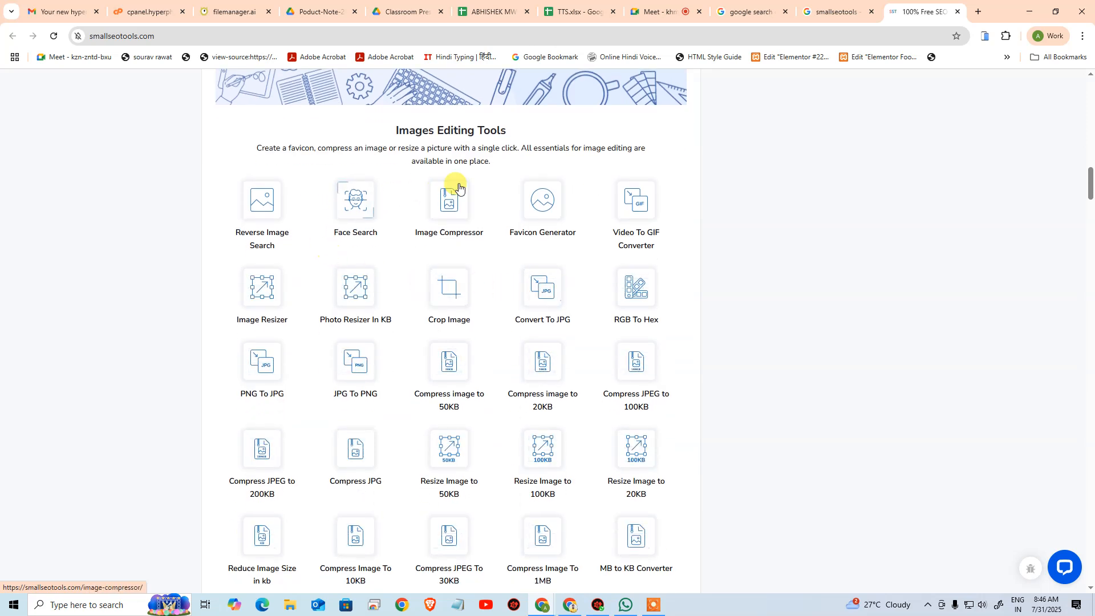
{"action": "scroll", "coordinate": [411, 340], "scroll_direction": "down", "scroll_amount": 8}
{"action": "scroll", "coordinate": [416, 341], "scroll_direction": "down", "scroll_amount": 5}
{"action": "scroll", "coordinate": [396, 347], "scroll_direction": "down", "scroll_amount": 1}
{"action": "scroll", "coordinate": [403, 205], "scroll_direction": "up", "scroll_amount": 1}
{"action": "scroll", "coordinate": [559, 283], "scroll_direction": "down", "scroll_amount": 7}
{"action": "scroll", "coordinate": [350, 318], "scroll_direction": "up", "scroll_amount": 1}
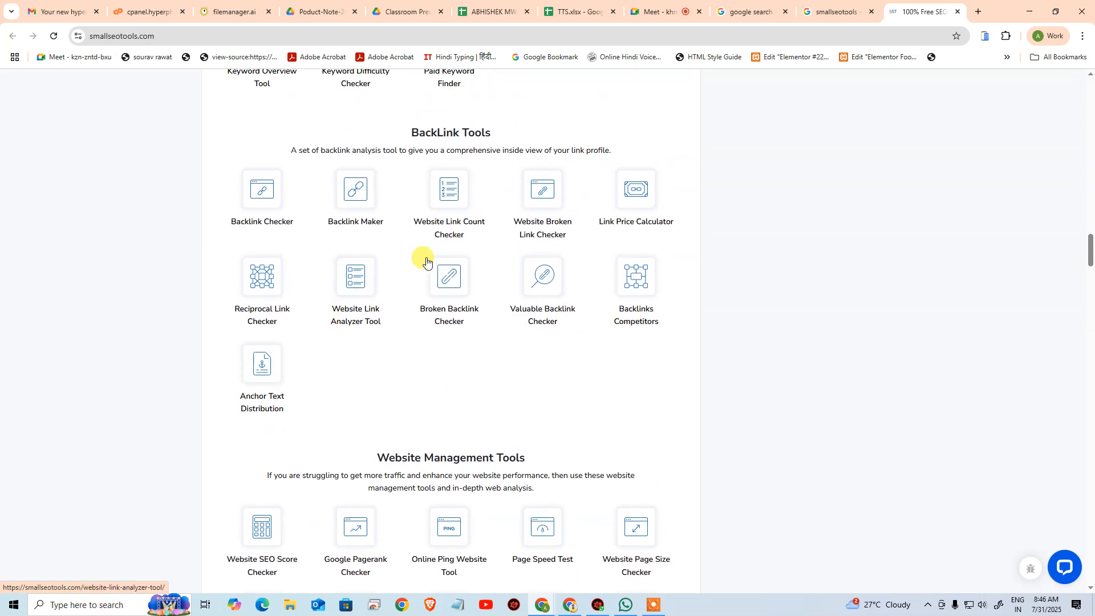
{"action": "scroll", "coordinate": [433, 269], "scroll_direction": "down", "scroll_amount": 3}
{"action": "scroll", "coordinate": [320, 274], "scroll_direction": "down", "scroll_amount": 3}
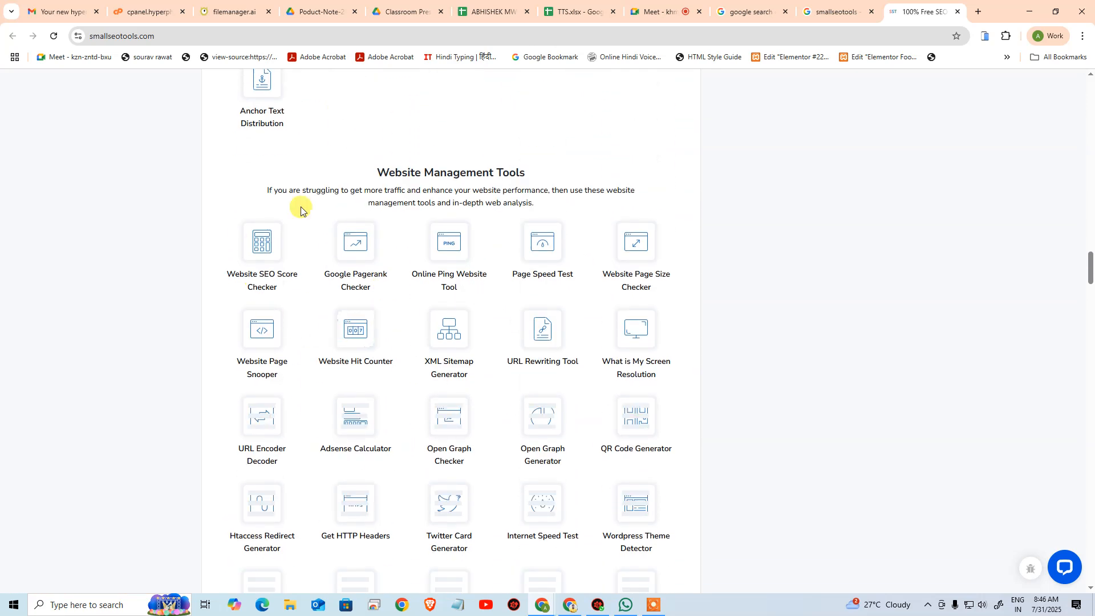
{"action": "scroll", "coordinate": [610, 274], "scroll_direction": "down", "scroll_amount": 1}
{"action": "scroll", "coordinate": [508, 307], "scroll_direction": "down", "scroll_amount": 14}
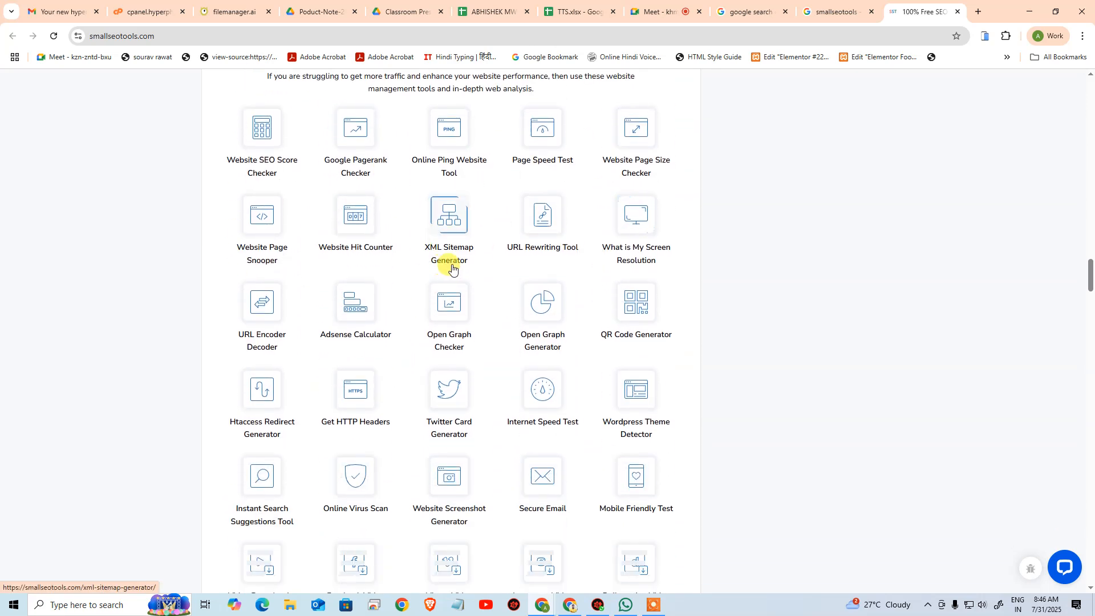
{"action": "scroll", "coordinate": [485, 261], "scroll_direction": "down", "scroll_amount": 3}
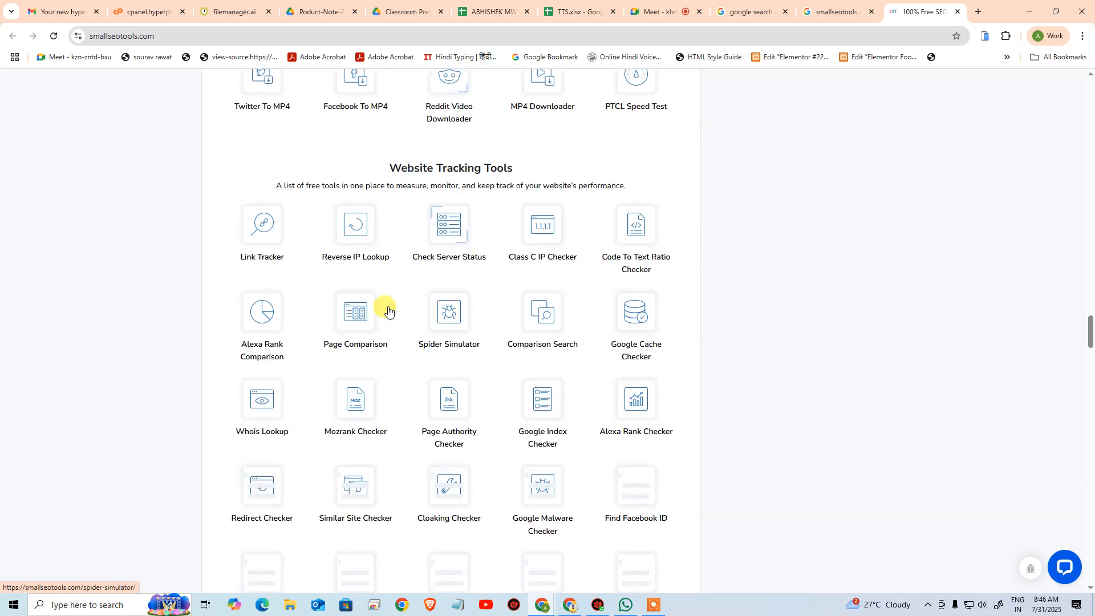
{"action": "scroll", "coordinate": [528, 230], "scroll_direction": "down", "scroll_amount": 11}
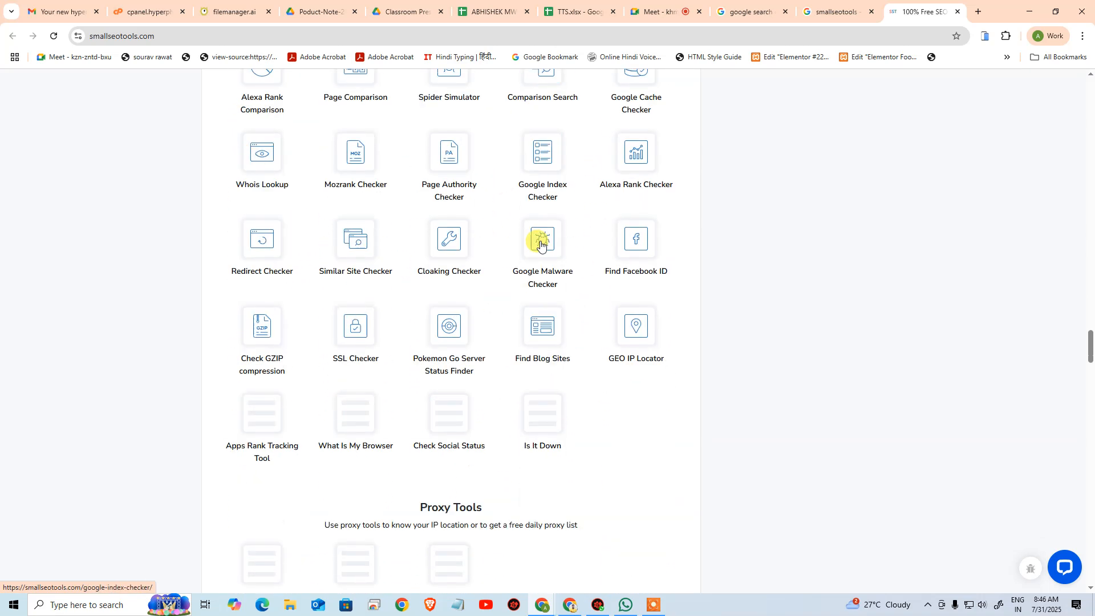
{"action": "scroll", "coordinate": [551, 156], "scroll_direction": "down", "scroll_amount": 3}
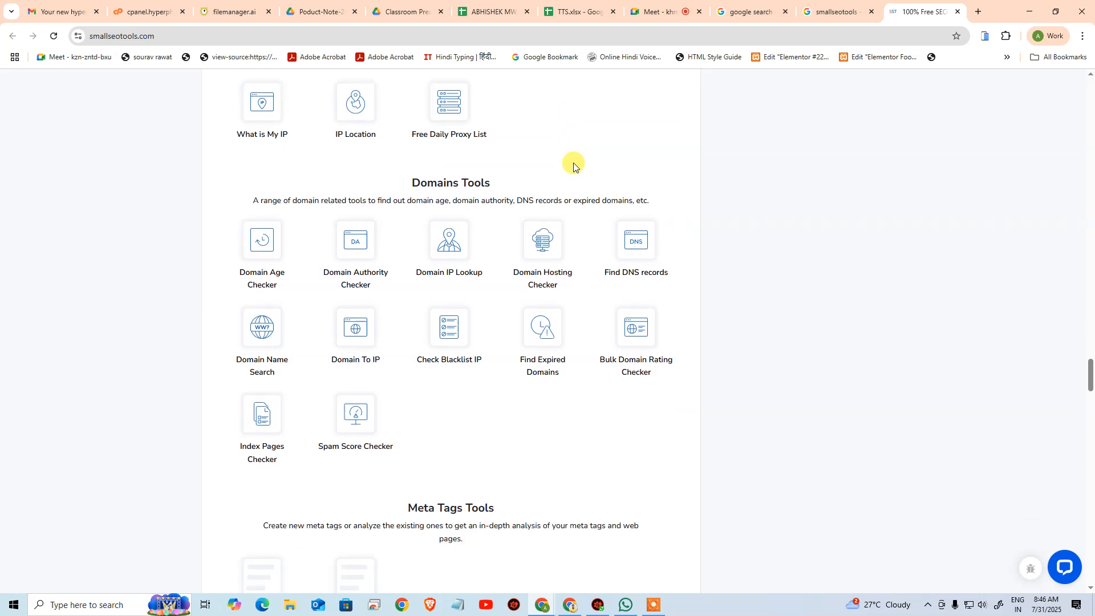
- Look through the remaining tool categories, from domain, meta tags and PDF tools to online calculators, and return to the keyword and design tools
{"action": "scroll", "coordinate": [595, 187], "scroll_direction": "down", "scroll_amount": 5}
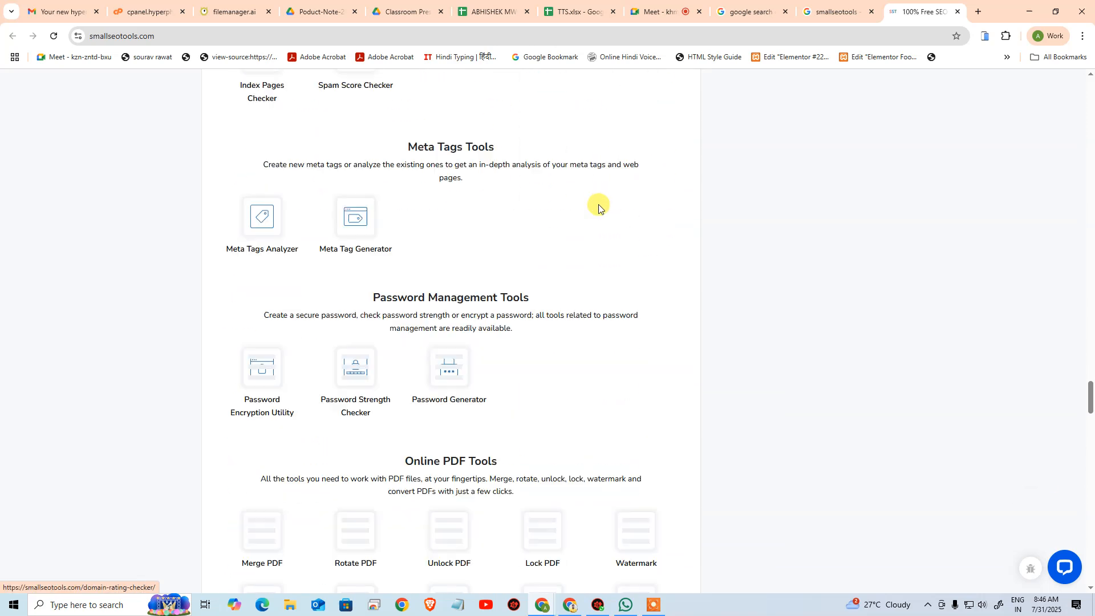
{"action": "scroll", "coordinate": [434, 214], "scroll_direction": "down", "scroll_amount": 3}
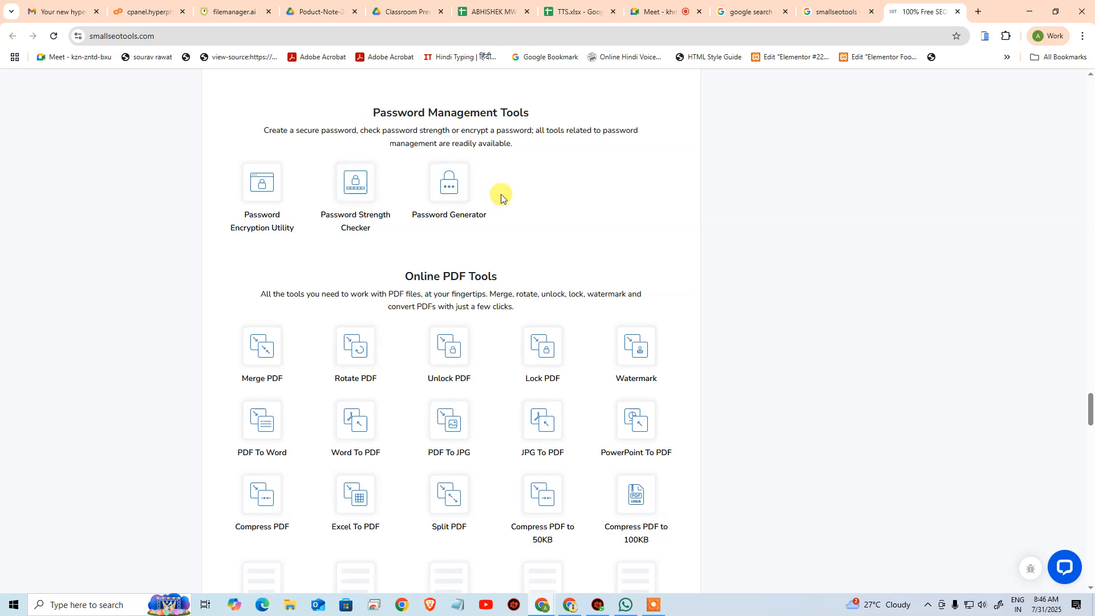
{"action": "scroll", "coordinate": [501, 198], "scroll_direction": "down", "scroll_amount": 12}
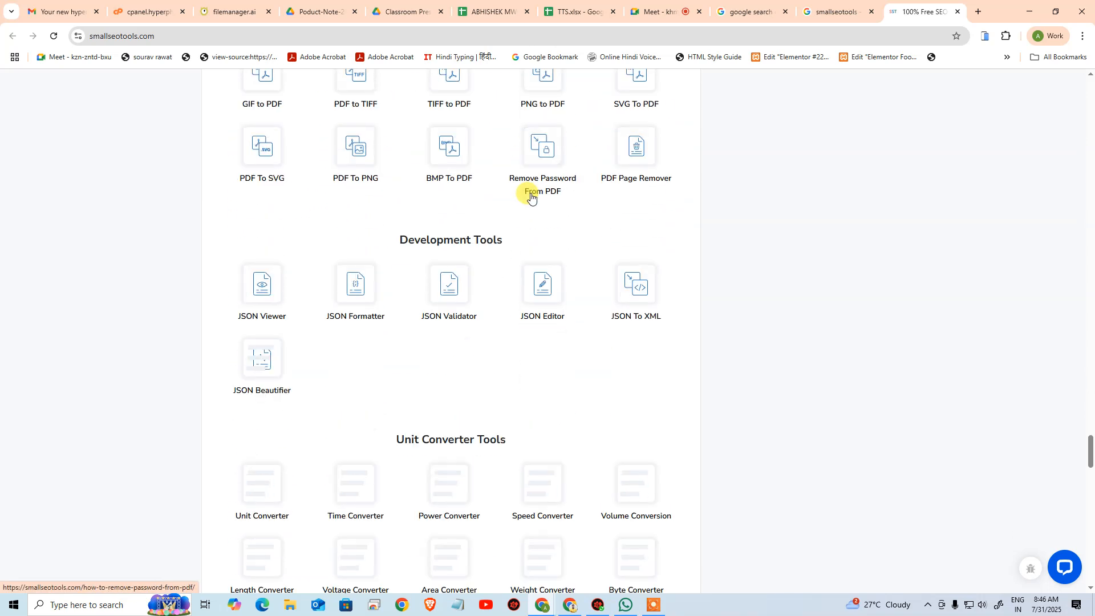
{"action": "scroll", "coordinate": [533, 205], "scroll_direction": "down", "scroll_amount": 6}
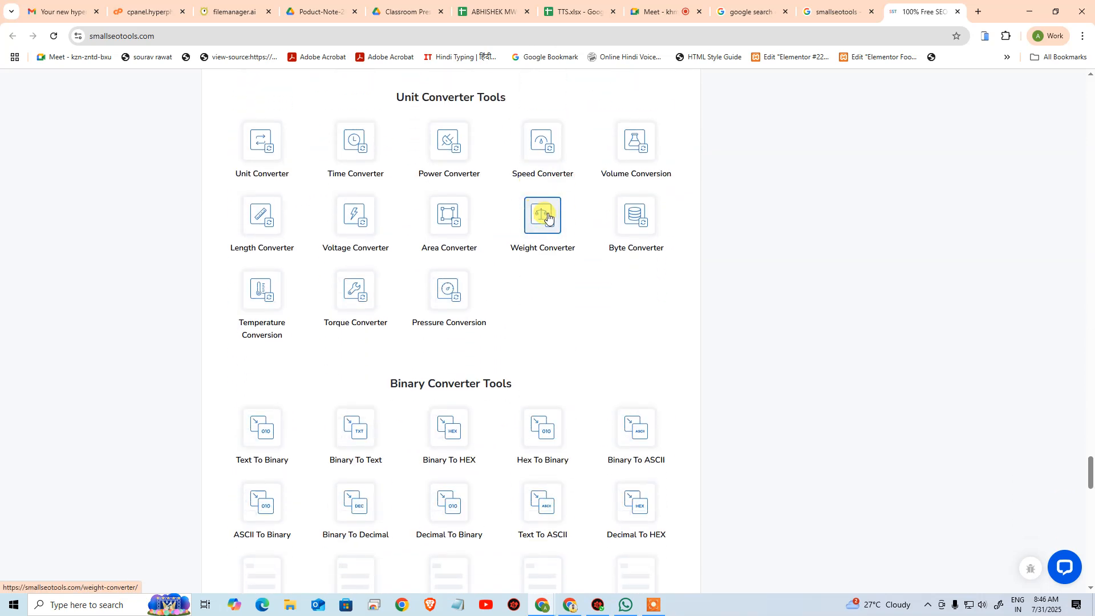
{"action": "scroll", "coordinate": [550, 217], "scroll_direction": "down", "scroll_amount": 11}
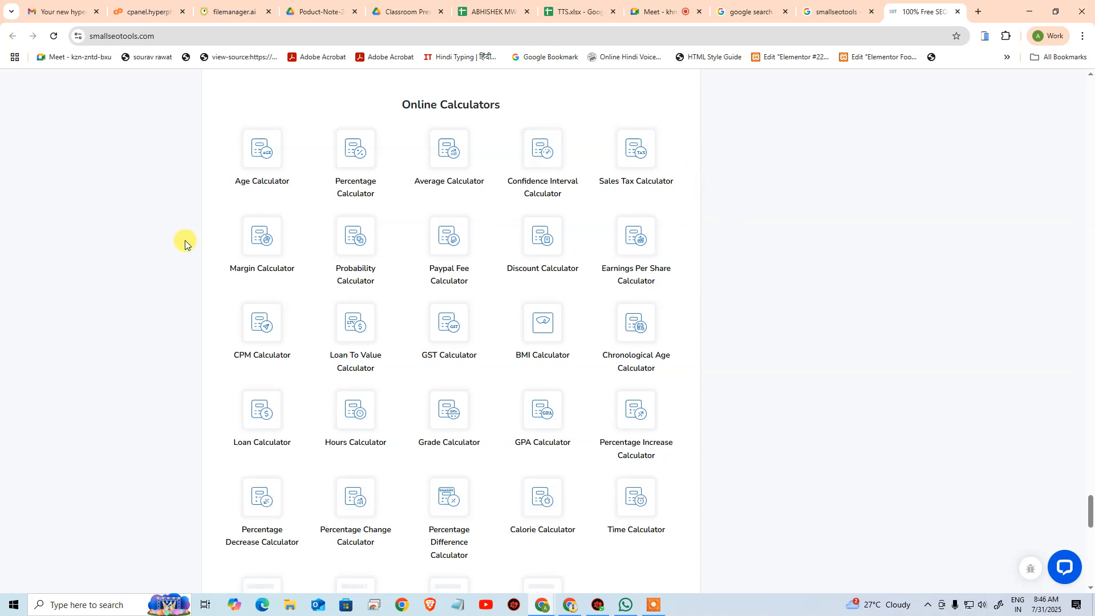
{"action": "scroll", "coordinate": [117, 189], "scroll_direction": "up", "scroll_amount": 20}
{"action": "scroll", "coordinate": [117, 189], "scroll_direction": "up", "scroll_amount": 20}
{"action": "scroll", "coordinate": [118, 189], "scroll_direction": "up", "scroll_amount": 15}
{"action": "scroll", "coordinate": [117, 193], "scroll_direction": "up", "scroll_amount": 15}
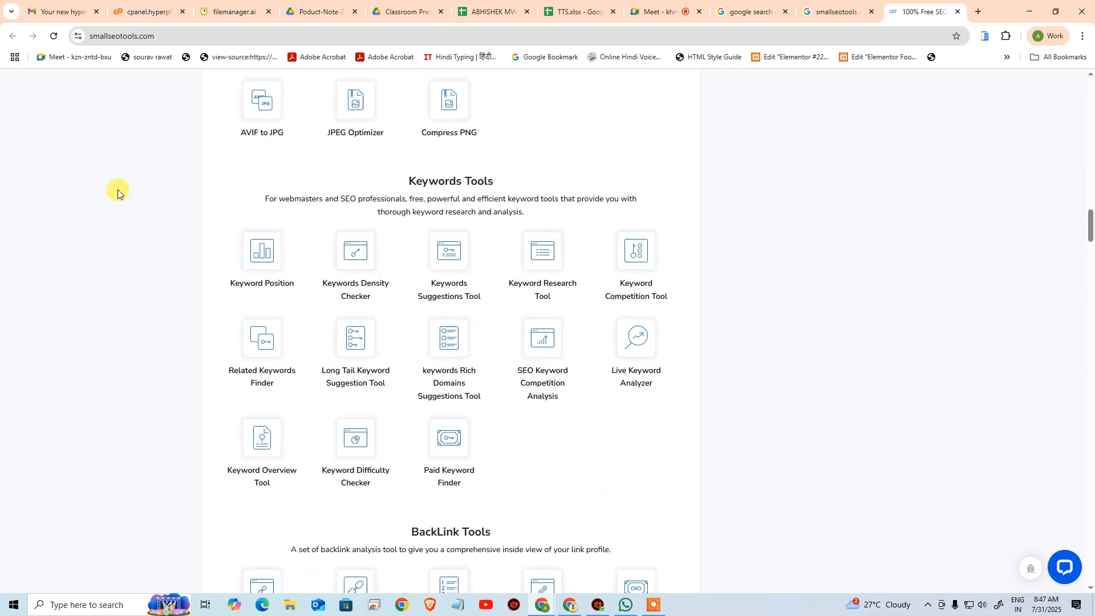
{"action": "scroll", "coordinate": [123, 187], "scroll_direction": "up", "scroll_amount": 6}
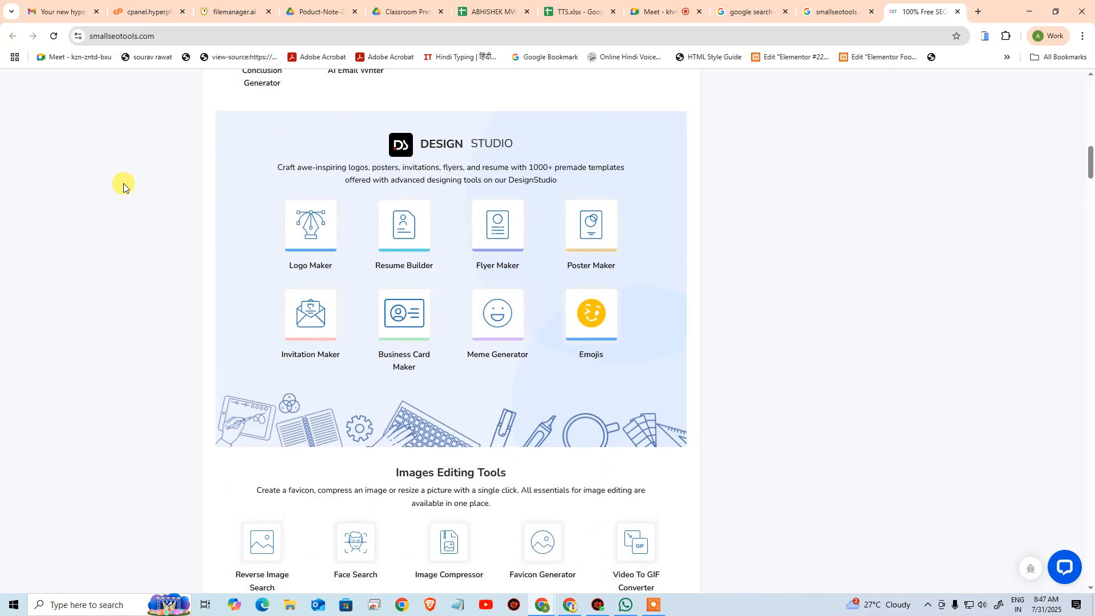
- Find "meta" on the page, open the Meta Tag Generator and dismiss the site's notification request
{"action": "key", "text": "ctrl+f"}
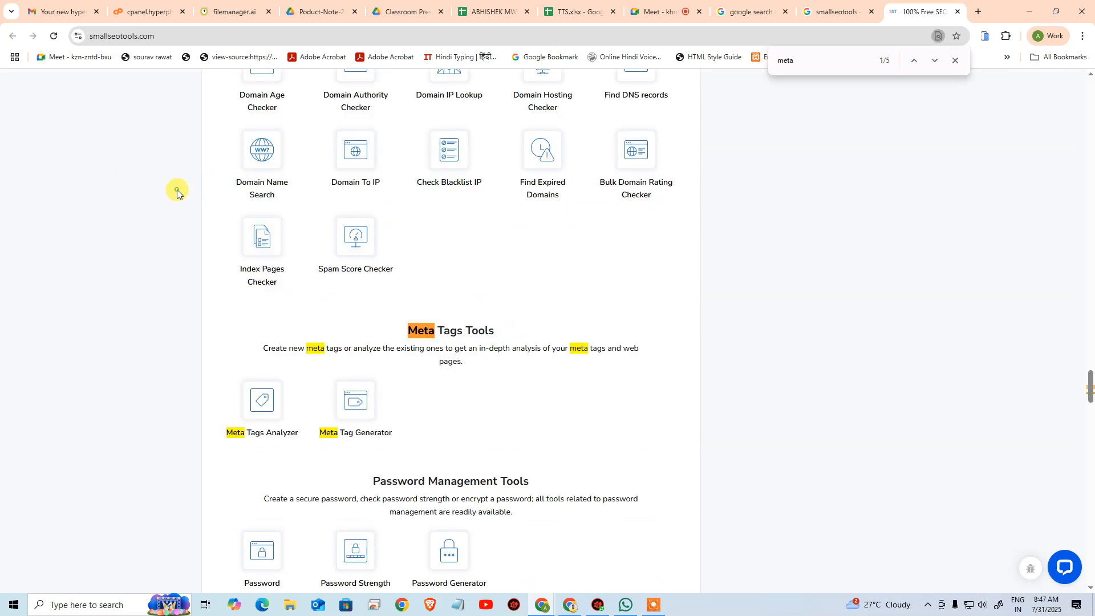
{"action": "left_click", "coordinate": [351, 407]}
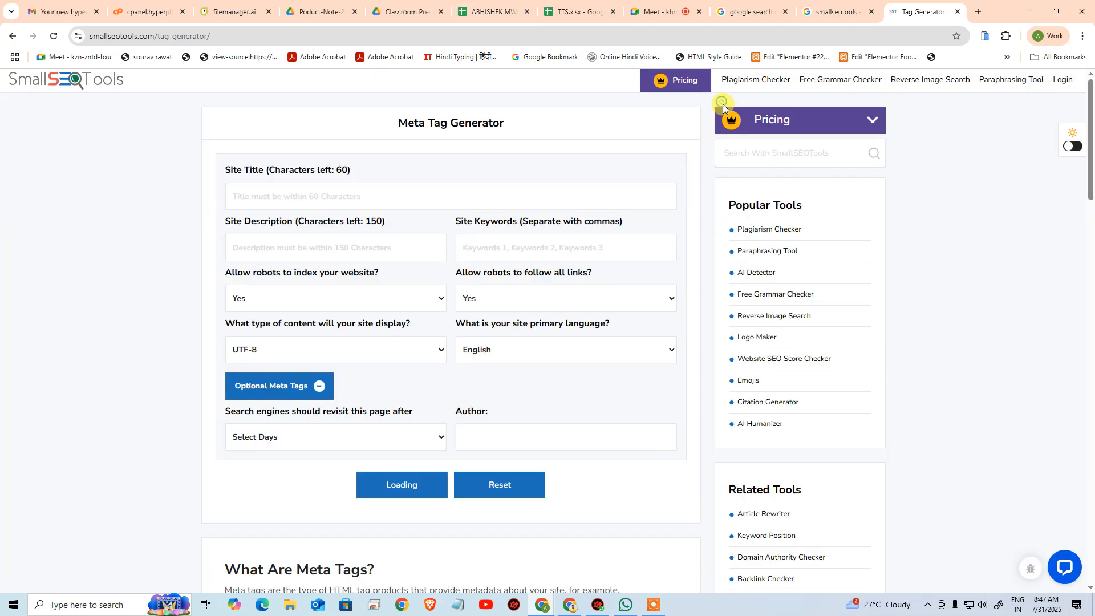
{"action": "left_click", "coordinate": [721, 105]}
{"action": "left_click", "coordinate": [406, 194]}
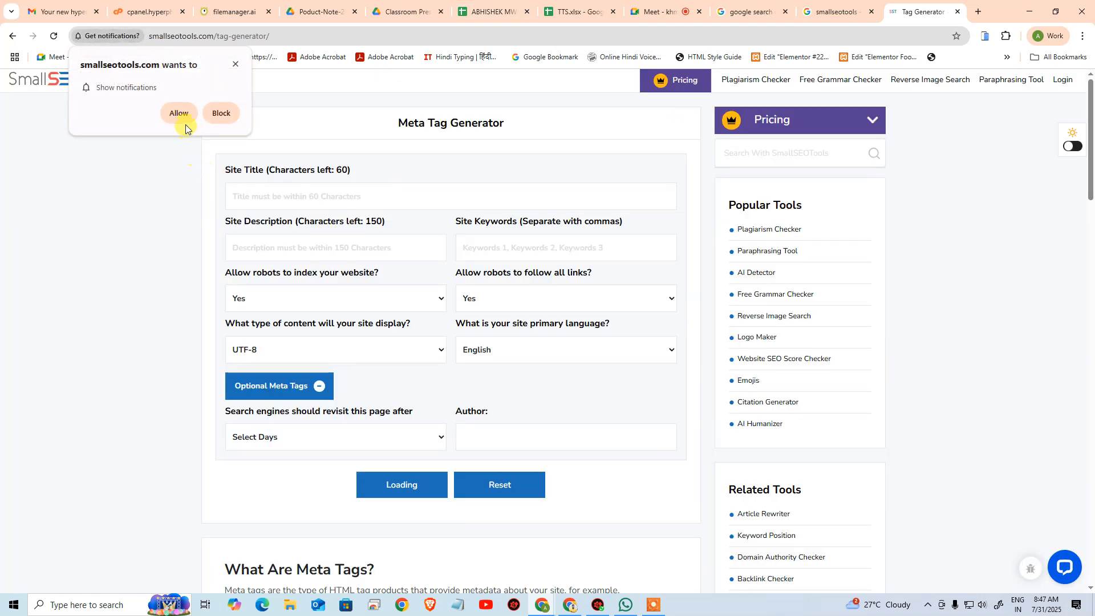
{"action": "left_click", "coordinate": [236, 64]}
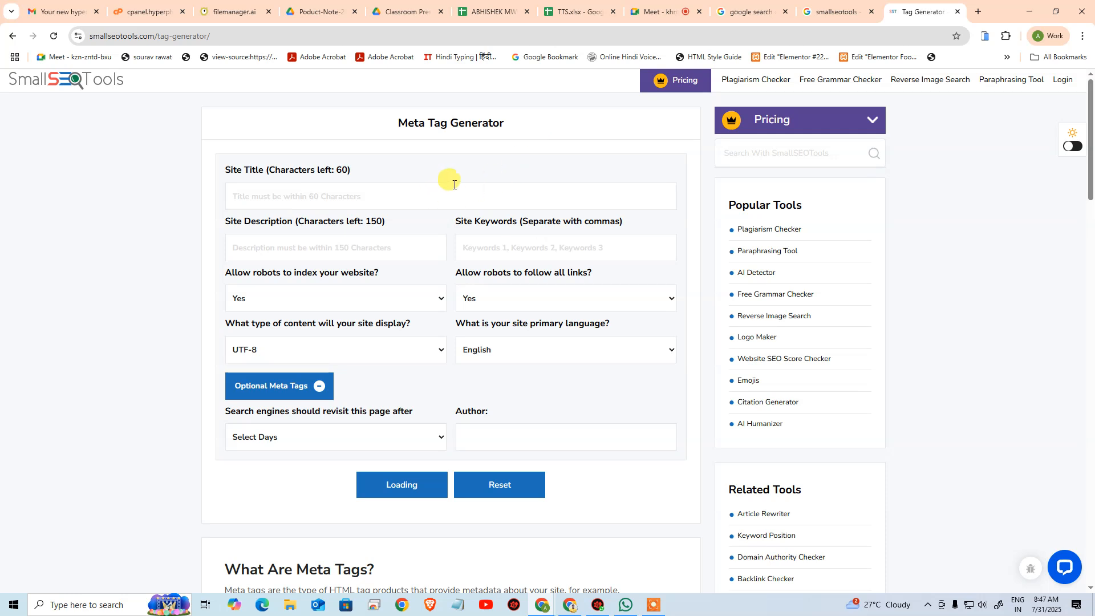
- Examine the generator's site title and description character limits, the keywords field, and the robots indexing and link-following options
{"action": "left_click", "coordinate": [338, 196]}
{"action": "left_click_drag", "start_coordinate": [342, 169], "coordinate": [336, 169]}
{"action": "left_click_drag", "start_coordinate": [224, 171], "coordinate": [349, 170]}
{"action": "left_click_drag", "start_coordinate": [367, 218], "coordinate": [383, 217]}
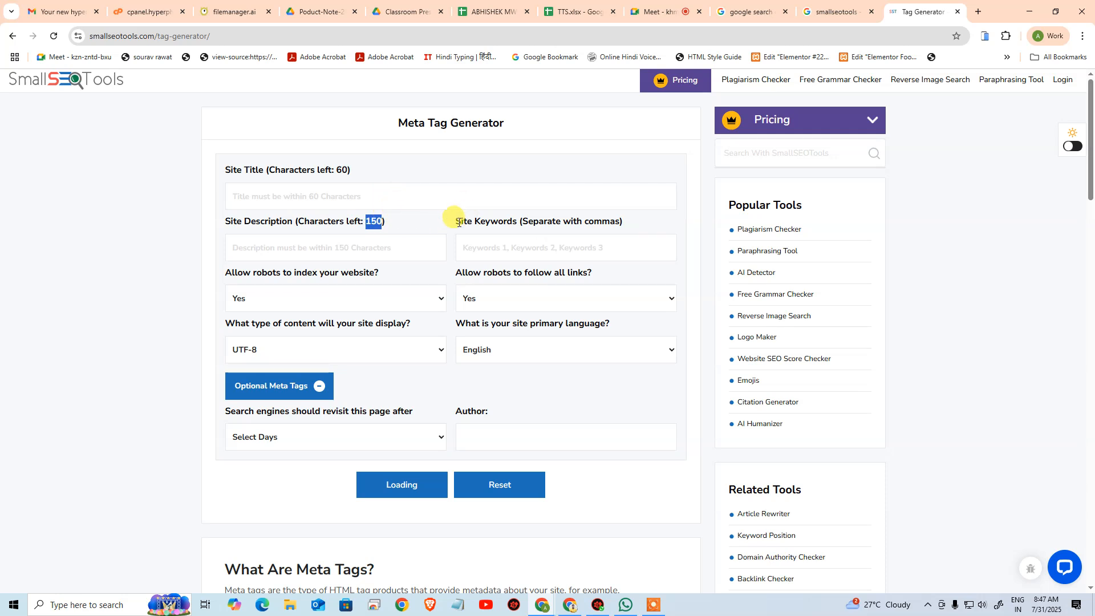
{"action": "left_click", "coordinate": [552, 242]}
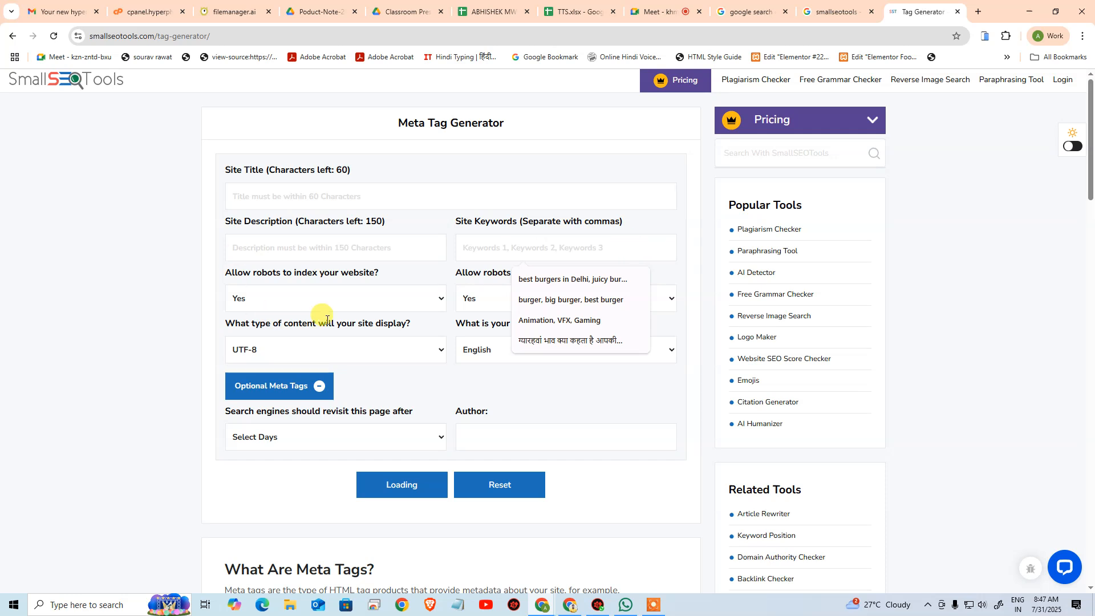
{"action": "left_click", "coordinate": [286, 300]}
{"action": "left_click", "coordinate": [286, 301]}
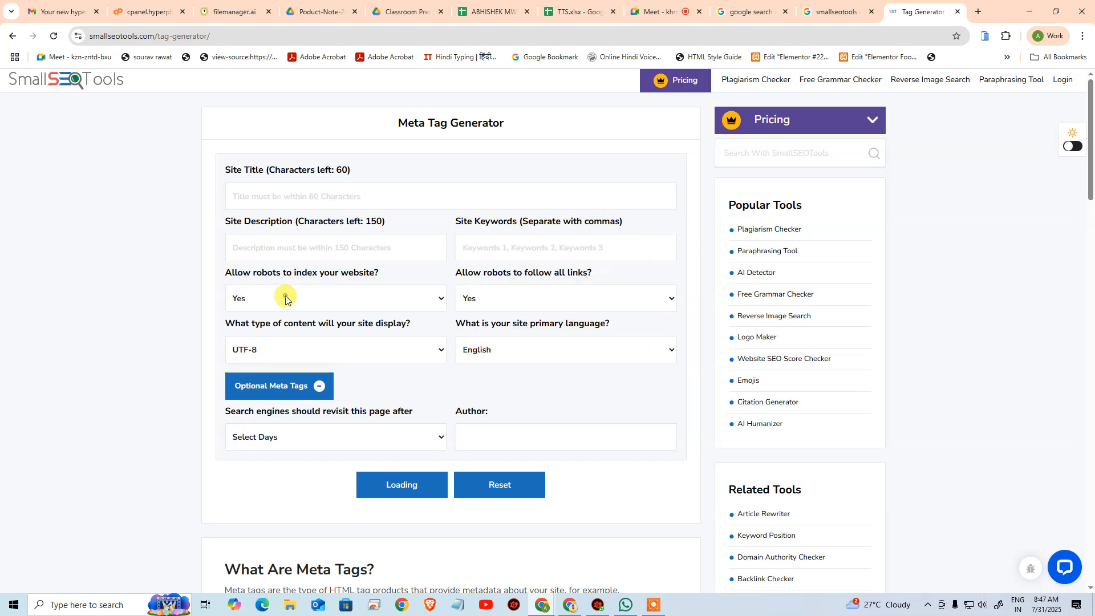
{"action": "left_click", "coordinate": [507, 300]}
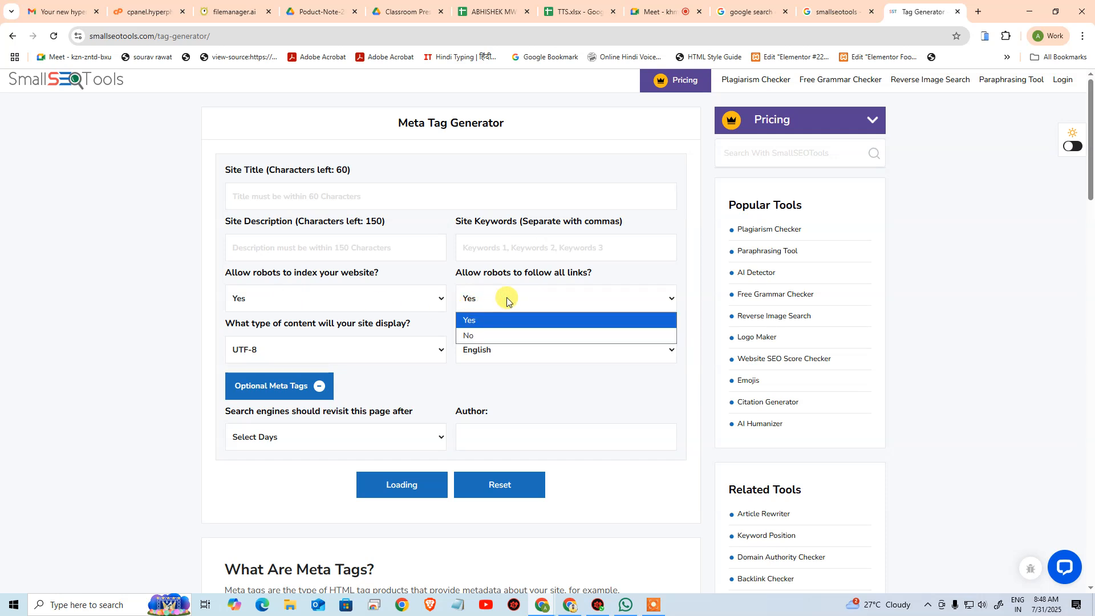
{"action": "left_click", "coordinate": [516, 296]}
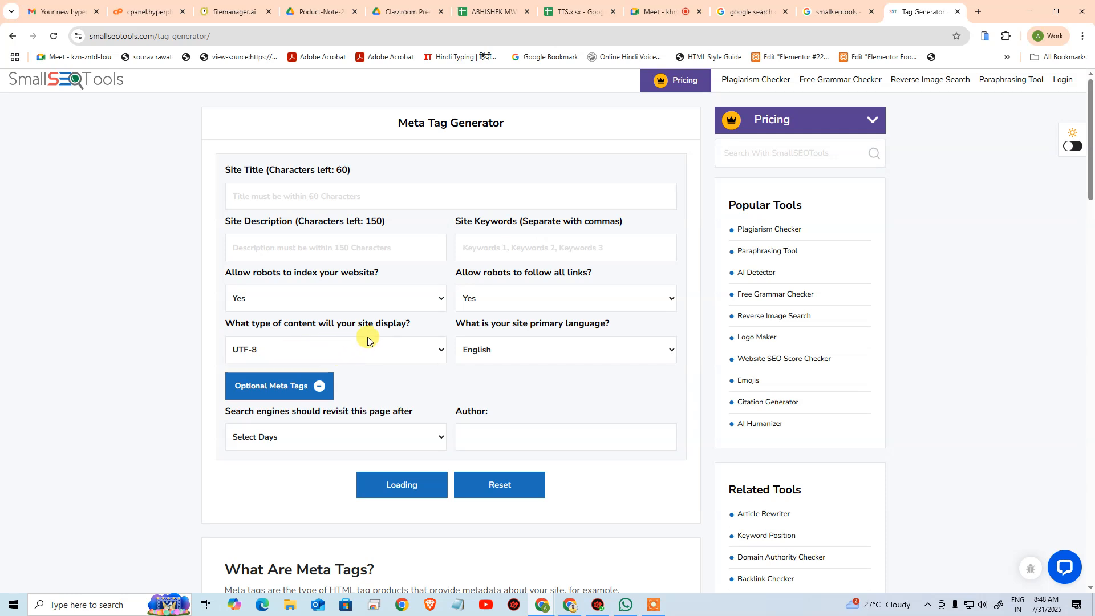
- Examine the optional meta tags of the generator, including the search engine revisit interval choices and the author field
{"action": "scroll", "coordinate": [321, 372], "scroll_direction": "down", "scroll_amount": 2}
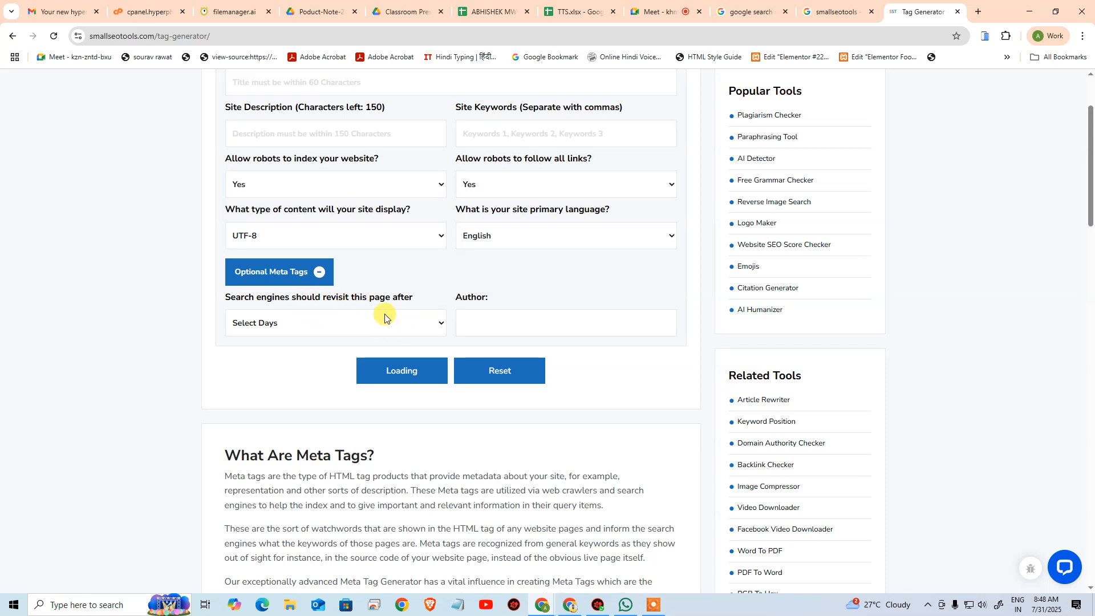
{"action": "left_click", "coordinate": [329, 325]}
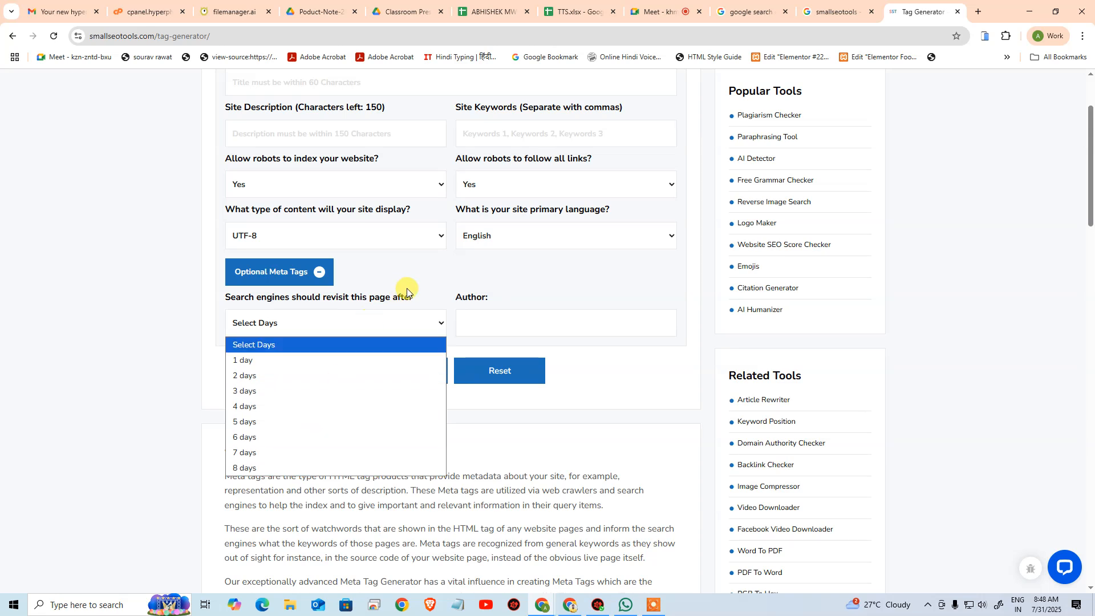
{"action": "left_click", "coordinate": [379, 282]}
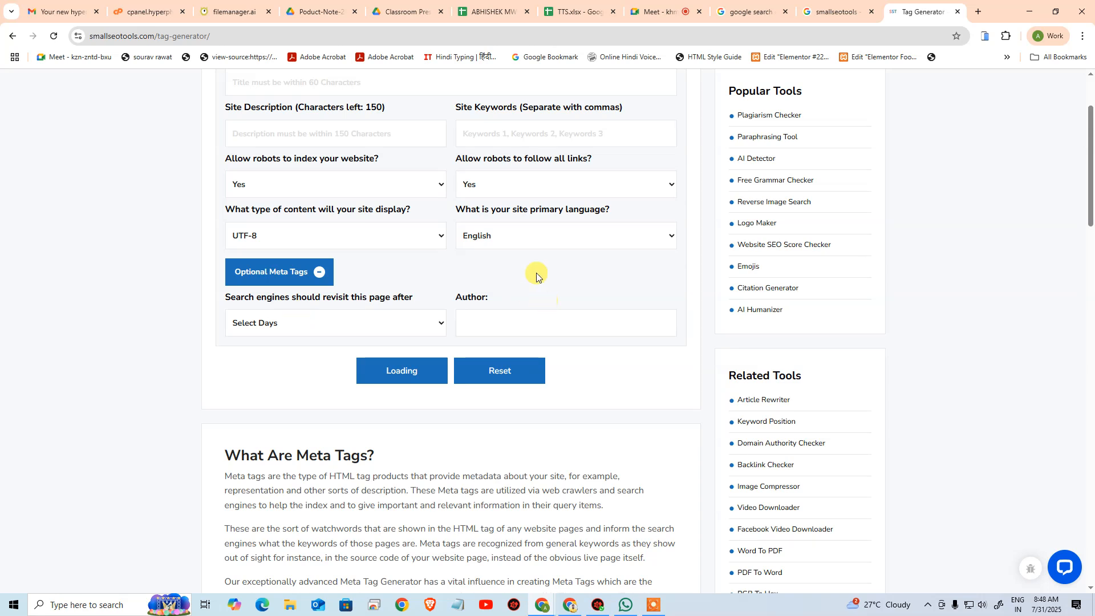
{"action": "left_click", "coordinate": [528, 316]}
{"action": "scroll", "coordinate": [557, 281], "scroll_direction": "down", "scroll_amount": 12}
{"action": "scroll", "coordinate": [483, 284], "scroll_direction": "up", "scroll_amount": 15}
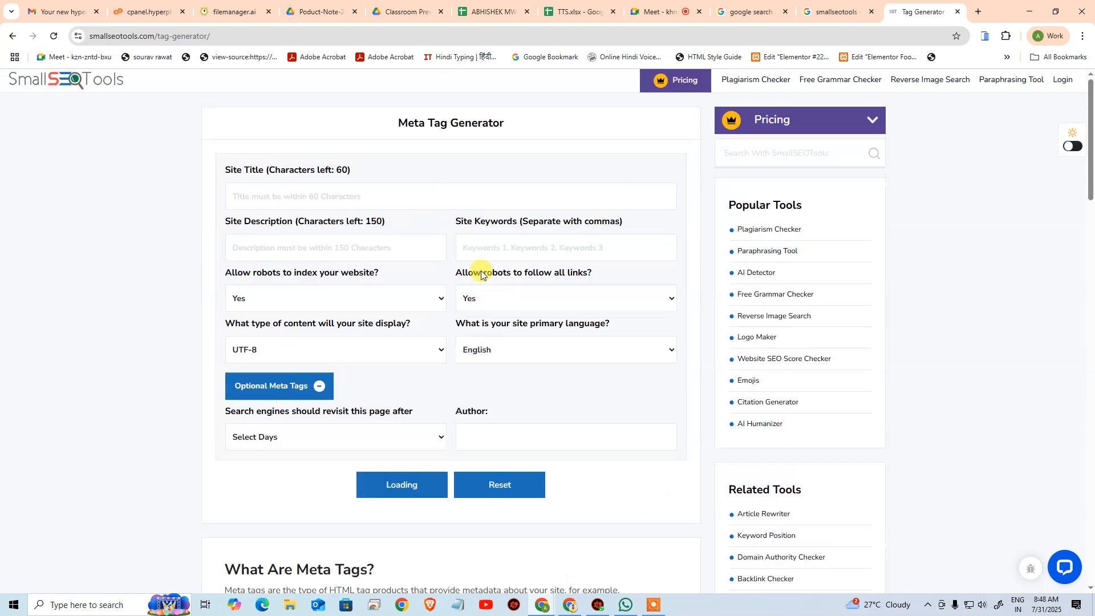
{"action": "left_click", "coordinate": [411, 190]}
- Open arenapv.hyperphp.com in a new tab, view its page source and highlight the google-site-verification meta tag
{"action": "left_click", "coordinate": [978, 11]}
{"action": "type", "text": "arena"}
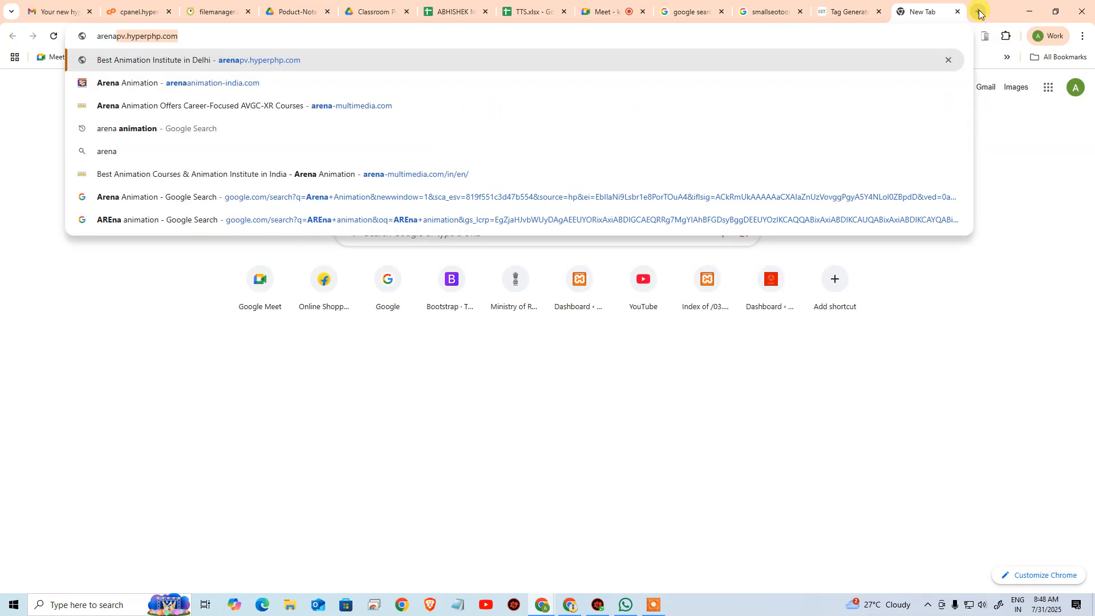
{"action": "key", "text": "Return"}
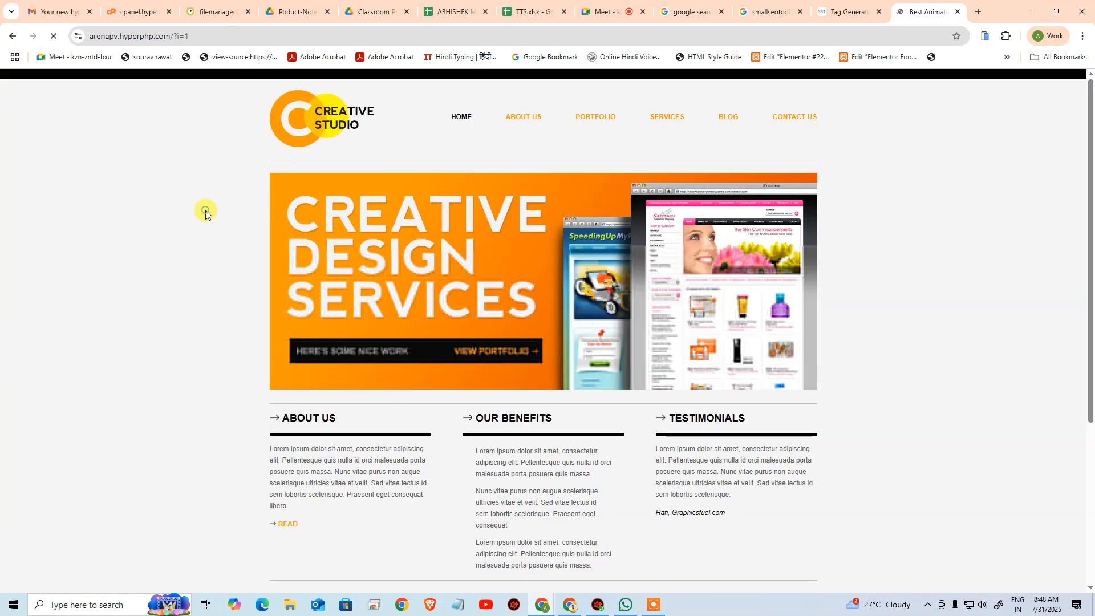
{"action": "key", "text": "ctrl+u"}
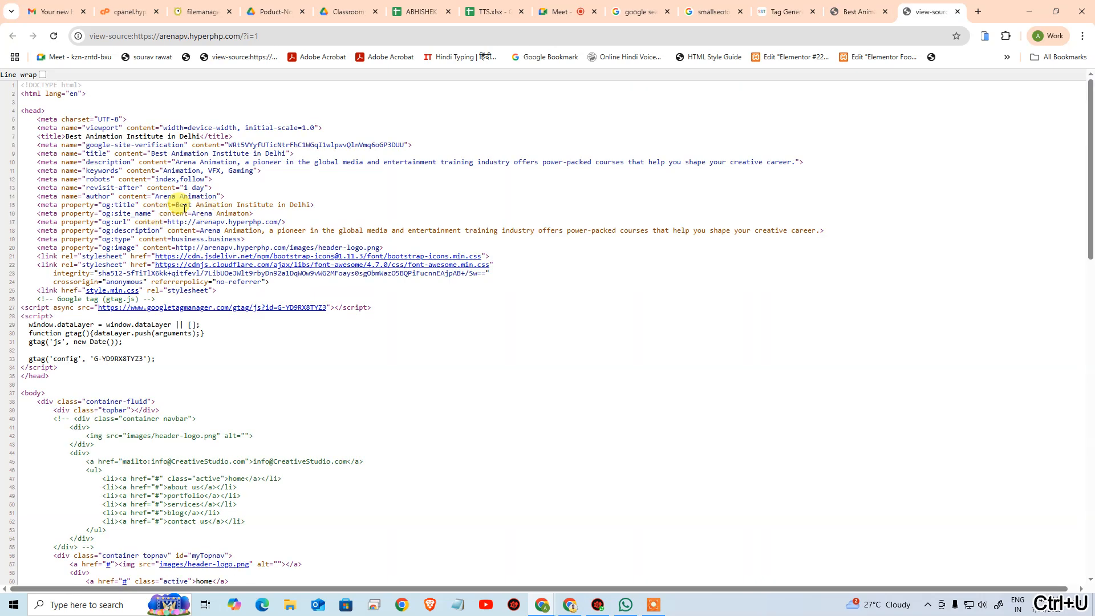
{"action": "left_click_drag", "start_coordinate": [38, 144], "coordinate": [436, 143]}
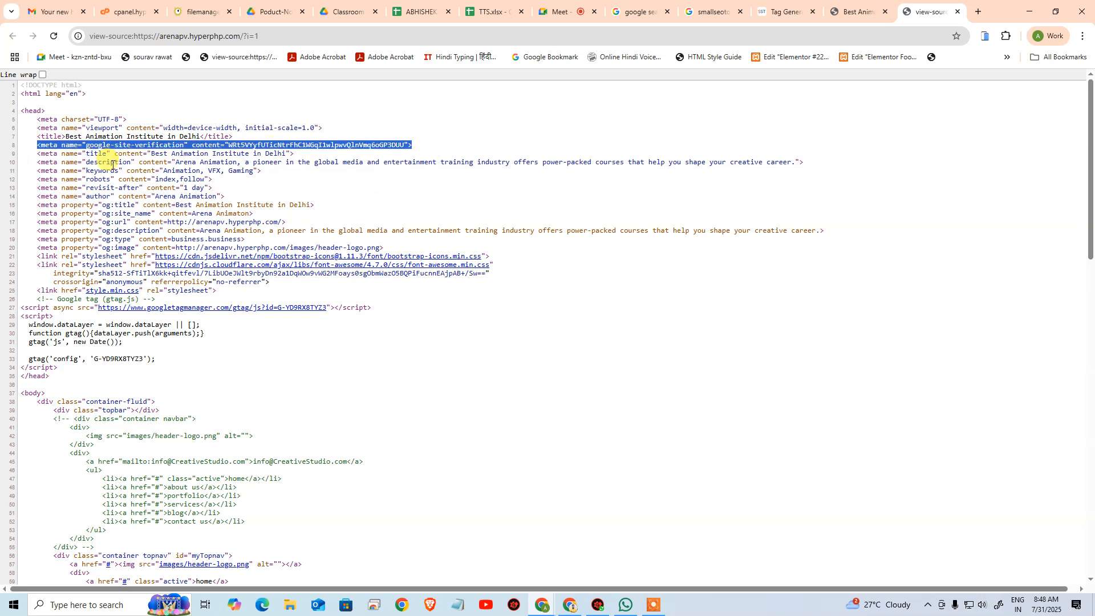
- Copy the Arena Animation description text from the page source into the Meta Tag Generator's site description
{"action": "left_click_drag", "start_coordinate": [175, 161], "coordinate": [791, 161]}
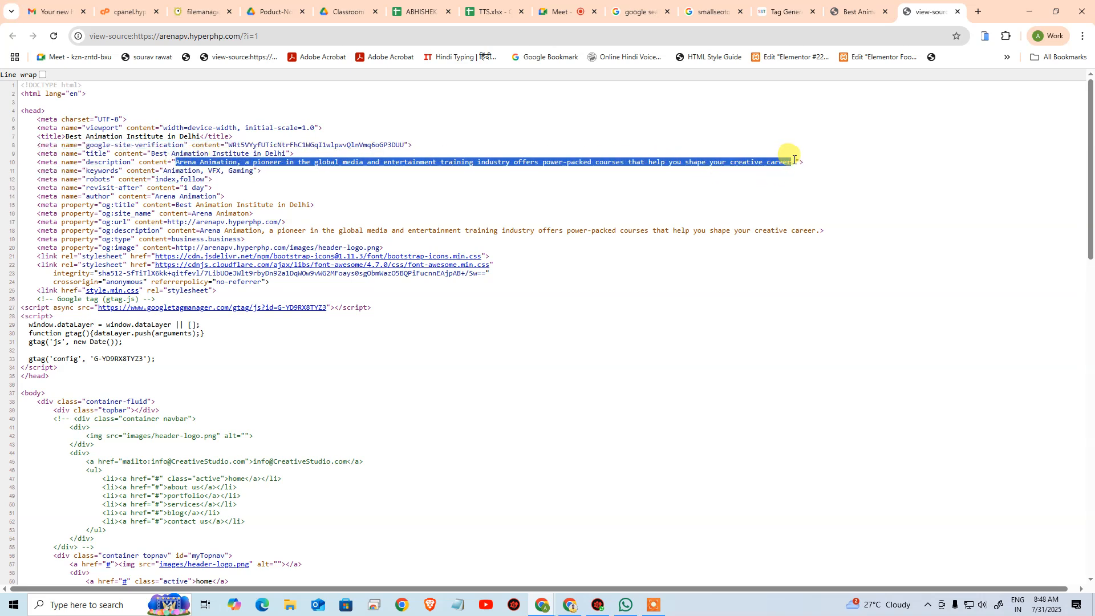
{"action": "key", "text": "ctrl+c"}
{"action": "left_click", "coordinate": [851, 11]}
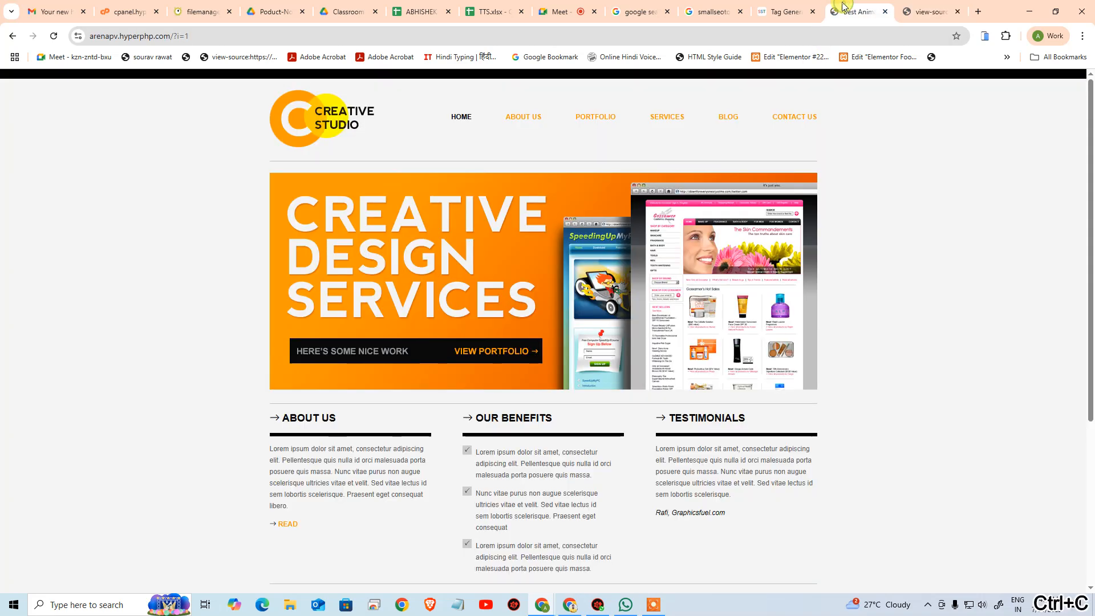
{"action": "left_click", "coordinate": [752, 4]}
{"action": "left_click", "coordinate": [240, 244]}
{"action": "key", "text": "ctrl+v"}
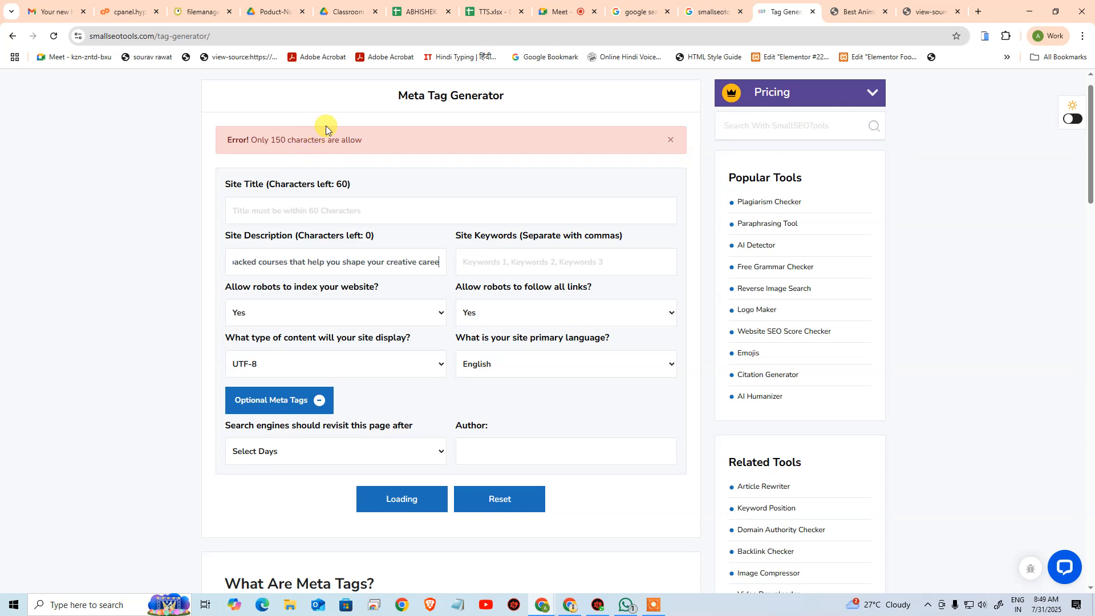
{"action": "type", "text": "rrrr"}
{"action": "key", "text": "ctrl+Left"}
- Set the site keywords to "Animation, VFX, Gaming" and the site title to "Best Animation Institute in Delhi"
{"action": "left_click", "coordinate": [509, 262]}
{"action": "type", "text": "A"}
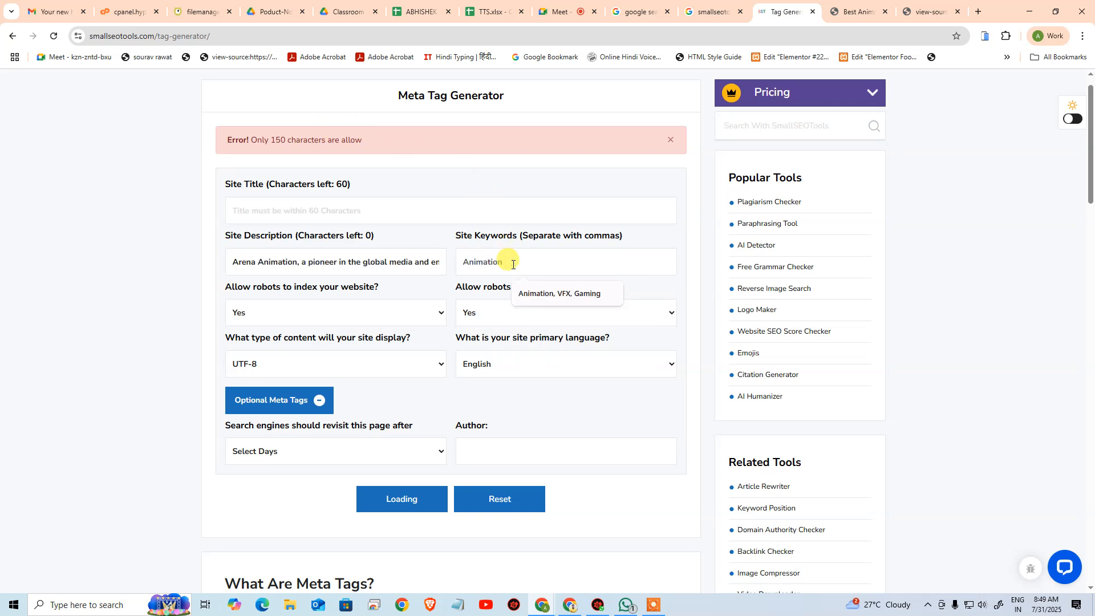
{"action": "key", "text": "Return"}
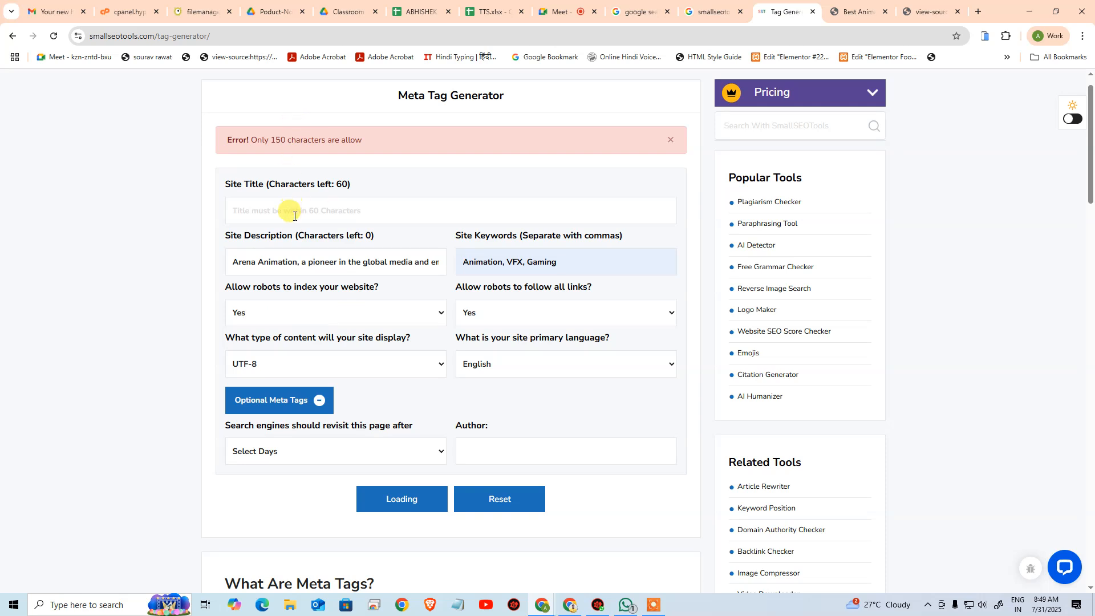
{"action": "left_click", "coordinate": [294, 216]}
{"action": "type", "text": "Best Animation Institute in Delhi"}
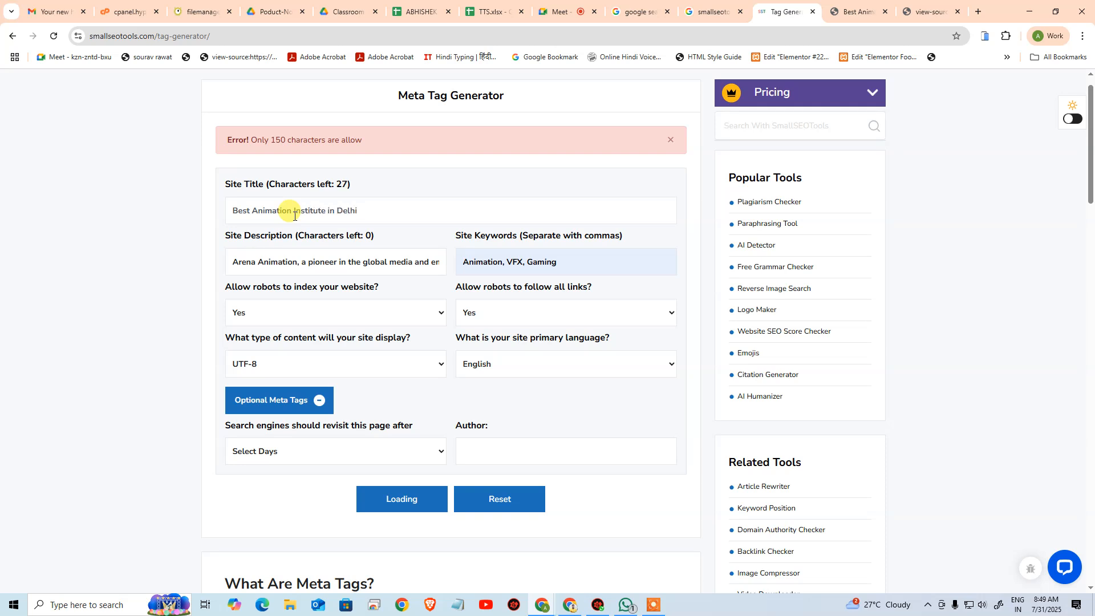
{"action": "key", "text": "Tab"}
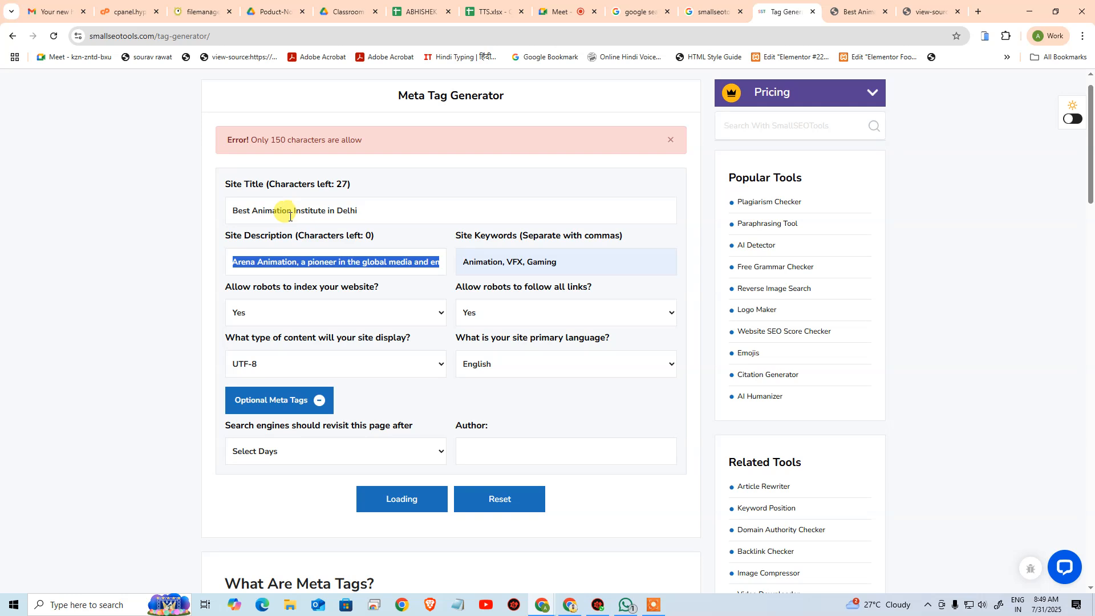
- Examine the site title's wording by highlighting its individual words and the phrase ending in Delhi
{"action": "left_click", "coordinate": [240, 210]}
{"action": "double_click", "coordinate": [242, 210]}
{"action": "double_click", "coordinate": [274, 210]}
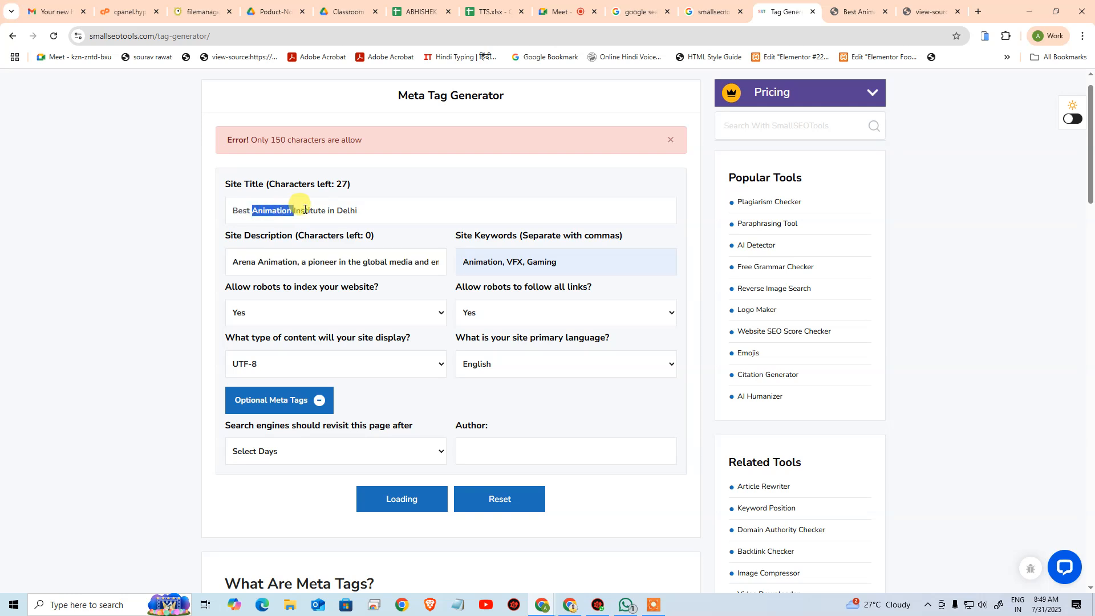
{"action": "left_click", "coordinate": [308, 211]}
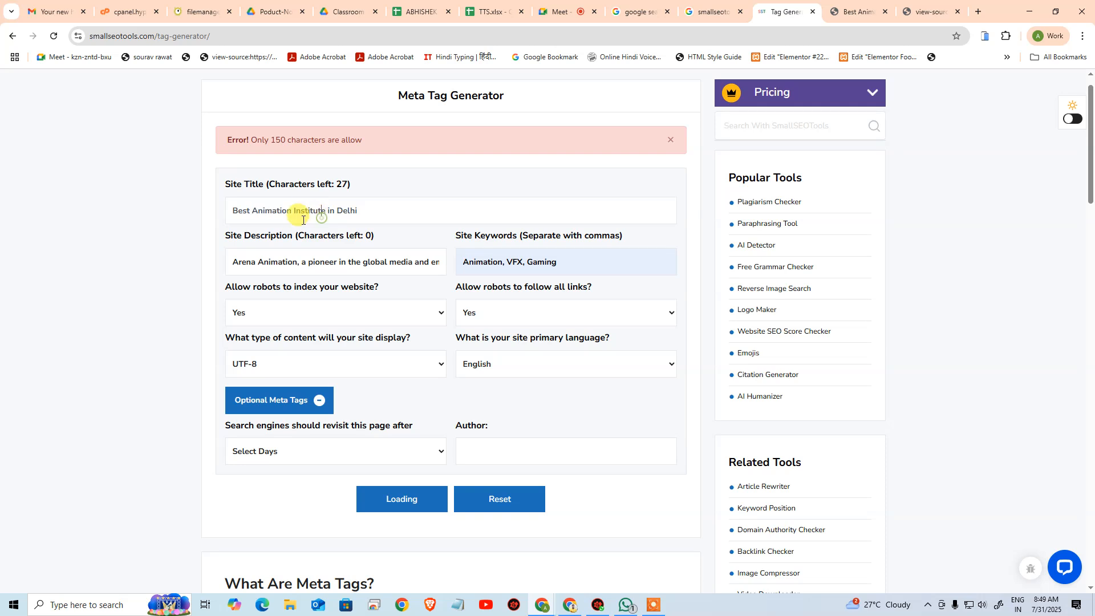
{"action": "double_click", "coordinate": [275, 210]}
{"action": "double_click", "coordinate": [302, 210]}
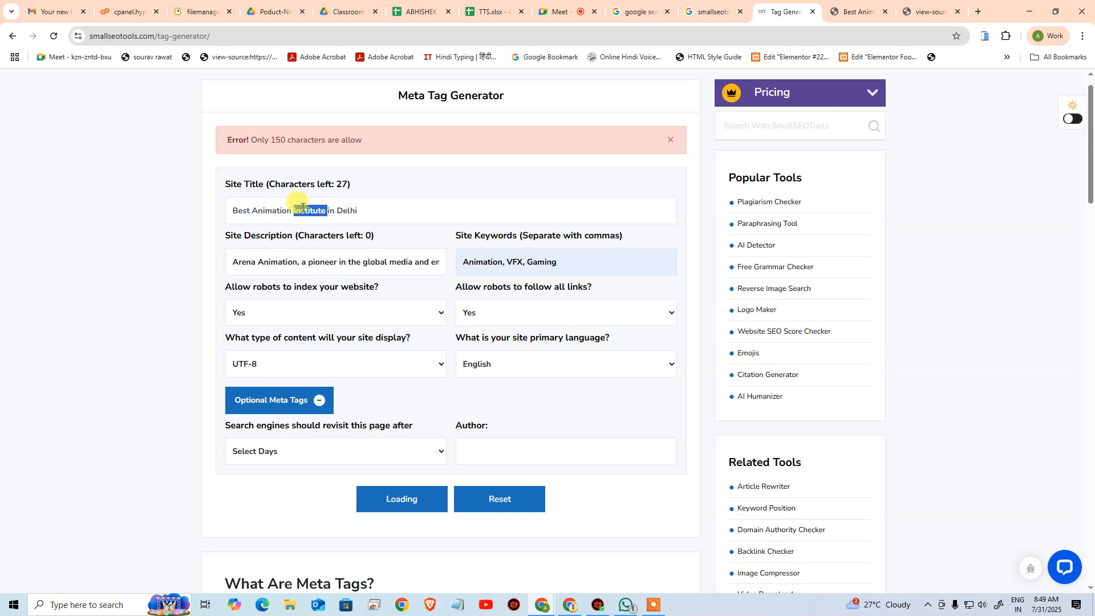
{"action": "left_click_drag", "start_coordinate": [361, 210], "coordinate": [302, 209]}
{"action": "left_click", "coordinate": [383, 209]}
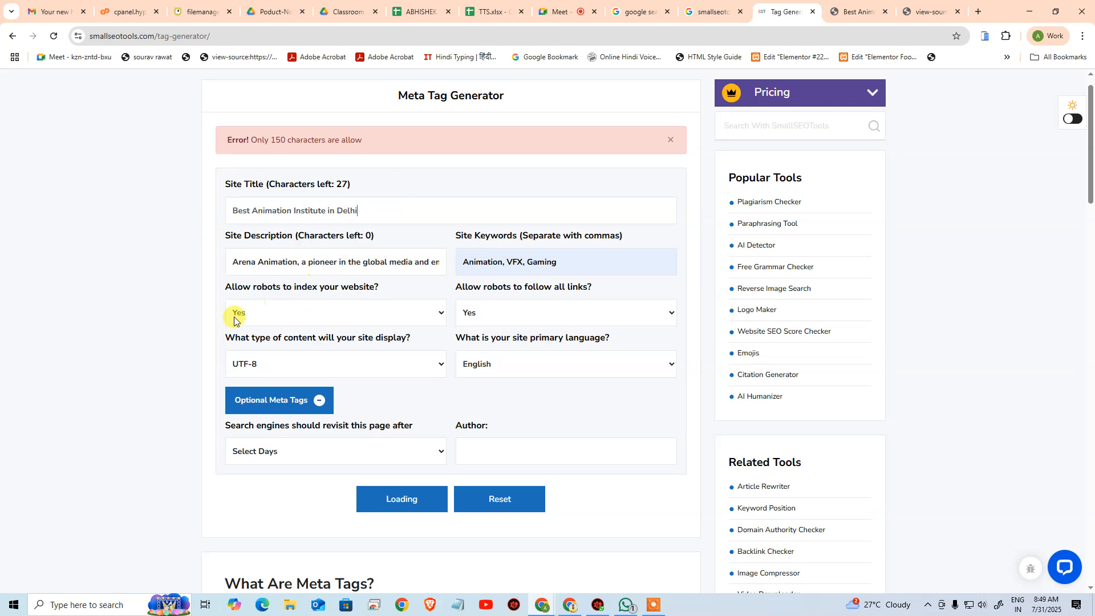
- Set the author to "Arena Animation" and the search engine revisit interval to 3 days
{"action": "left_click", "coordinate": [524, 445]}
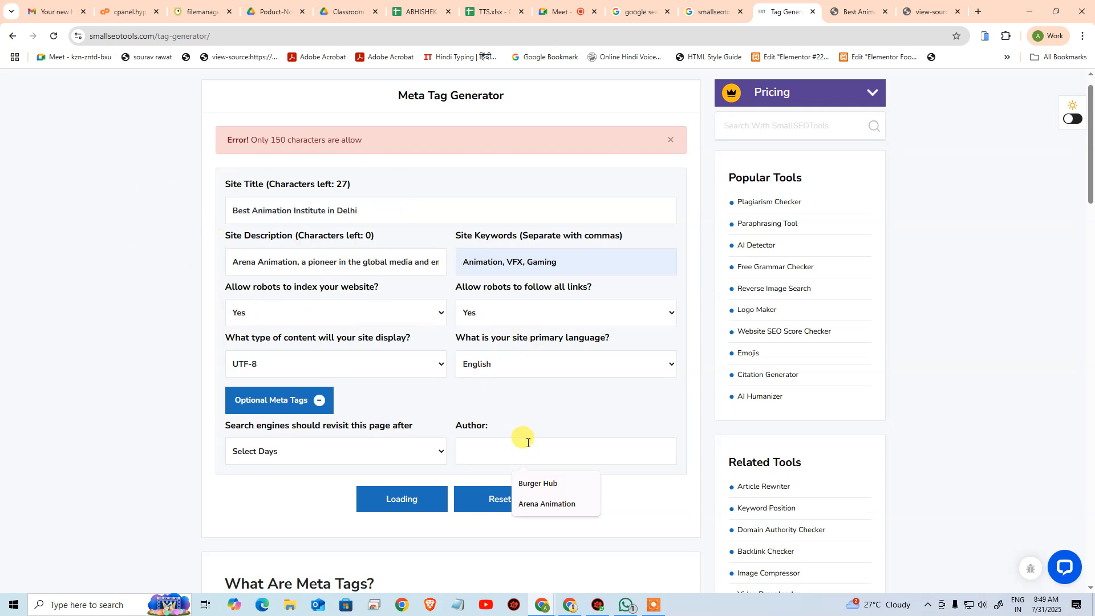
{"action": "type", "text": "Arena Animation"}
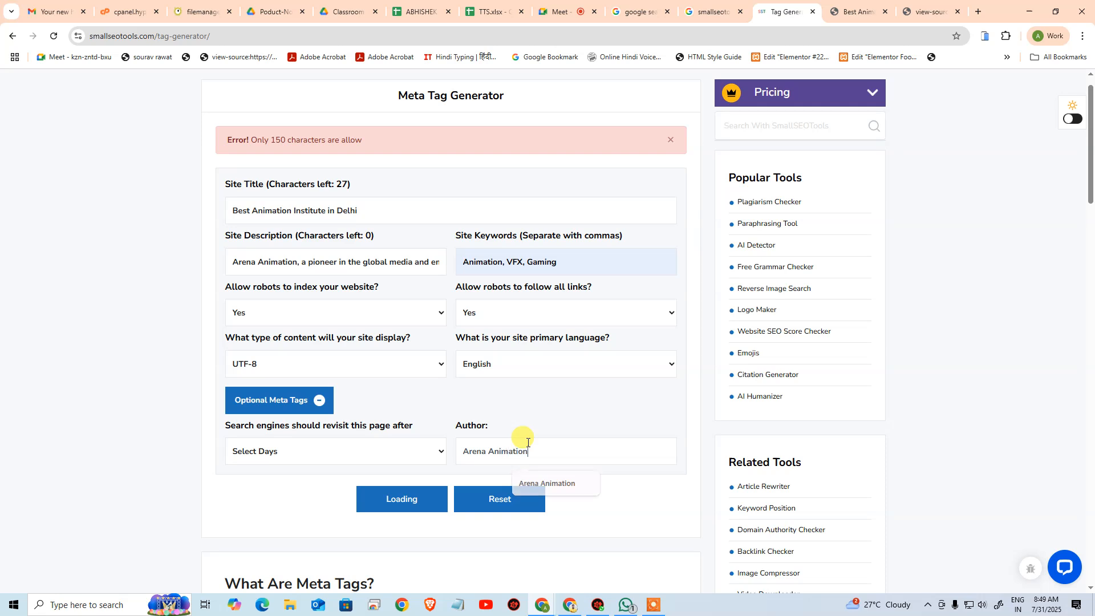
{"action": "left_click", "coordinate": [249, 451]}
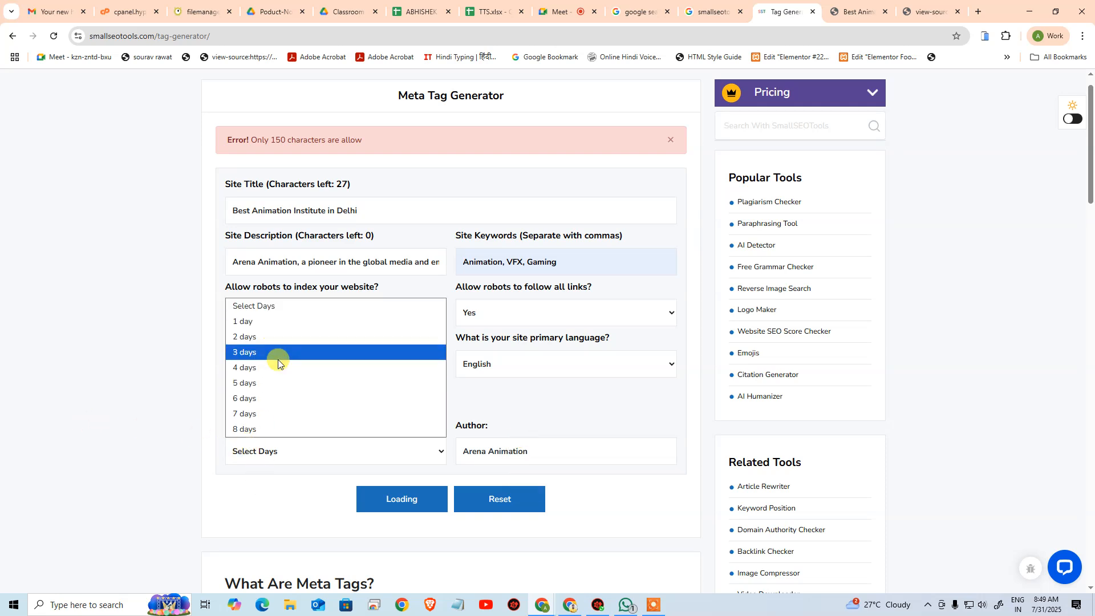
{"action": "left_click", "coordinate": [265, 351]}
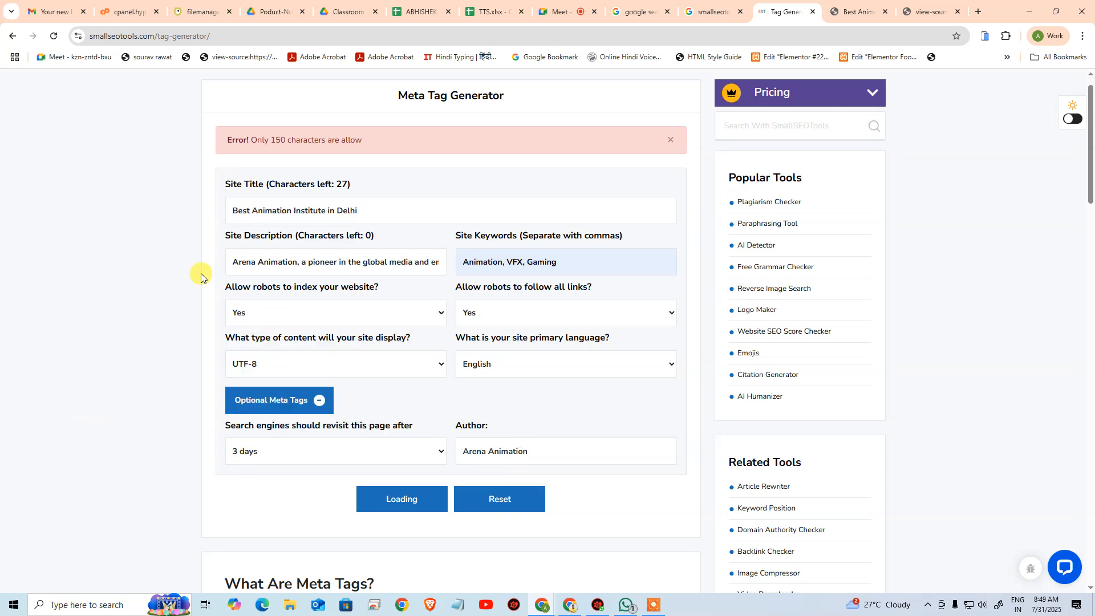
- Delete the last character of the site description
{"action": "scroll", "coordinate": [411, 482], "scroll_direction": "down", "scroll_amount": 5}
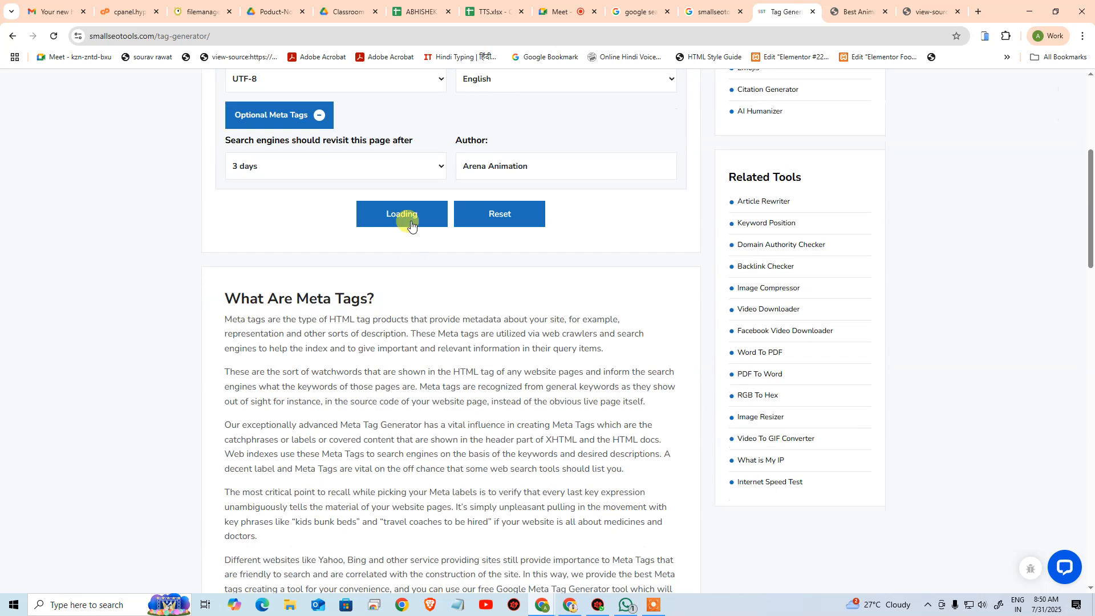
{"action": "scroll", "coordinate": [429, 266], "scroll_direction": "up", "scroll_amount": 5}
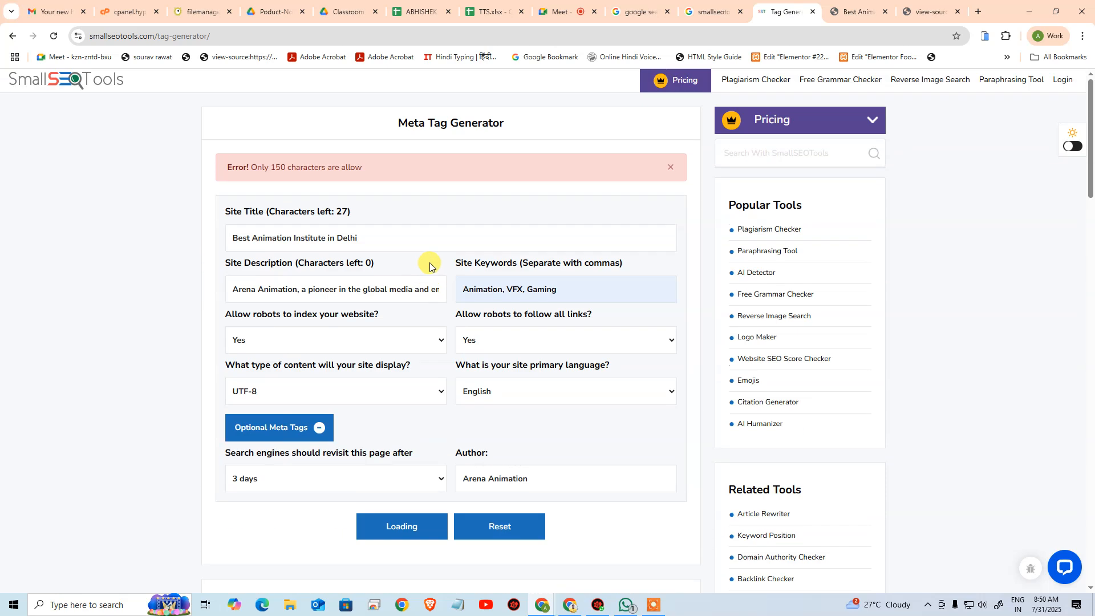
{"action": "left_click", "coordinate": [412, 288]}
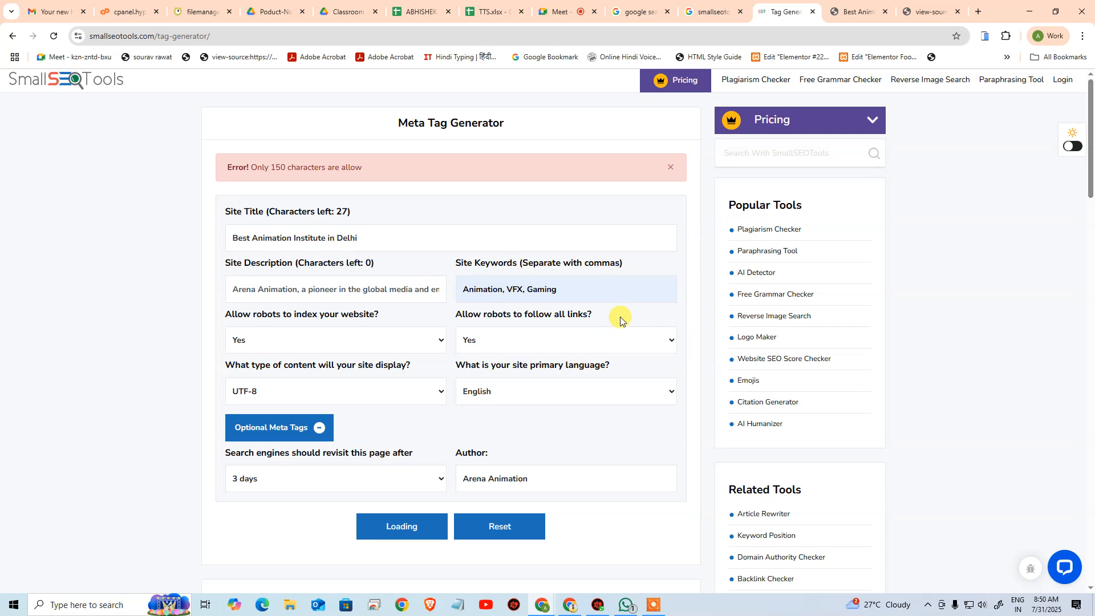
{"action": "key", "text": "Down"}
{"action": "key", "text": "Down"}
{"action": "key", "text": "BackSpace"}
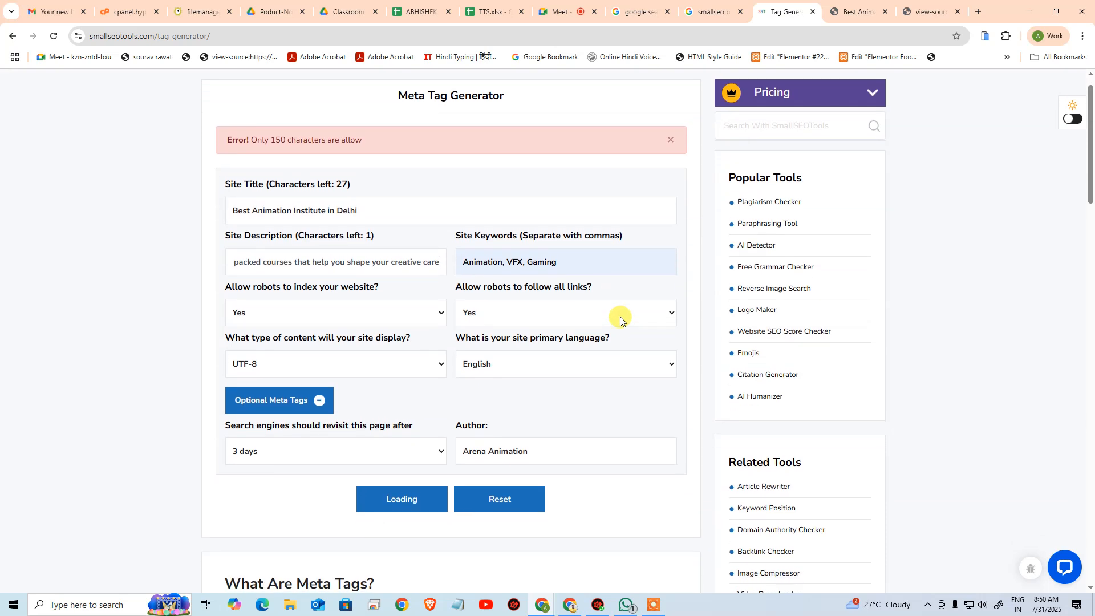
- Try to generate the meta tags, dismissing the character-limit error
{"action": "left_click", "coordinate": [403, 497]}
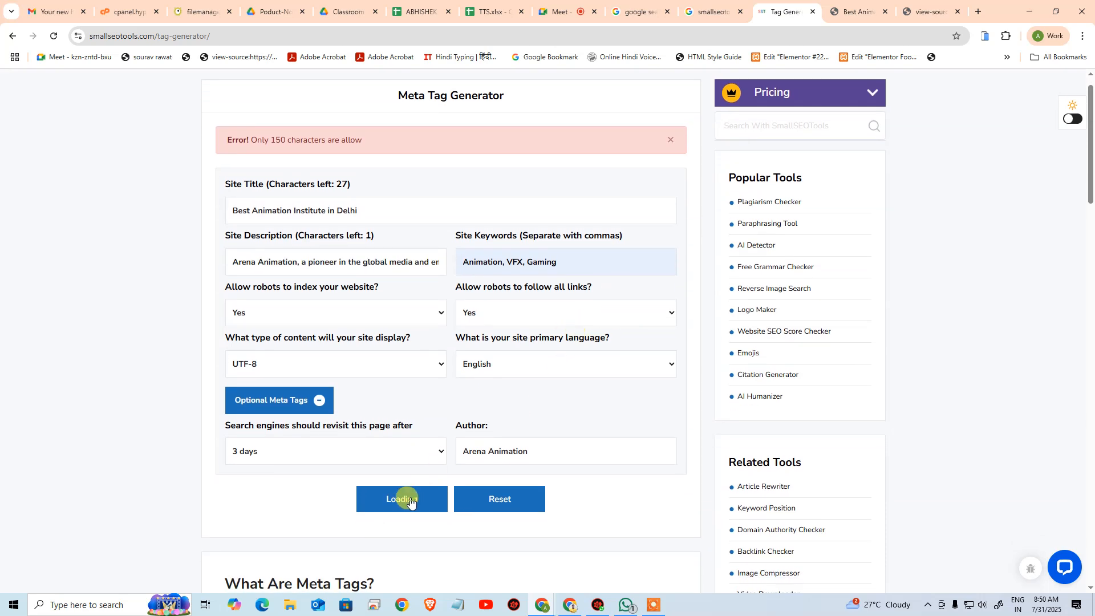
{"action": "left_click", "coordinate": [671, 140]}
{"action": "left_click", "coordinate": [403, 458]}
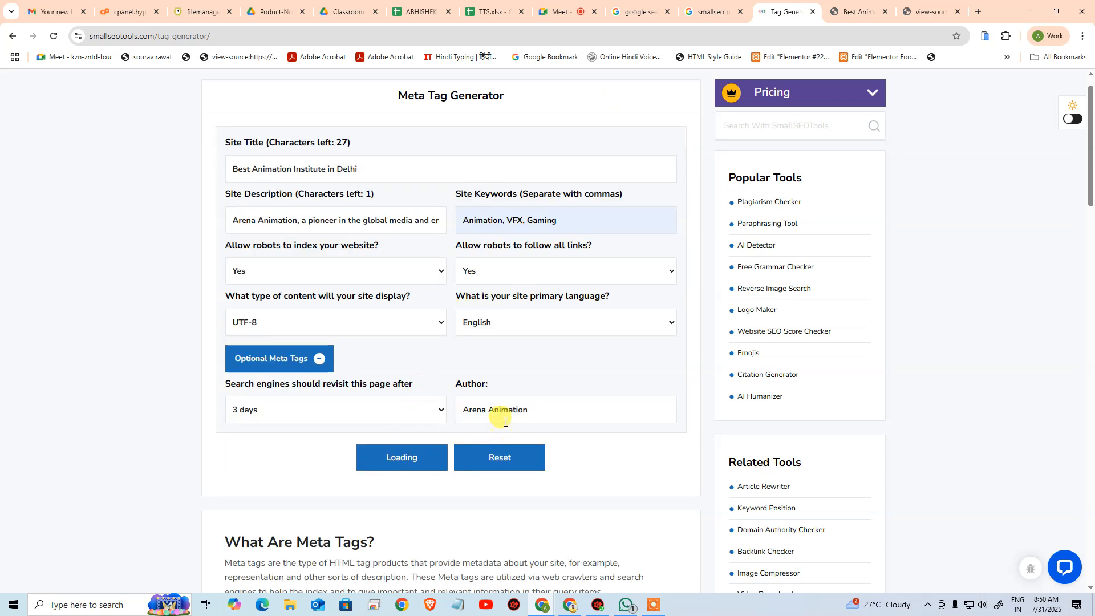
{"action": "scroll", "coordinate": [508, 419], "scroll_direction": "down", "scroll_amount": 20}
{"action": "scroll", "coordinate": [548, 434], "scroll_direction": "up", "scroll_amount": 20}
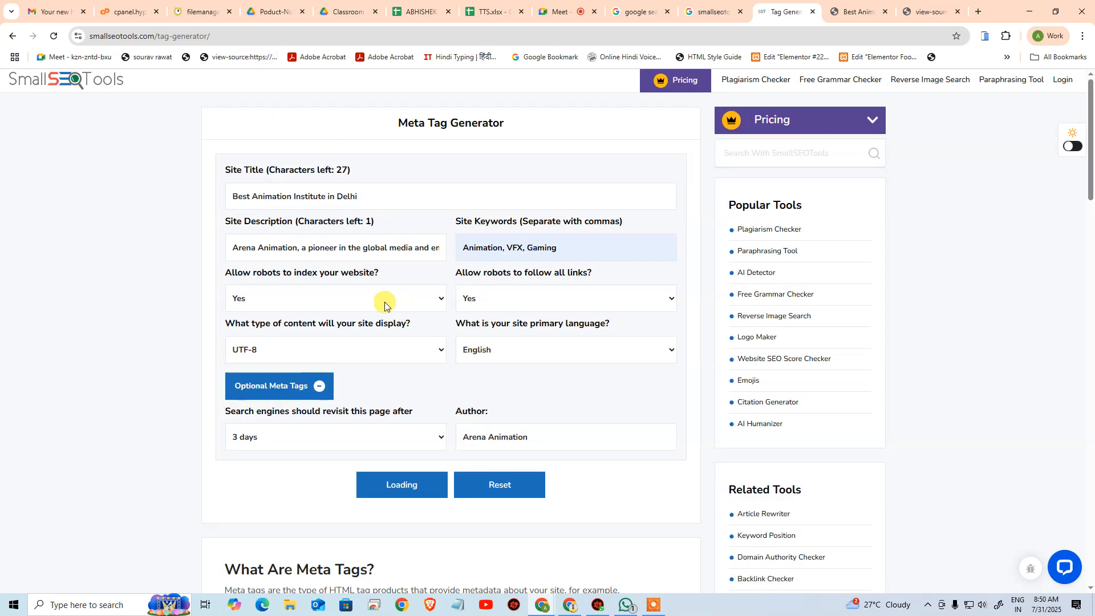
- Copy the whole site description text and reload the Meta Tag Generator page
{"action": "left_click", "coordinate": [357, 246]}
{"action": "key", "text": "ctrl+a"}
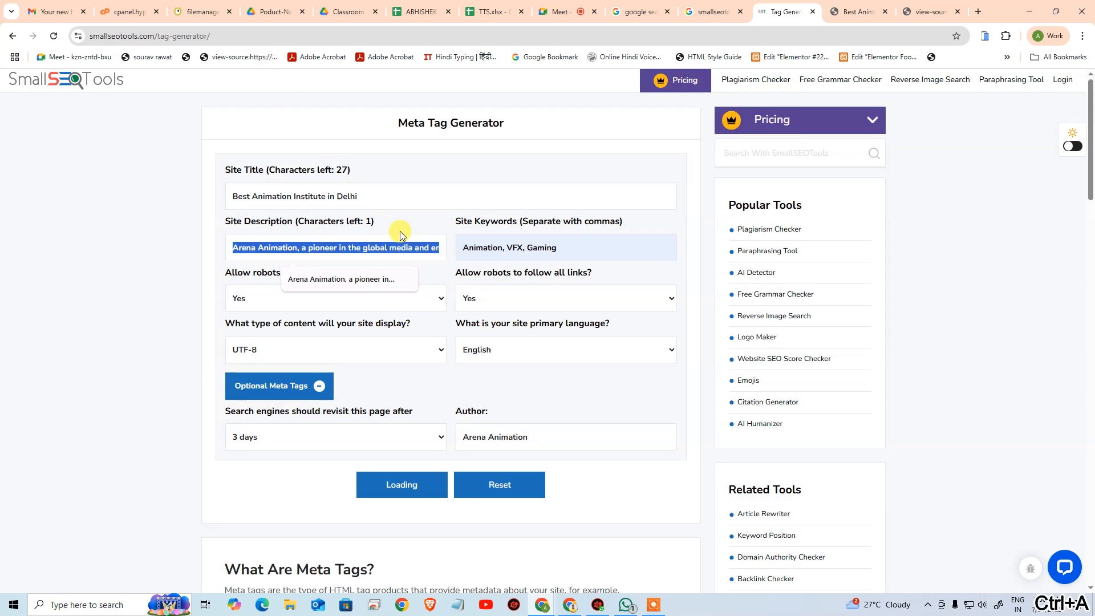
{"action": "key", "text": "ctrl+c"}
{"action": "left_click", "coordinate": [268, 36]}
{"action": "key", "text": "Return"}
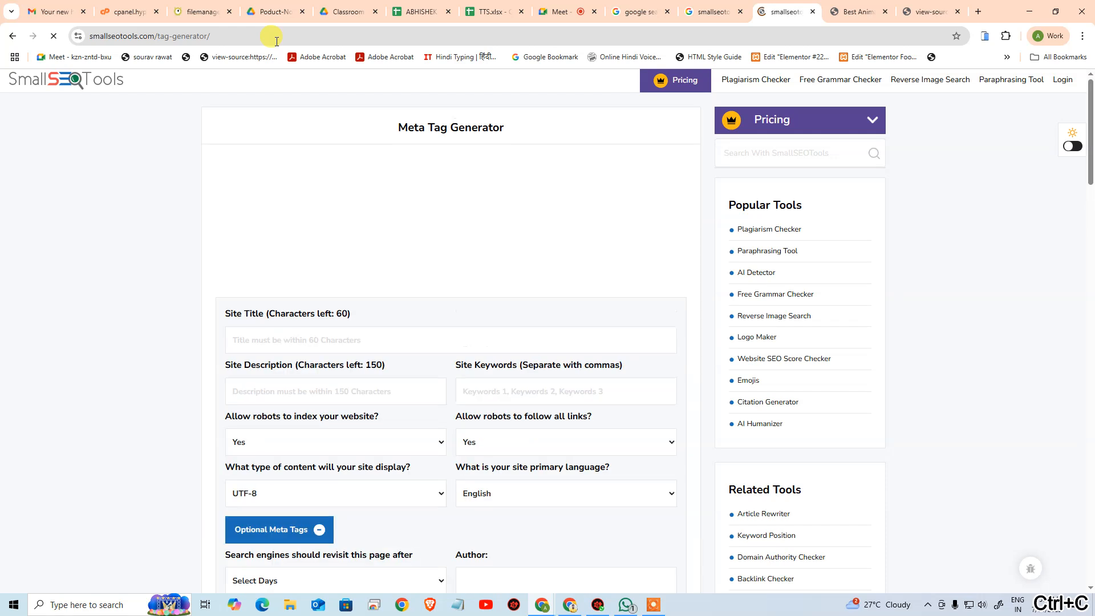
{"action": "scroll", "coordinate": [493, 268], "scroll_direction": "down", "scroll_amount": 6}
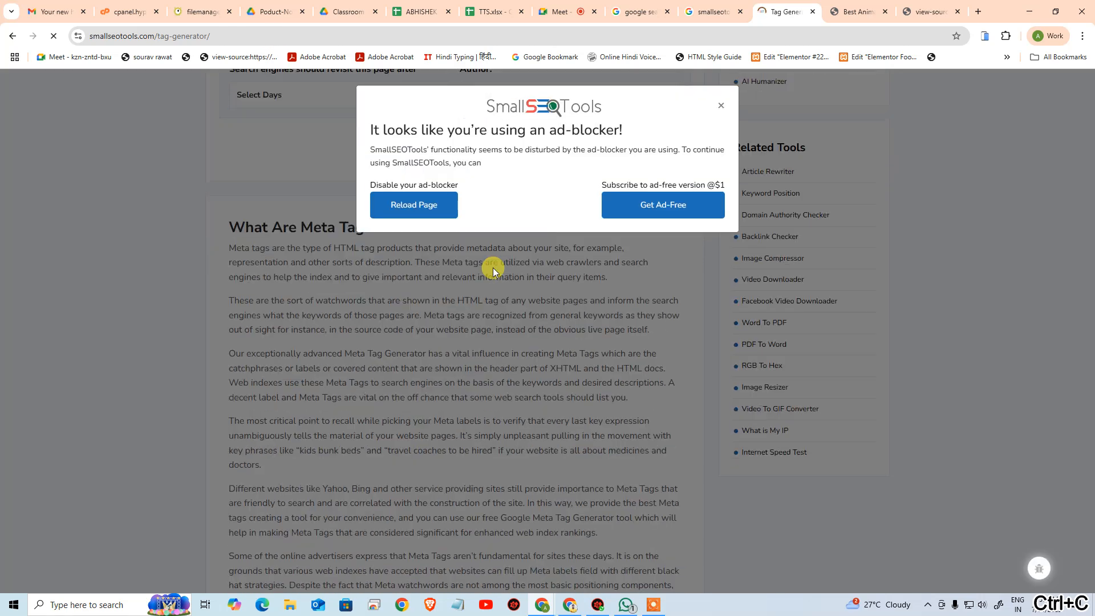
{"action": "left_click", "coordinate": [439, 200]}
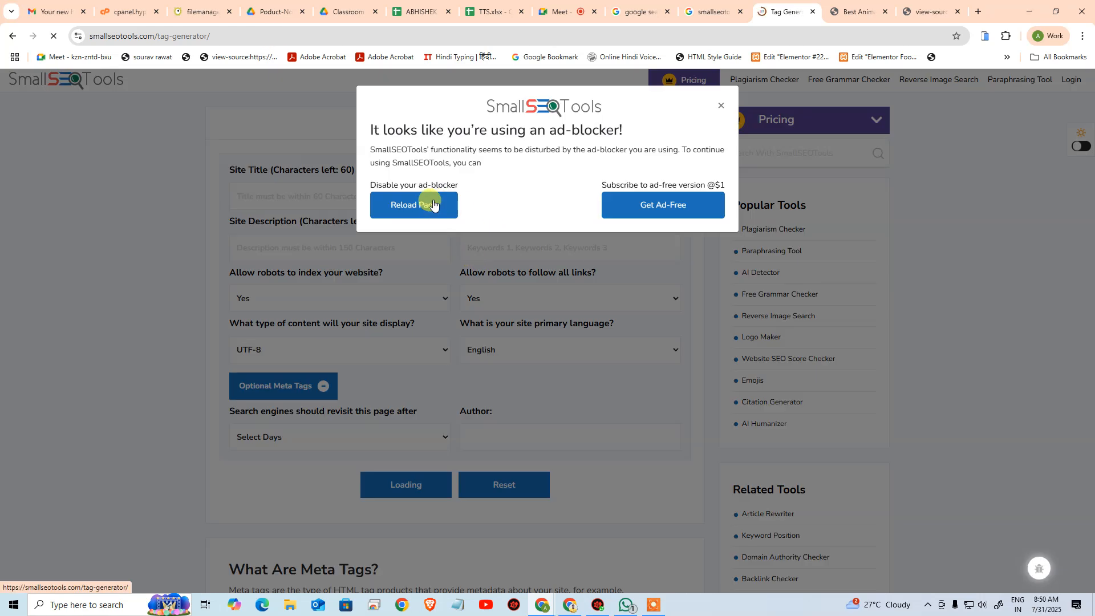
- Pause the AdBlock extension on this site and reload the page
{"action": "left_click", "coordinate": [1006, 37]}
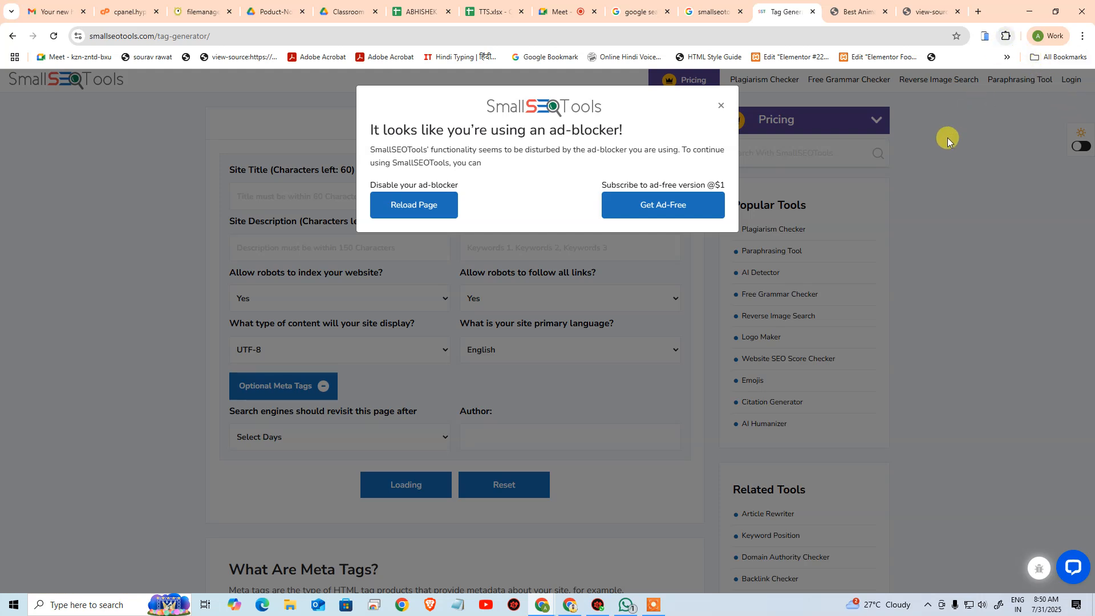
{"action": "left_click", "coordinate": [980, 126]}
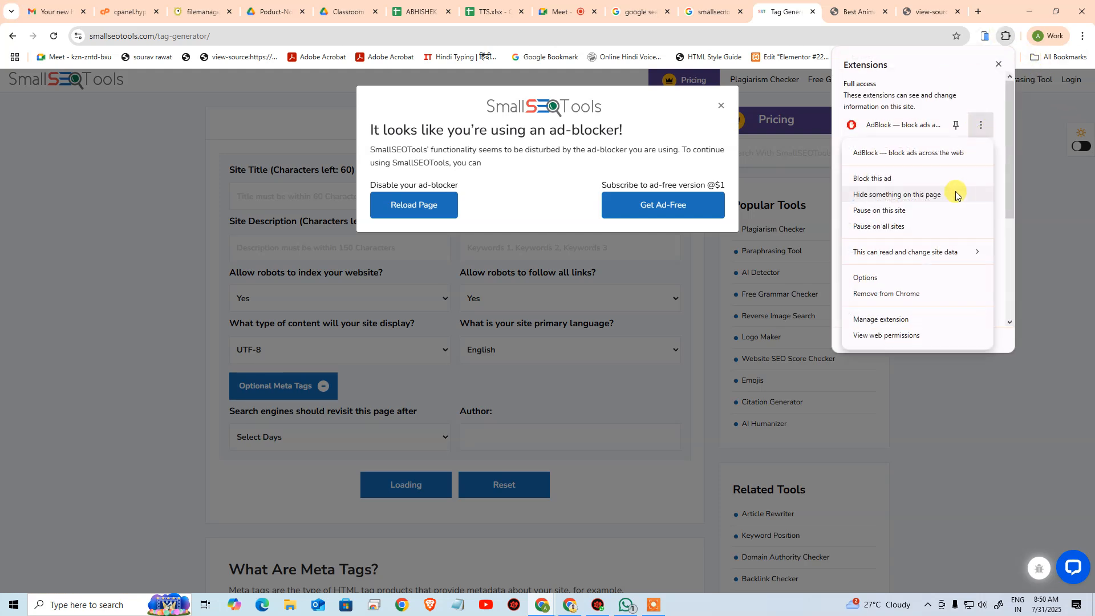
{"action": "left_click", "coordinate": [897, 211]}
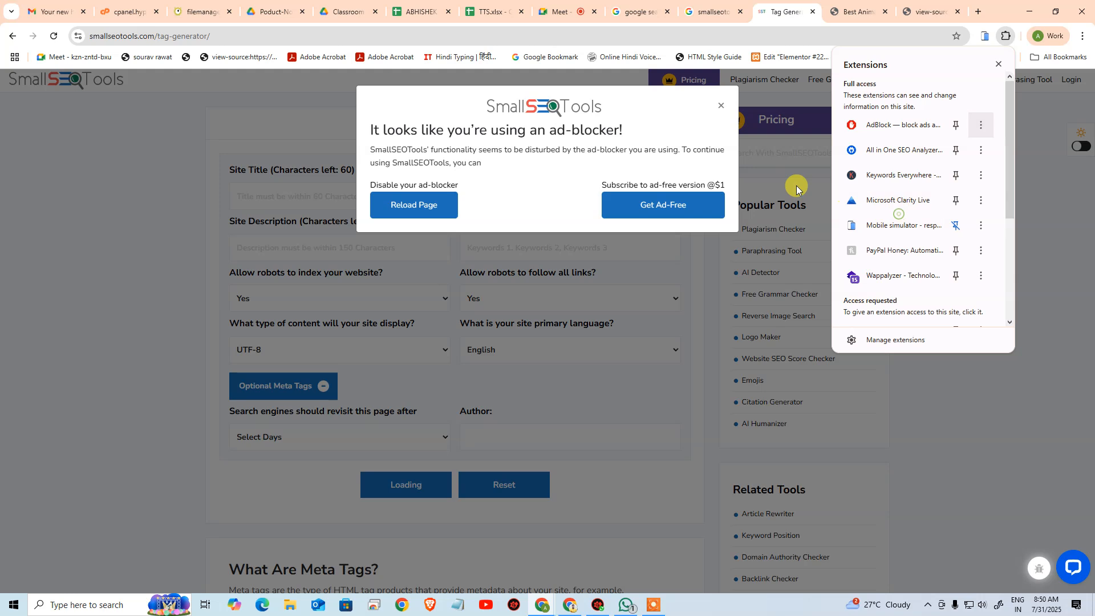
{"action": "left_click", "coordinate": [999, 64]}
{"action": "left_click", "coordinate": [439, 200]}
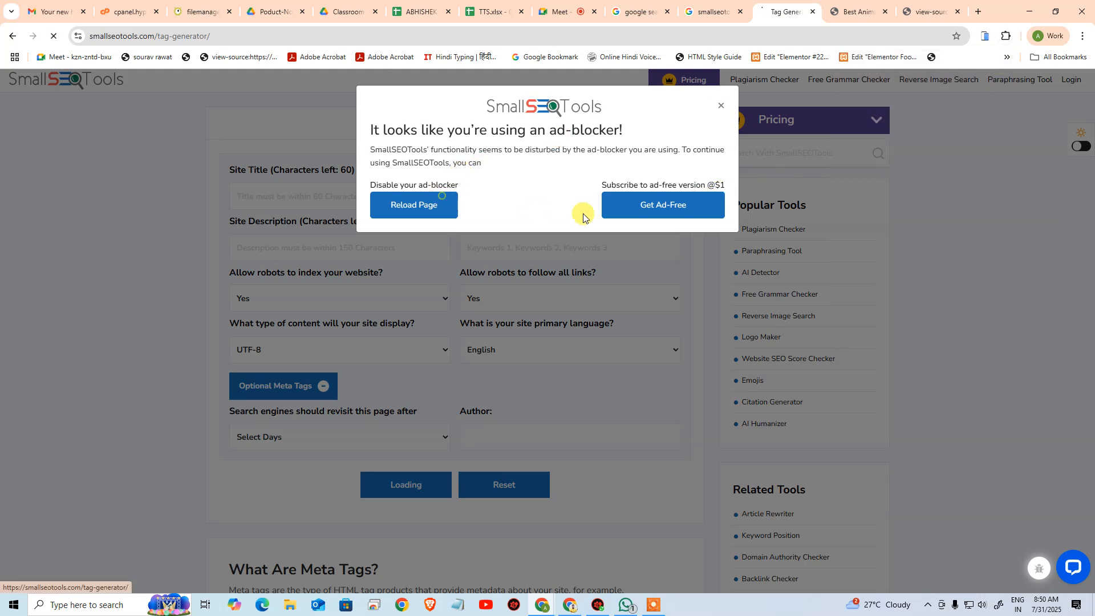
- Set the site title to "Best Animation Institute in Delhi" in the reloaded form
{"action": "scroll", "coordinate": [517, 287], "scroll_direction": "down", "scroll_amount": 5}
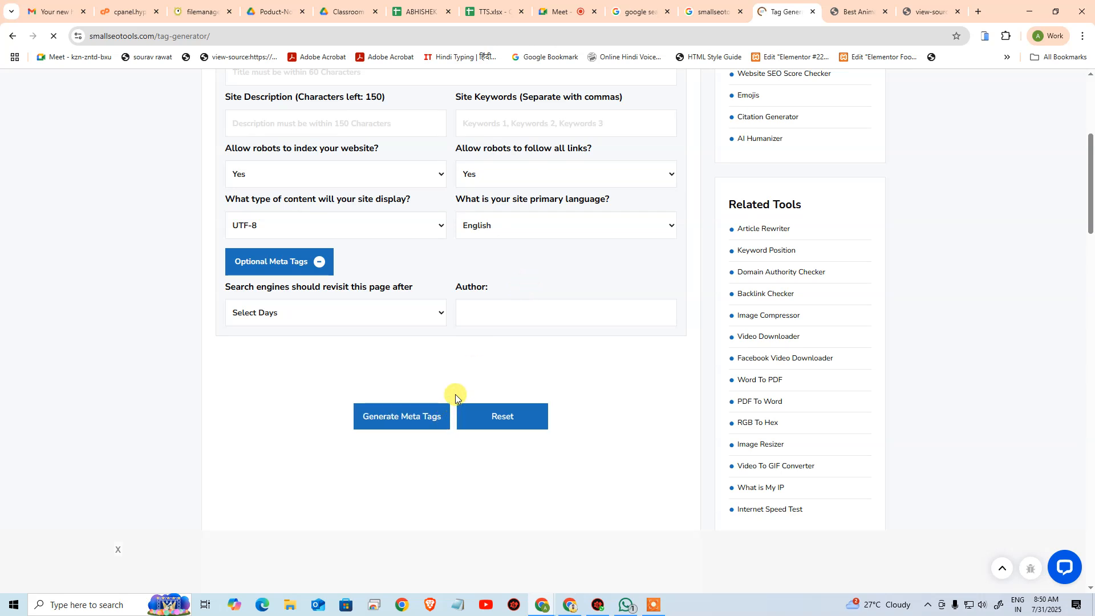
{"action": "scroll", "coordinate": [395, 288], "scroll_direction": "up", "scroll_amount": 5}
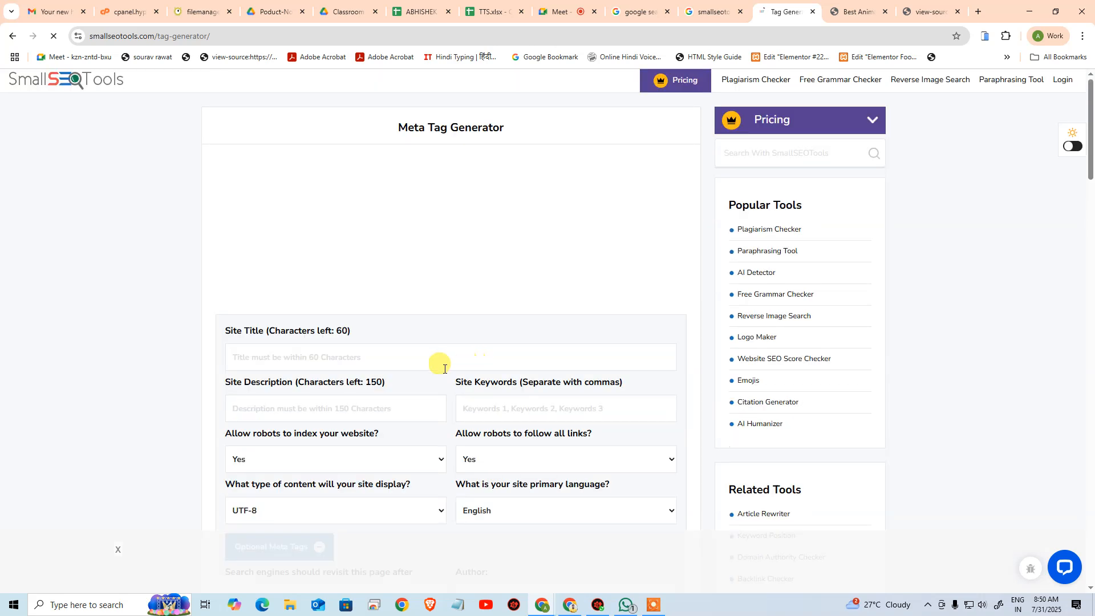
{"action": "scroll", "coordinate": [347, 290], "scroll_direction": "down", "scroll_amount": 2}
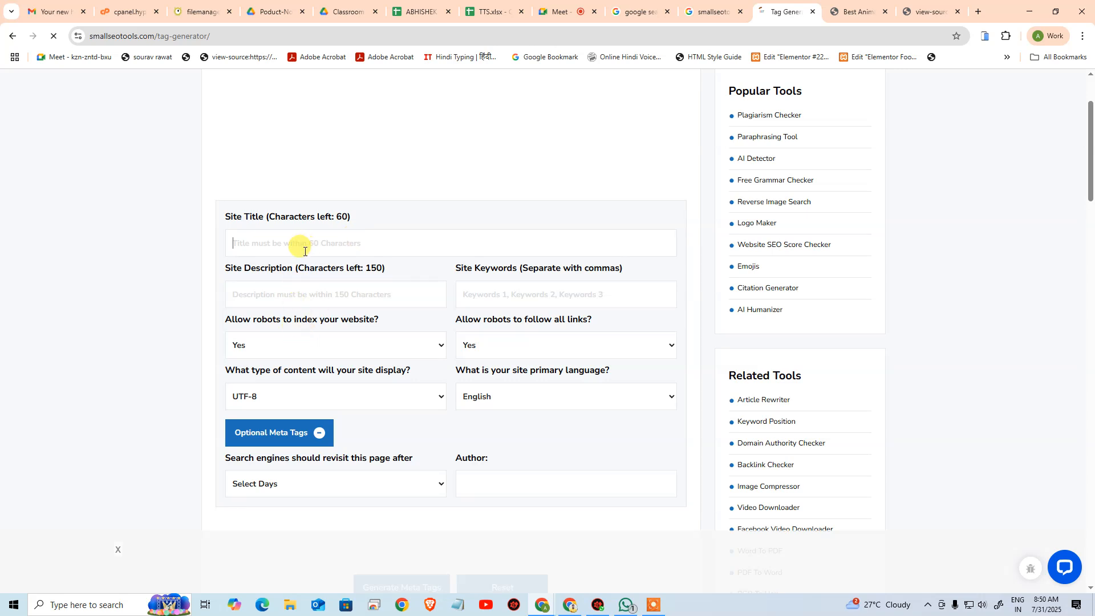
{"action": "type", "text": "est"}
{"action": "left_click", "coordinate": [350, 296]}
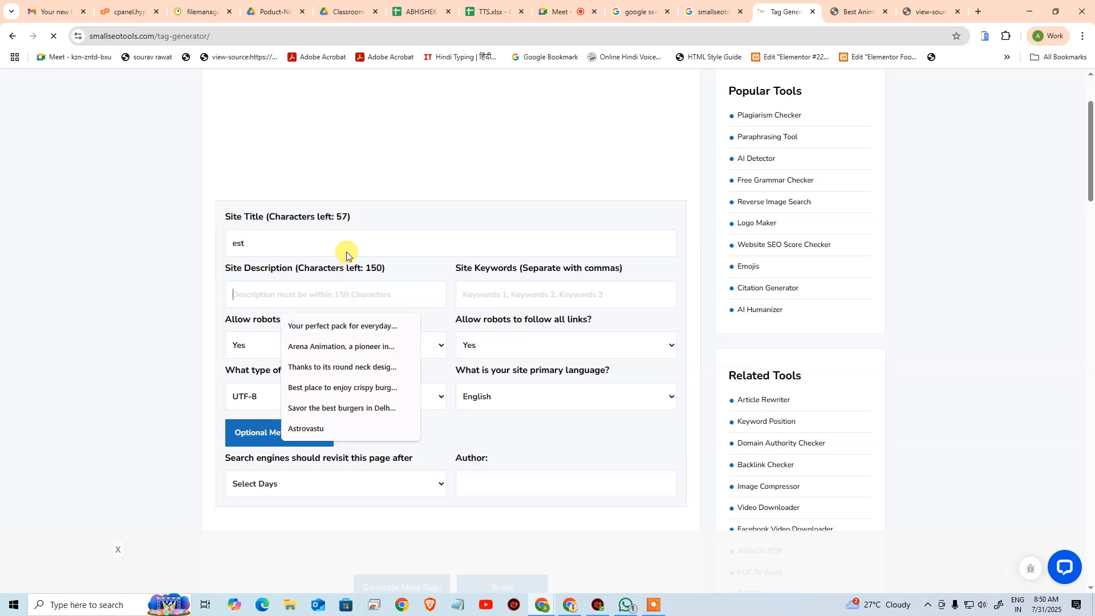
{"action": "left_click", "coordinate": [325, 249]}
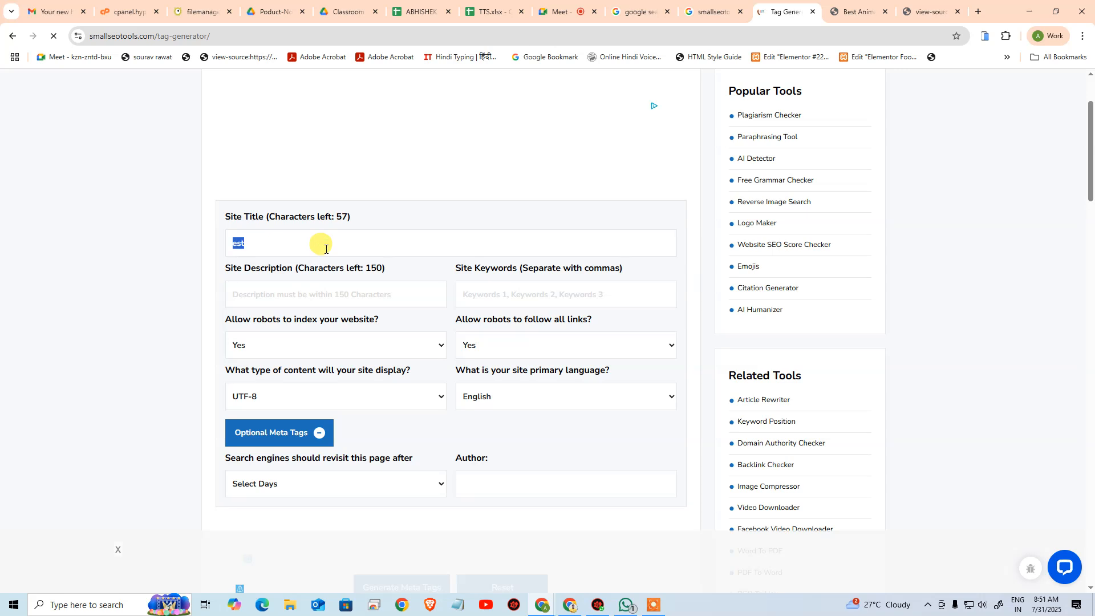
{"action": "key", "text": "BackSpace"}
{"action": "type", "text": "Best"}
{"action": "key", "text": "BackSpace"}
{"action": "key", "text": "BackSpace"}
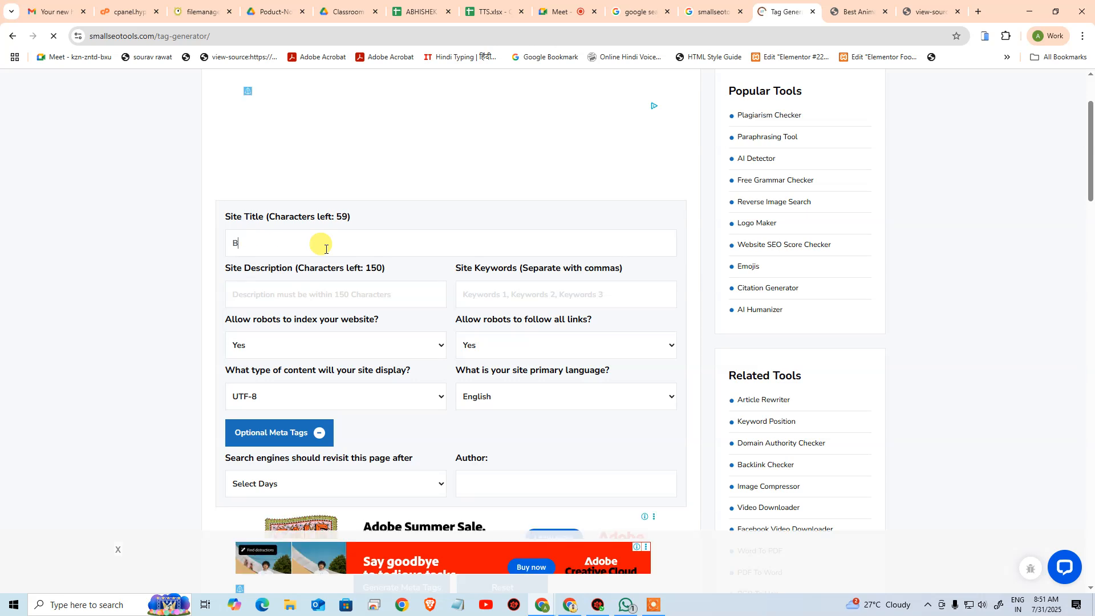
{"action": "type", "text": "est Animation i"}
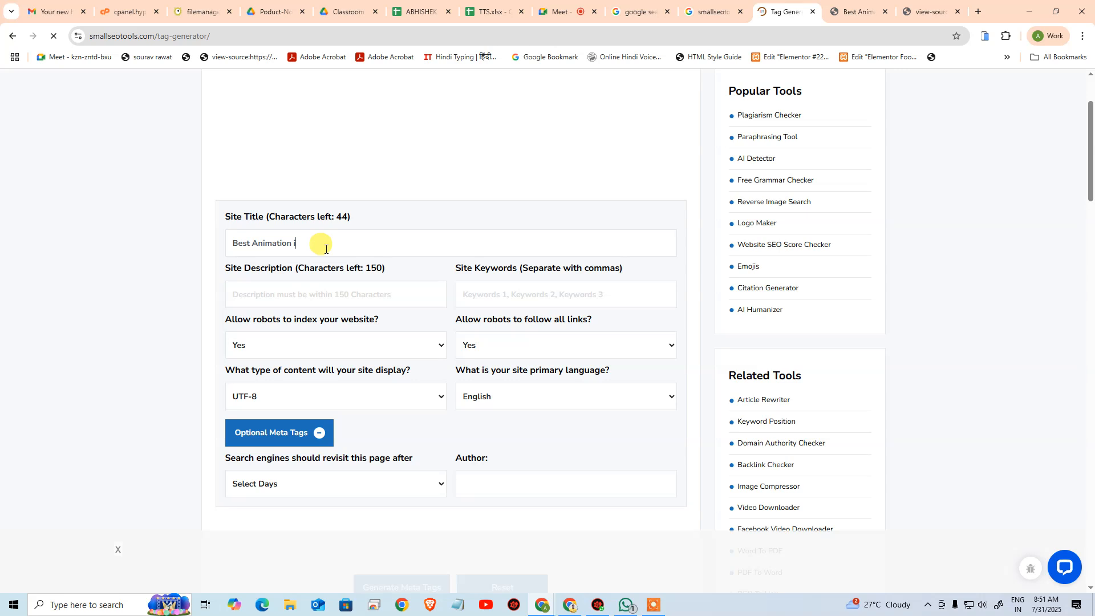
{"action": "type", "text": "nstitute in Delhi"}
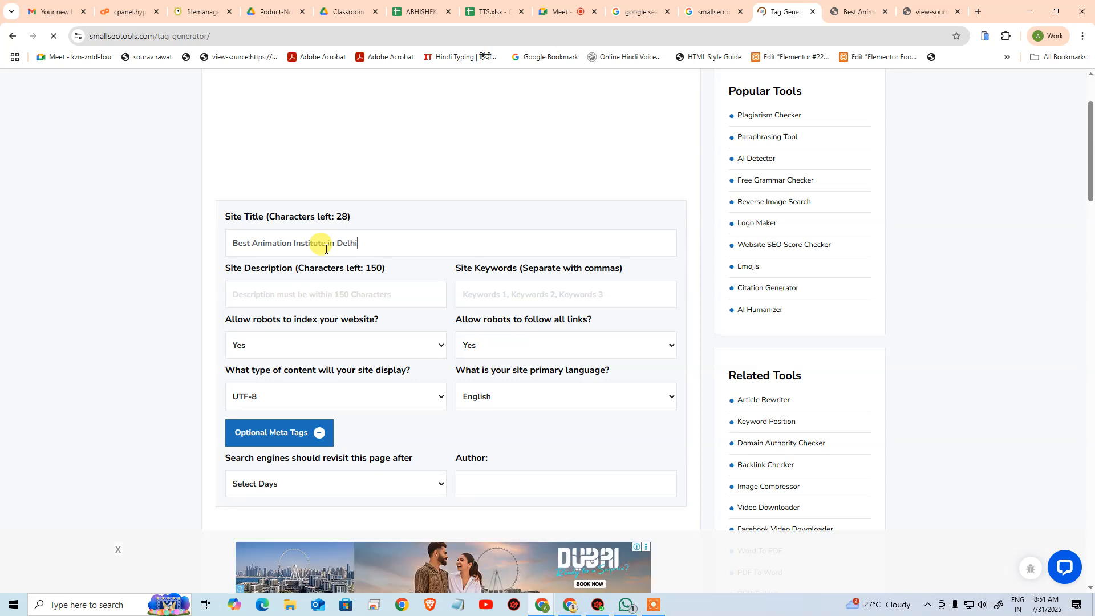
{"action": "key", "text": "Tab"}
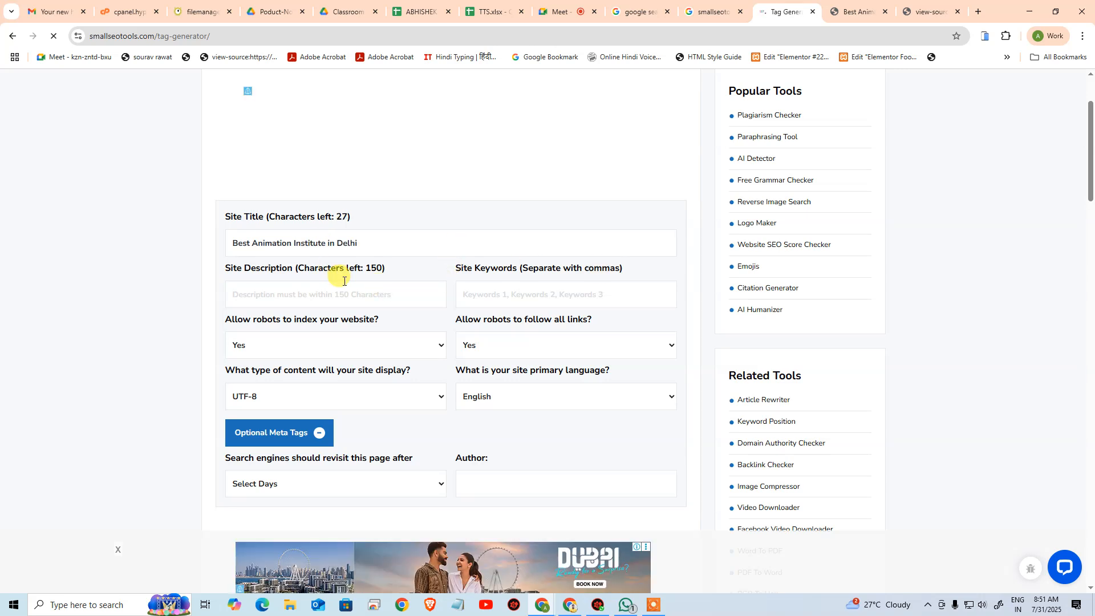
- Paste the copied Arena Animation text as the site description and set the site keywords to "Animation, VFX, Gaming"
{"action": "left_click", "coordinate": [314, 295]}
{"action": "key", "text": "ctrl+v"}
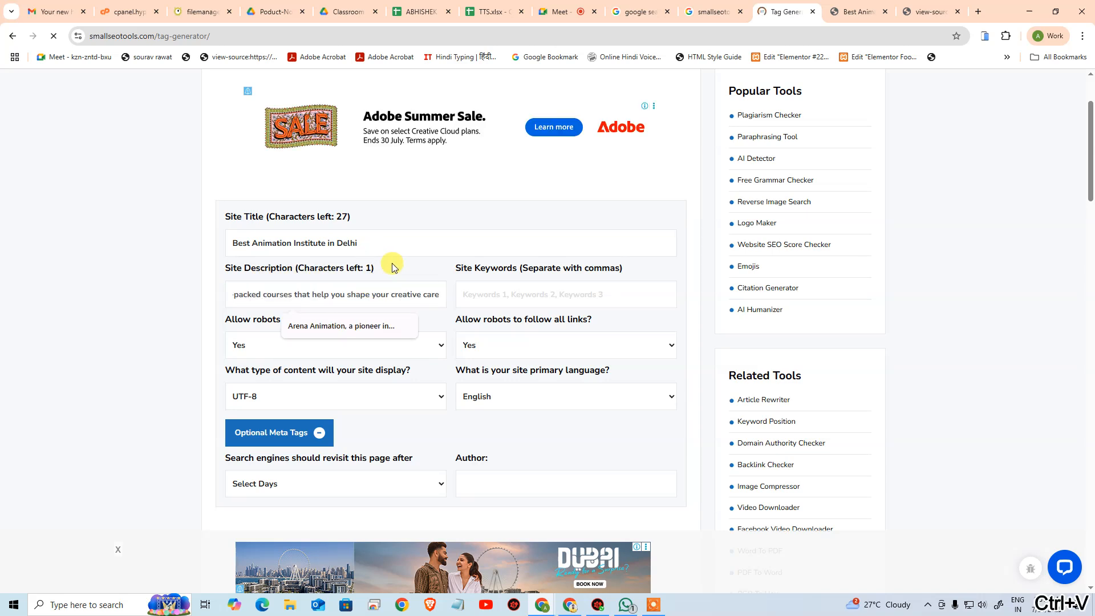
{"action": "left_click", "coordinate": [561, 294]}
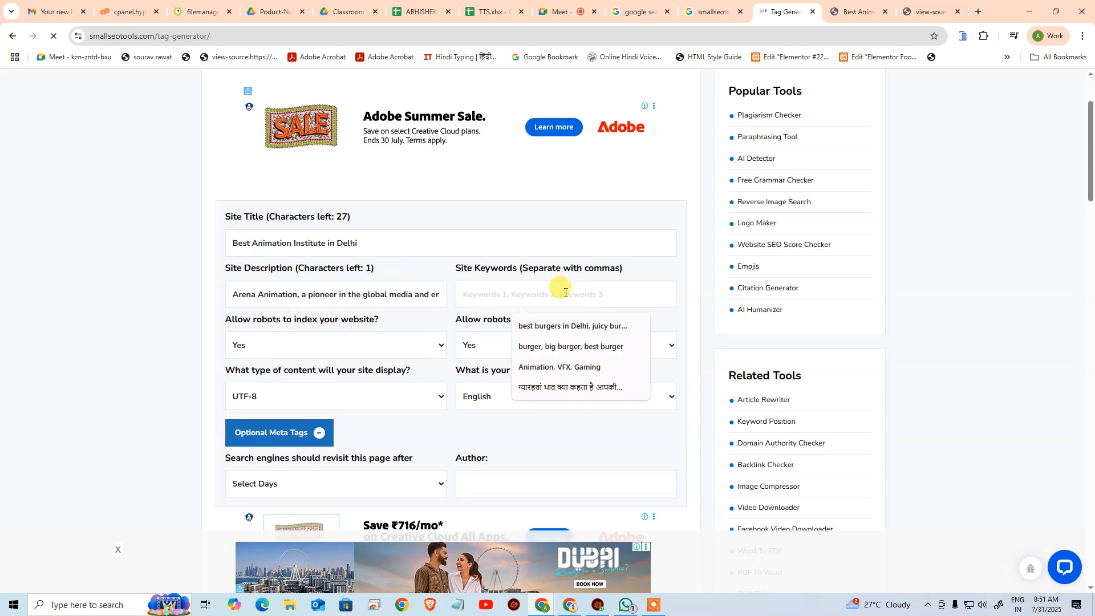
{"action": "left_click", "coordinate": [556, 367]}
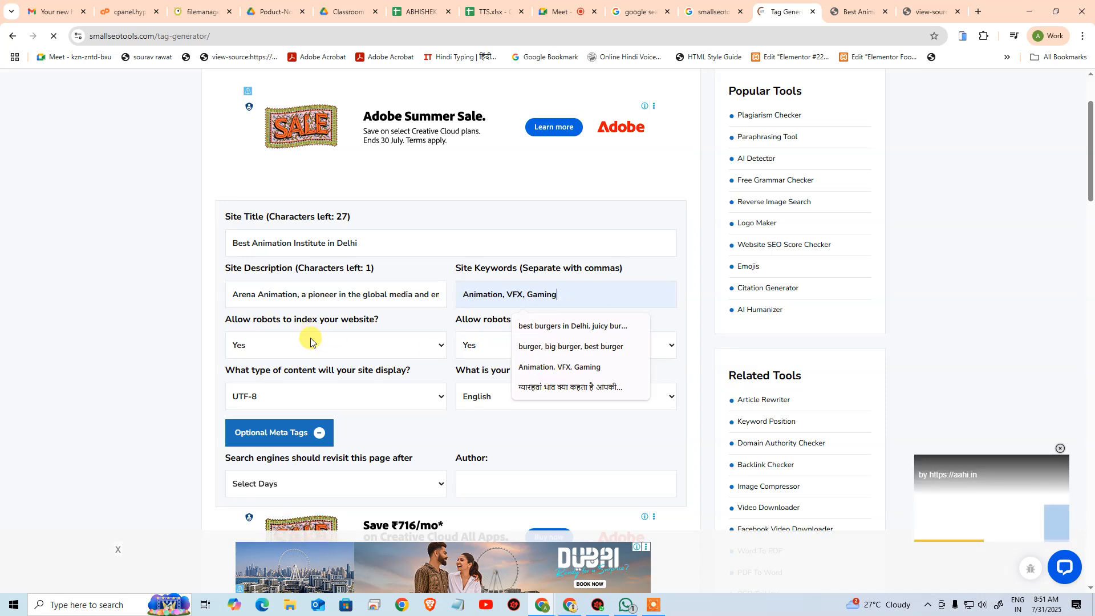
{"action": "left_click", "coordinate": [334, 342]}
{"action": "left_click", "coordinate": [575, 437]}
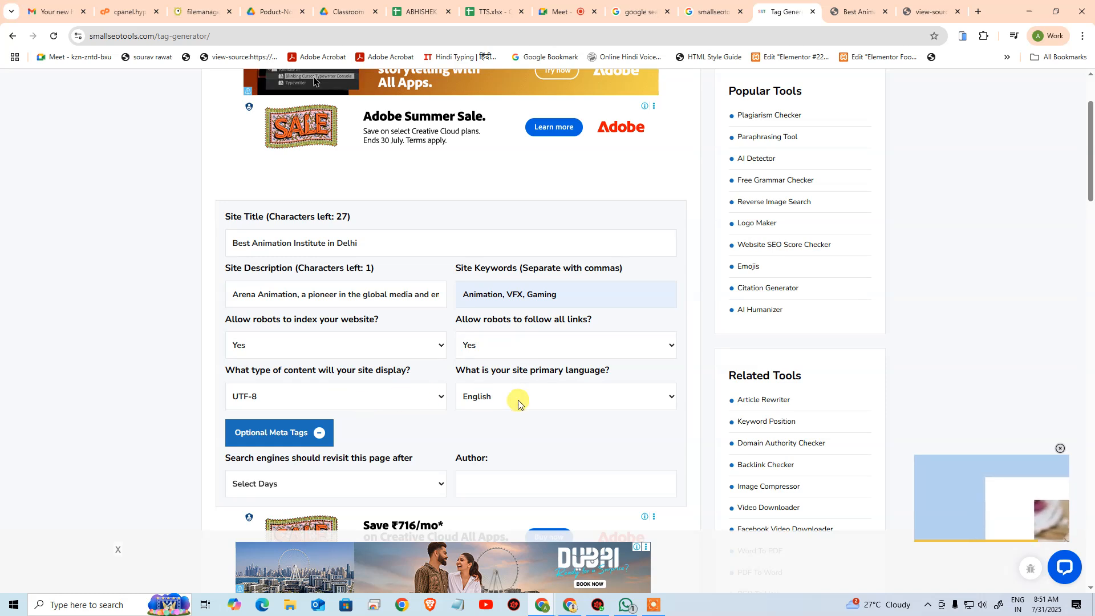
- Set search engines to revisit the page after 3 days and enter "Arena Animation" as the author
{"action": "left_click", "coordinate": [330, 483]}
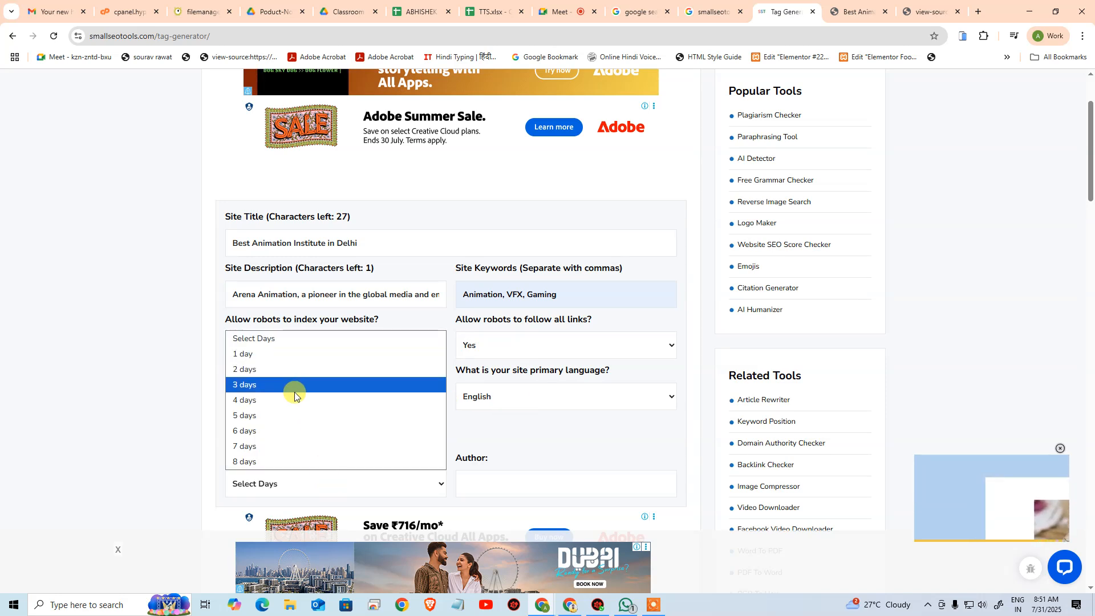
{"action": "left_click", "coordinate": [295, 387]}
{"action": "left_click", "coordinate": [556, 473]}
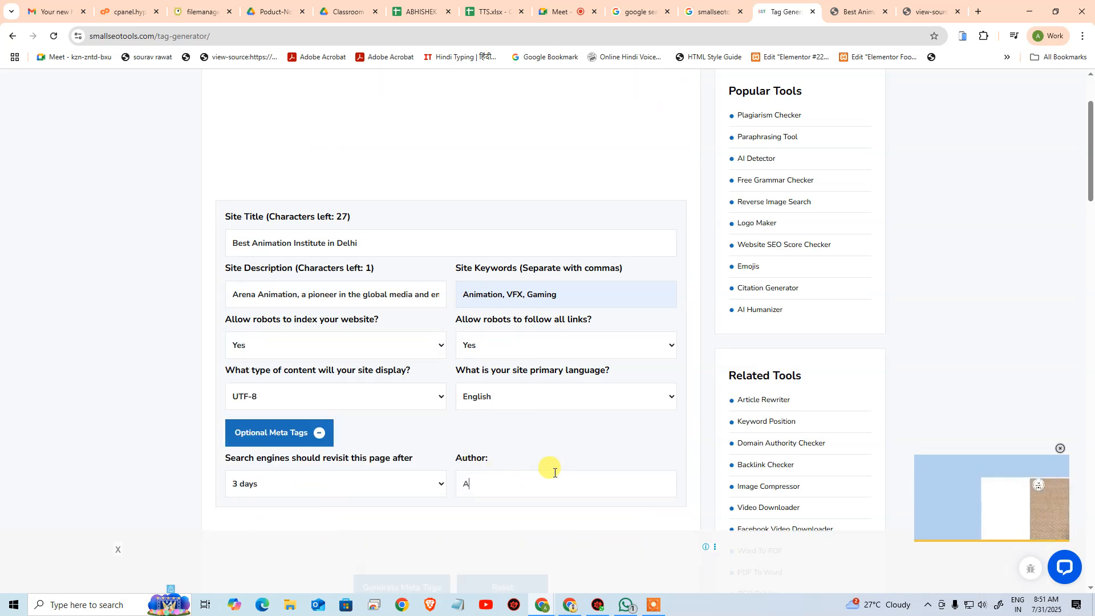
{"action": "type", "text": "Ar"}
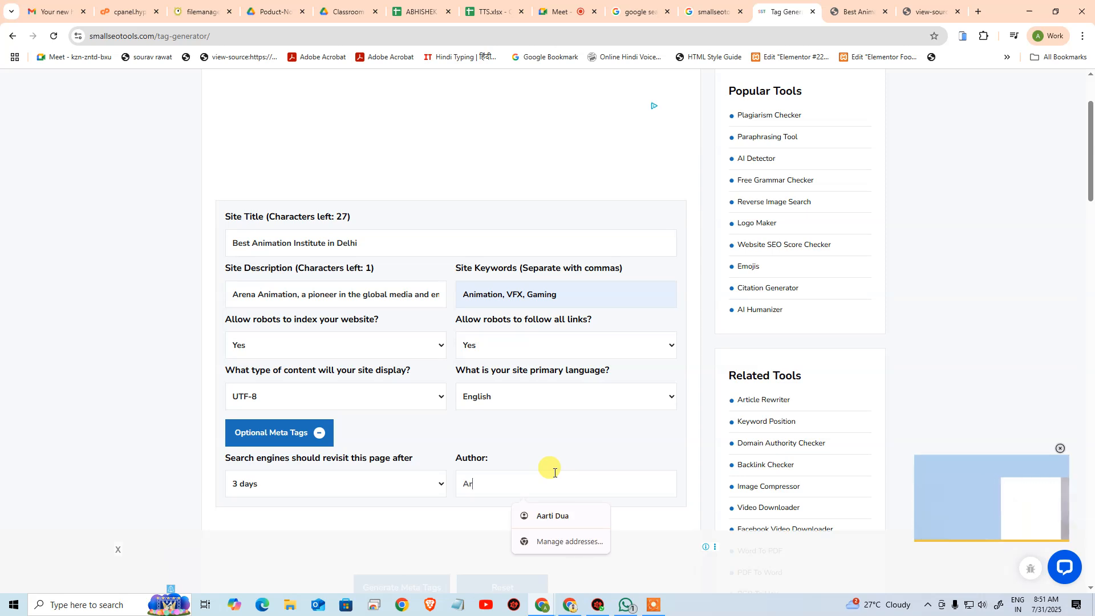
{"action": "type", "text": "ena Animation"}
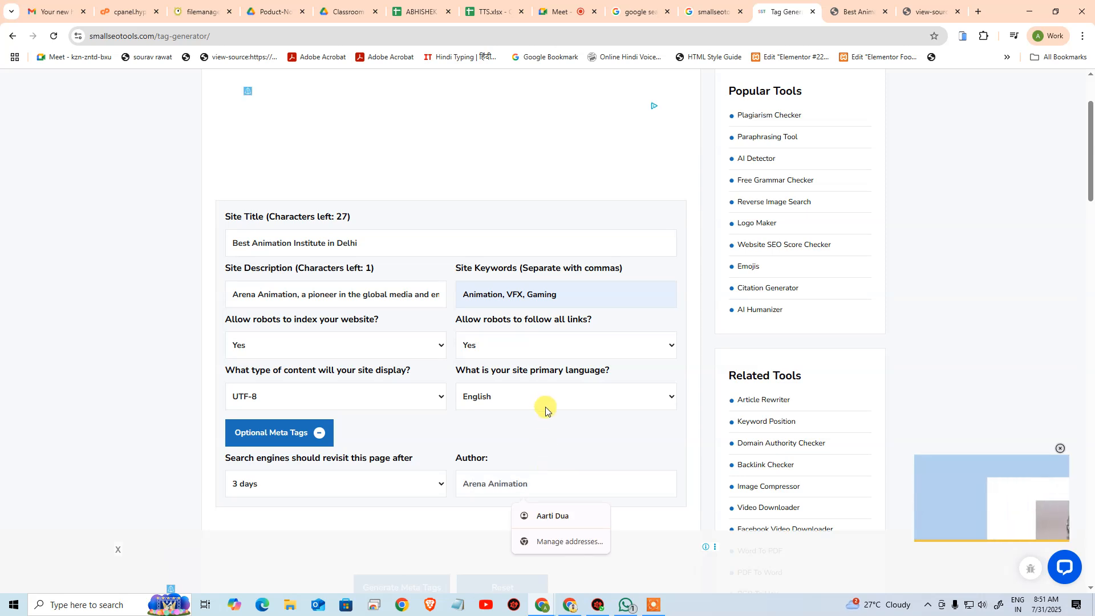
{"action": "left_click", "coordinate": [416, 241]}
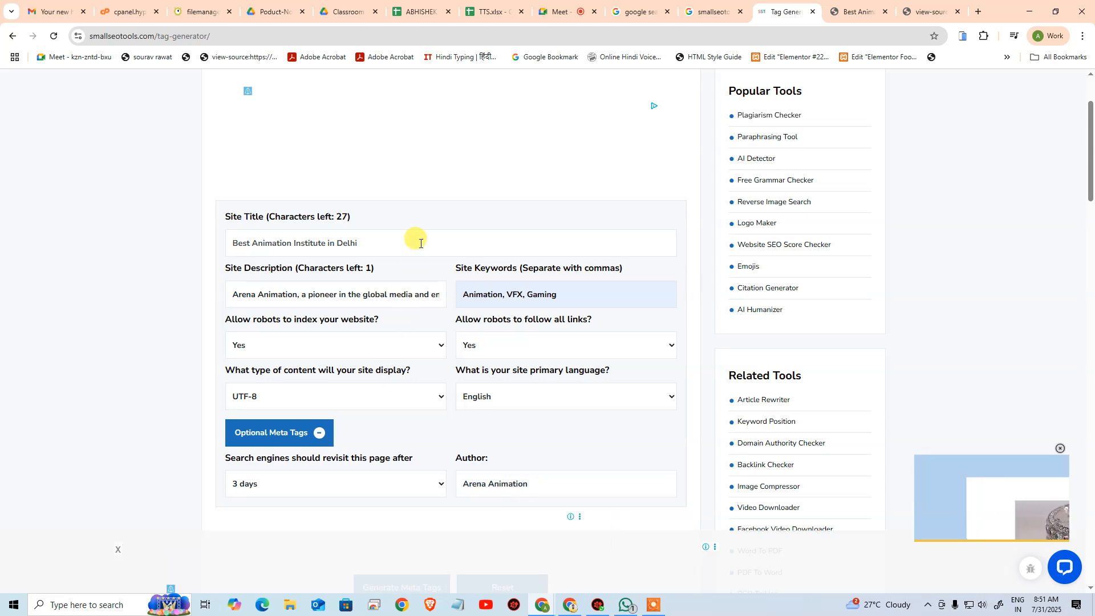
- Try to generate the meta tags from the completed form and look for the output further down the page
{"action": "scroll", "coordinate": [420, 244], "scroll_direction": "down", "scroll_amount": 3}
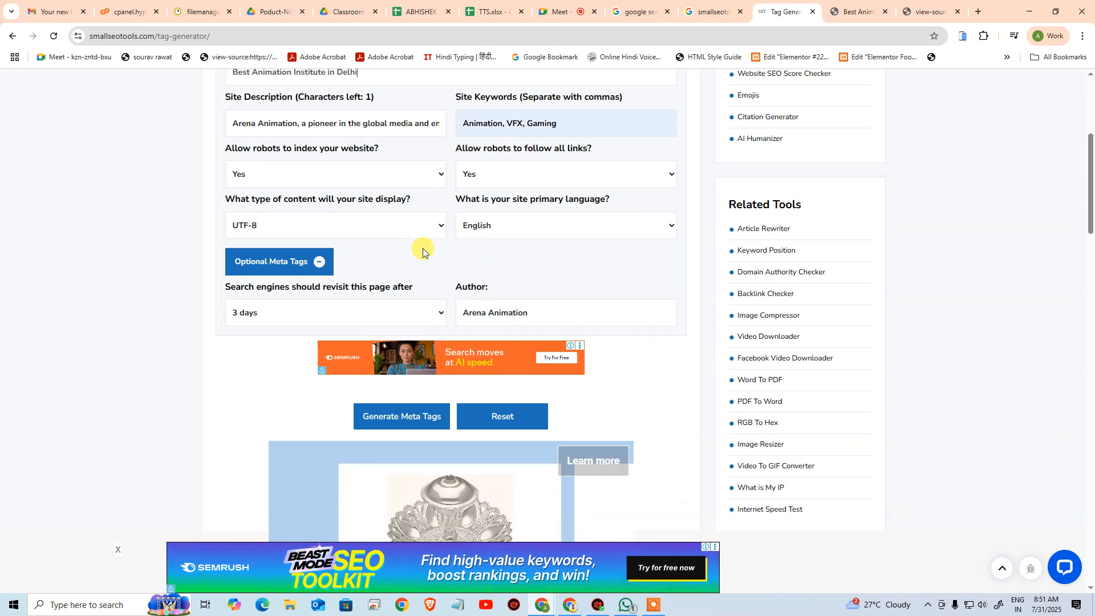
{"action": "left_click", "coordinate": [419, 418]}
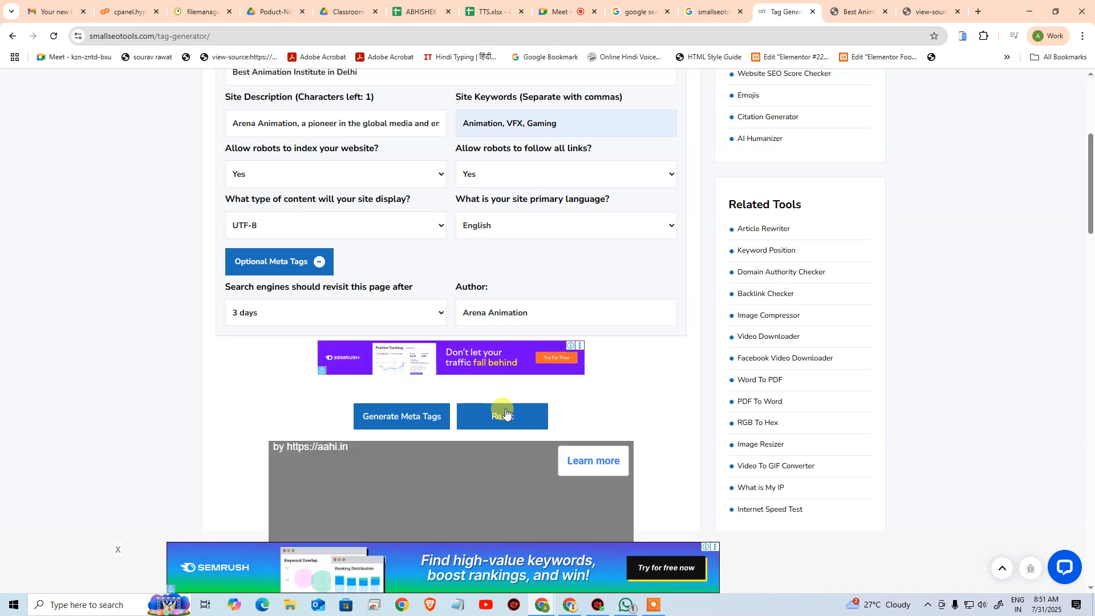
{"action": "scroll", "coordinate": [596, 392], "scroll_direction": "down", "scroll_amount": 10}
{"action": "scroll", "coordinate": [542, 379], "scroll_direction": "up", "scroll_amount": 10}
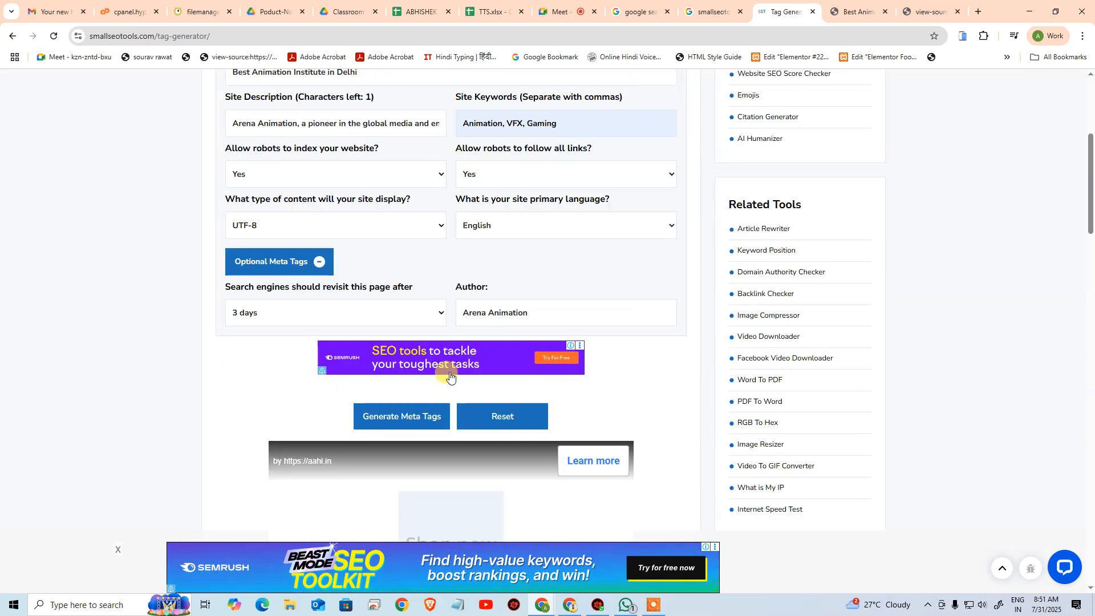
{"action": "scroll", "coordinate": [445, 403], "scroll_direction": "down", "scroll_amount": 5}
{"action": "scroll", "coordinate": [448, 365], "scroll_direction": "up", "scroll_amount": 2}
{"action": "scroll", "coordinate": [416, 322], "scroll_direction": "up", "scroll_amount": 1}
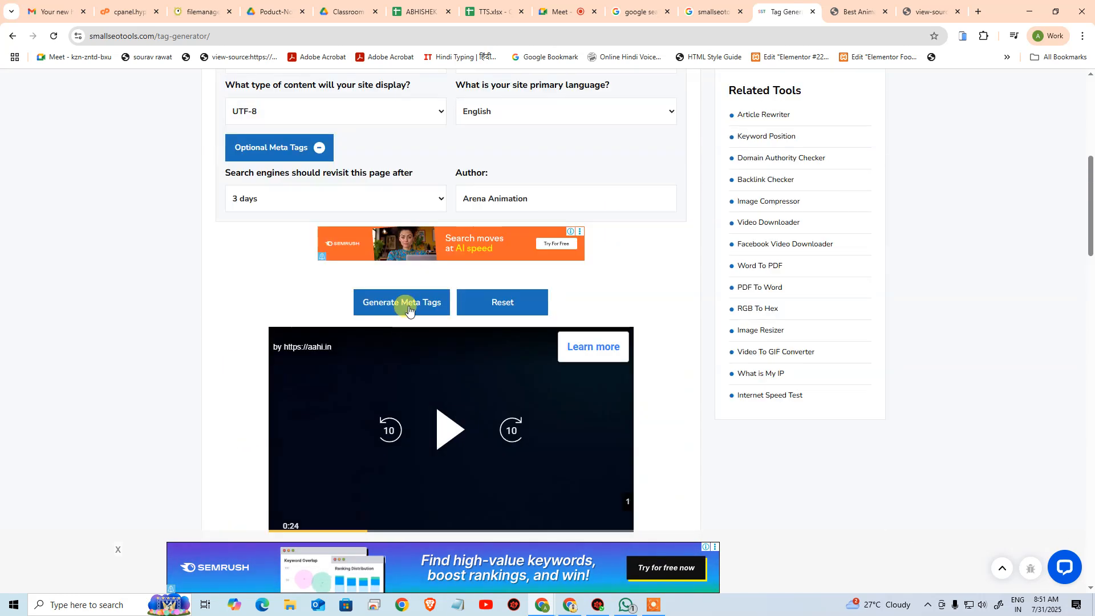
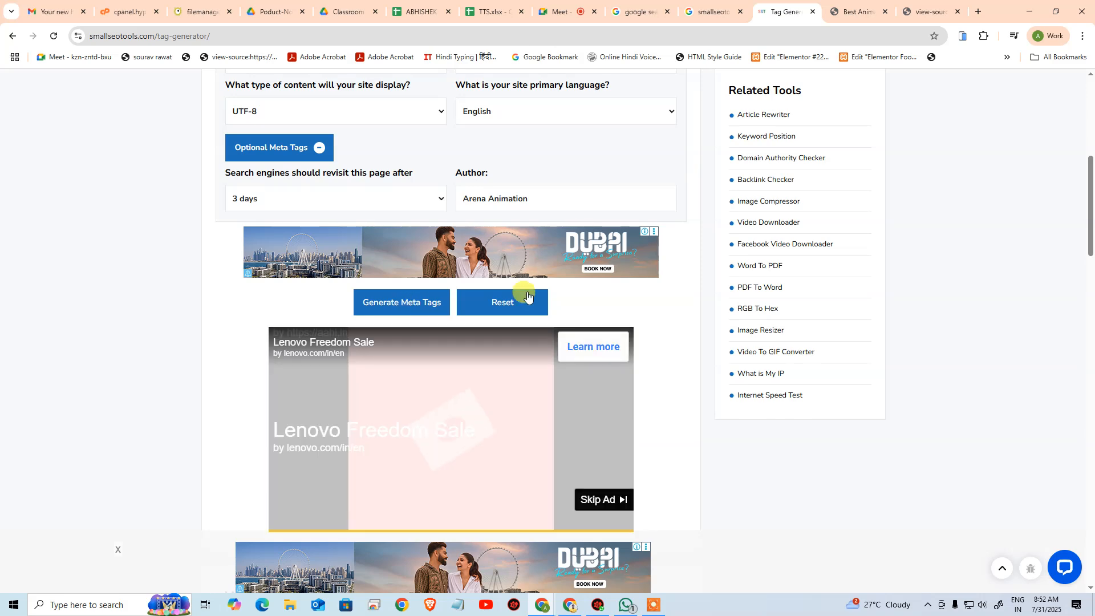
- Skip the video ad below the form and examine the whole page for the generated meta tags
{"action": "scroll", "coordinate": [516, 320], "scroll_direction": "down", "scroll_amount": 15}
{"action": "scroll", "coordinate": [516, 319], "scroll_direction": "down", "scroll_amount": 15}
{"action": "scroll", "coordinate": [347, 220], "scroll_direction": "up", "scroll_amount": 20}
{"action": "scroll", "coordinate": [391, 253], "scroll_direction": "up", "scroll_amount": 1}
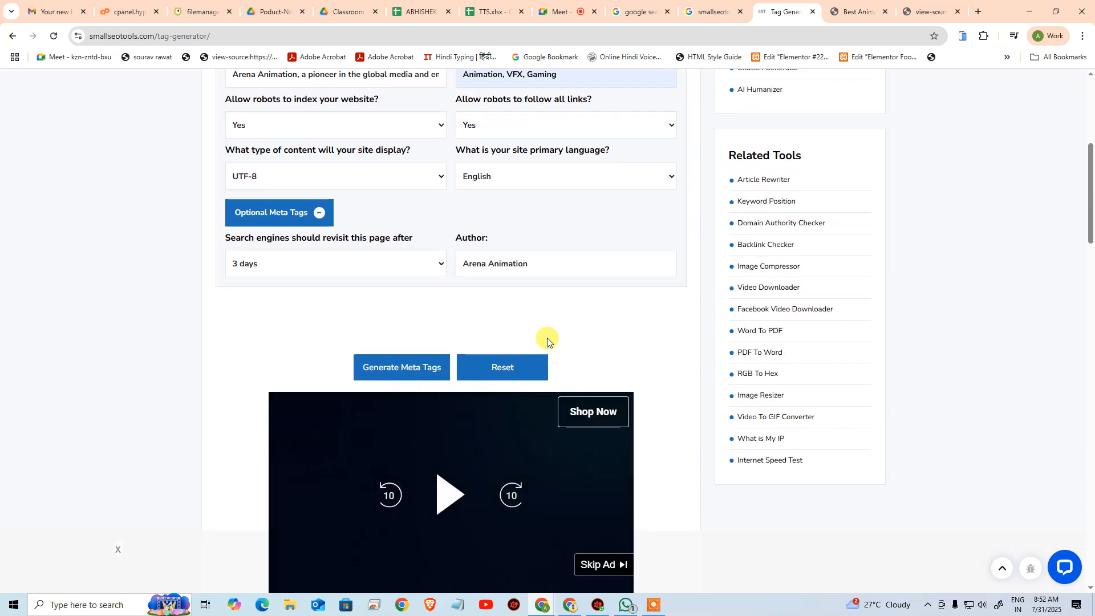
{"action": "scroll", "coordinate": [551, 334], "scroll_direction": "down", "scroll_amount": 7}
{"action": "scroll", "coordinate": [544, 323], "scroll_direction": "up", "scroll_amount": 5}
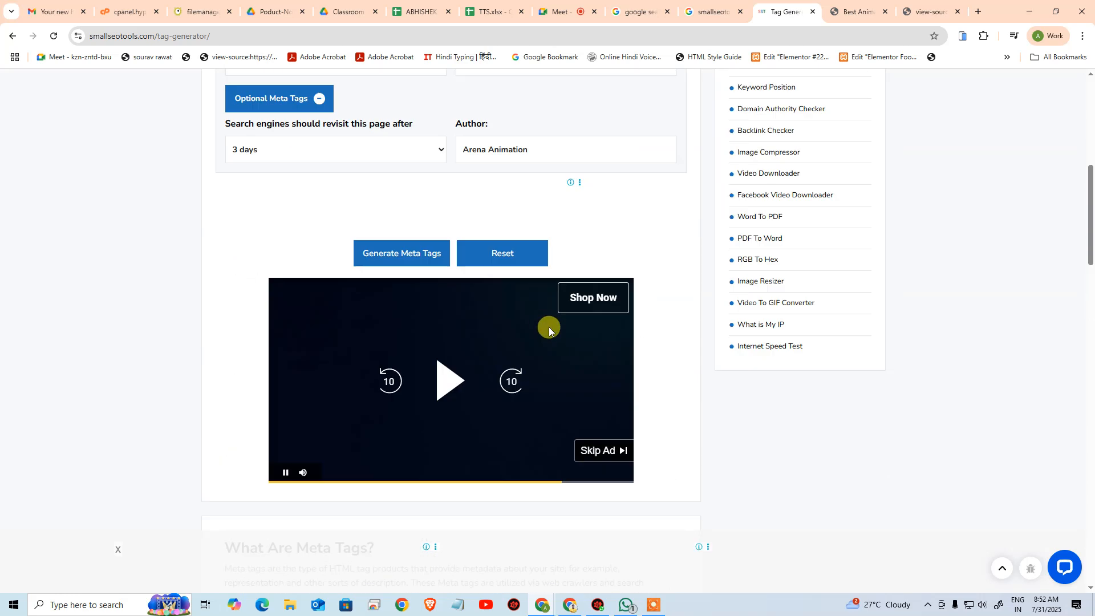
{"action": "left_click", "coordinate": [600, 461]}
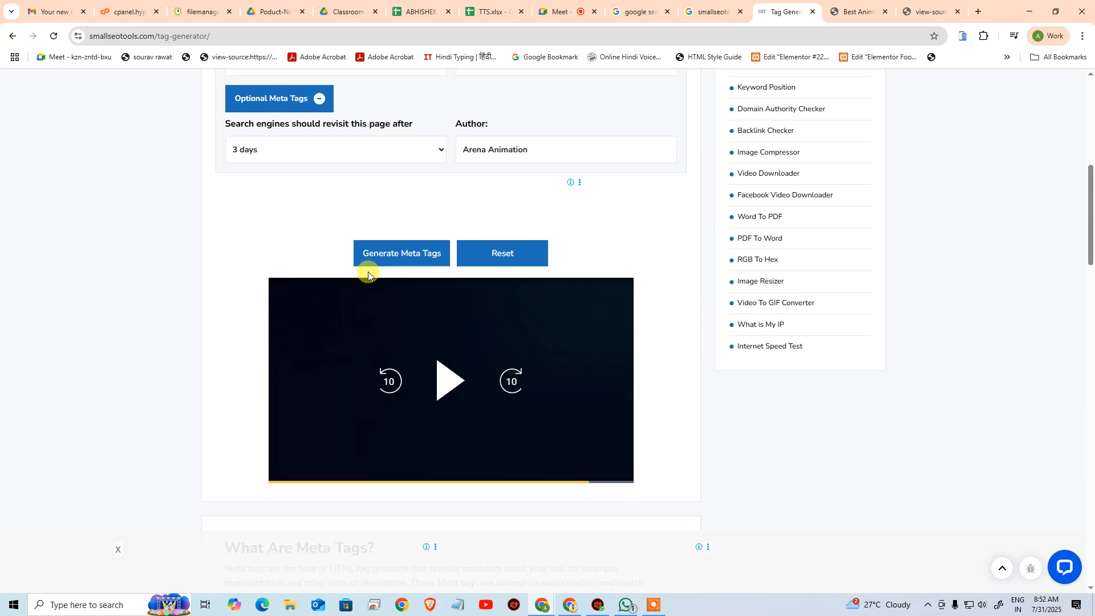
{"action": "left_click", "coordinate": [448, 385]}
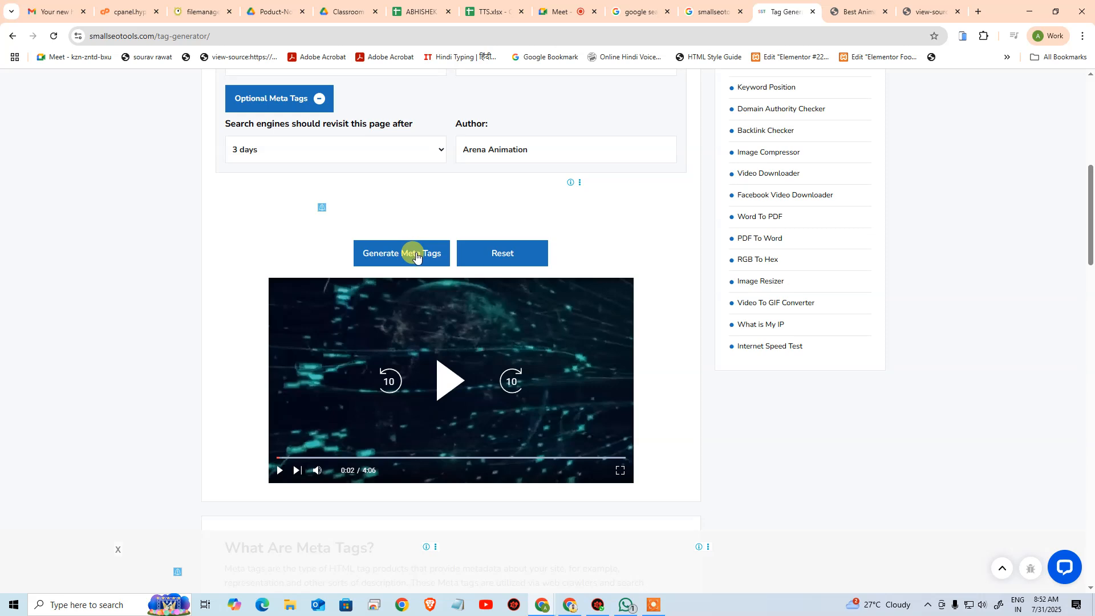
{"action": "scroll", "coordinate": [417, 257], "scroll_direction": "up", "scroll_amount": 6}
{"action": "scroll", "coordinate": [417, 262], "scroll_direction": "down", "scroll_amount": 6}
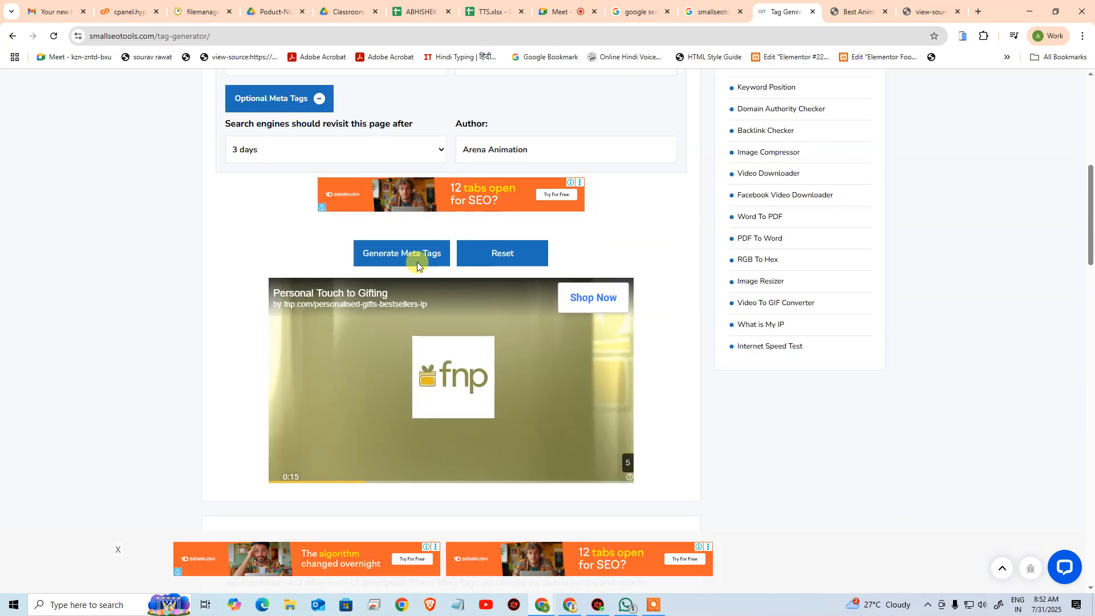
{"action": "scroll", "coordinate": [417, 260], "scroll_direction": "up", "scroll_amount": 6}
{"action": "scroll", "coordinate": [415, 259], "scroll_direction": "up", "scroll_amount": 3}
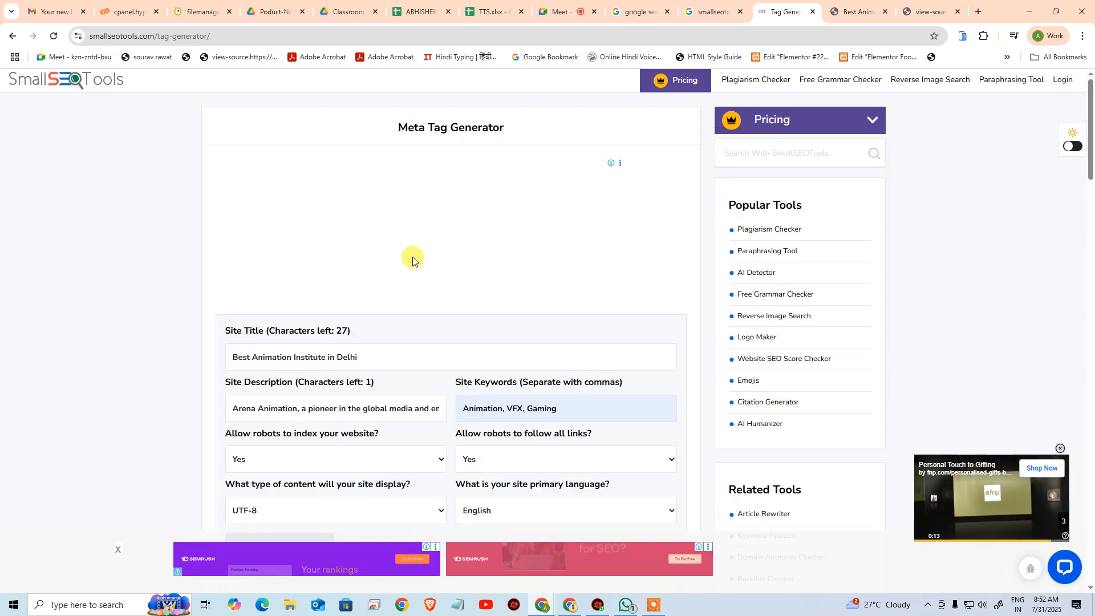
{"action": "scroll", "coordinate": [417, 259], "scroll_direction": "down", "scroll_amount": 4}
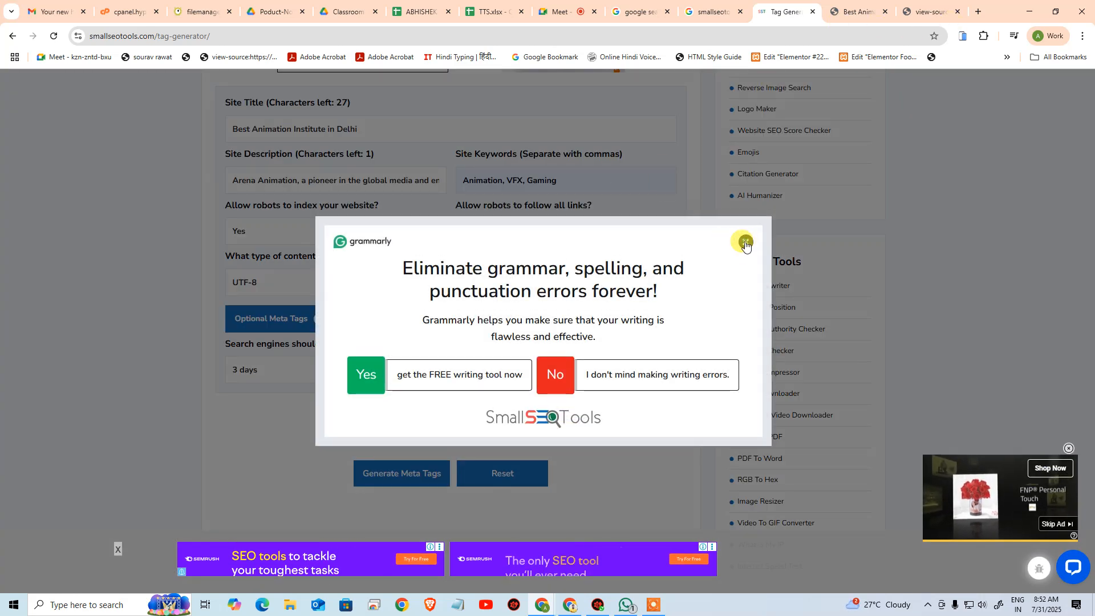
- Dismiss the Grammarly pop-up and the floating video ad, and recheck the page for the meta tag output
{"action": "left_click", "coordinate": [745, 244]}
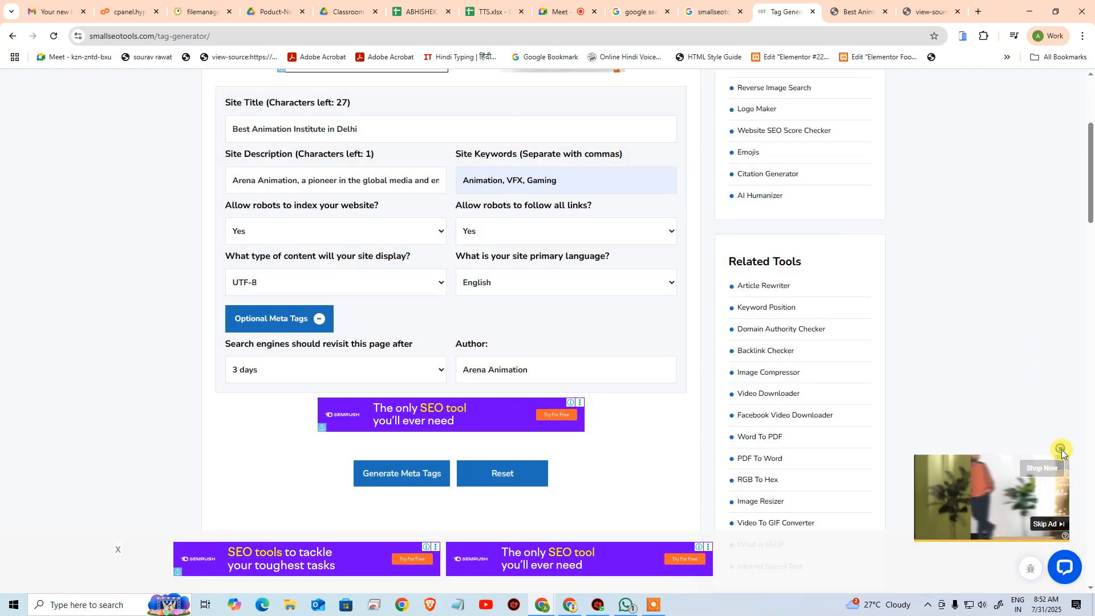
{"action": "left_click", "coordinate": [1061, 450]}
{"action": "scroll", "coordinate": [428, 284], "scroll_direction": "down", "scroll_amount": 6}
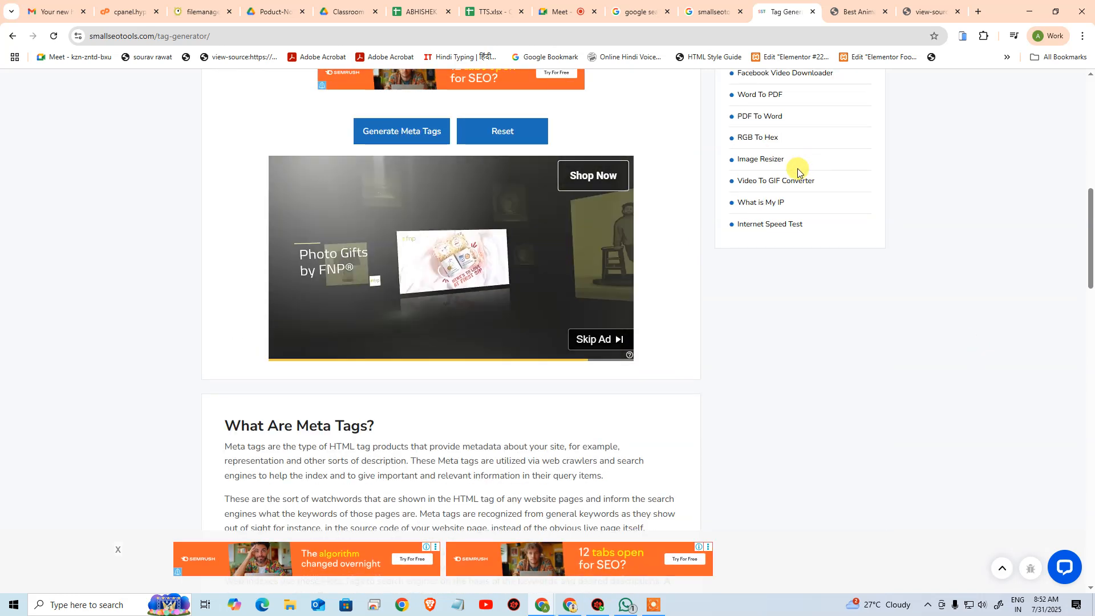
{"action": "scroll", "coordinate": [776, 194], "scroll_direction": "down", "scroll_amount": 20}
{"action": "scroll", "coordinate": [641, 244], "scroll_direction": "up", "scroll_amount": 20}
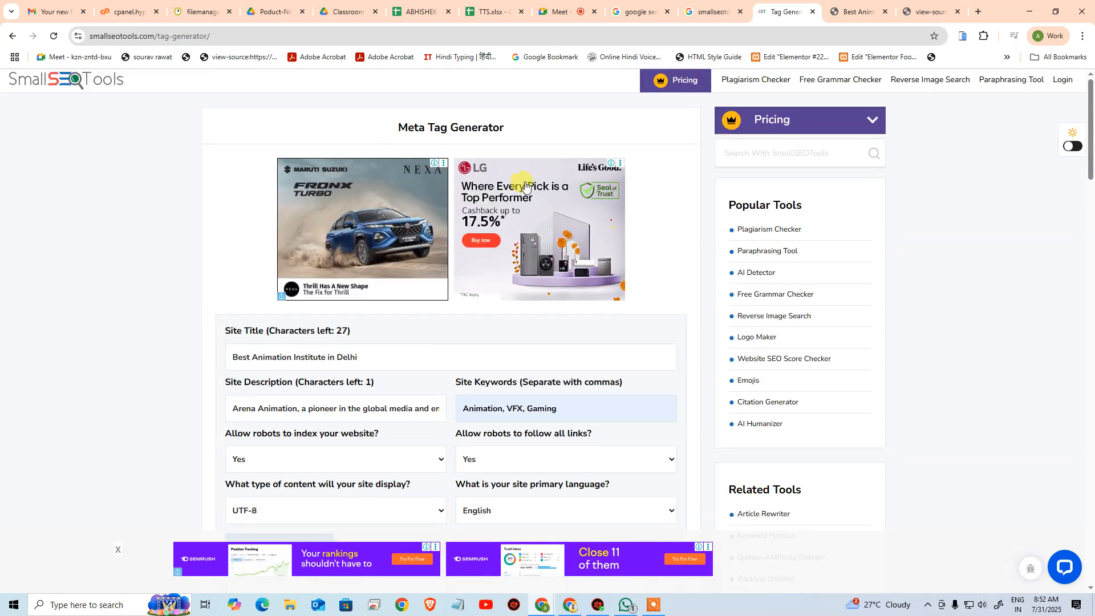
- Search Google for "meta tag generator" in a new browser tab
{"action": "left_click", "coordinate": [978, 12]}
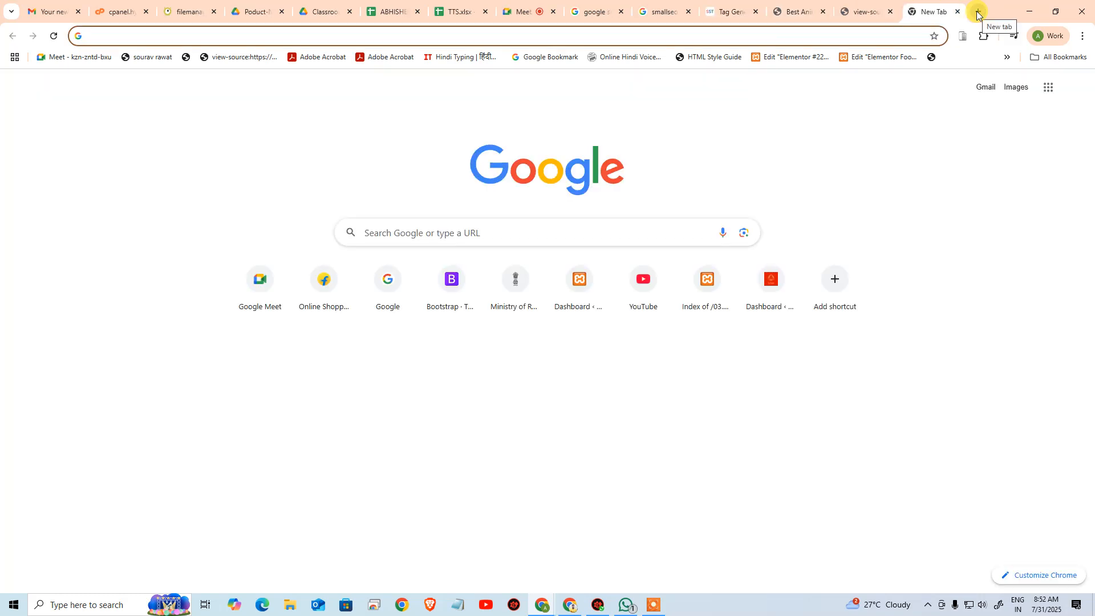
{"action": "type", "text": "ope"}
{"action": "key", "text": "BackSpace"}
{"action": "key", "text": "BackSpace"}
{"action": "key", "text": "BackSpace"}
{"action": "type", "text": "met"}
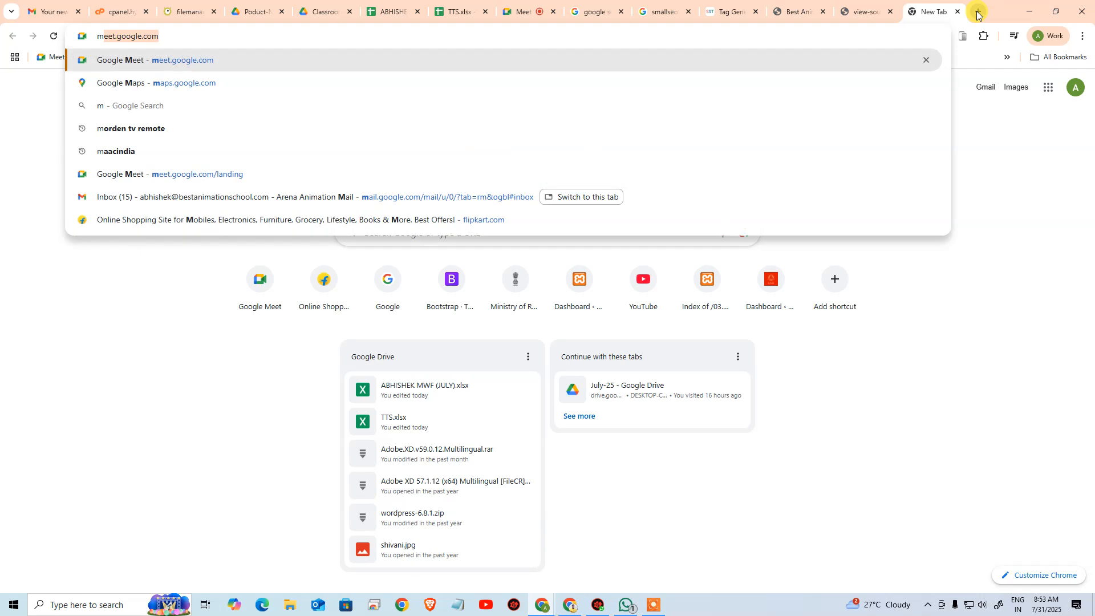
{"action": "type", "text": "a at"}
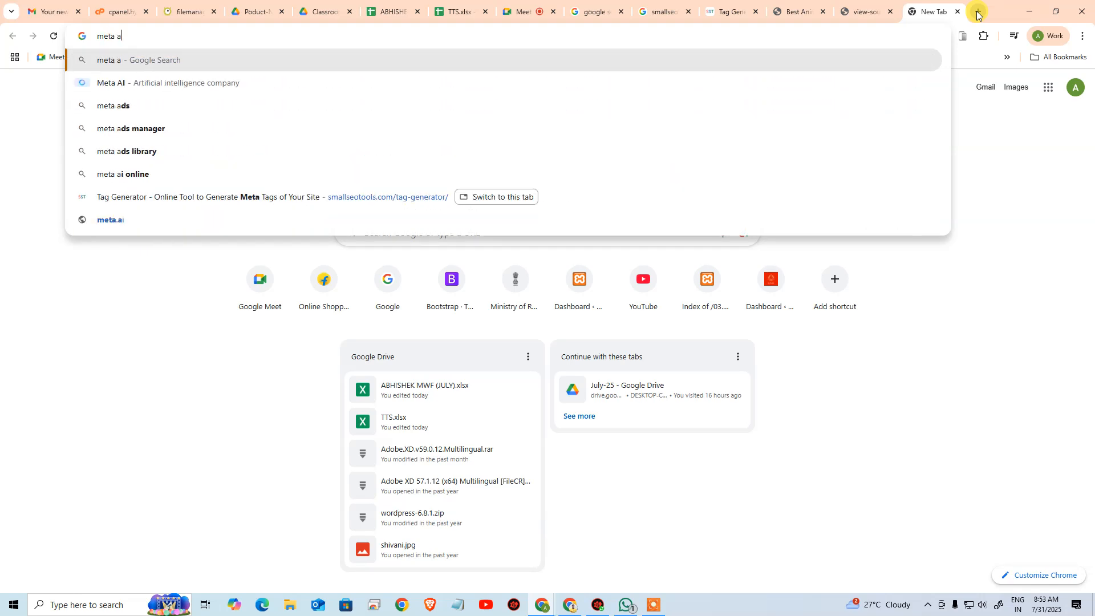
{"action": "key", "text": "BackSpace"}
{"action": "key", "text": "BackSpace"}
{"action": "type", "text": "tags"}
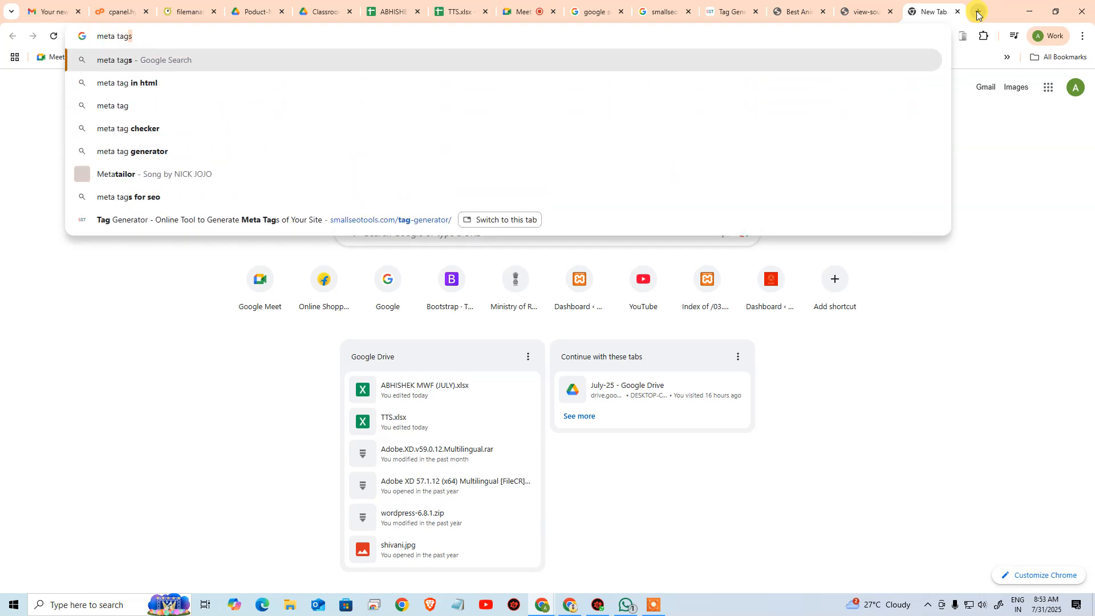
{"action": "key", "text": "BackSpace"}
{"action": "type", "text": "ge"}
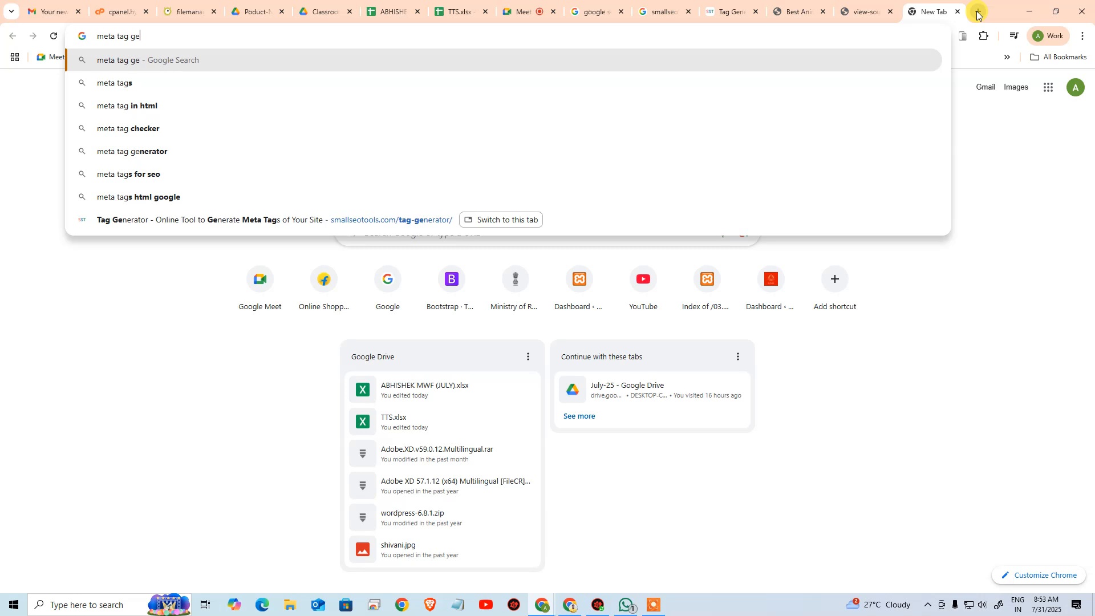
{"action": "type", "text": "nerator"}
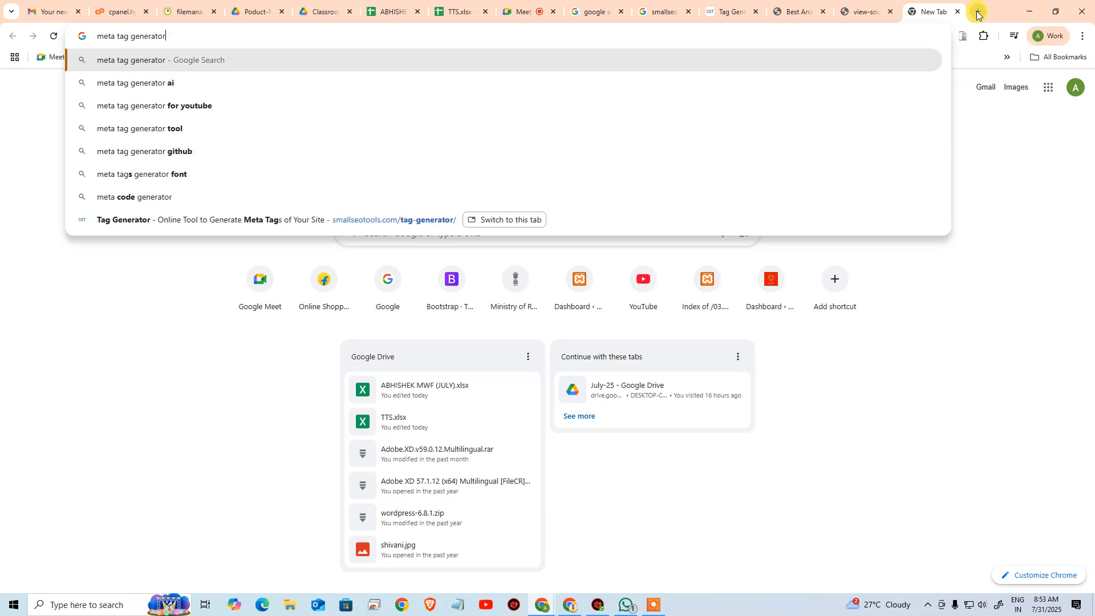
{"action": "key", "text": "Return"}
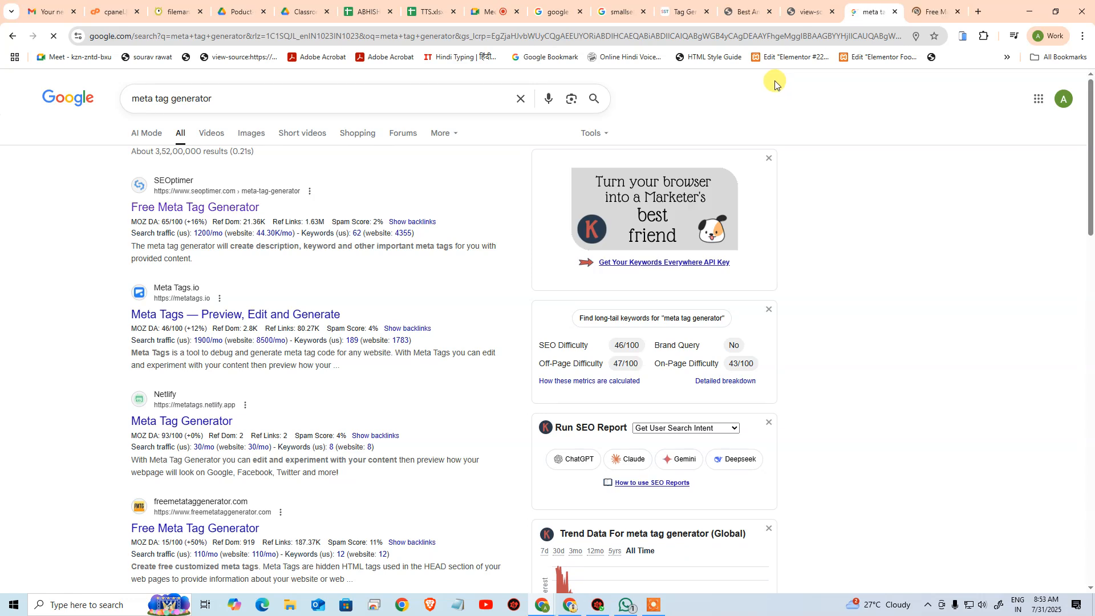
- Open SEOptimer's Free Meta Tag Generator and review its form fields
{"action": "left_click", "coordinate": [939, 11]}
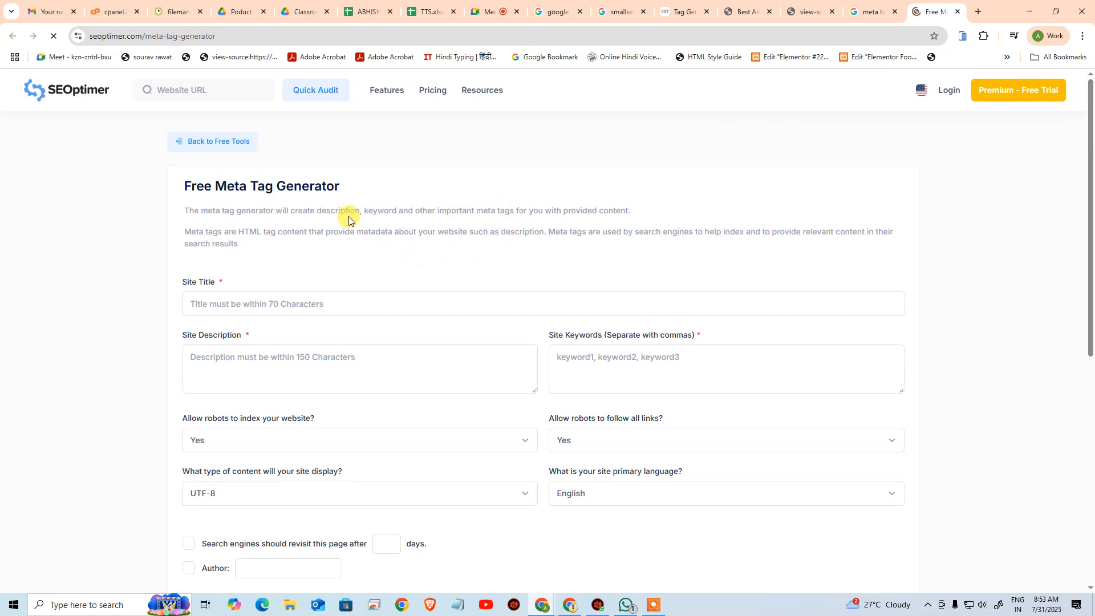
{"action": "scroll", "coordinate": [375, 244], "scroll_direction": "down", "scroll_amount": 3}
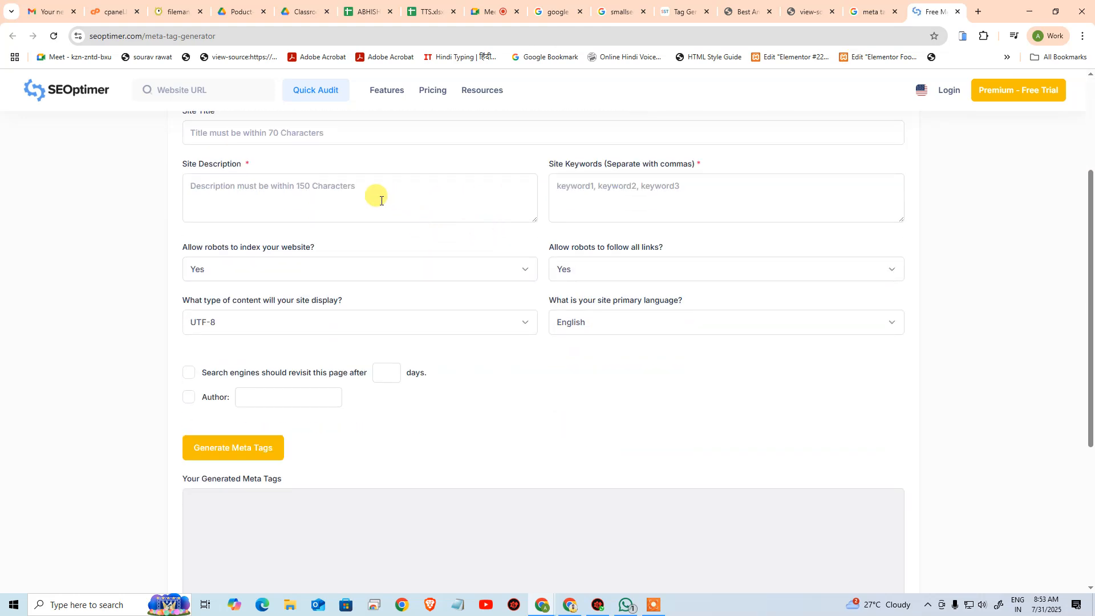
{"action": "scroll", "coordinate": [381, 199], "scroll_direction": "up", "scroll_amount": 2}
- Copy the title "Best Animation Institute in Delhi" from the Arena Animation page source and paste it as the SEOptimer site title
{"action": "left_click", "coordinate": [334, 245]}
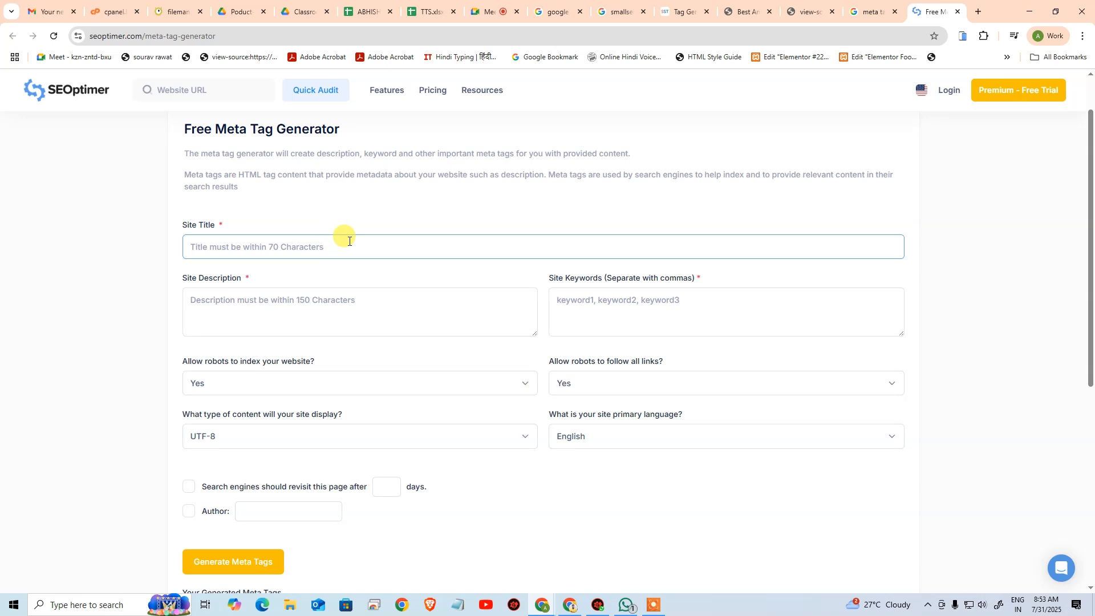
{"action": "left_click", "coordinate": [809, 12]}
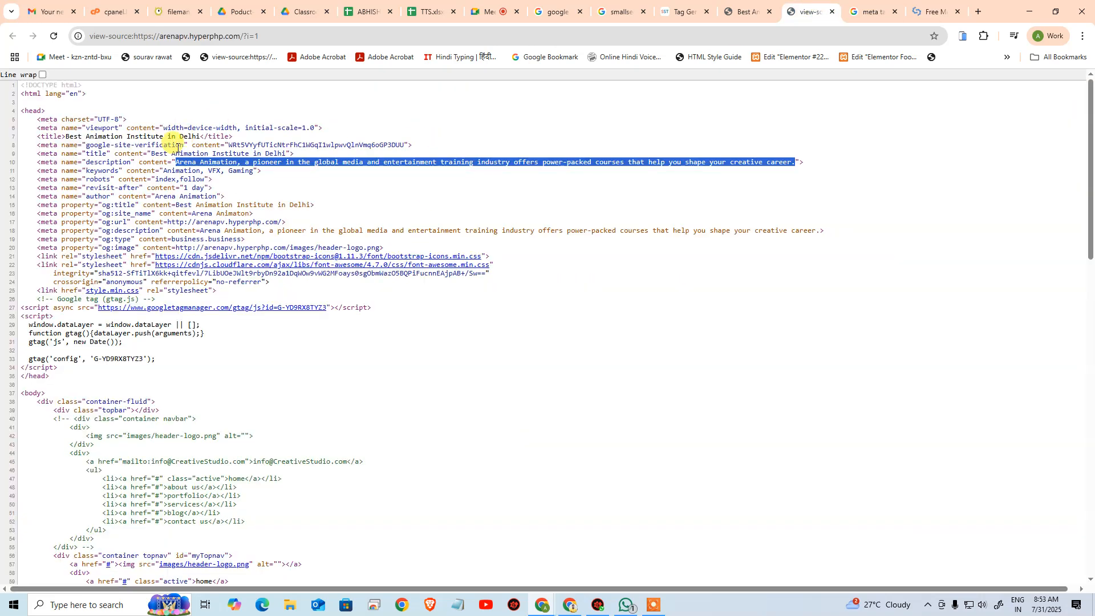
{"action": "left_click", "coordinate": [171, 144]}
{"action": "left_click_drag", "start_coordinate": [68, 136], "coordinate": [204, 137]}
{"action": "key", "text": "ctrl+c"}
{"action": "left_click", "coordinate": [936, 12]}
{"action": "key", "text": "ctrl+v"}
- Paste the Arena Animation text from the clipboard history as the site description and set the keywords to "Animation, Gaming, VFX"
{"action": "left_click", "coordinate": [348, 311]}
{"action": "key", "text": "super+v"}
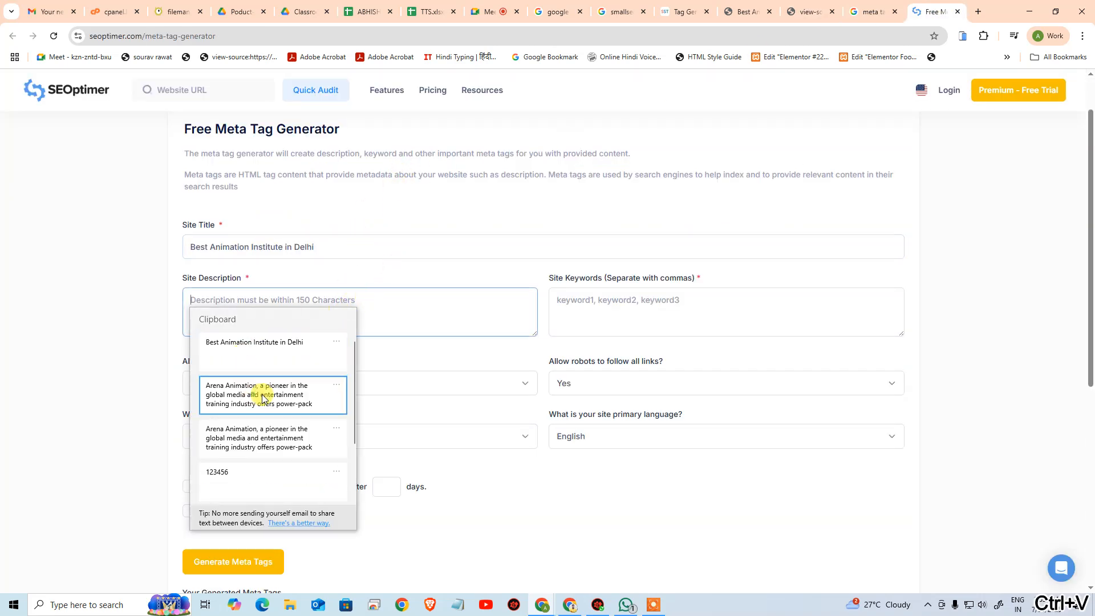
{"action": "left_click", "coordinate": [253, 397]}
{"action": "left_click", "coordinate": [624, 300]}
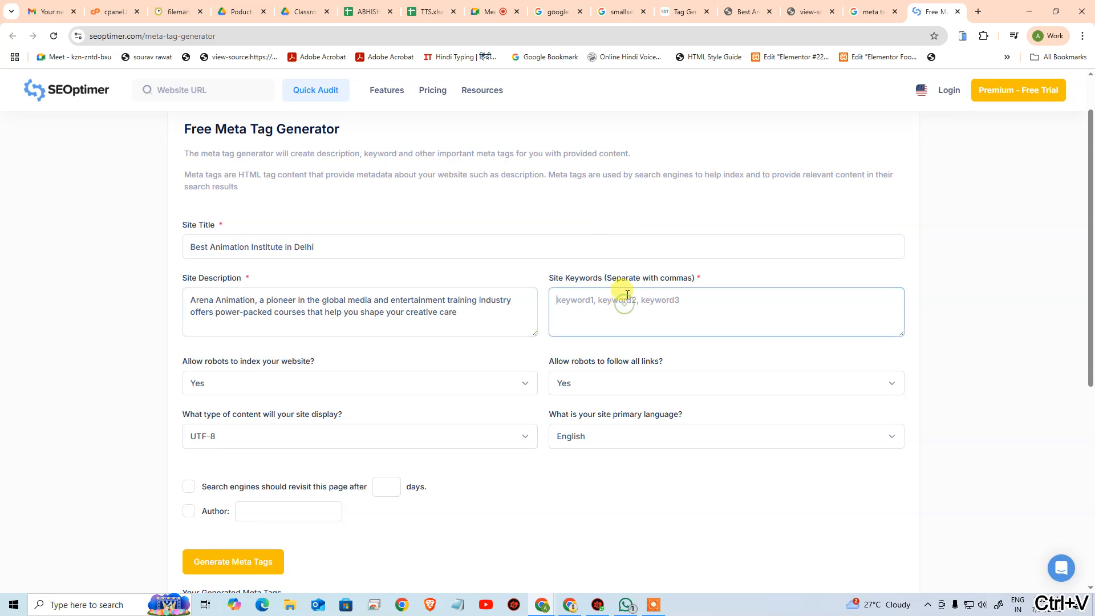
{"action": "type", "text": "Animation, Gaming, VFX"}
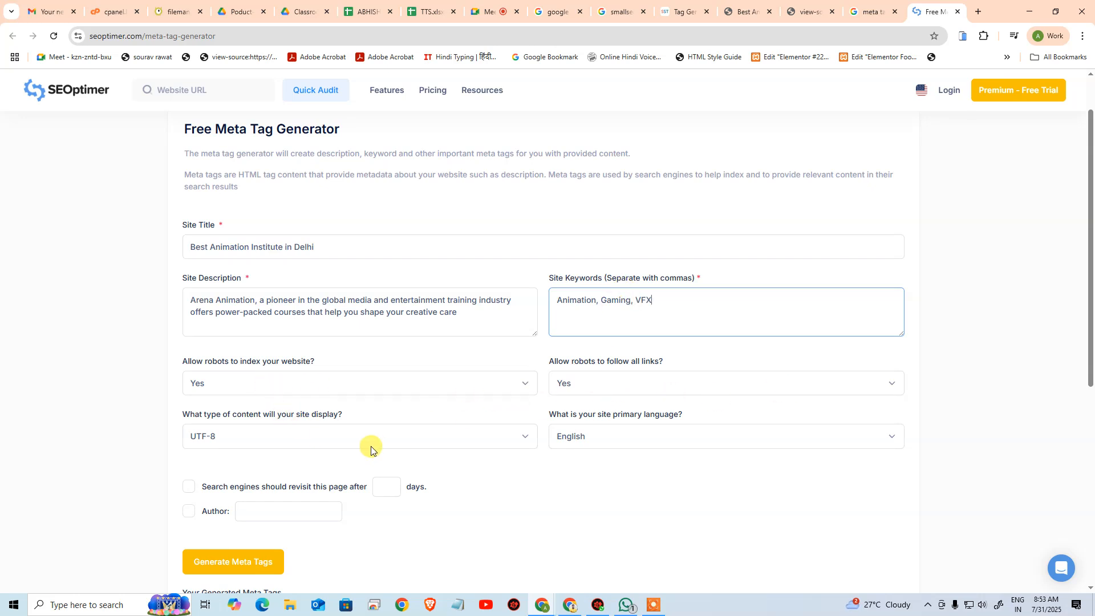
- Enable the search engine revisit option at 3 days and the author option, entering "Arena Animation" as the author
{"action": "scroll", "coordinate": [176, 381], "scroll_direction": "down", "scroll_amount": 2}
{"action": "left_click", "coordinate": [188, 397]}
{"action": "left_click", "coordinate": [194, 375]}
{"action": "left_click", "coordinate": [385, 372]}
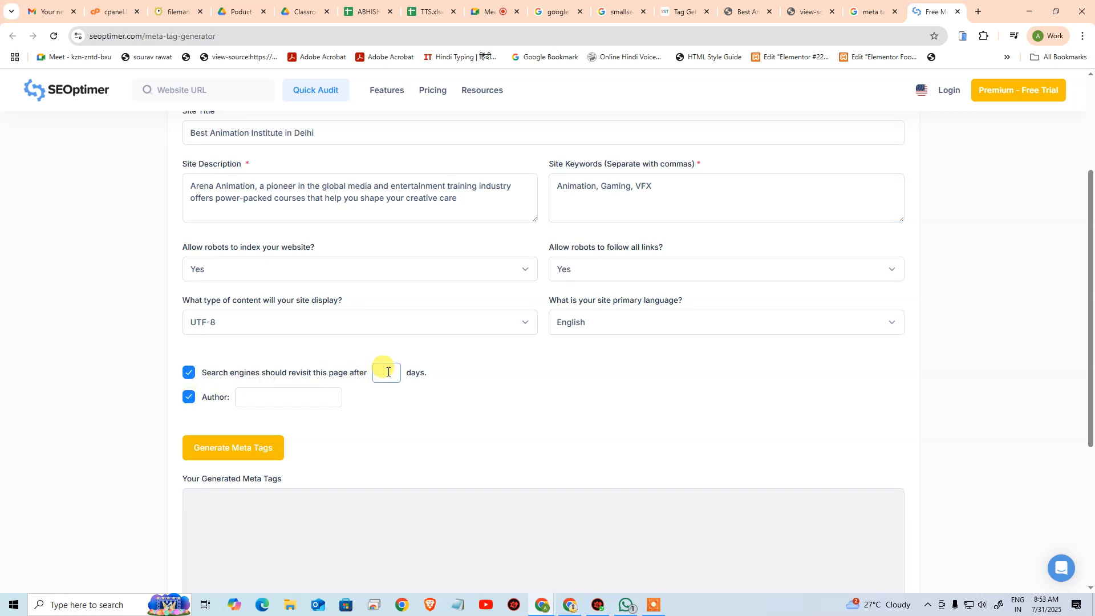
{"action": "left_click", "coordinate": [271, 396]}
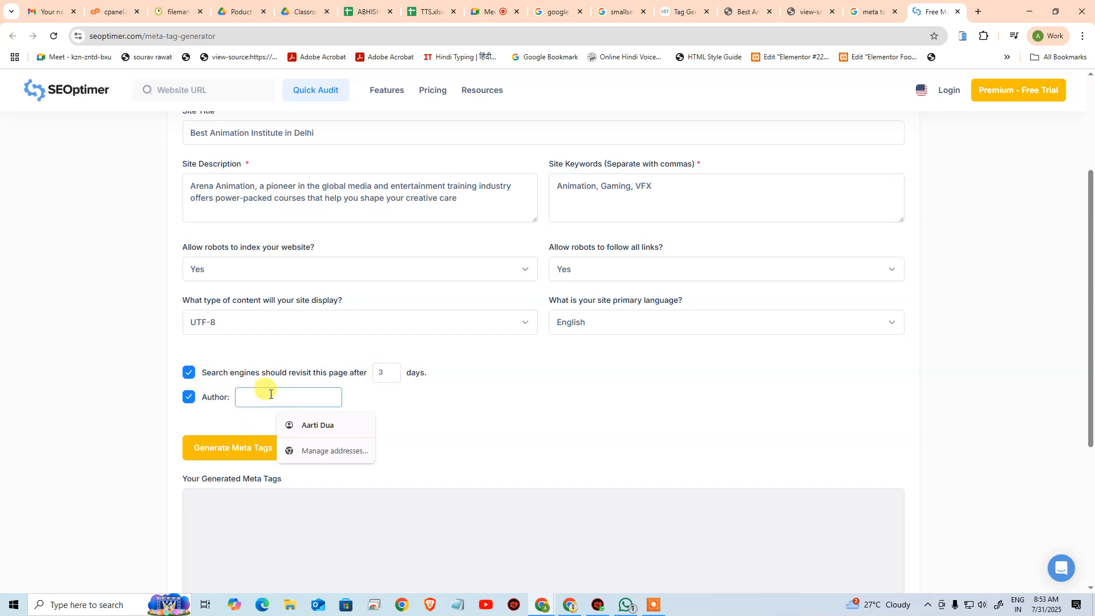
{"action": "type", "text": "Arena"}
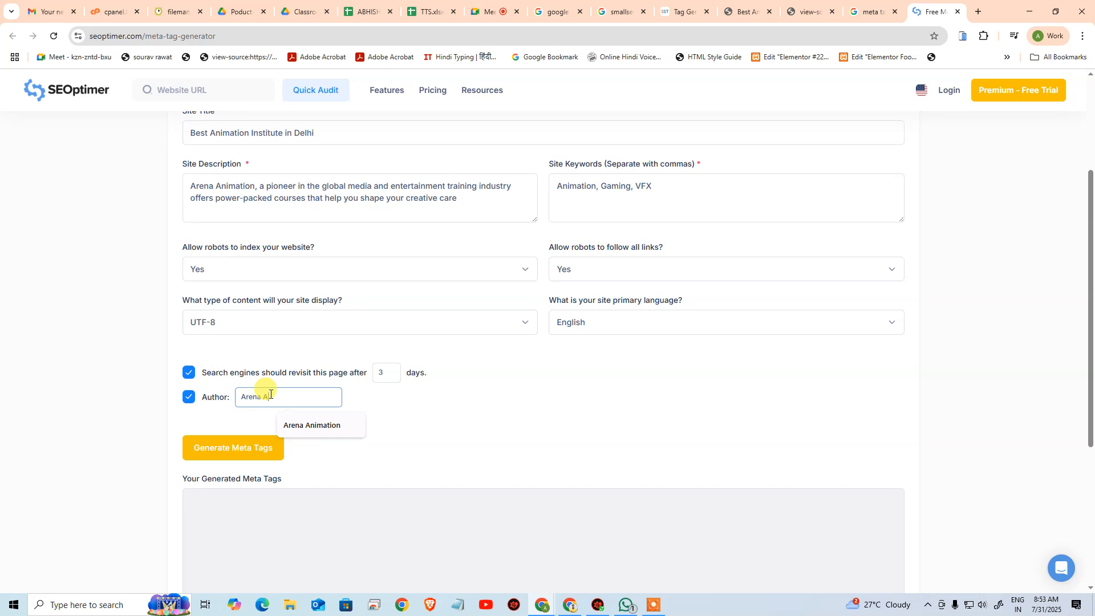
{"action": "type", "text": " A"}
{"action": "key", "text": "Down"}
{"action": "key", "text": "Return"}
- Generate the meta tags and highlight the title tag line in the generated output
{"action": "scroll", "coordinate": [271, 393], "scroll_direction": "down", "scroll_amount": 3}
{"action": "left_click", "coordinate": [280, 282]}
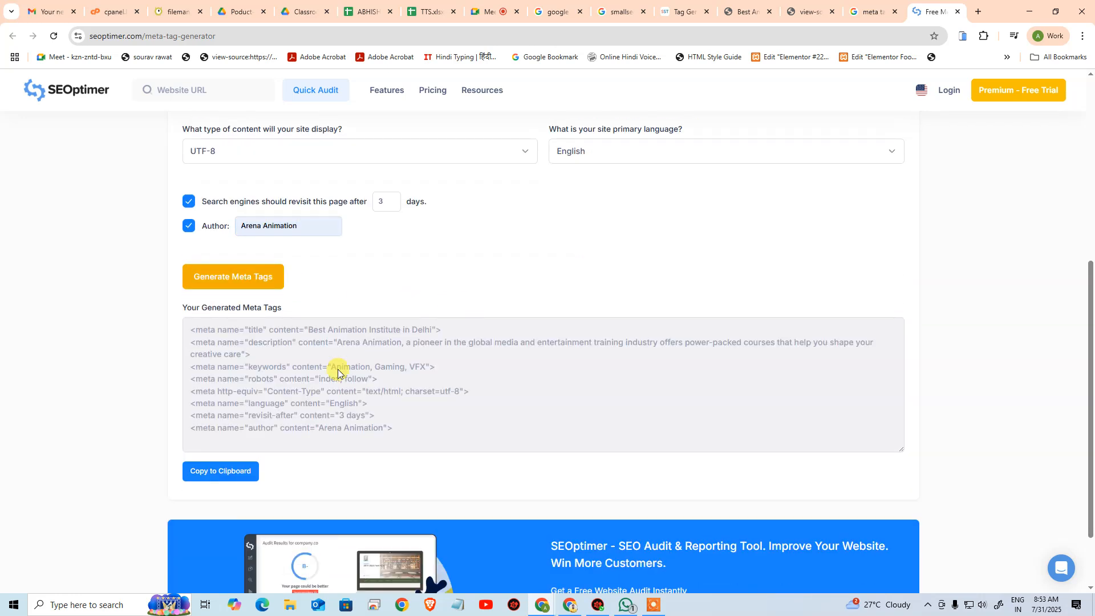
{"action": "left_click_drag", "start_coordinate": [188, 333], "coordinate": [355, 367]}
{"action": "left_click", "coordinate": [354, 367]}
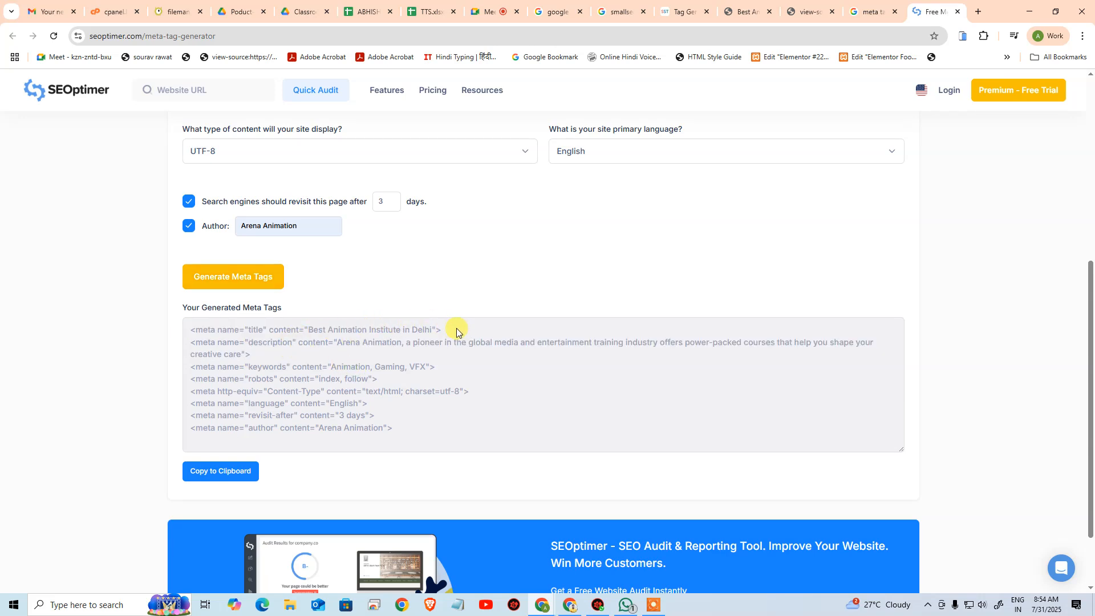
{"action": "left_click_drag", "start_coordinate": [435, 332], "coordinate": [184, 330]}
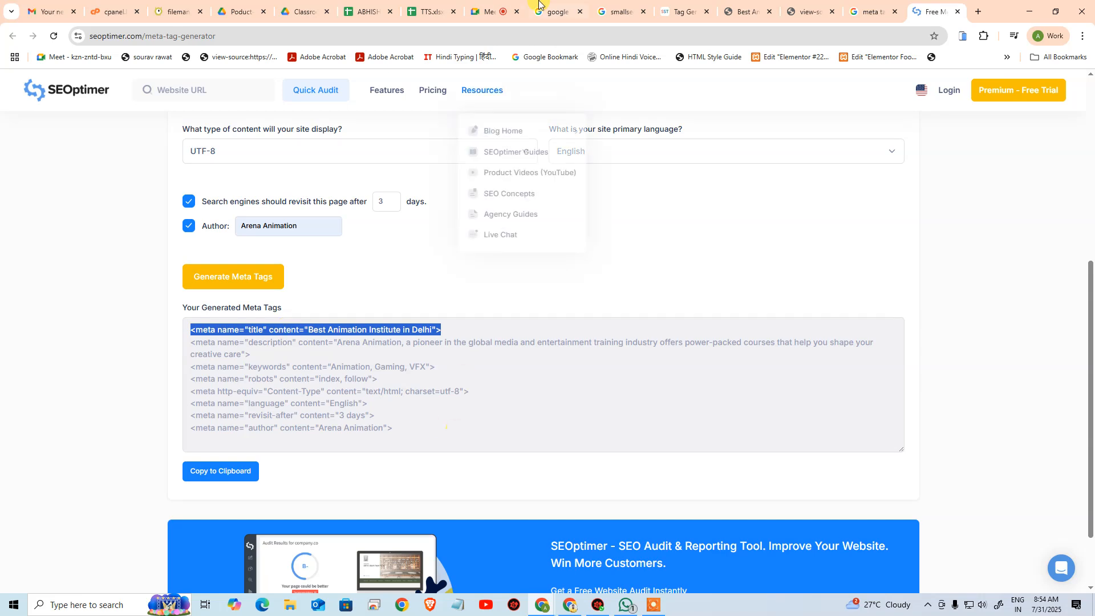
- Search Google for "site:arenapv.hyperphp.com/" in a new browser tab
{"action": "left_click", "coordinate": [980, 15]}
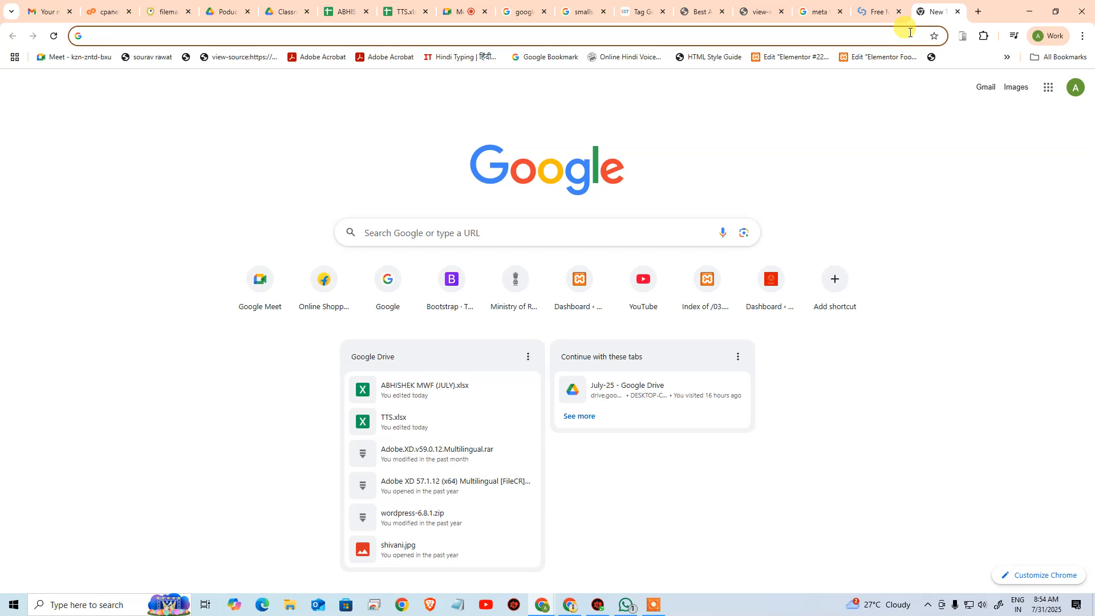
{"action": "type", "text": "site:"}
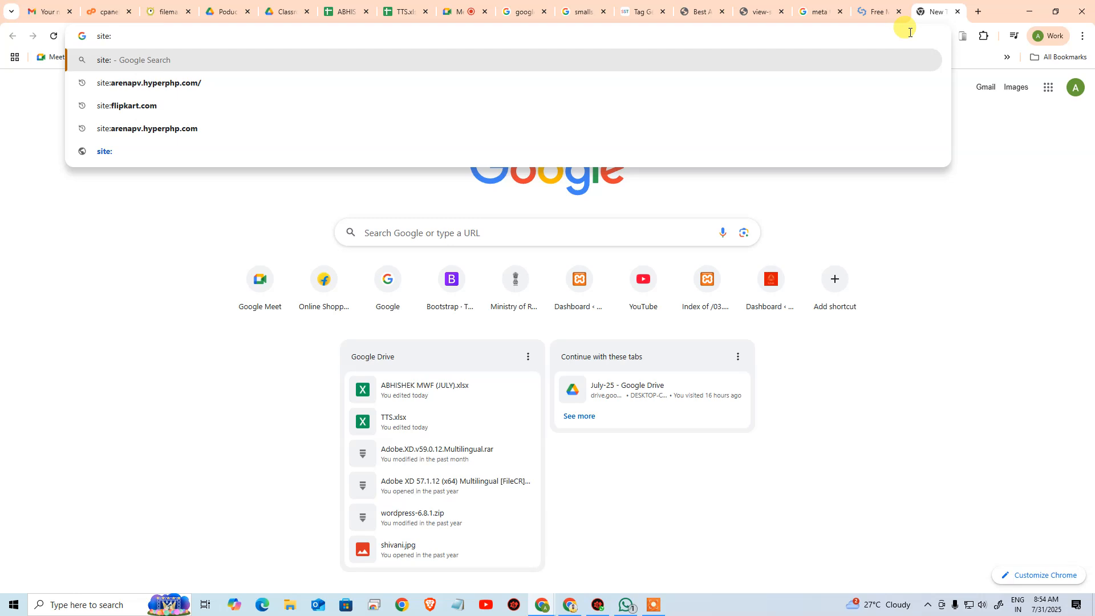
{"action": "key", "text": "Down"}
{"action": "key", "text": "Return"}
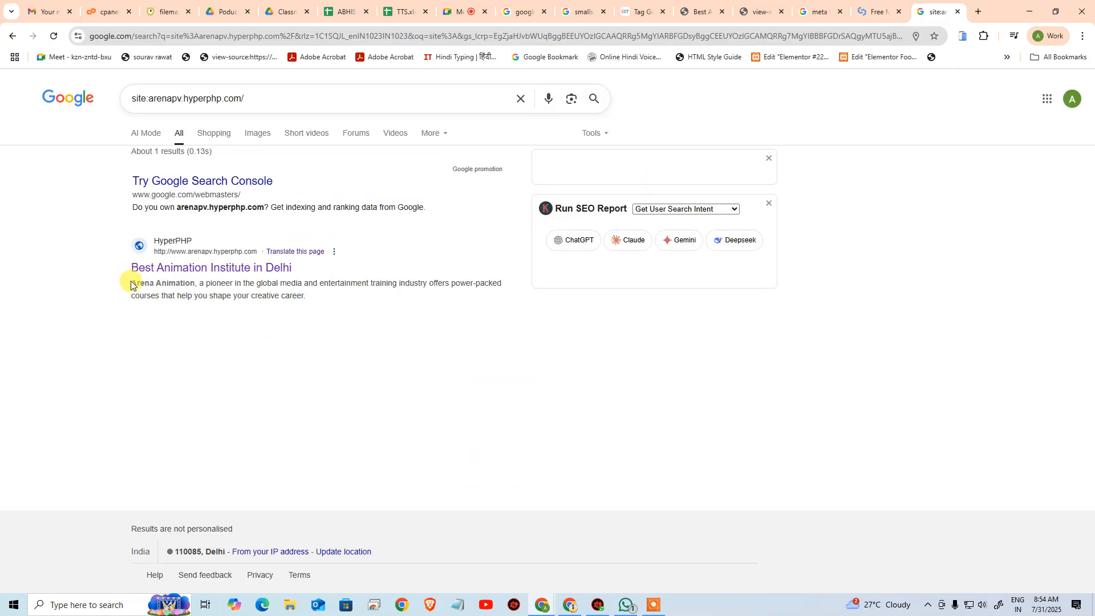
- Copy the Arena Animation description from the search result and find it in the site's page source, examining the Open Graph tags
{"action": "left_click_drag", "start_coordinate": [134, 286], "coordinate": [332, 294]}
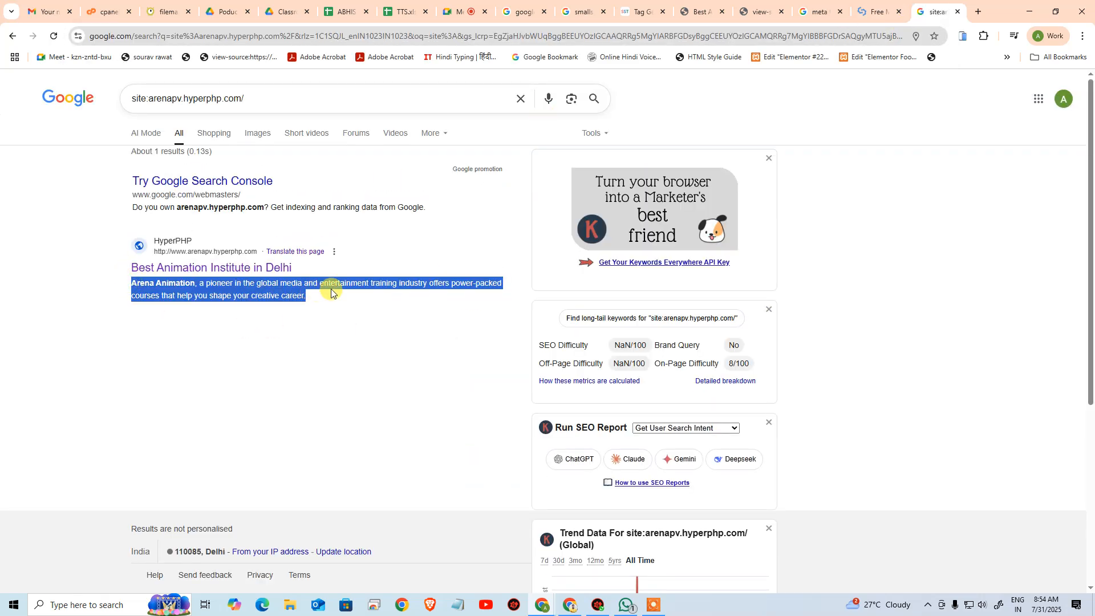
{"action": "key", "text": "ctrl+c"}
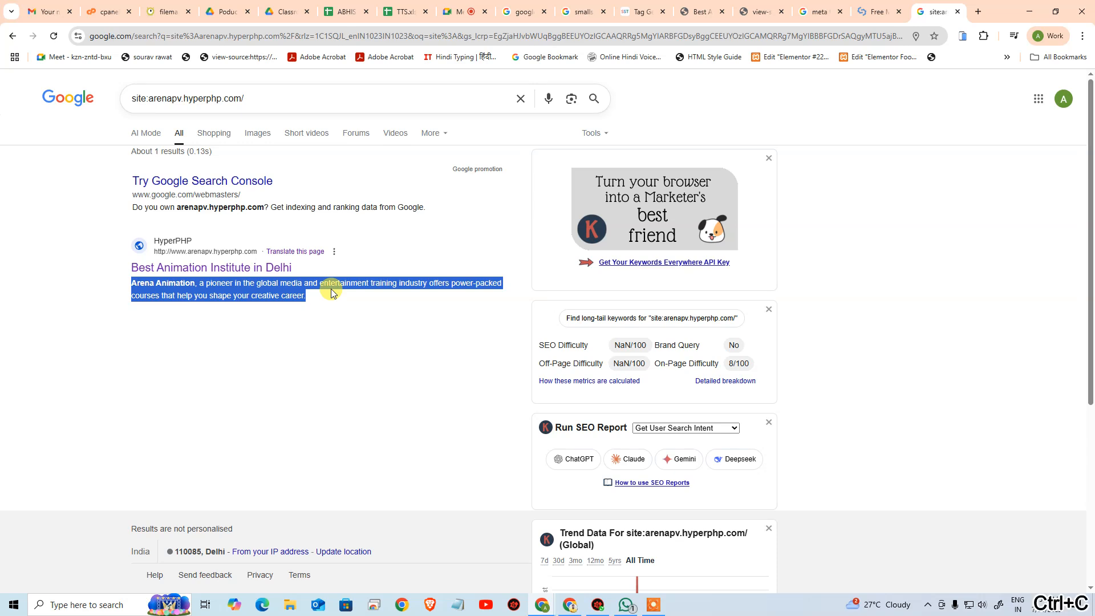
{"action": "left_click", "coordinate": [766, 8]}
{"action": "key", "text": "ctrl+f"}
{"action": "key", "text": "ctrl+v"}
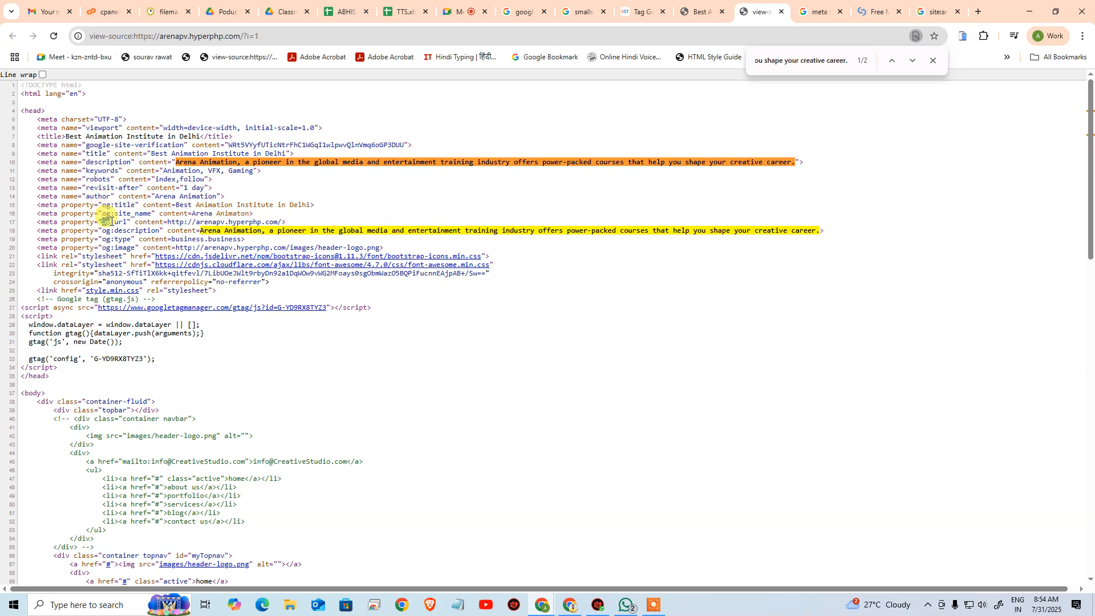
{"action": "left_click_drag", "start_coordinate": [102, 241], "coordinate": [104, 248]}
{"action": "left_click", "coordinate": [680, 324]}
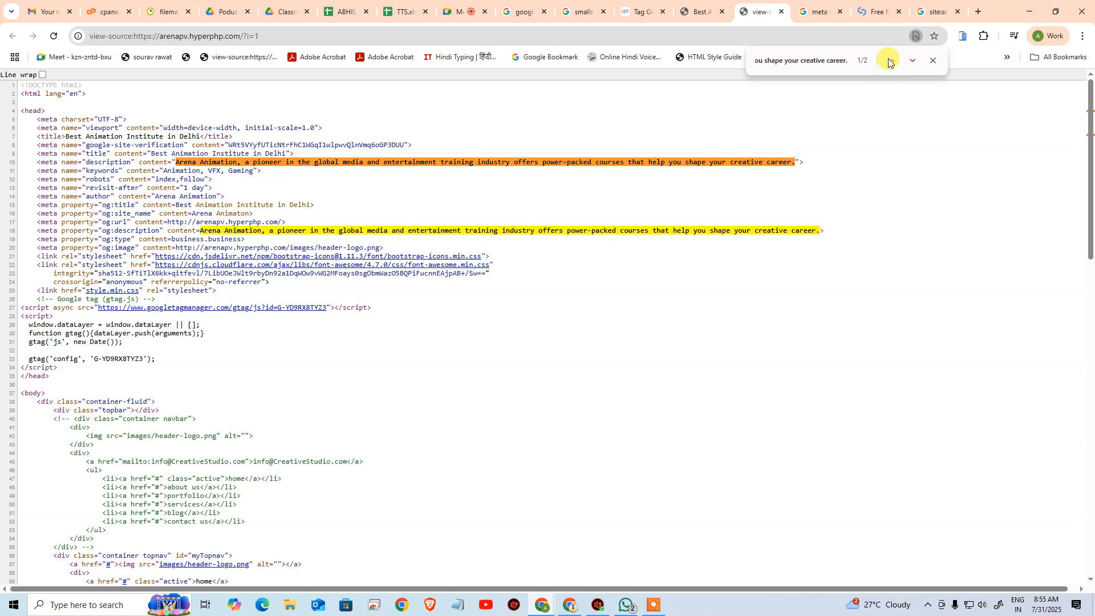
- Open the aajtak.in news site in a new browser tab
{"action": "left_click", "coordinate": [977, 12]}
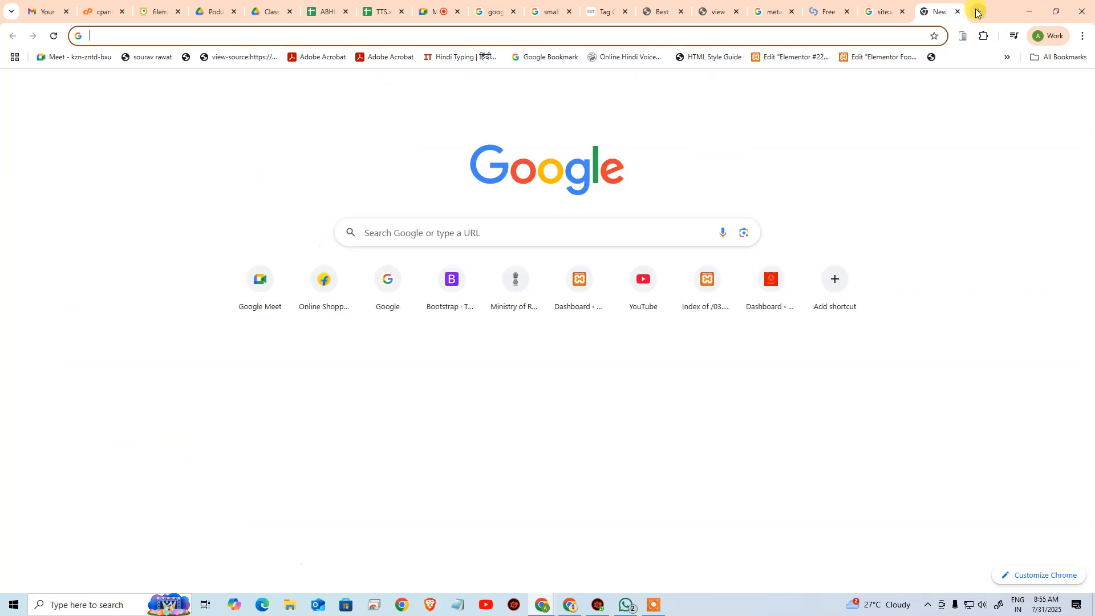
{"action": "left_click", "coordinate": [596, 38]}
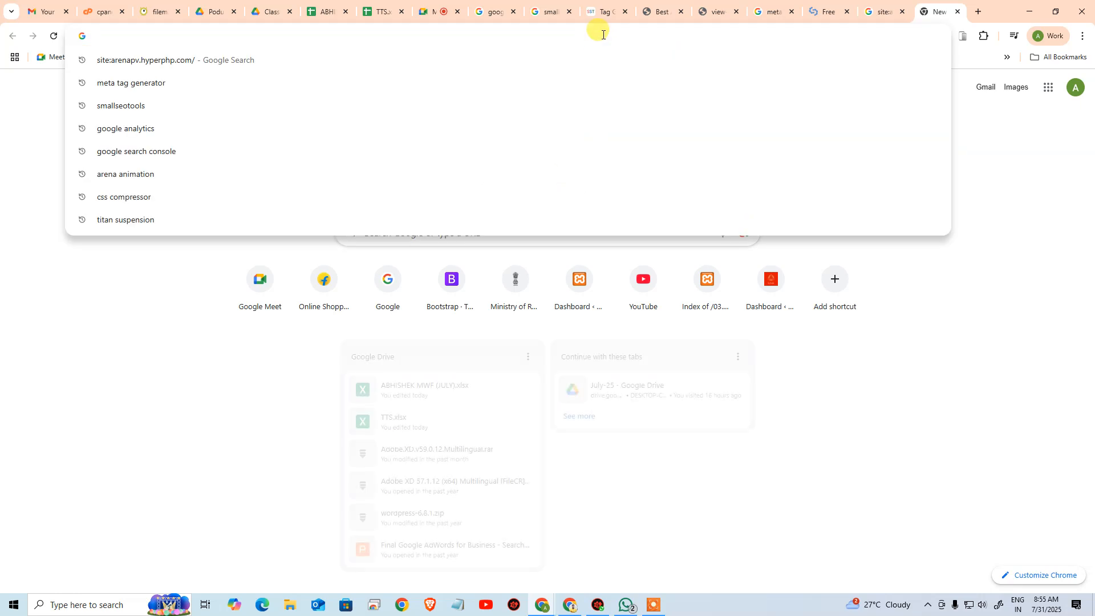
{"action": "type", "text": "aajta"}
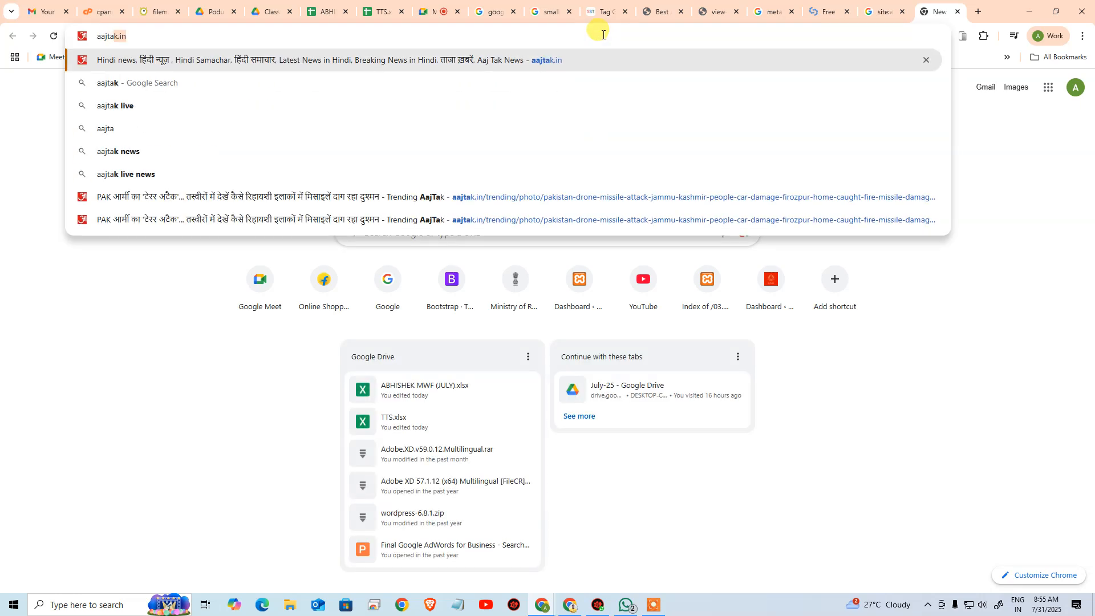
{"action": "key", "text": "Return"}
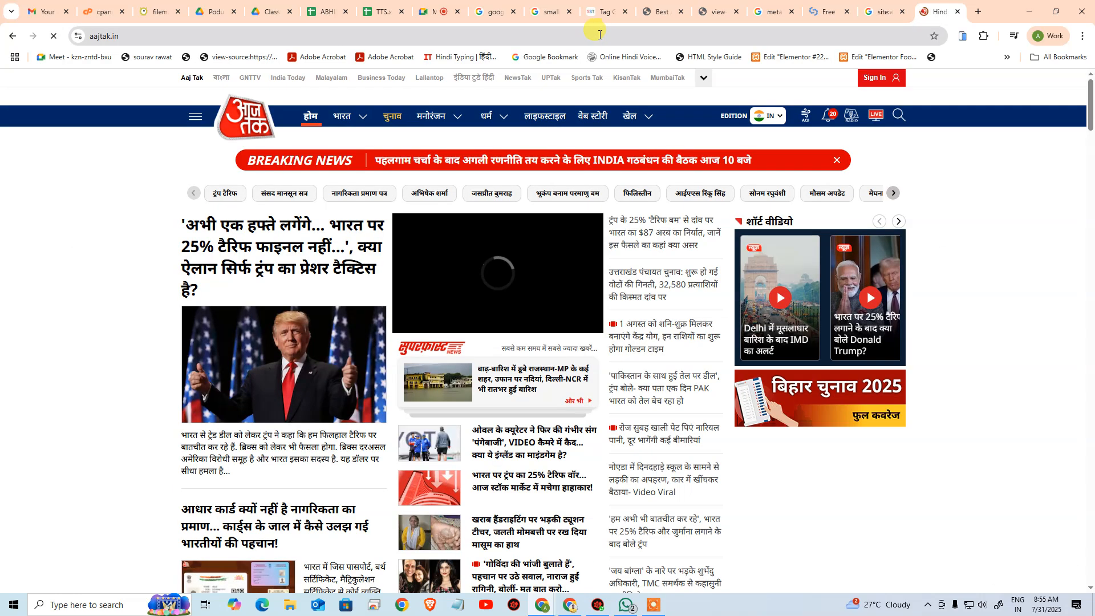
- Copy the aajtak.in address, paste it into a WhatsApp group chat draft to preview its link card, and select the draft text
{"action": "left_click", "coordinate": [601, 35]}
{"action": "key", "text": "ctrl+c"}
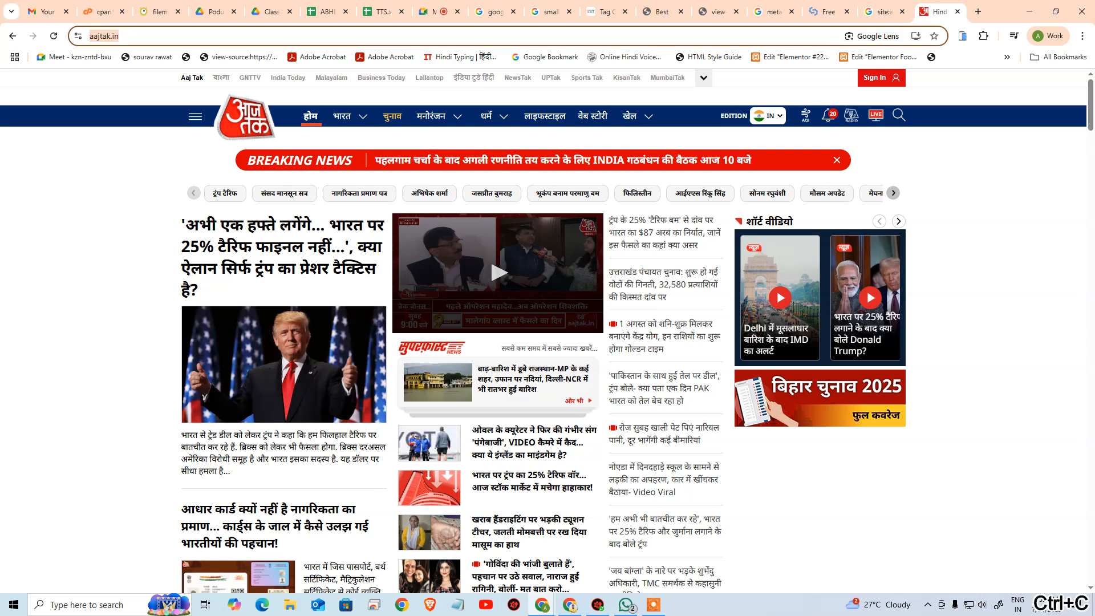
{"action": "left_click", "coordinate": [626, 605]}
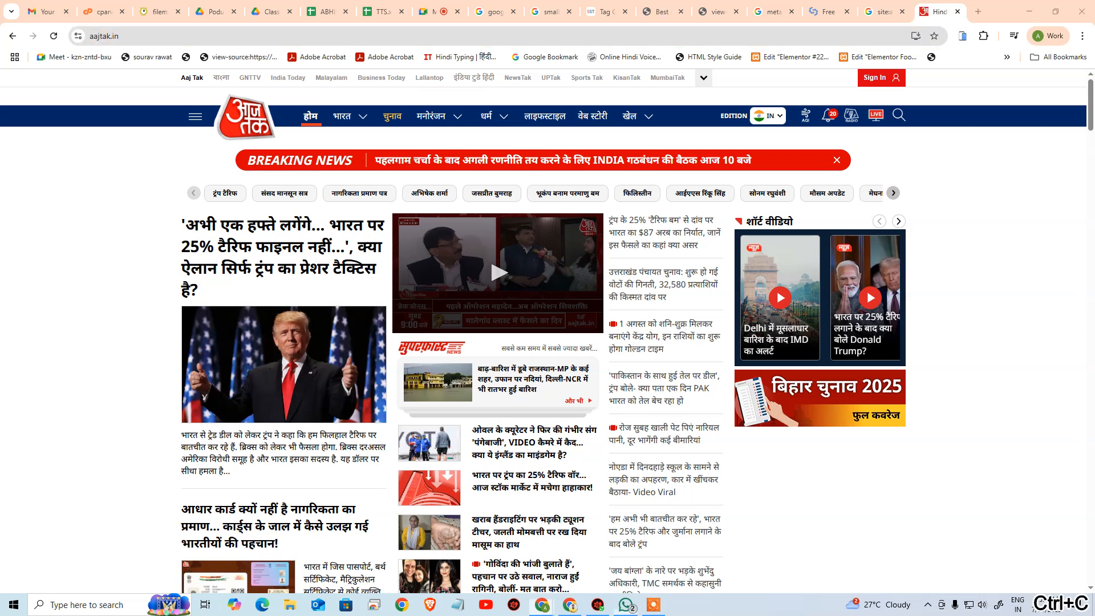
{"action": "key", "text": "ctrl+v"}
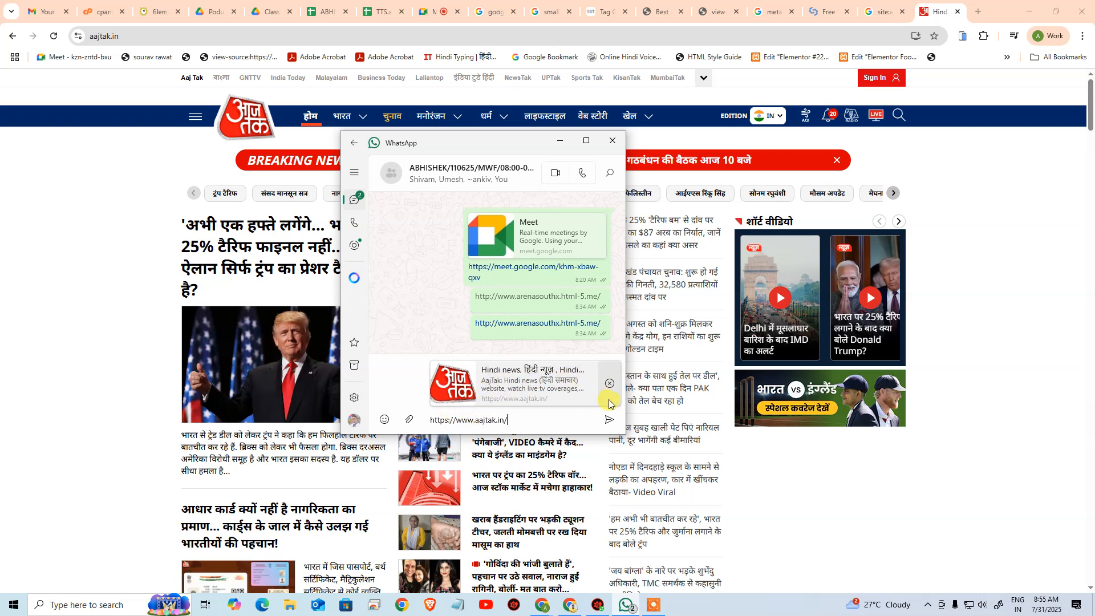
{"action": "left_click_drag", "start_coordinate": [520, 144], "coordinate": [1094, 244]}
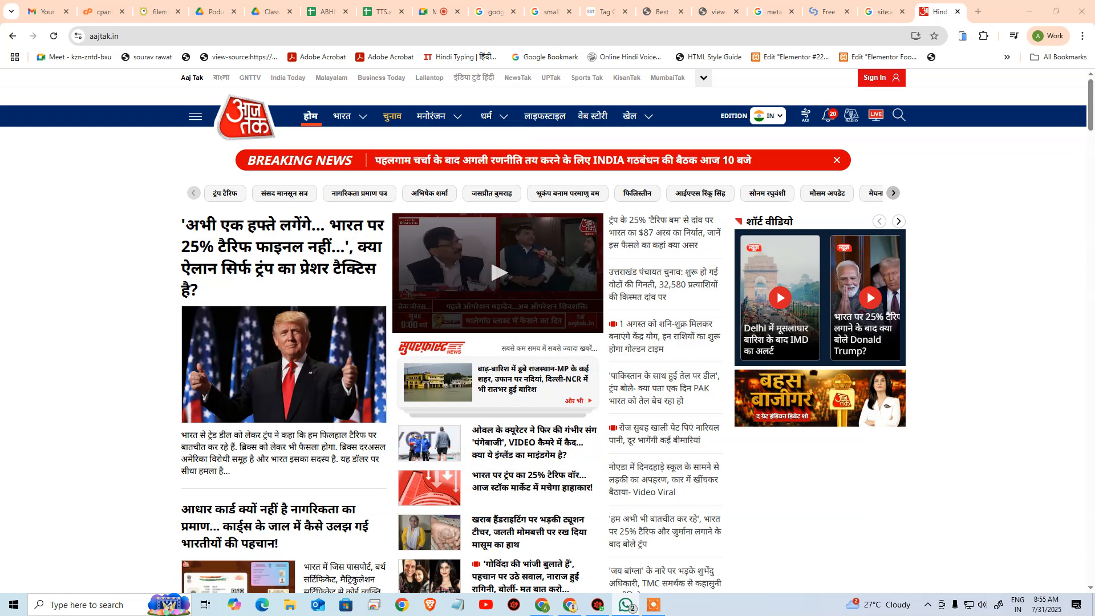
{"action": "key", "text": "ctrl+a"}
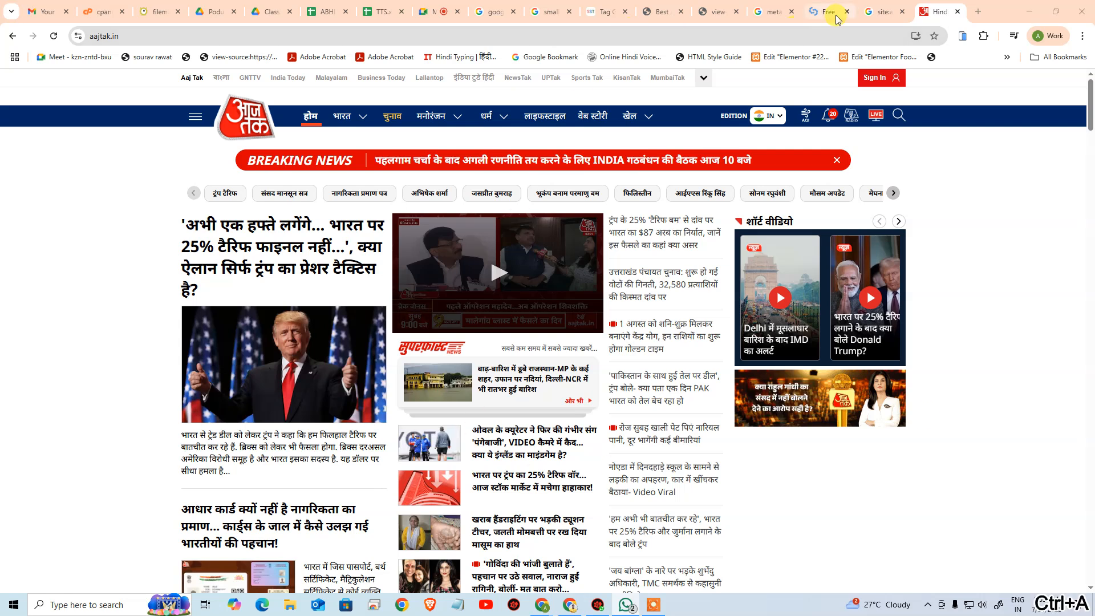
- Open the og:image address from the Arena Animation page source to view header-logo.png, and close that tab
{"action": "mouse_move", "coordinate": [837, 19]}
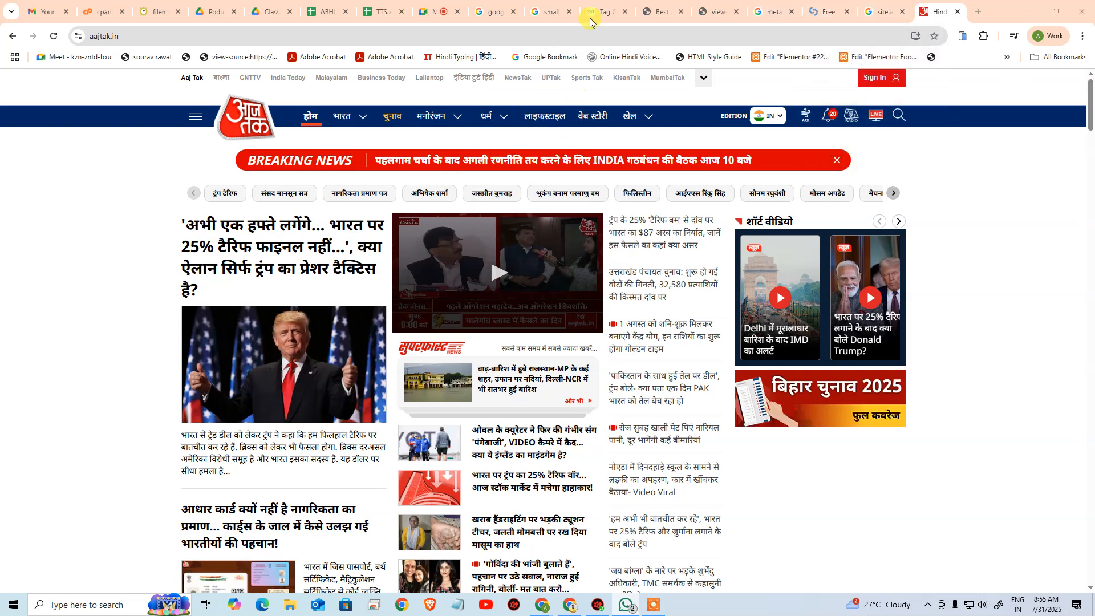
{"action": "left_click", "coordinate": [720, 11]}
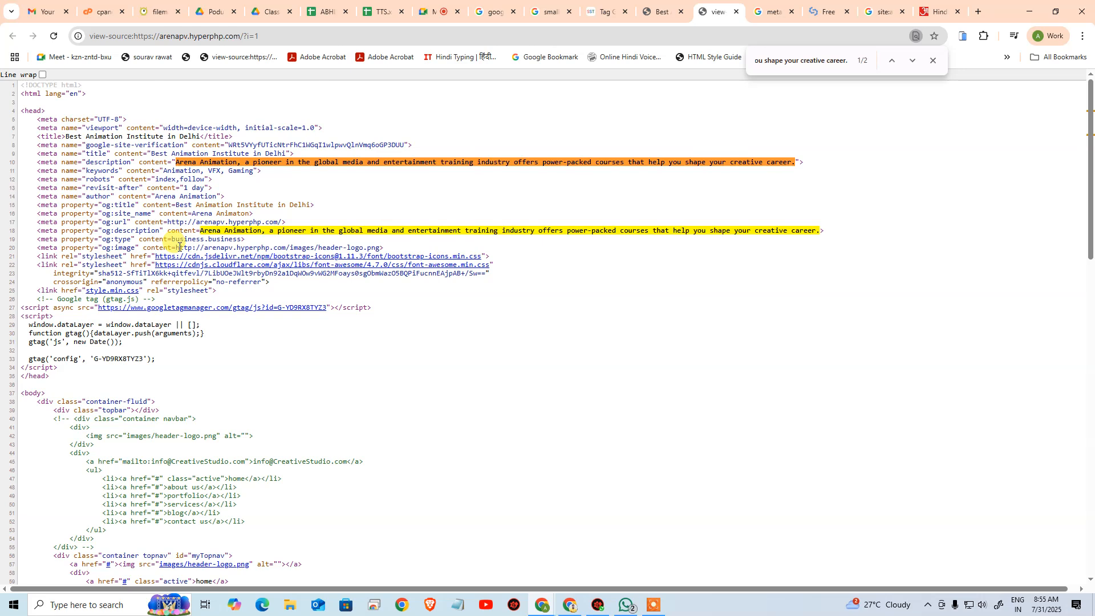
{"action": "left_click_drag", "start_coordinate": [177, 248], "coordinate": [876, 40]}
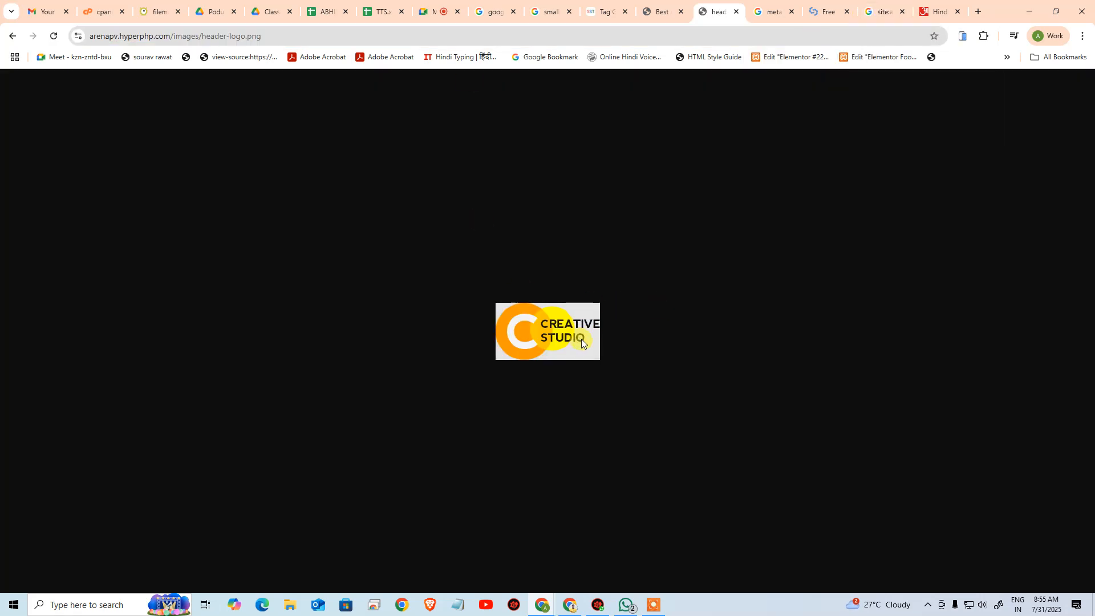
{"action": "left_click", "coordinate": [736, 11]}
- Close the aajtak.in and site search tabs and clear the text selection in SEOptimer's generated tags
{"action": "left_click", "coordinate": [882, 9]}
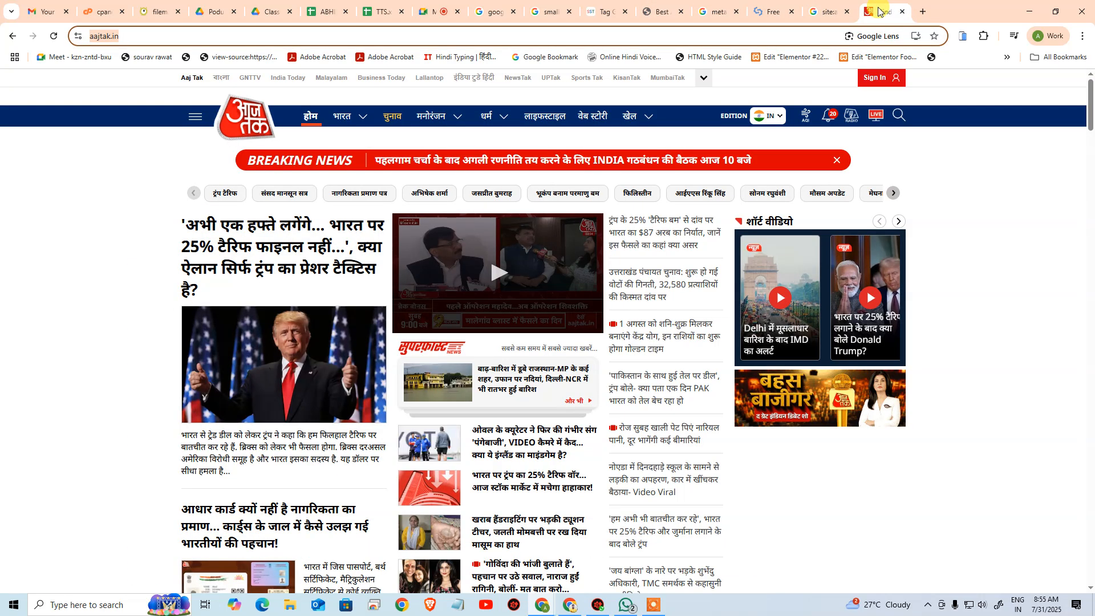
{"action": "left_click", "coordinate": [902, 12]}
{"action": "left_click", "coordinate": [903, 11]}
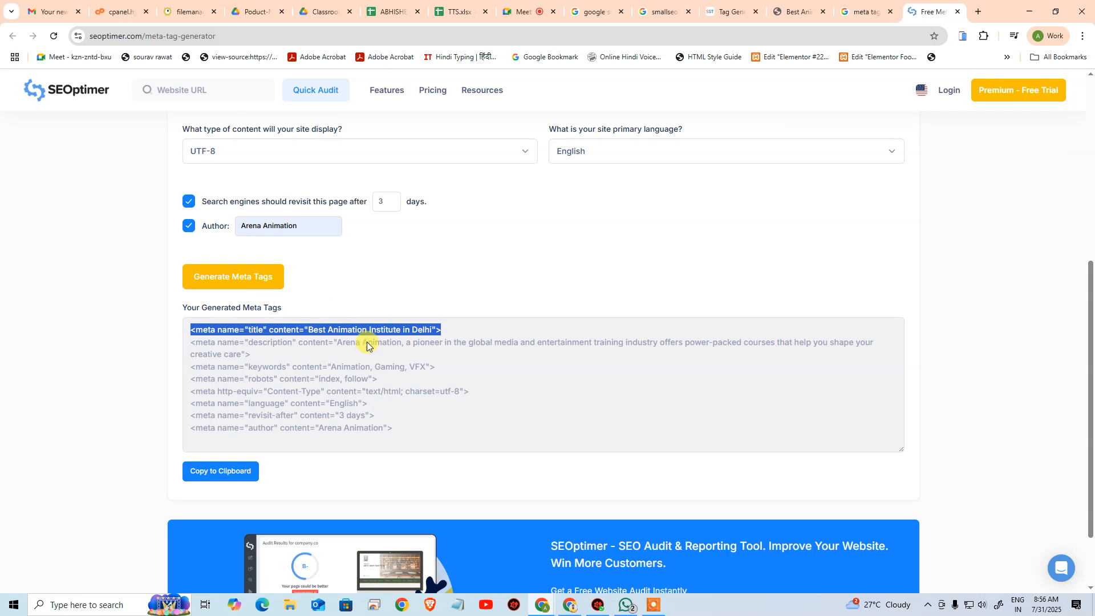
{"action": "left_click", "coordinate": [391, 403]}
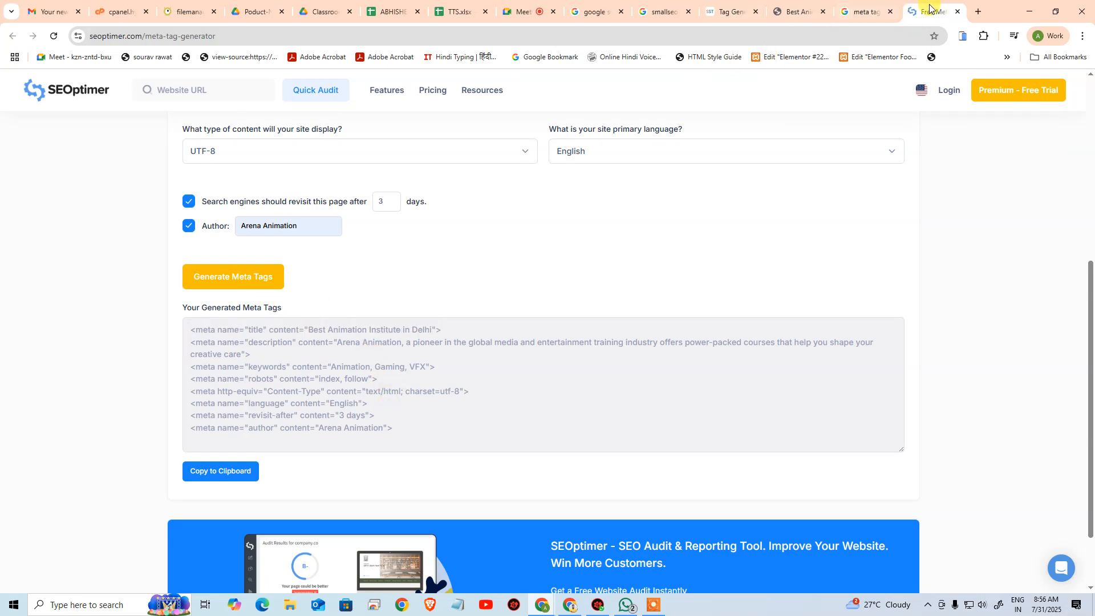
- Replace the "meta tag generator" Google search with "open graph meta tag"
{"action": "left_click", "coordinate": [864, 12]}
{"action": "left_click_drag", "start_coordinate": [247, 96], "coordinate": [0, 91]}
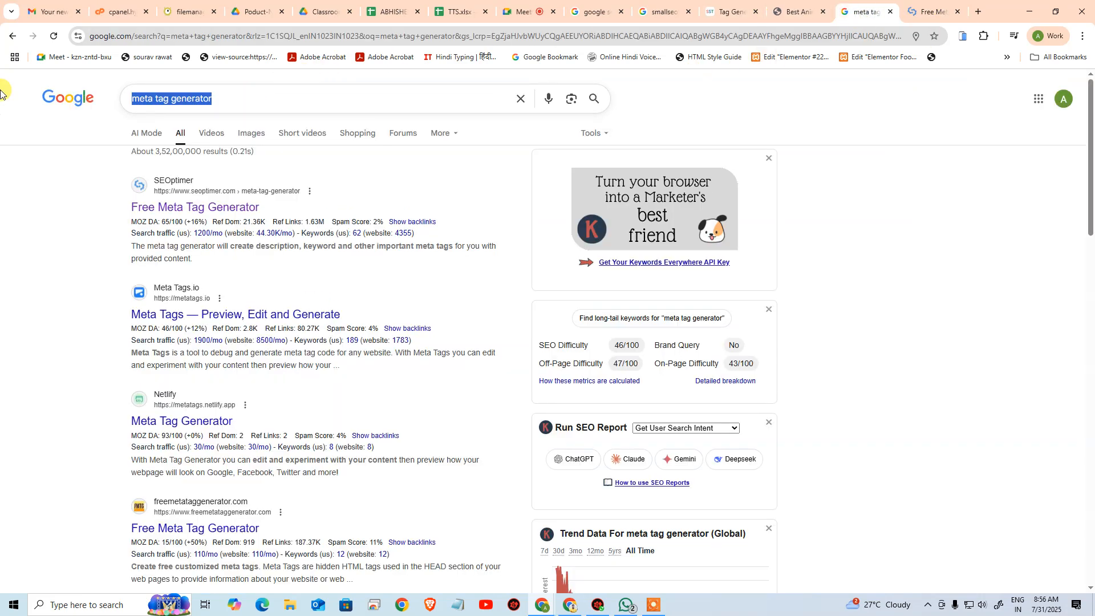
{"action": "type", "text": "open"}
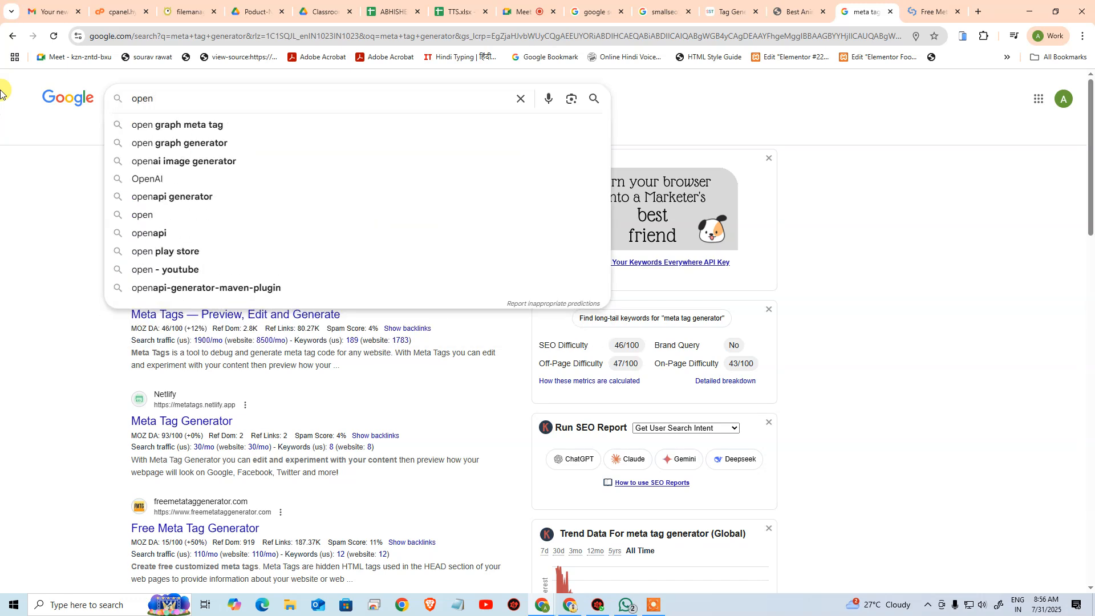
{"action": "key", "text": "Down"}
{"action": "key", "text": "Return"}
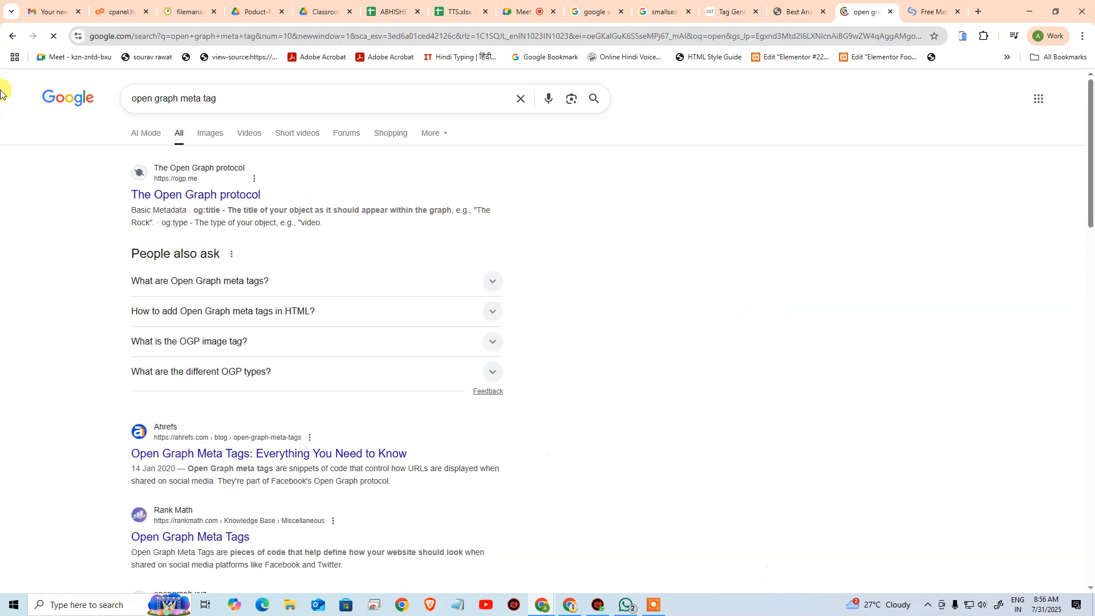
- Open The Open Graph protocol result at ogp.me in a new tab and review its basic, optional and structured metadata sections
{"action": "middle_click", "coordinate": [237, 195]}
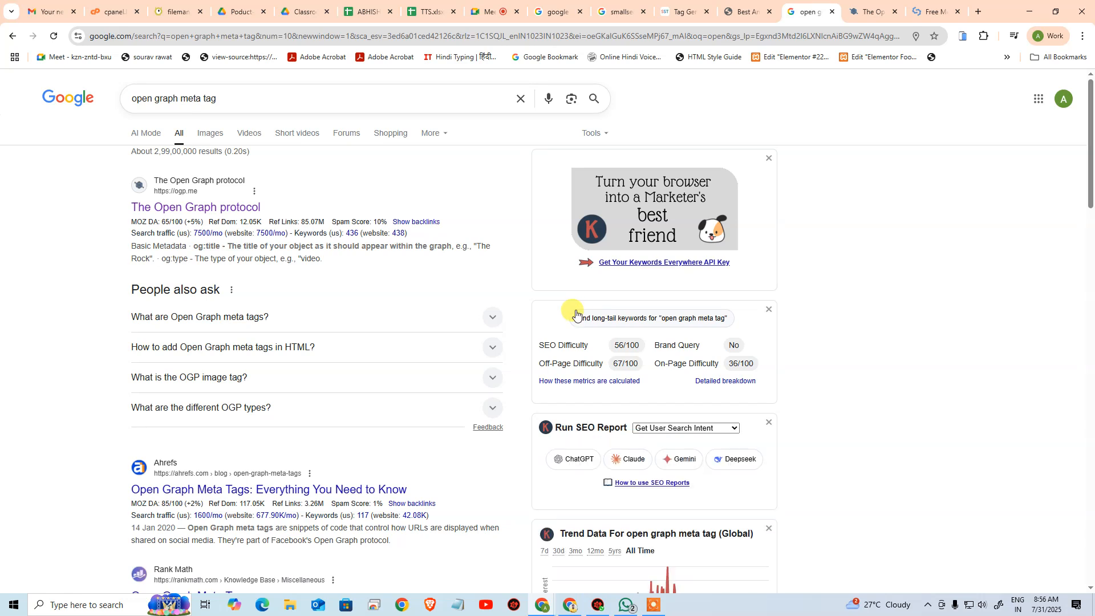
{"action": "left_click", "coordinate": [868, 12]}
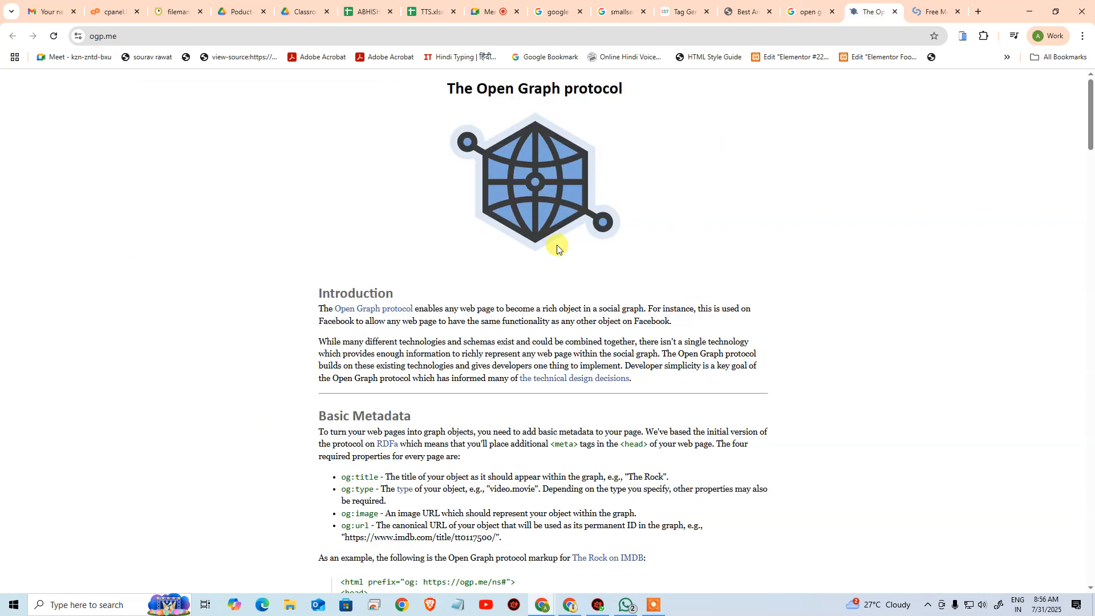
{"action": "scroll", "coordinate": [482, 316], "scroll_direction": "down", "scroll_amount": 4}
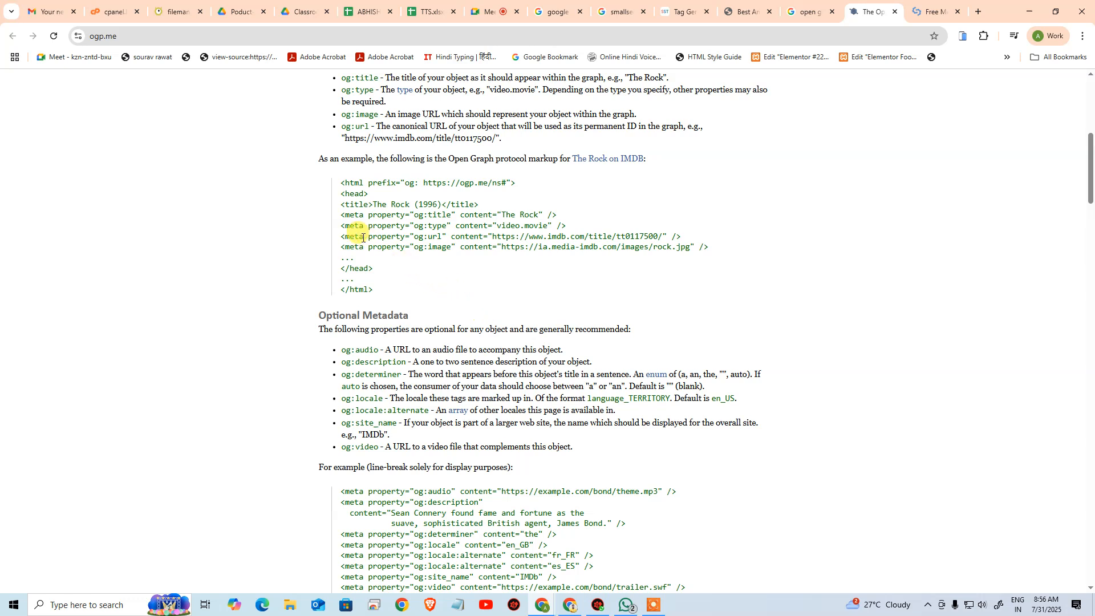
{"action": "scroll", "coordinate": [422, 273], "scroll_direction": "down", "scroll_amount": 6}
{"action": "scroll", "coordinate": [425, 273], "scroll_direction": "down", "scroll_amount": 5}
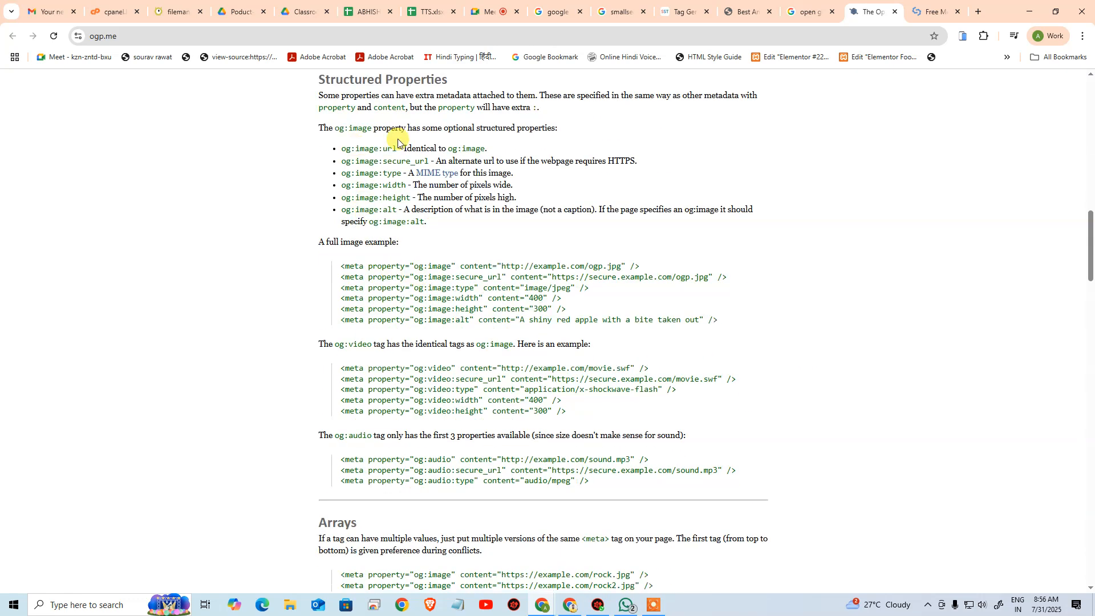
- Review the Arrays, Object Types, Types and Implementations sections of the Open Graph protocol page, and return to its beginning
{"action": "scroll", "coordinate": [397, 329], "scroll_direction": "down", "scroll_amount": 10}
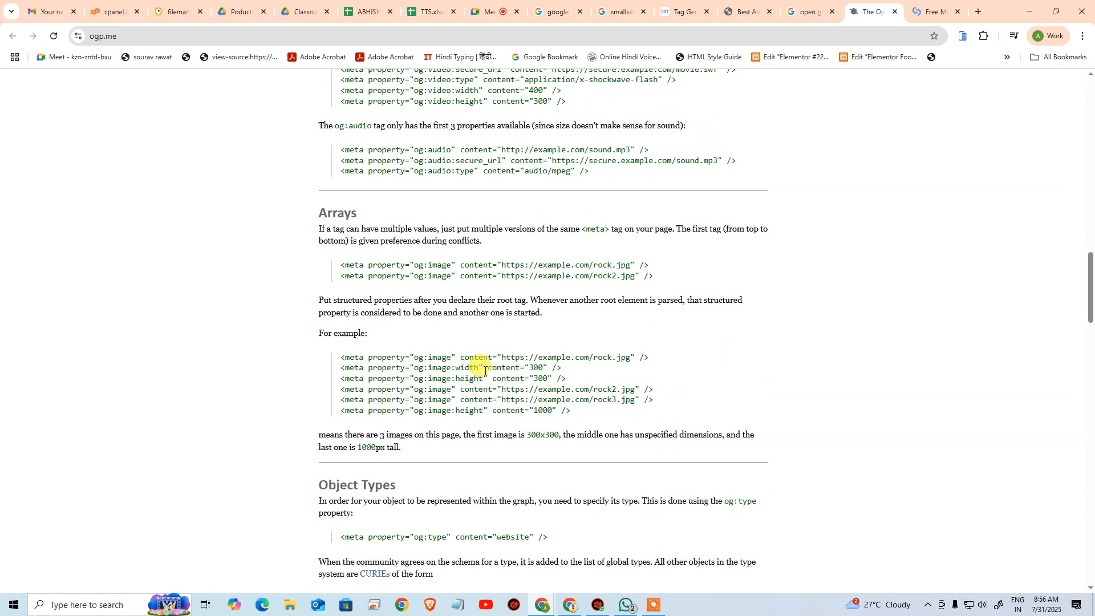
{"action": "scroll", "coordinate": [523, 363], "scroll_direction": "down", "scroll_amount": 12}
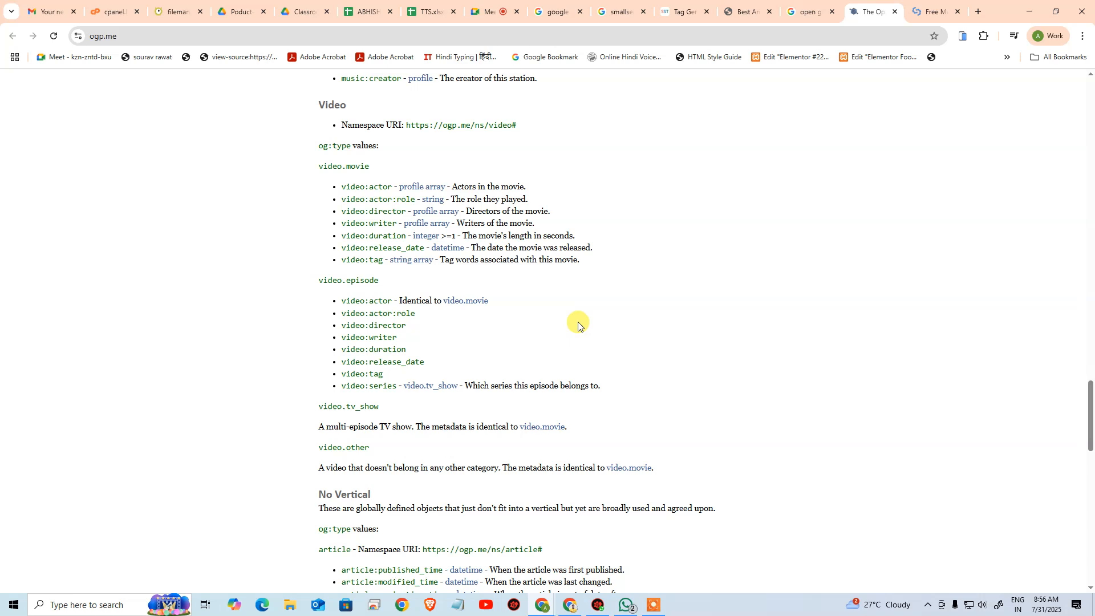
{"action": "scroll", "coordinate": [579, 325], "scroll_direction": "down", "scroll_amount": 17}
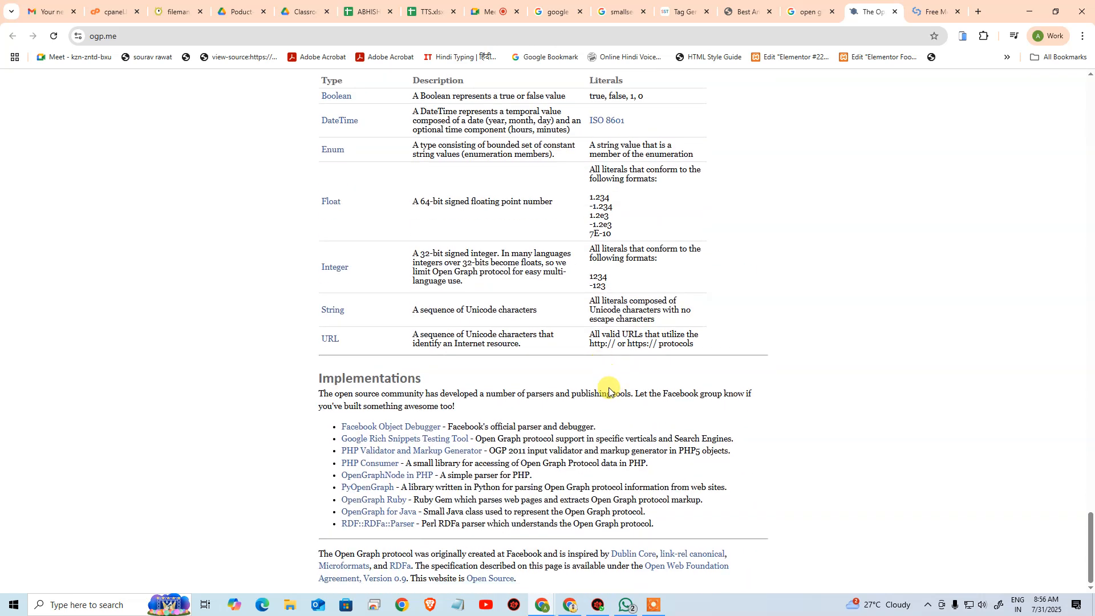
{"action": "key", "text": "Home"}
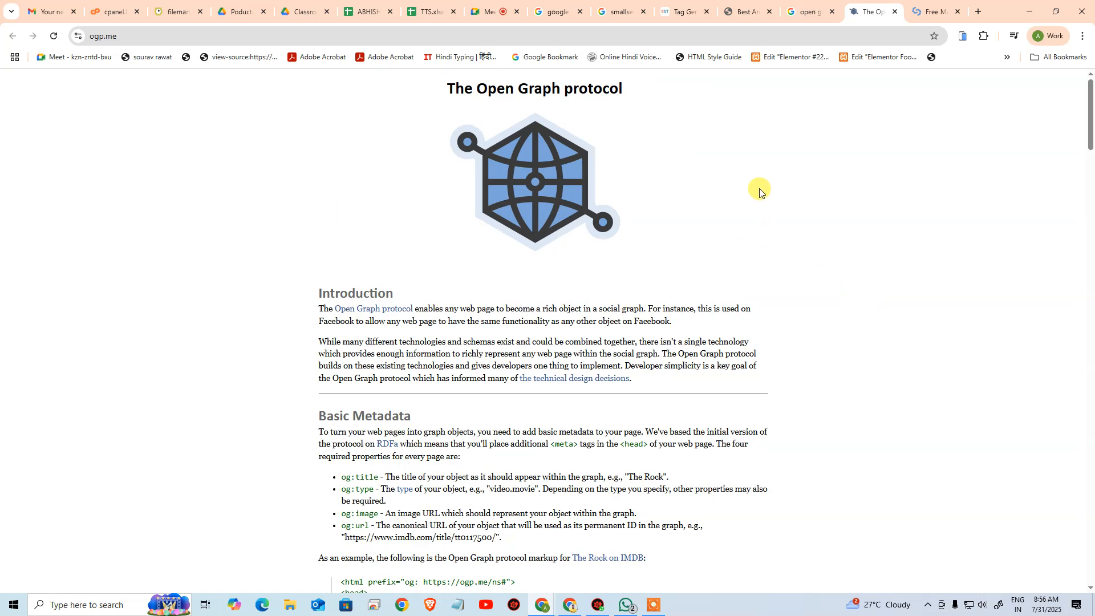
{"action": "key", "text": "alt+Tab"}
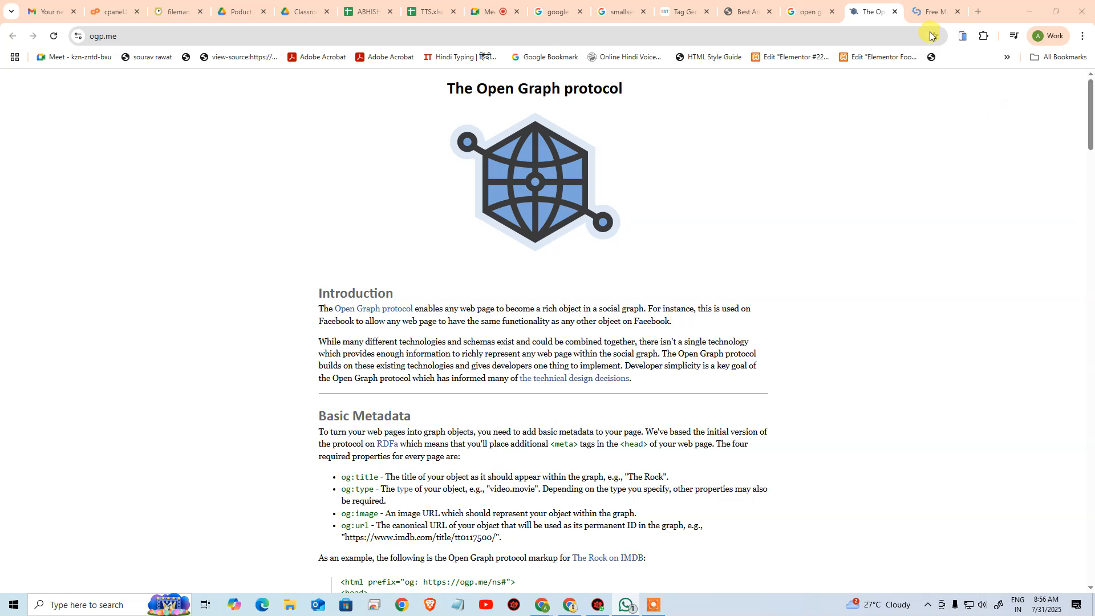
- Change the "open graph meta tag" Google search to "open graph meta tags generator"
{"action": "left_click", "coordinate": [932, 11]}
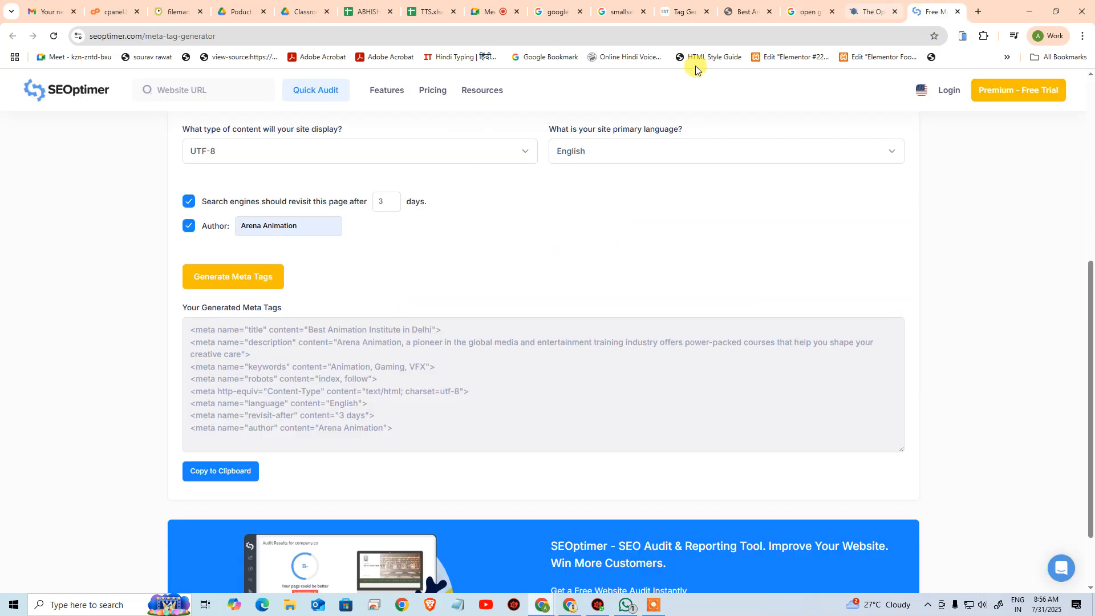
{"action": "left_click", "coordinate": [807, 12]}
{"action": "left_click", "coordinate": [245, 94]}
{"action": "type", "text": "ge"}
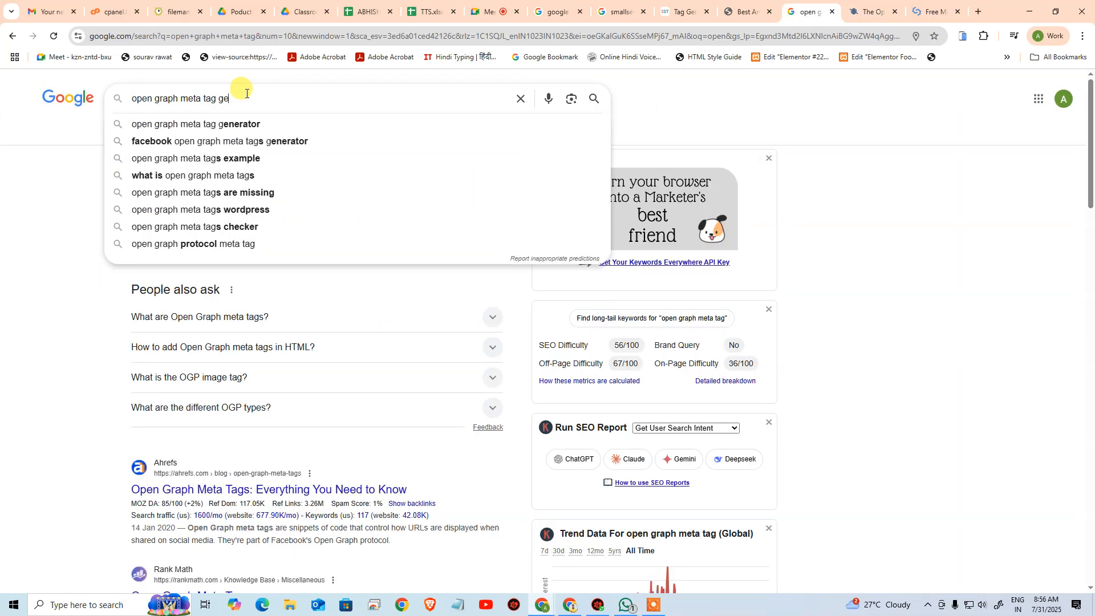
{"action": "left_click", "coordinate": [246, 123]}
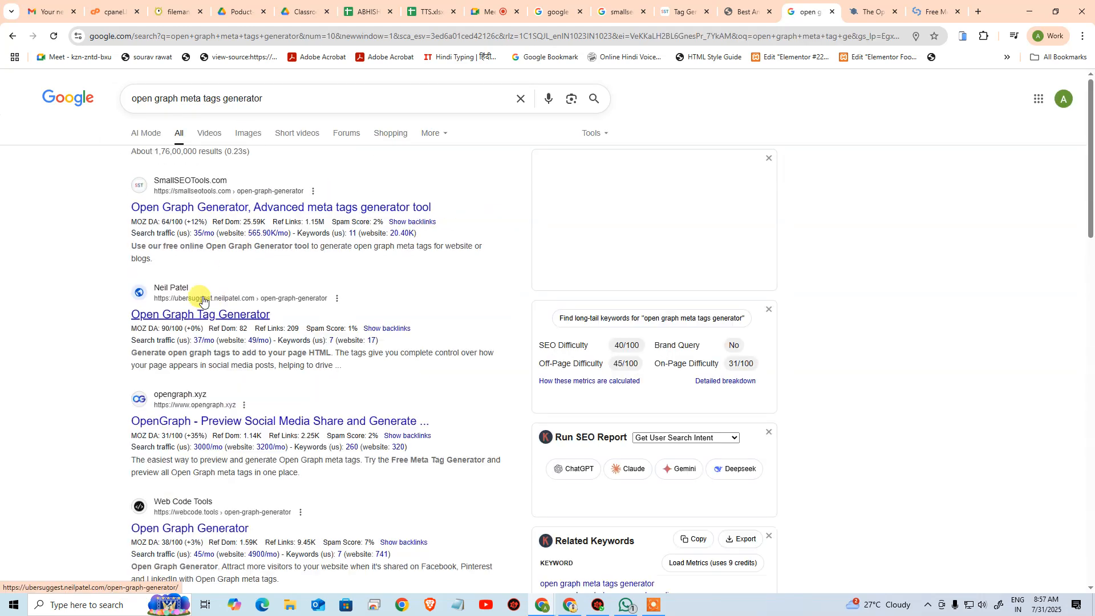
- Open the opengraph.xyz search result in a new tab and activate its website address field
{"action": "scroll", "coordinate": [229, 315], "scroll_direction": "down", "scroll_amount": 2}
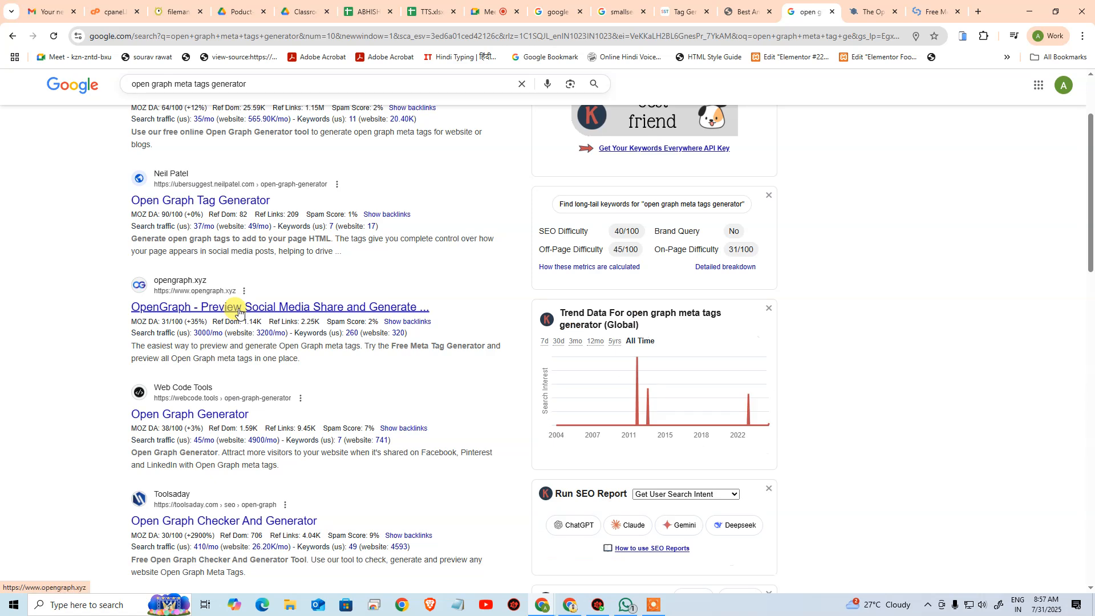
{"action": "middle_click", "coordinate": [235, 311]}
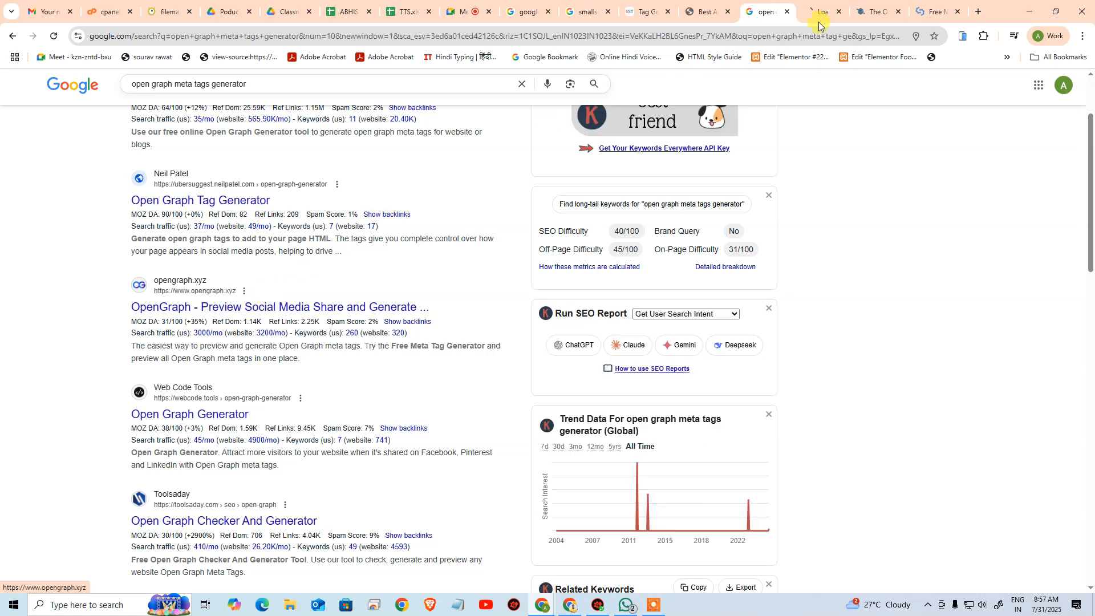
{"action": "left_click", "coordinate": [835, 4]}
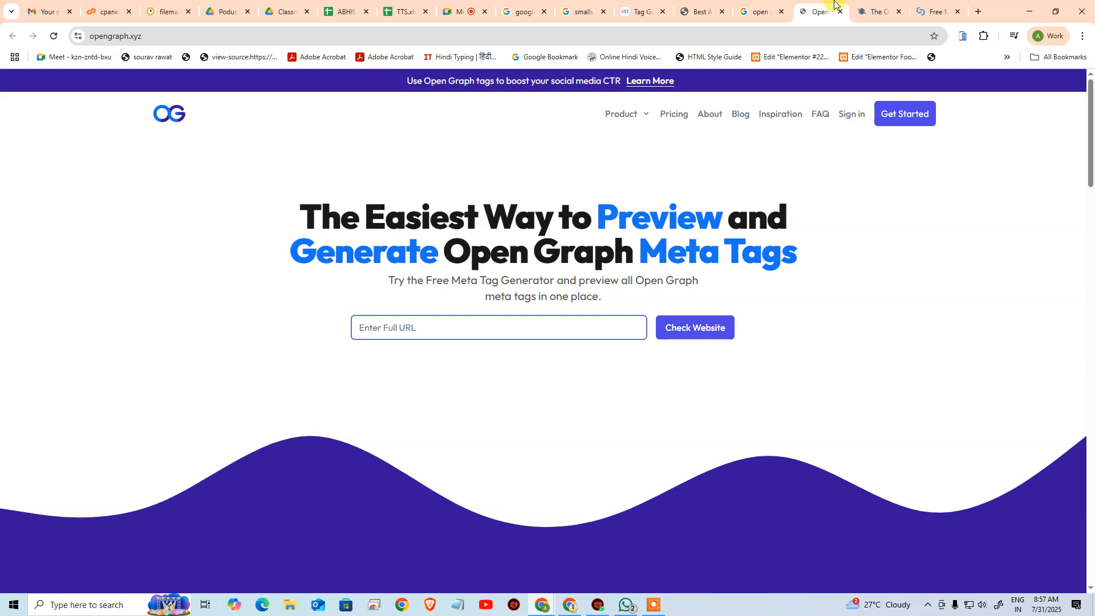
{"action": "left_click", "coordinate": [428, 326]}
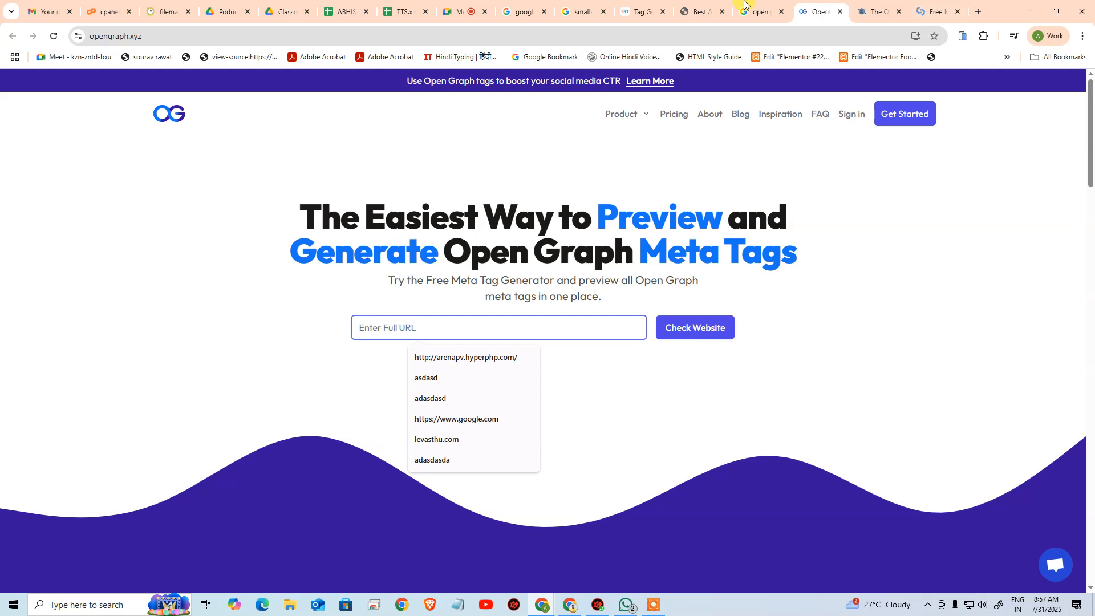
{"action": "left_click", "coordinate": [977, 12]}
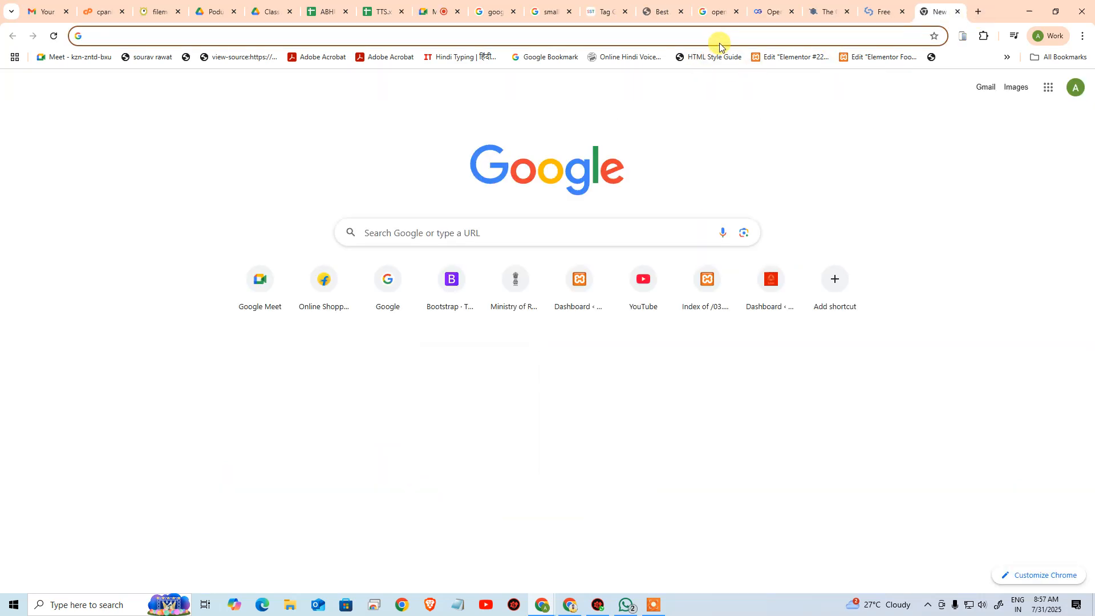
{"action": "type", "text": "arenaso"}
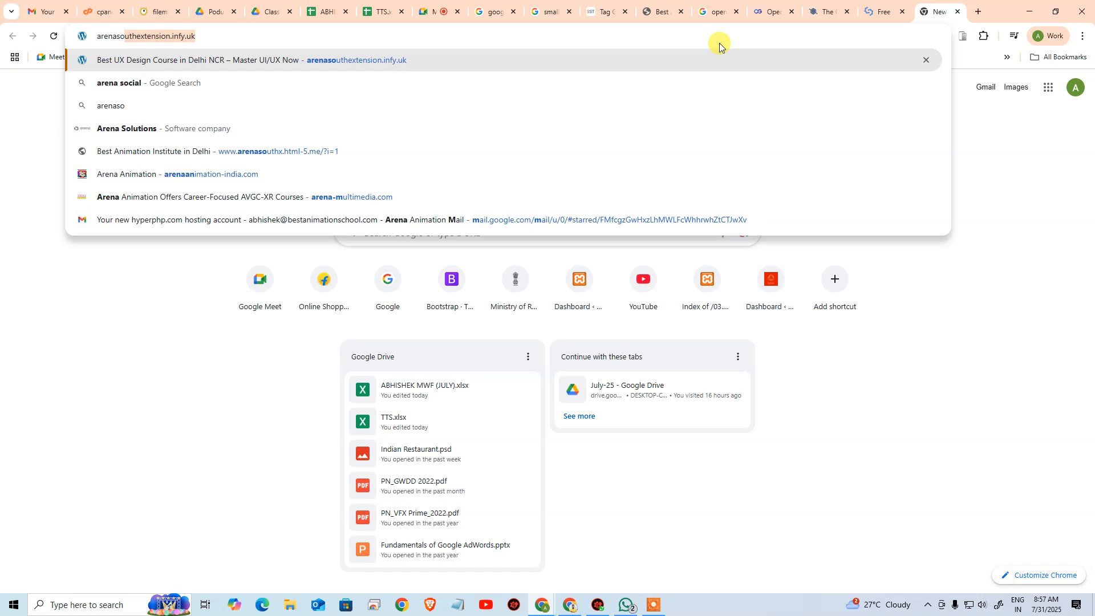
{"action": "key", "text": "Down"}
{"action": "key", "text": "Down"}
{"action": "key", "text": "Down"}
{"action": "key", "text": "Down"}
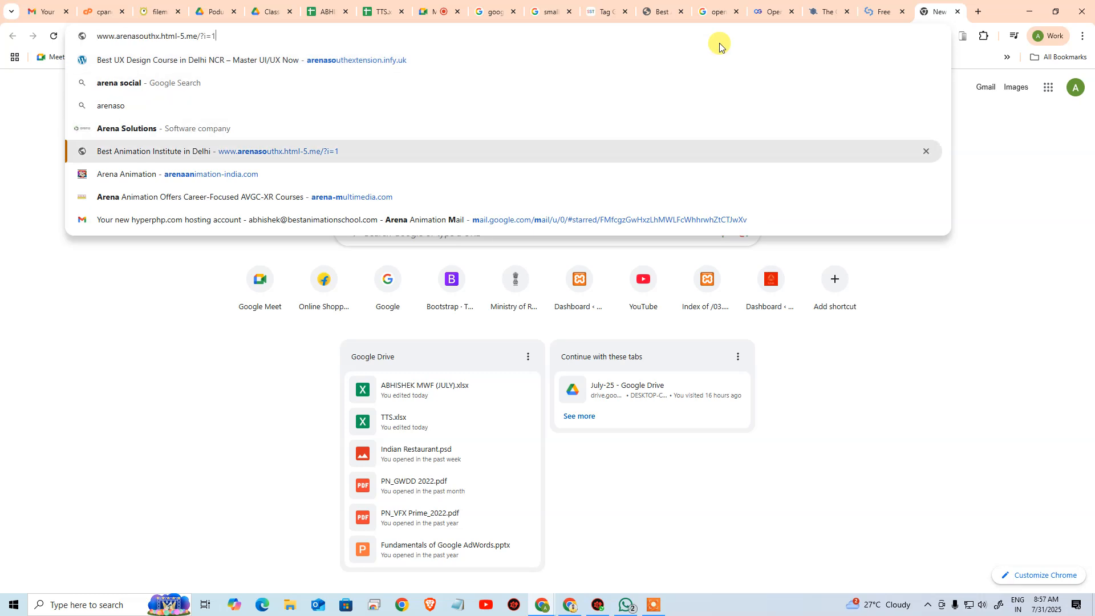
{"action": "key", "text": "BackSpace"}
{"action": "key", "text": "BackSpace"}
{"action": "key", "text": "BackSpace"}
{"action": "key", "text": "BackSpace"}
{"action": "key", "text": "BackSpace"}
{"action": "key", "text": "Return"}
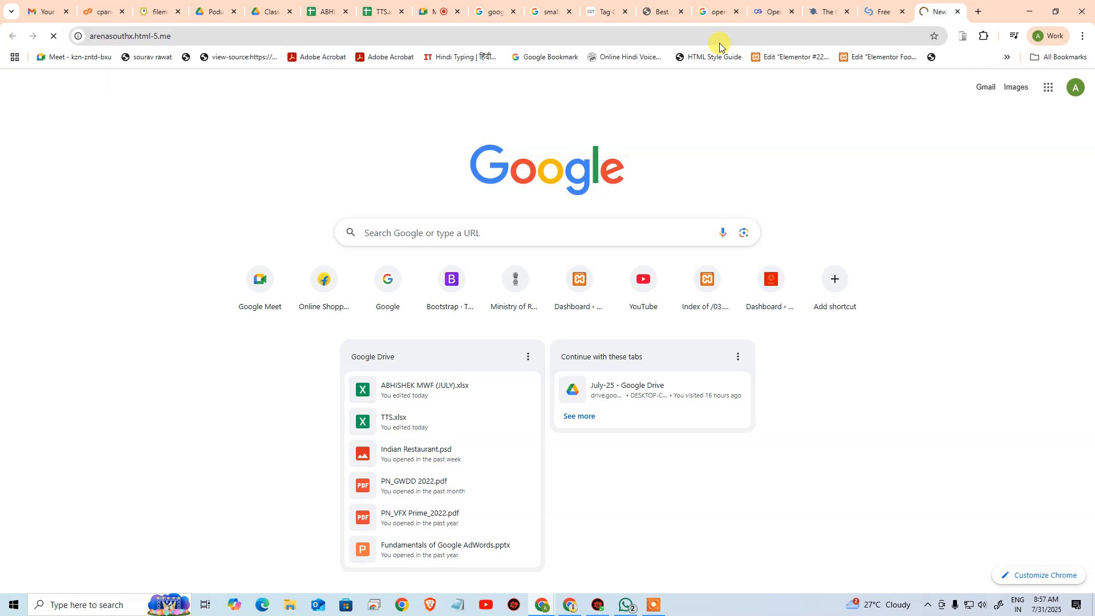
{"action": "key", "text": "ctrl+c"}
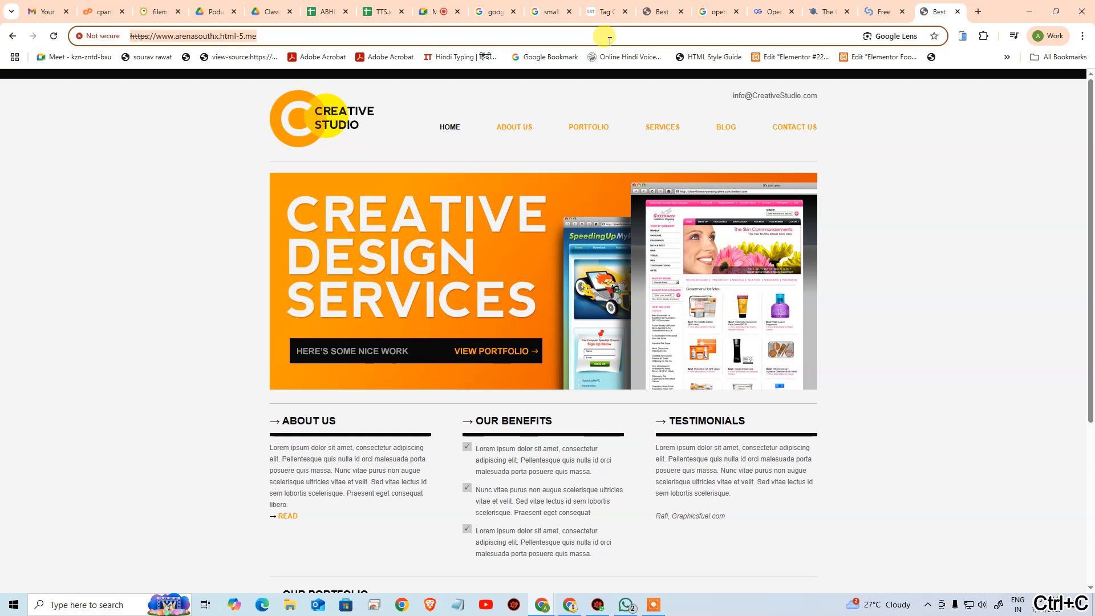
- Try to check the copied site address on opengraph.xyz with the protocol changed to http
{"action": "left_click", "coordinate": [770, 12]}
{"action": "key", "text": "ctrl+v"}
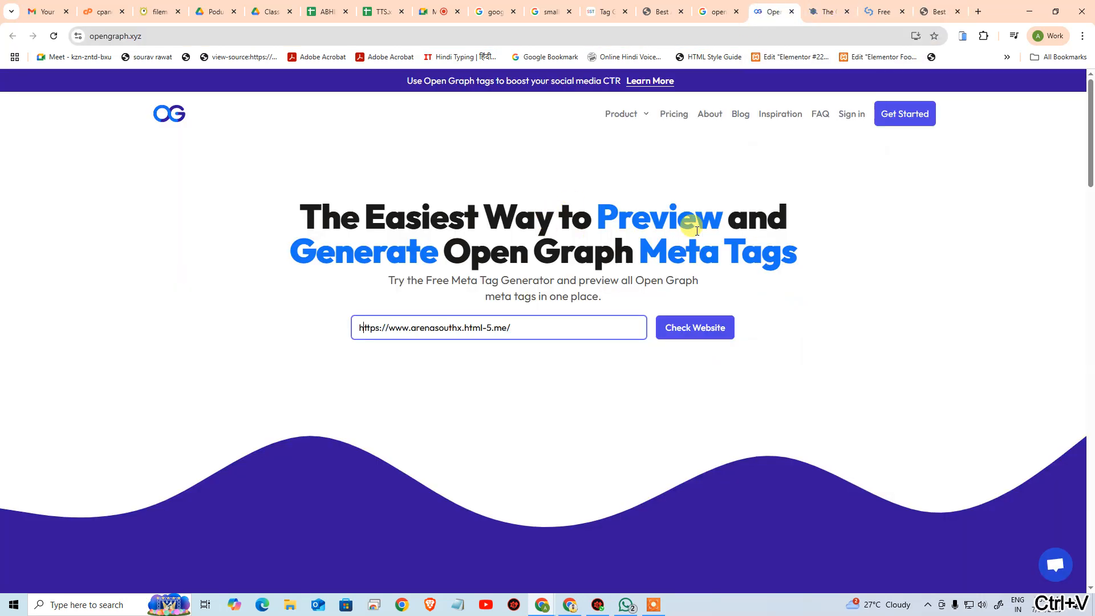
{"action": "key", "text": "Right"}
{"action": "key", "text": "BackSpace"}
{"action": "left_click", "coordinate": [676, 330]}
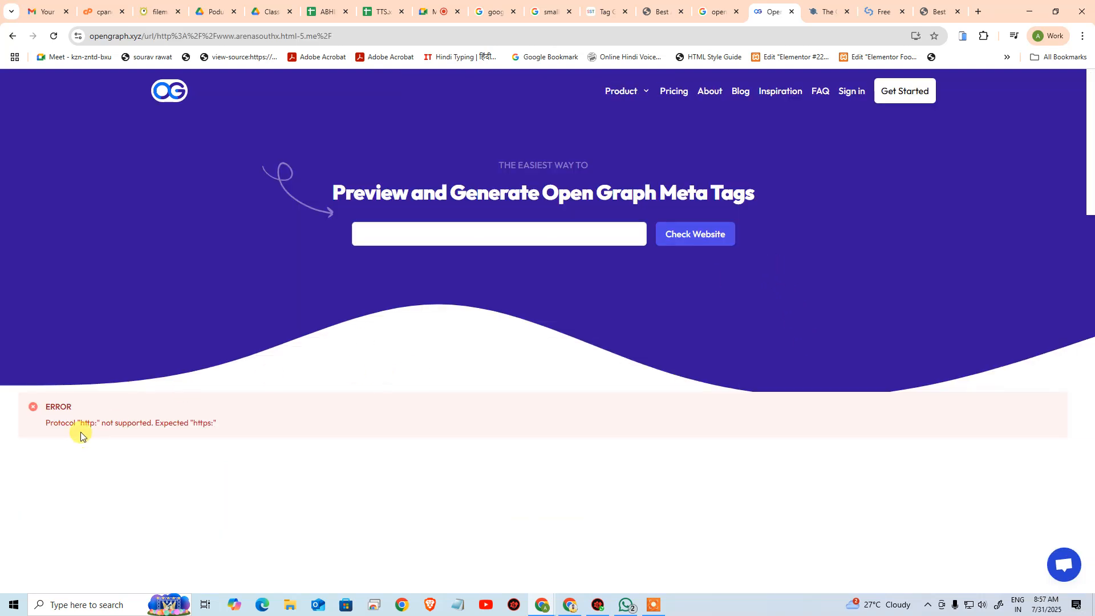
{"action": "left_click", "coordinate": [410, 230]}
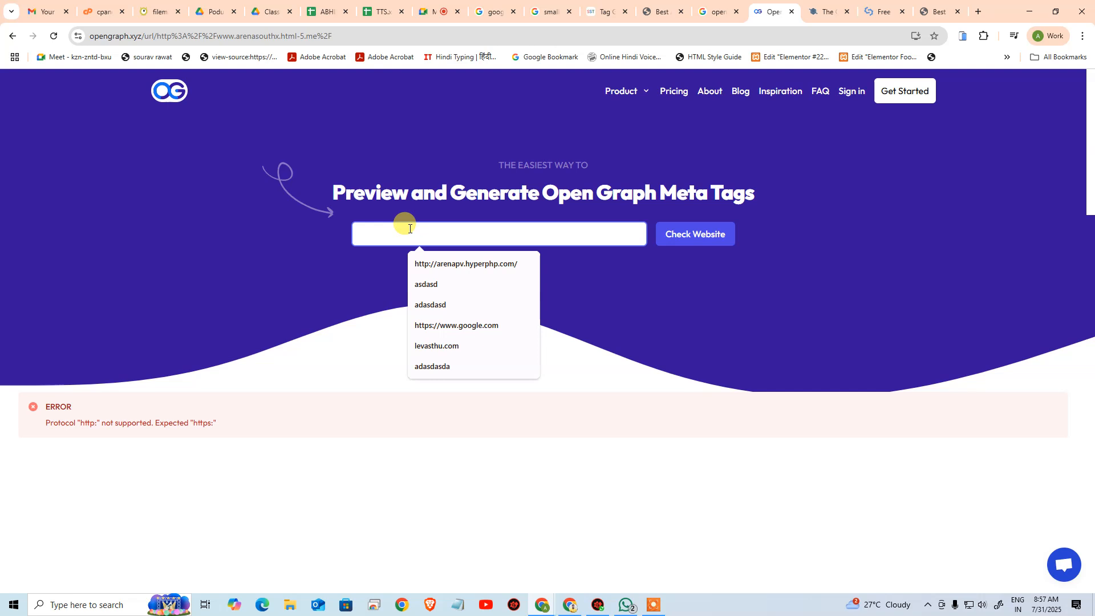
{"action": "key", "text": "ctrl+v"}
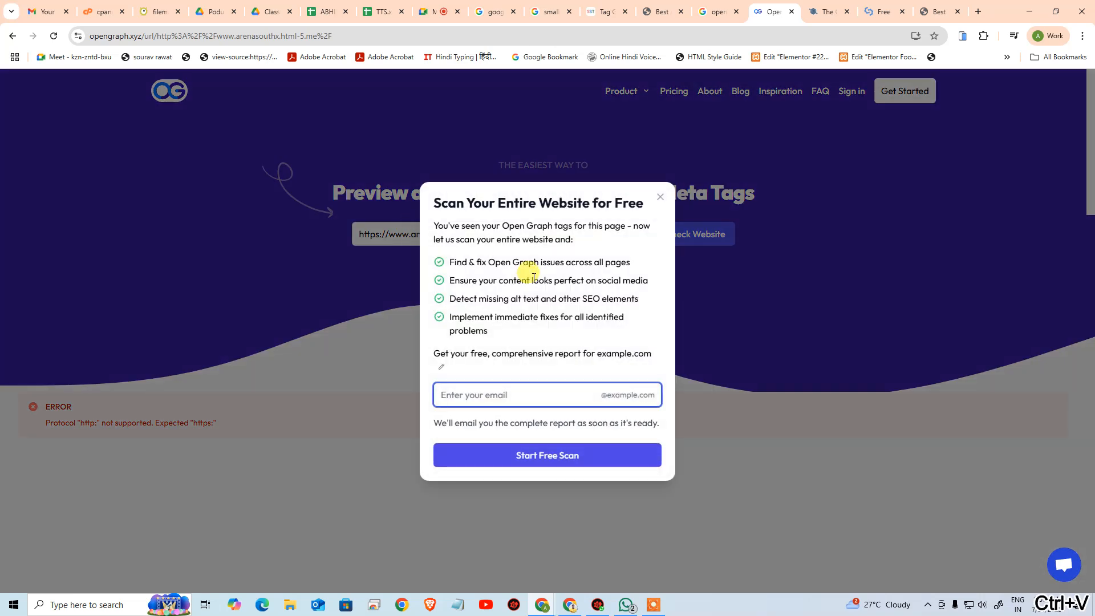
{"action": "left_click", "coordinate": [569, 274]}
{"action": "left_click", "coordinate": [662, 198]}
{"action": "left_click", "coordinate": [694, 233]}
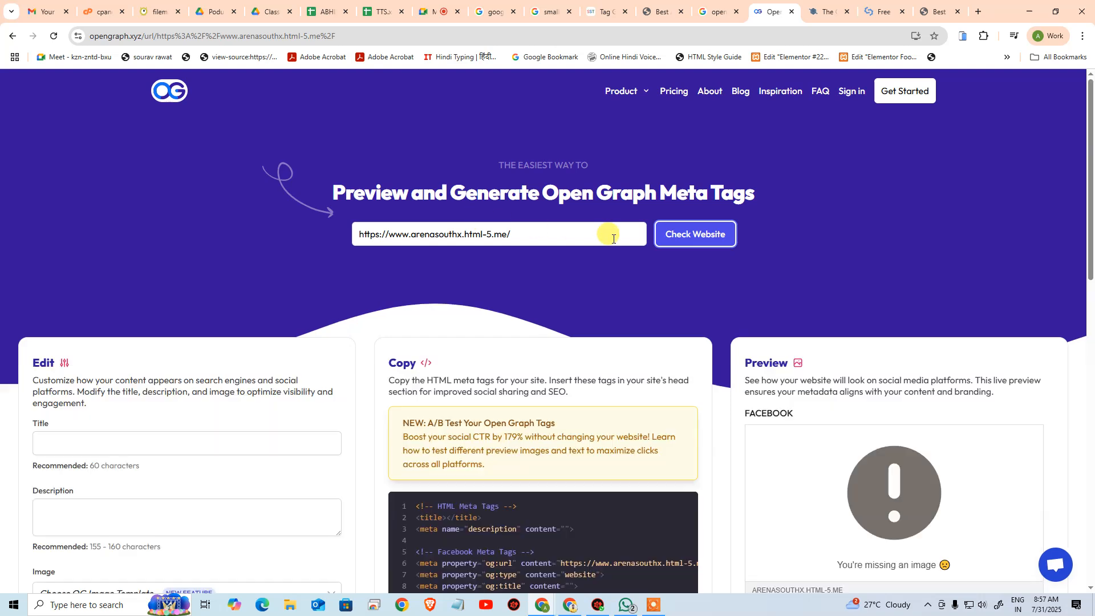
- Examine the generated Facebook and Twitter meta tags, including their URL and image lines, alongside the social media previews
{"action": "scroll", "coordinate": [628, 245], "scroll_direction": "down", "scroll_amount": 5}
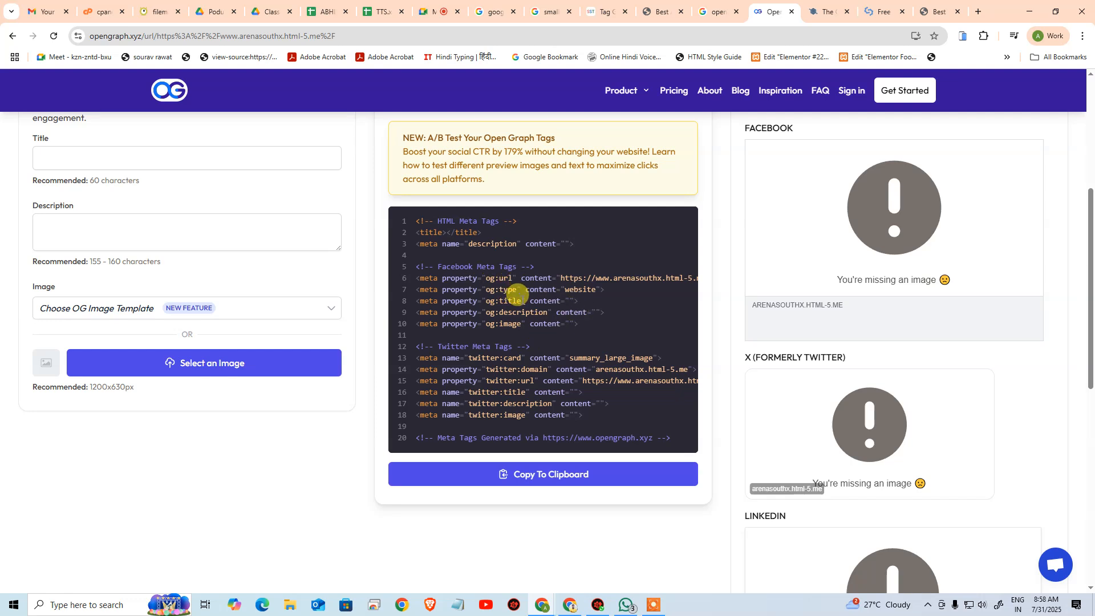
{"action": "left_click_drag", "start_coordinate": [447, 267], "coordinate": [473, 266]}
{"action": "left_click_drag", "start_coordinate": [440, 347], "coordinate": [516, 348]}
{"action": "scroll", "coordinate": [533, 343], "scroll_direction": "down", "scroll_amount": 2}
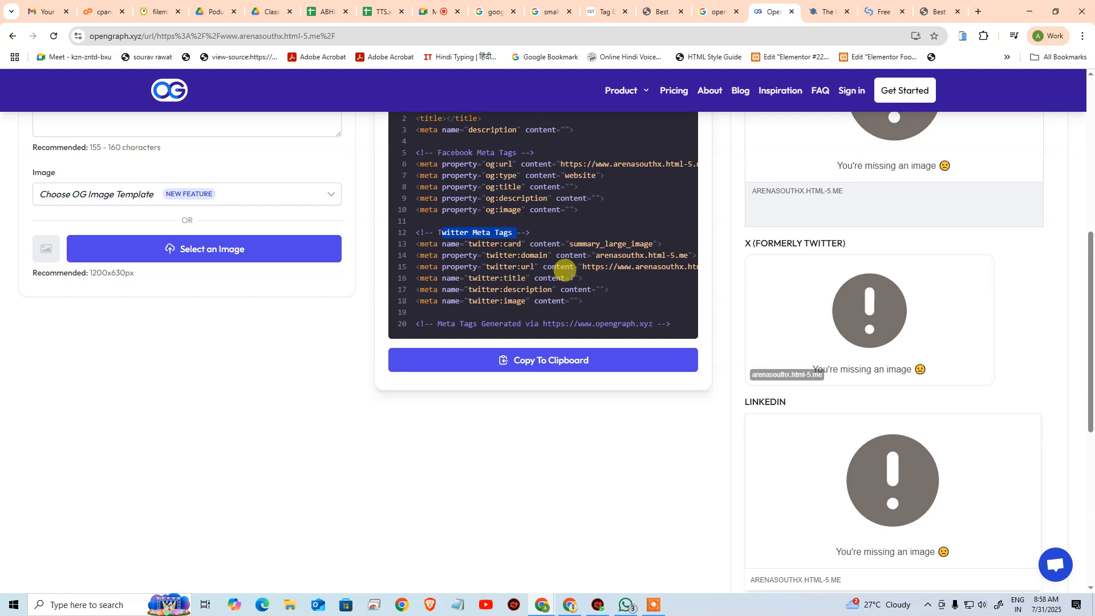
{"action": "scroll", "coordinate": [565, 271], "scroll_direction": "up", "scroll_amount": 2}
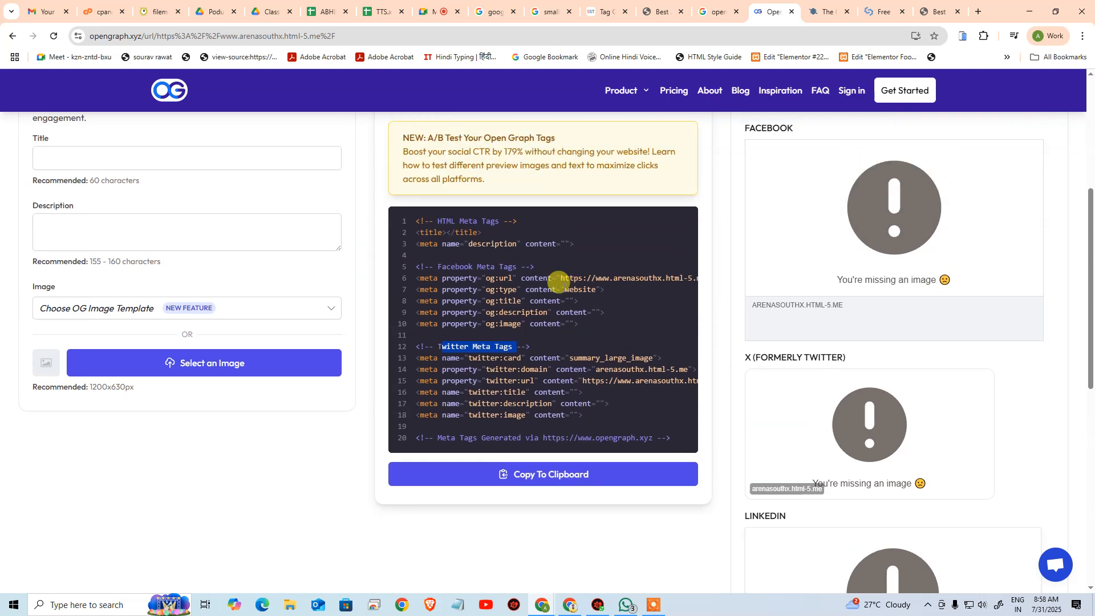
{"action": "left_click_drag", "start_coordinate": [551, 414], "coordinate": [578, 415]}
{"action": "left_click", "coordinate": [583, 373]}
{"action": "left_click_drag", "start_coordinate": [523, 348], "coordinate": [723, 367]}
{"action": "left_click", "coordinate": [629, 403]}
{"action": "left_click_drag", "start_coordinate": [624, 281], "coordinate": [330, 274]}
{"action": "left_click", "coordinate": [567, 295]}
- Copy the full set of generated HTML, Facebook and Twitter meta tags to the clipboard
{"action": "scroll", "coordinate": [572, 289], "scroll_direction": "down", "scroll_amount": 3}
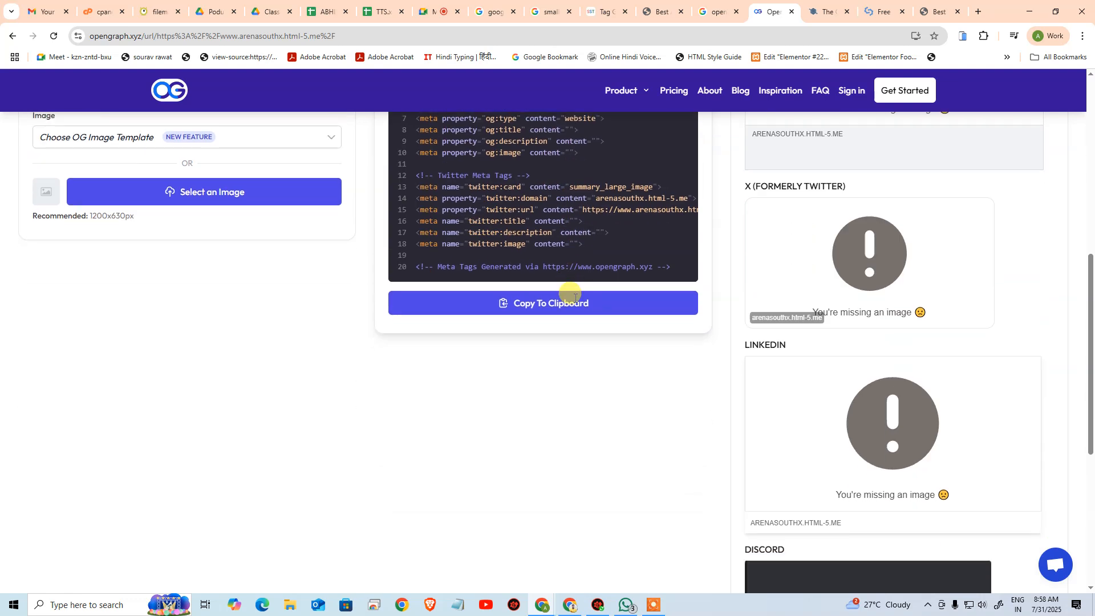
{"action": "left_click", "coordinate": [582, 301]}
- Open the OG image template chooser and browse the available templates
{"action": "scroll", "coordinate": [580, 296], "scroll_direction": "up", "scroll_amount": 5}
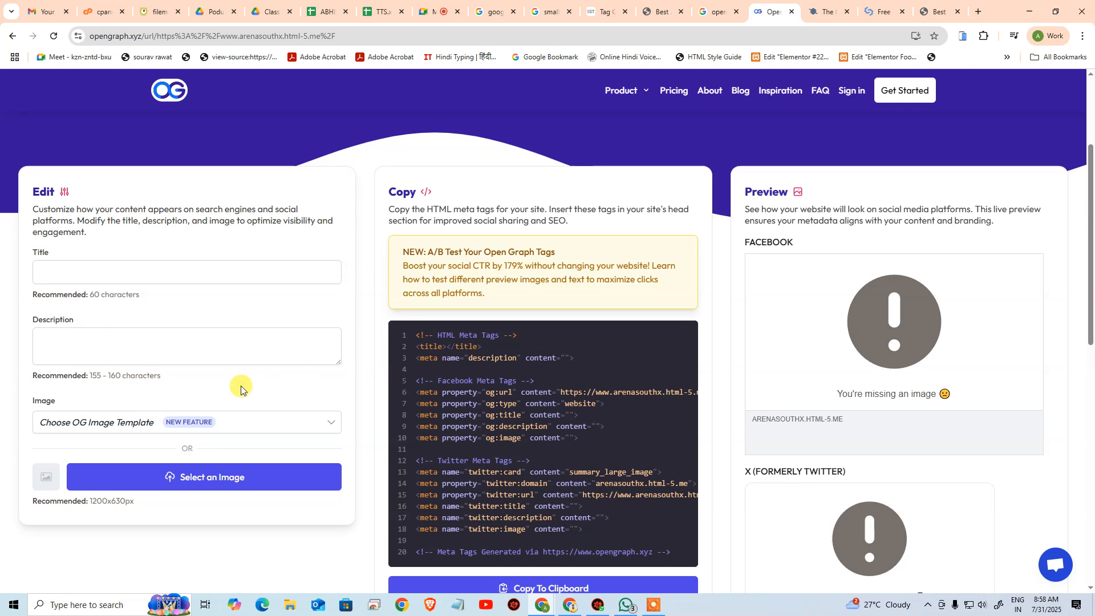
{"action": "left_click", "coordinate": [145, 425]}
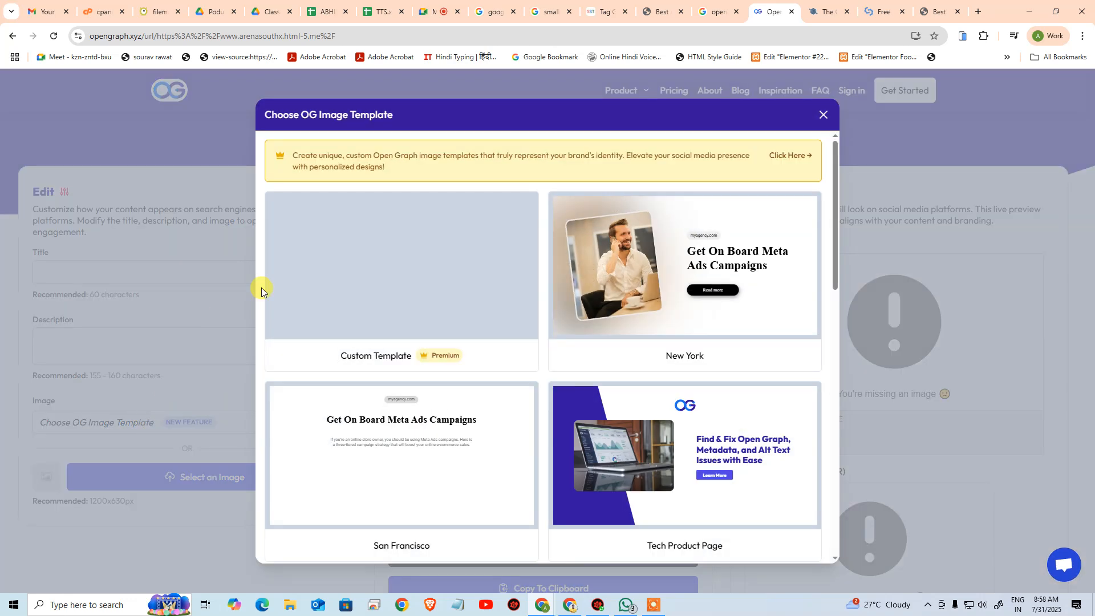
{"action": "scroll", "coordinate": [599, 233], "scroll_direction": "down", "scroll_amount": 7}
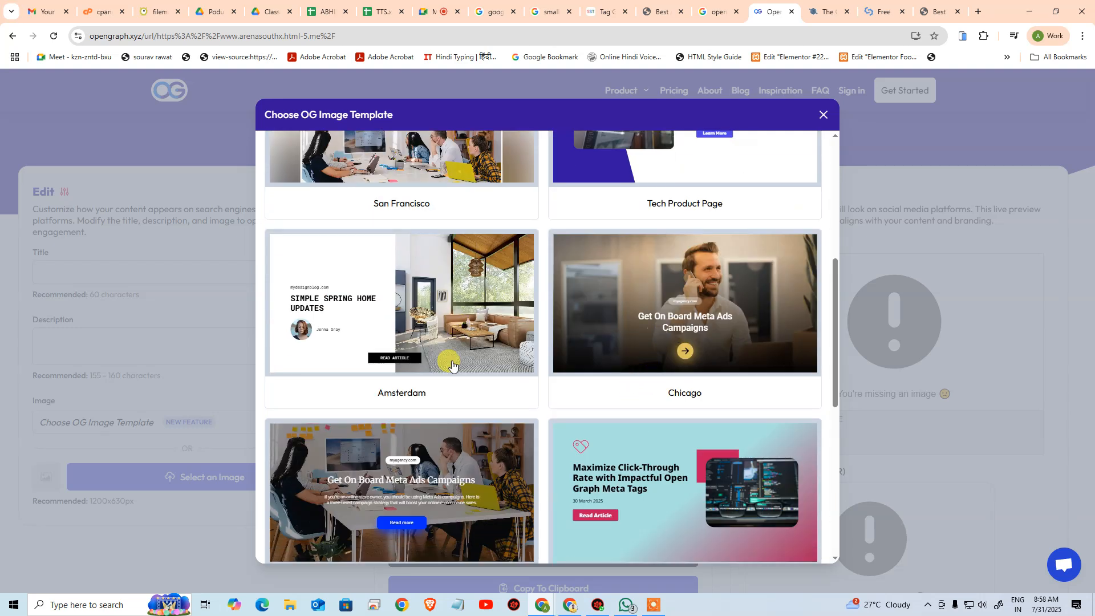
{"action": "scroll", "coordinate": [518, 435], "scroll_direction": "down", "scroll_amount": 1}
{"action": "scroll", "coordinate": [518, 435], "scroll_direction": "down", "scroll_amount": 3}
{"action": "scroll", "coordinate": [513, 418], "scroll_direction": "down", "scroll_amount": 3}
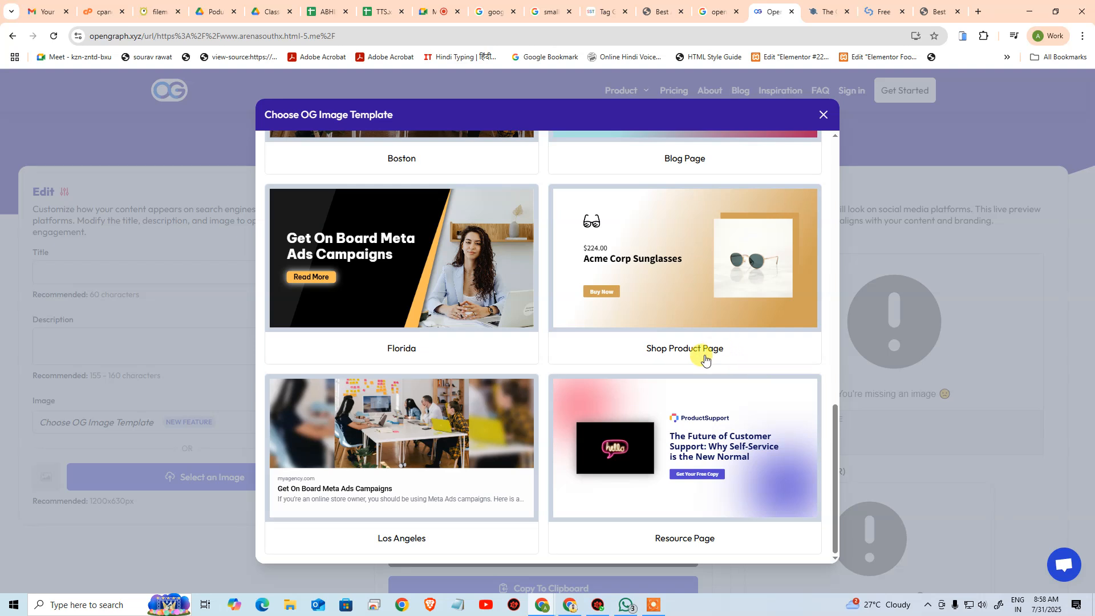
{"action": "scroll", "coordinate": [618, 389], "scroll_direction": "up", "scroll_amount": 10}
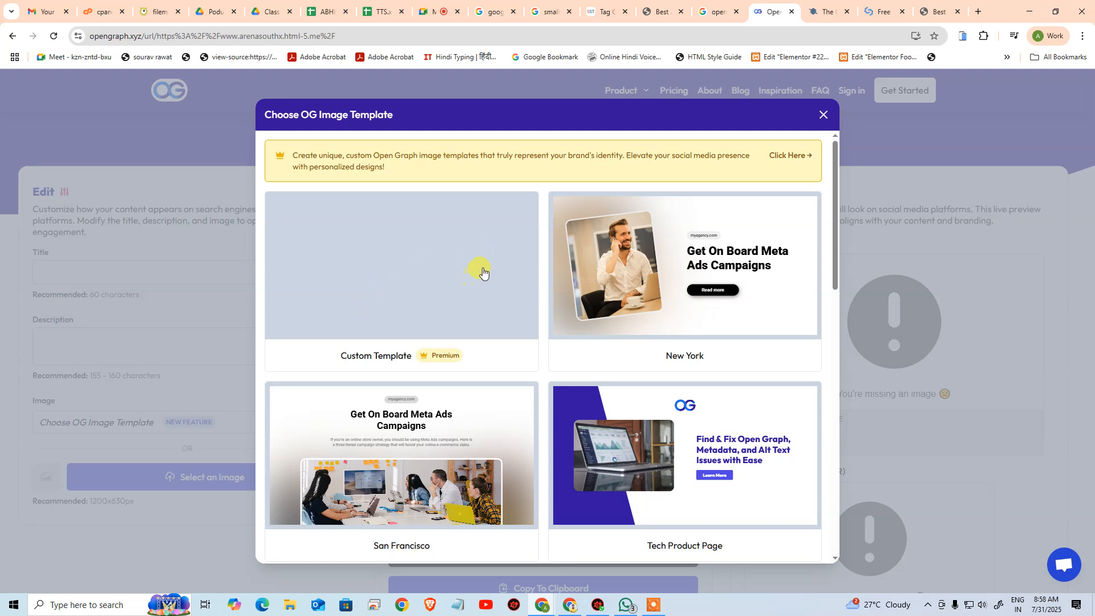
- Inspect the New York template's page code and try to select that template, cancelling the premium account offer
{"action": "right_click", "coordinate": [652, 256]}
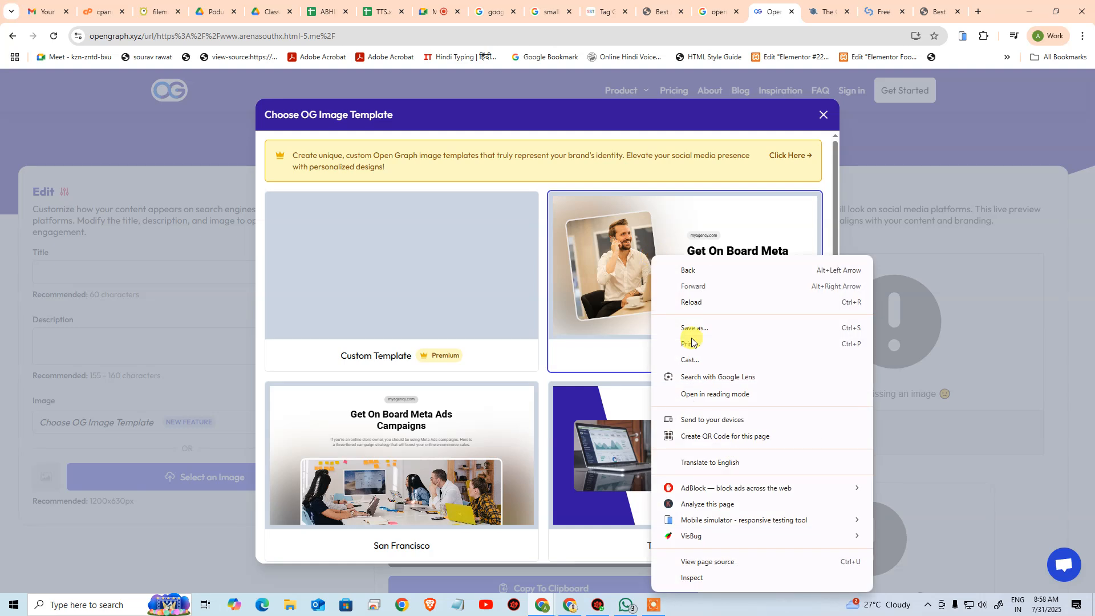
{"action": "left_click", "coordinate": [681, 577]}
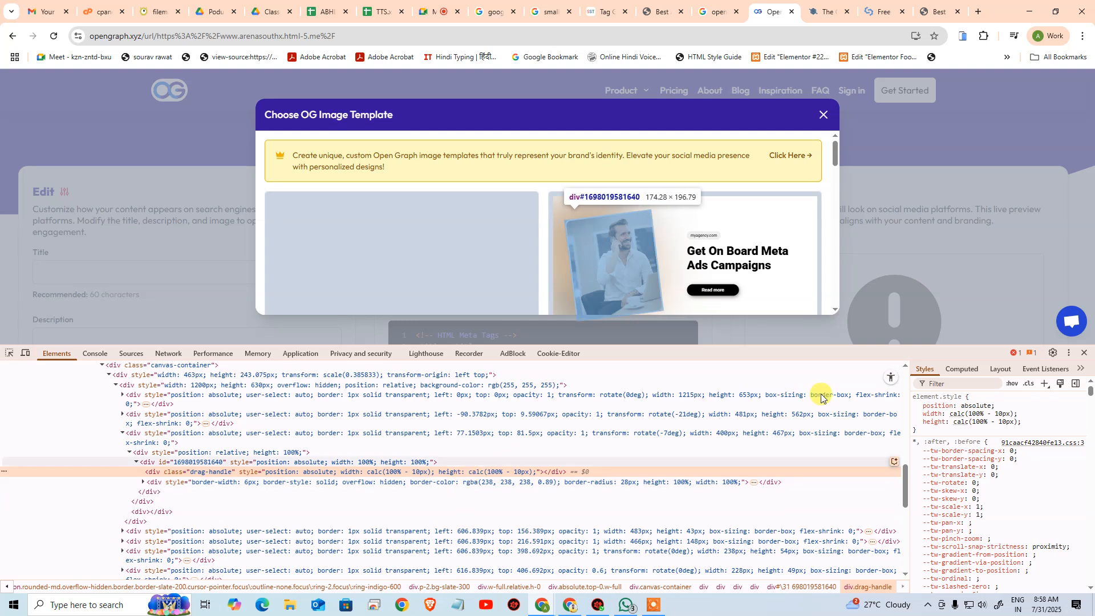
{"action": "left_click", "coordinate": [1080, 352]}
{"action": "left_click", "coordinate": [777, 288]}
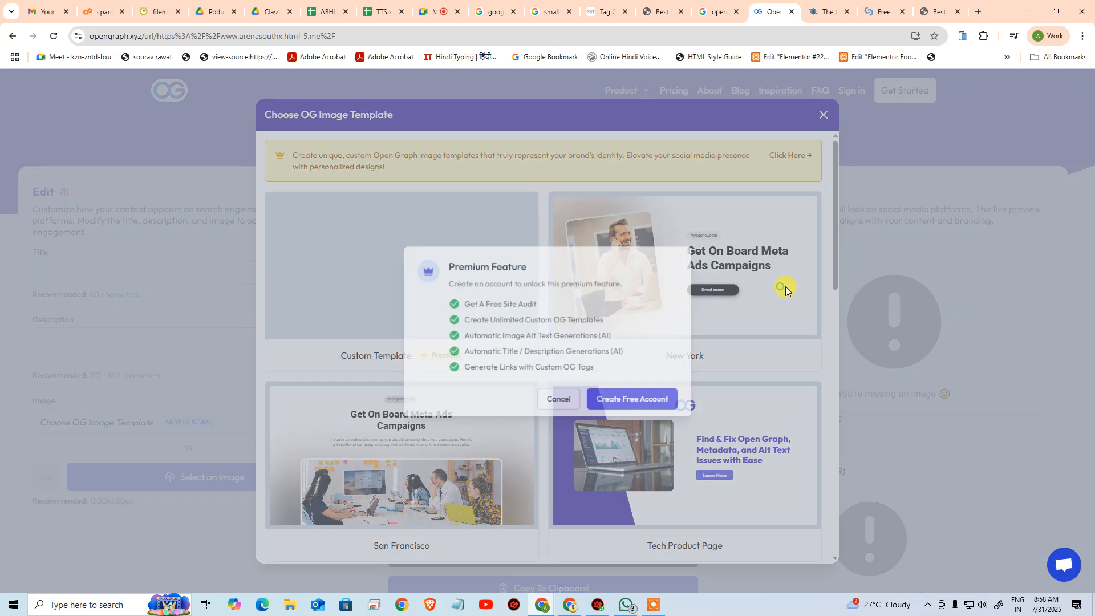
{"action": "left_click", "coordinate": [546, 403]}
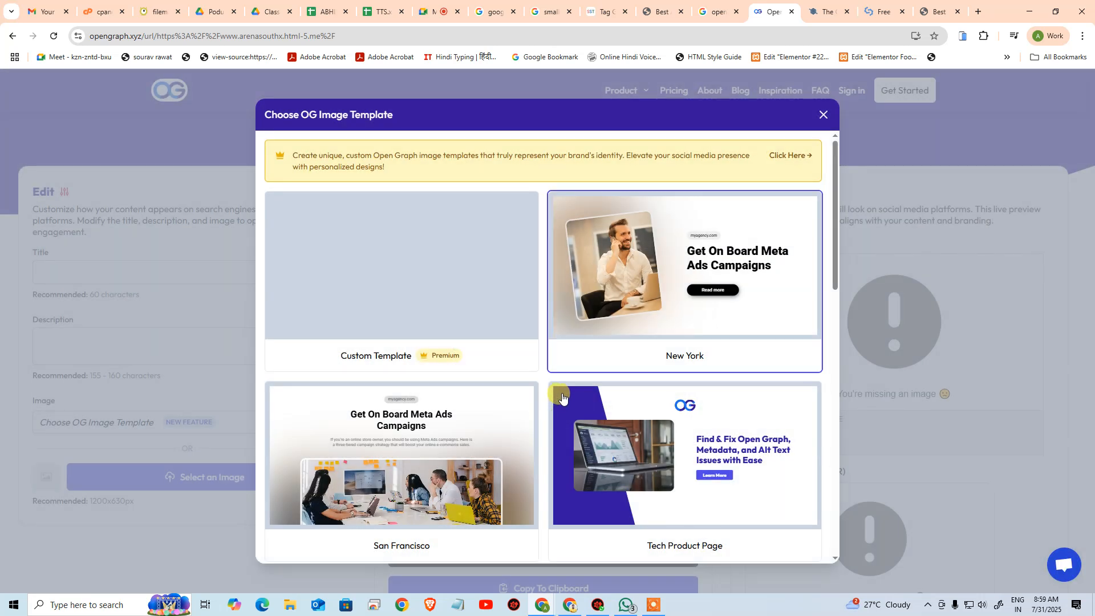
- Look through the remaining OG image templates, leave the chooser, and highlight the recommended image dimensions under the image selector
{"action": "scroll", "coordinate": [569, 404], "scroll_direction": "down", "scroll_amount": 6}
{"action": "scroll", "coordinate": [581, 404], "scroll_direction": "up", "scroll_amount": 6}
{"action": "scroll", "coordinate": [657, 286], "scroll_direction": "down", "scroll_amount": 2}
{"action": "scroll", "coordinate": [657, 285], "scroll_direction": "down", "scroll_amount": 4}
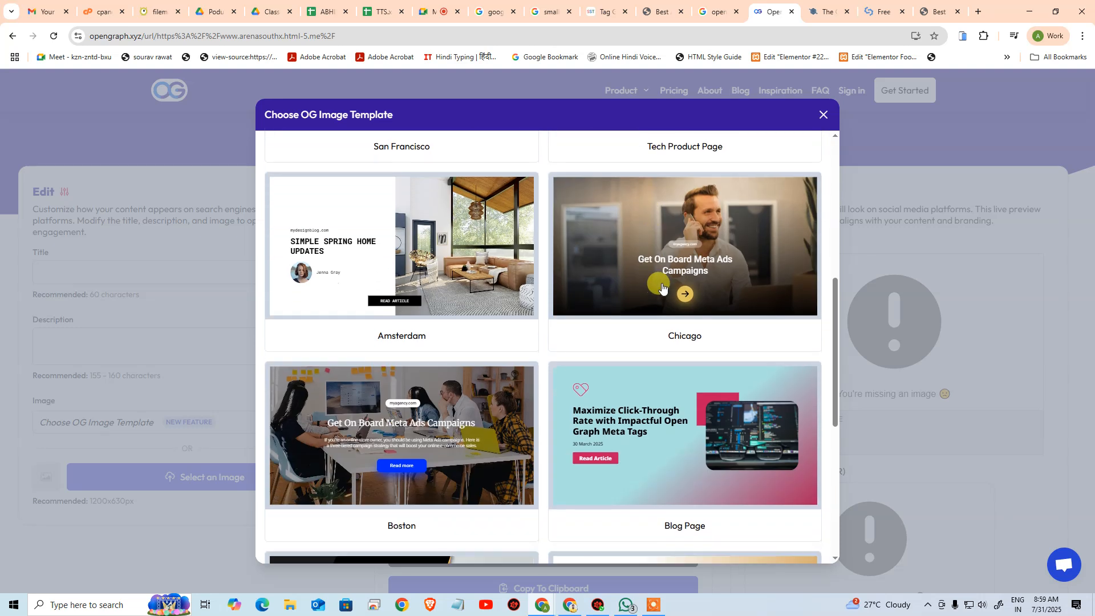
{"action": "left_click", "coordinate": [820, 116]}
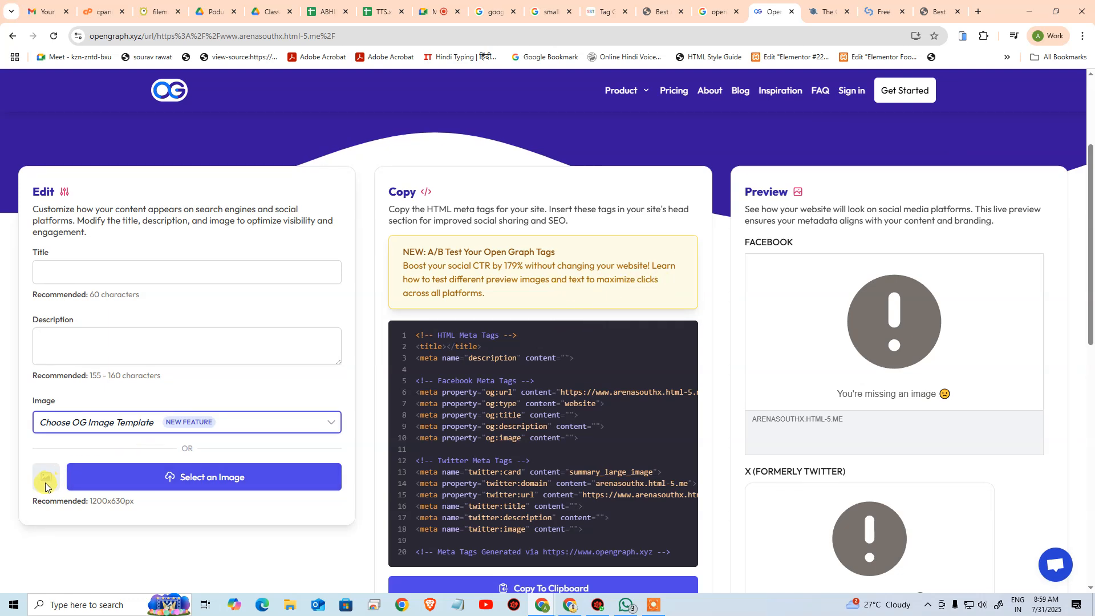
{"action": "left_click", "coordinate": [91, 501]}
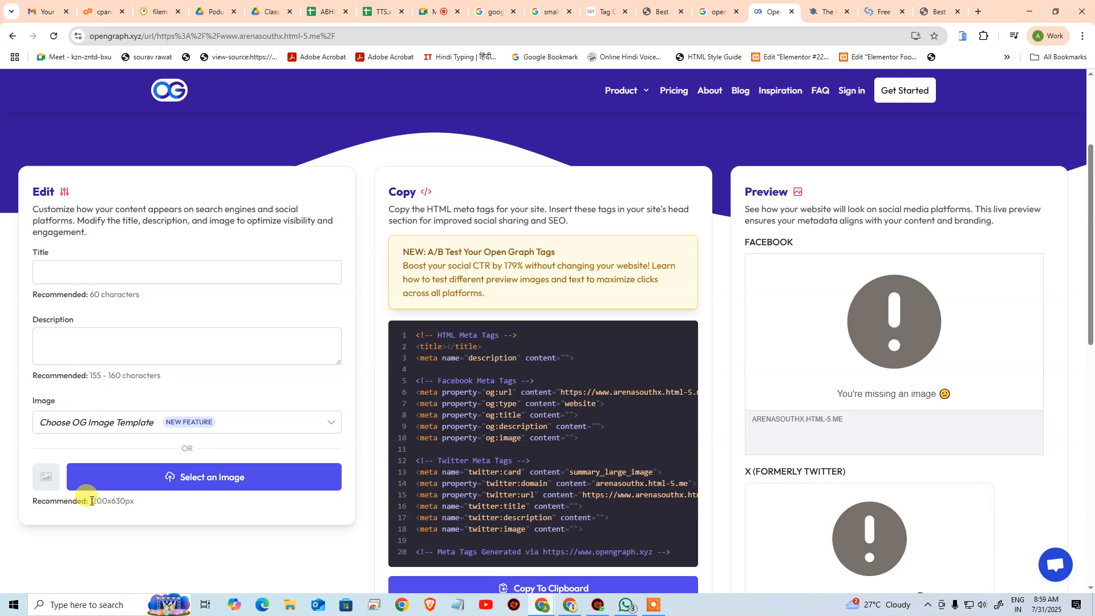
{"action": "left_click_drag", "start_coordinate": [91, 501], "coordinate": [142, 504]}
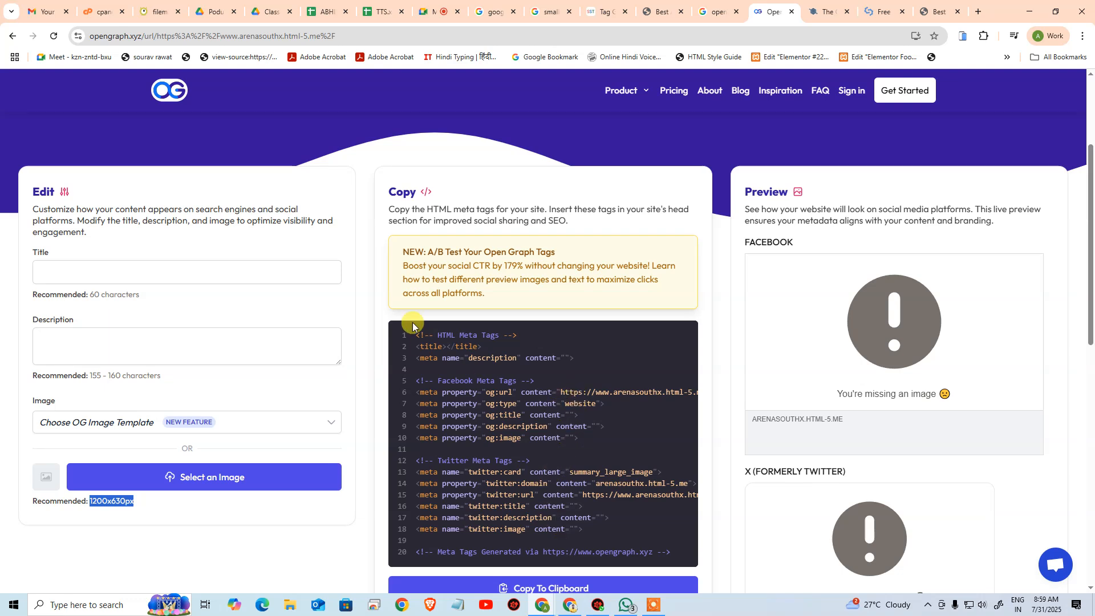
- Open aajtak.in in a new tab and copy the URL of its lead story on the 25% tariff
{"action": "left_click", "coordinate": [972, 13]}
{"action": "type", "text": "aajtak.in"}
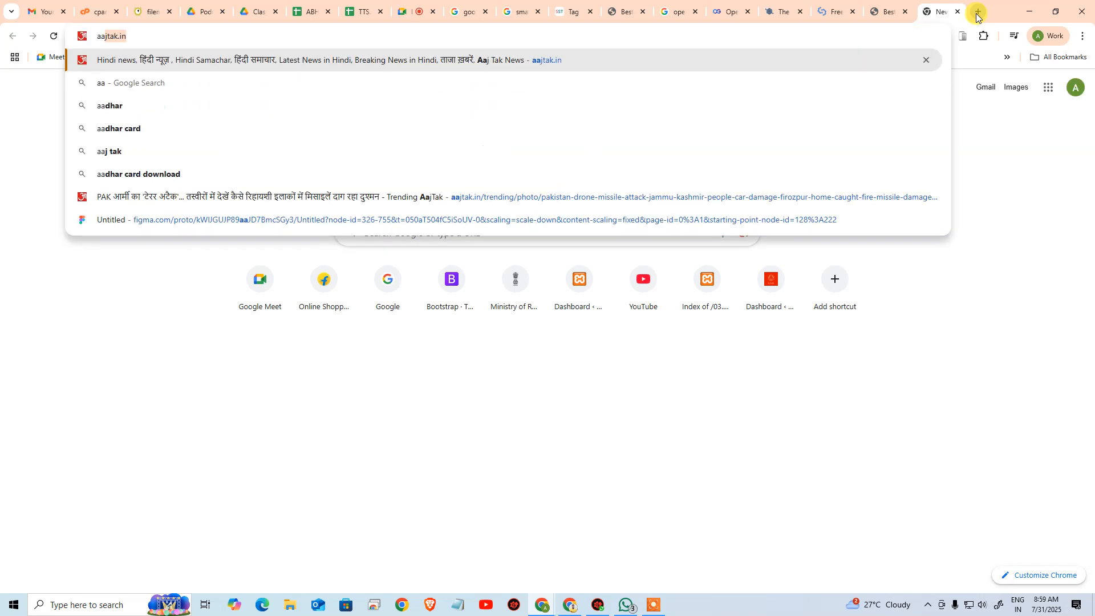
{"action": "key", "text": "Return"}
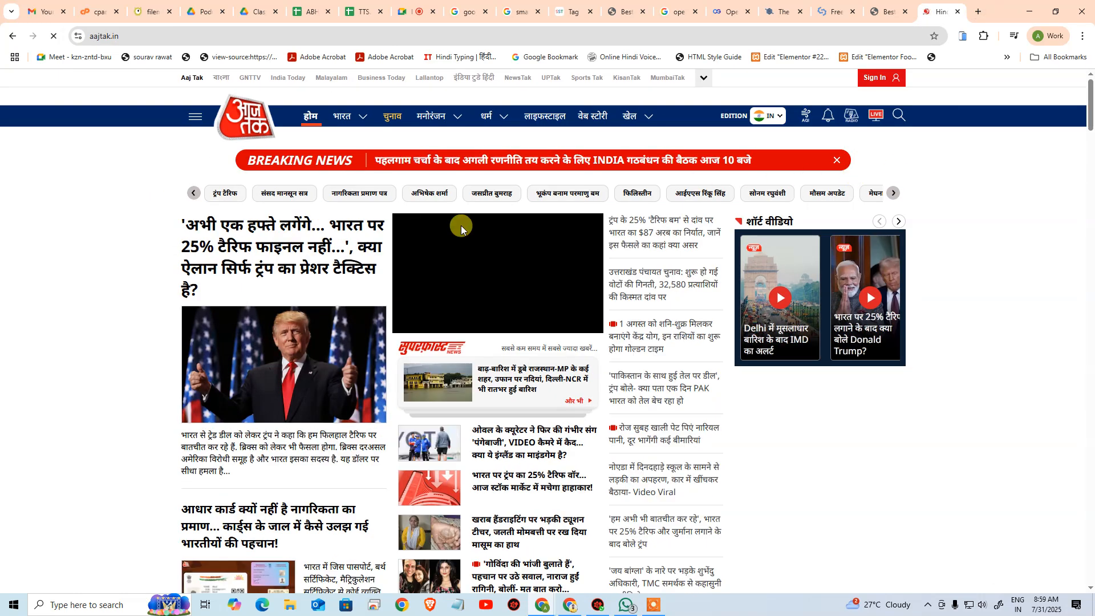
{"action": "left_click", "coordinate": [292, 252]}
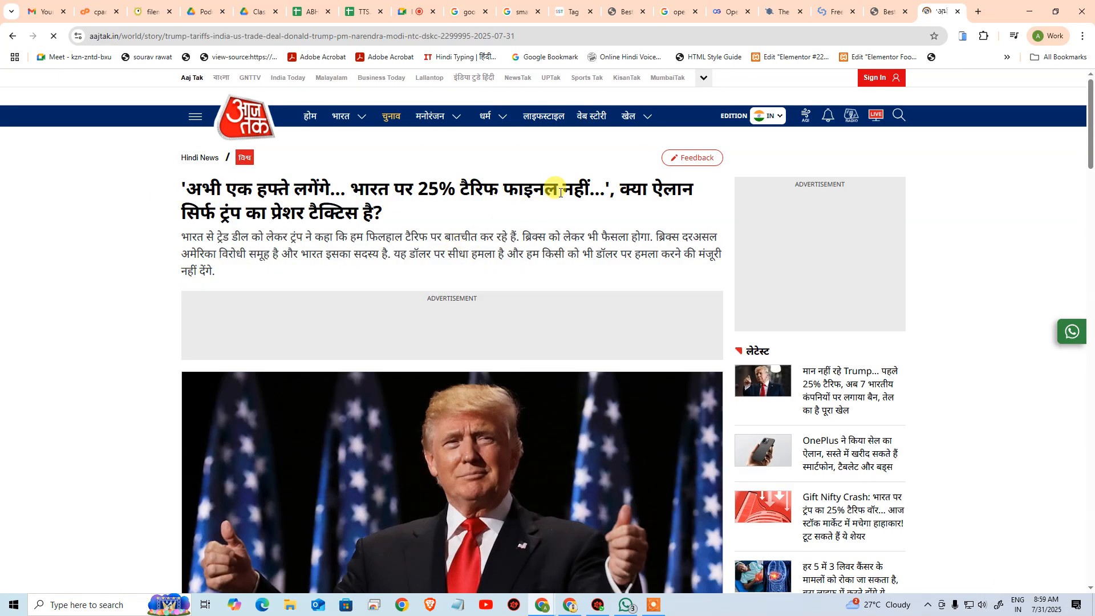
{"action": "left_click", "coordinate": [546, 40]}
{"action": "key", "text": "ctrl+c"}
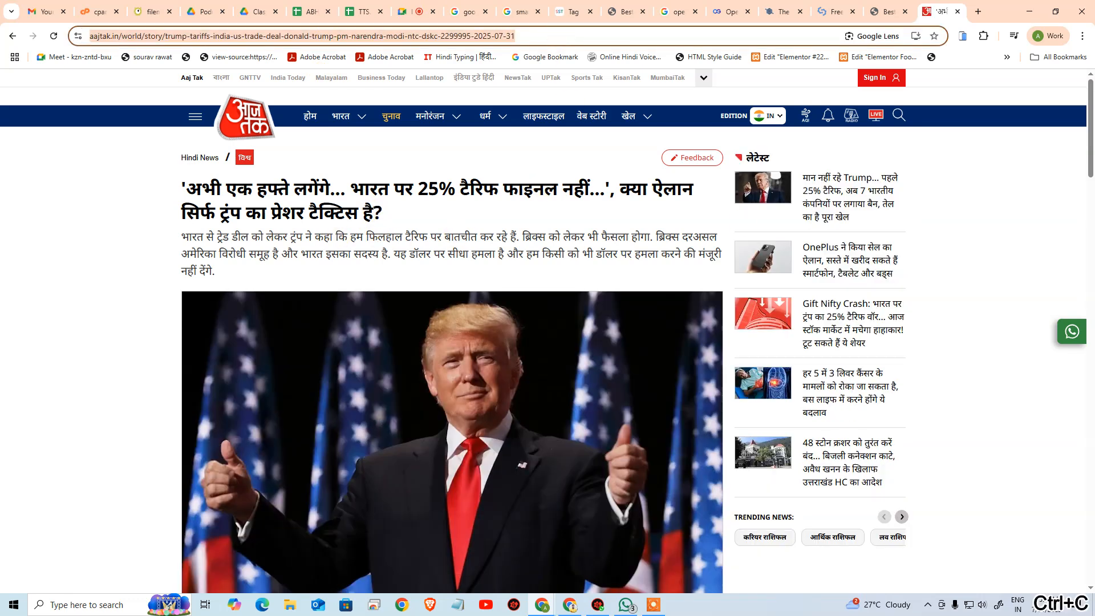
- Switch to WhatsApp and paste the article link into the class group's message draft to preview its card, then close the article tab
{"action": "left_click", "coordinate": [626, 605]}
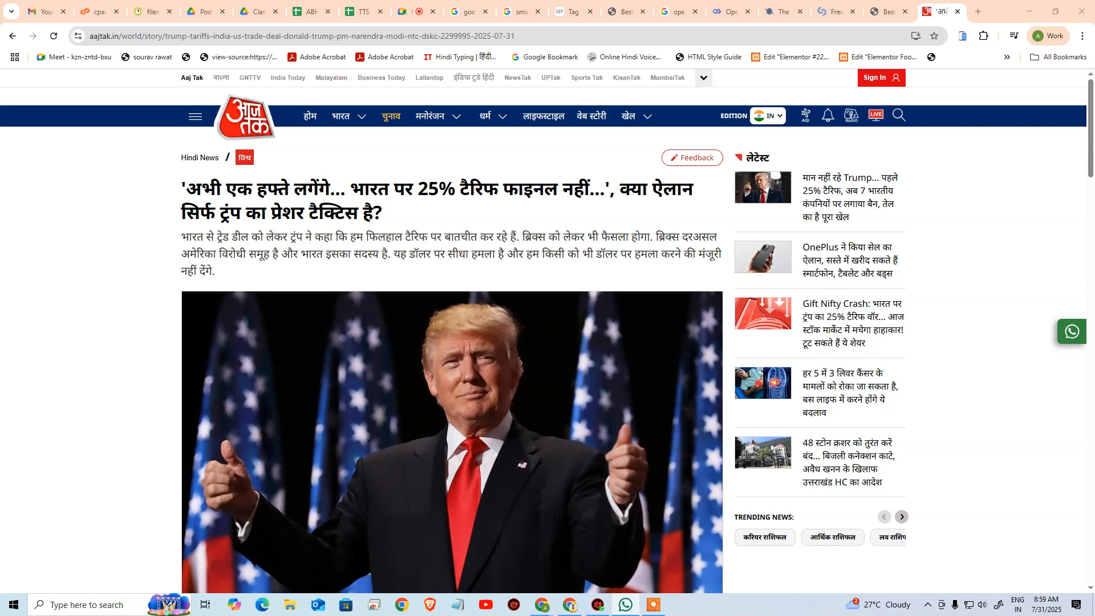
{"action": "key", "text": "ctrl+v"}
{"action": "left_click_drag", "start_coordinate": [1094, 175], "coordinate": [429, 245]}
{"action": "double_click", "coordinate": [428, 244]}
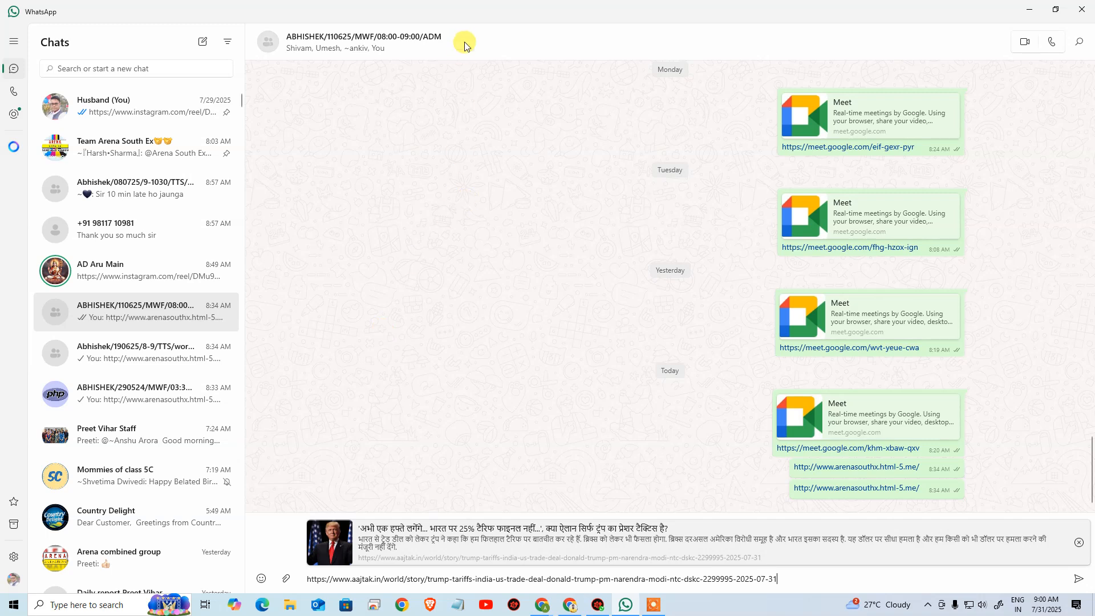
{"action": "left_click_drag", "start_coordinate": [466, 22], "coordinate": [1094, 117]}
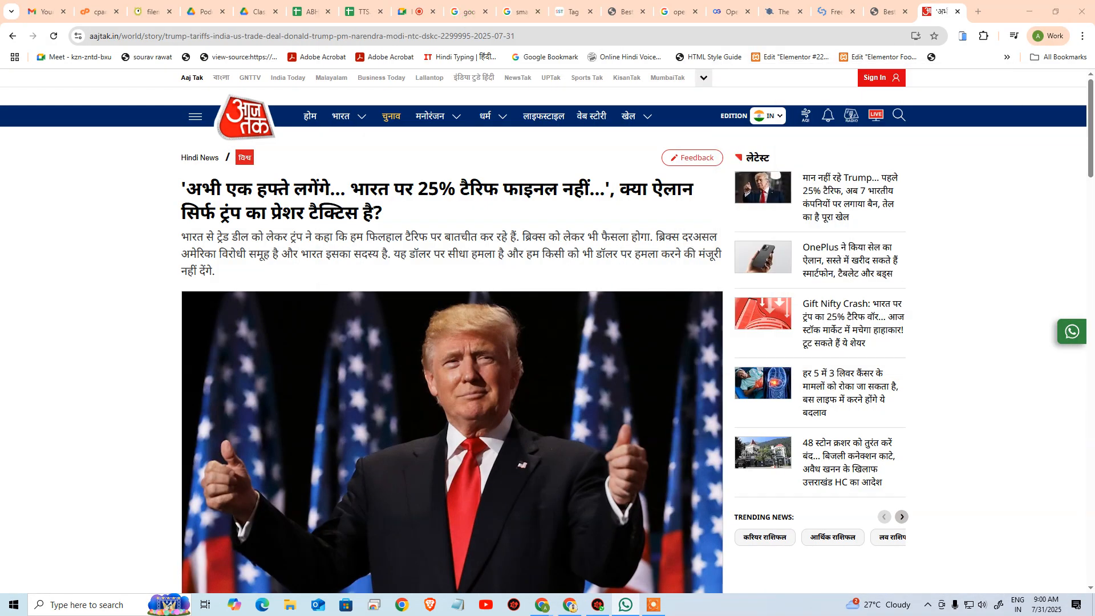
{"action": "key", "text": "ctrl+a"}
{"action": "left_click", "coordinate": [958, 12]}
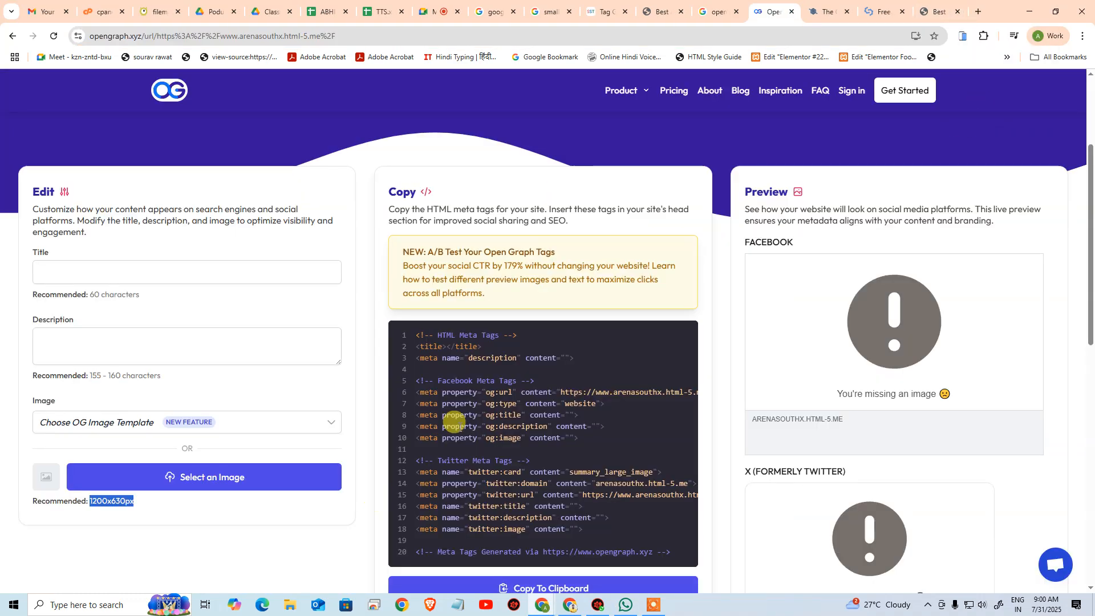
- Examine the generated HTML, Facebook and Twitter meta tags on opengraph.xyz, highlighting the lines from the description through the Facebook tags
{"action": "scroll", "coordinate": [452, 421], "scroll_direction": "down", "scroll_amount": 3}
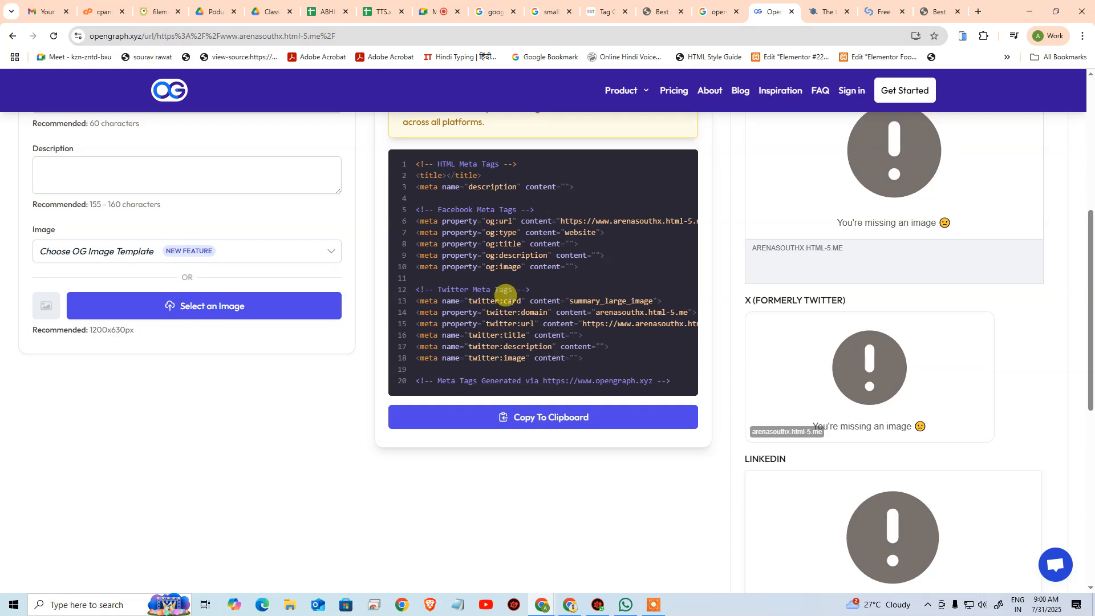
{"action": "left_click", "coordinate": [507, 299]}
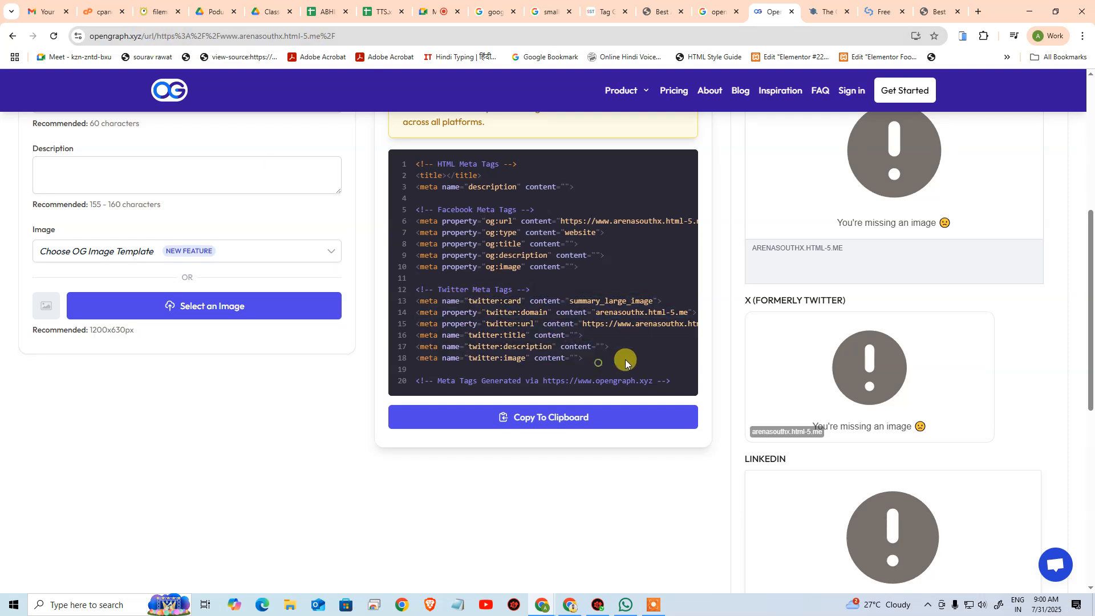
{"action": "scroll", "coordinate": [582, 239], "scroll_direction": "up", "scroll_amount": 1}
{"action": "scroll", "coordinate": [583, 240], "scroll_direction": "up", "scroll_amount": 5}
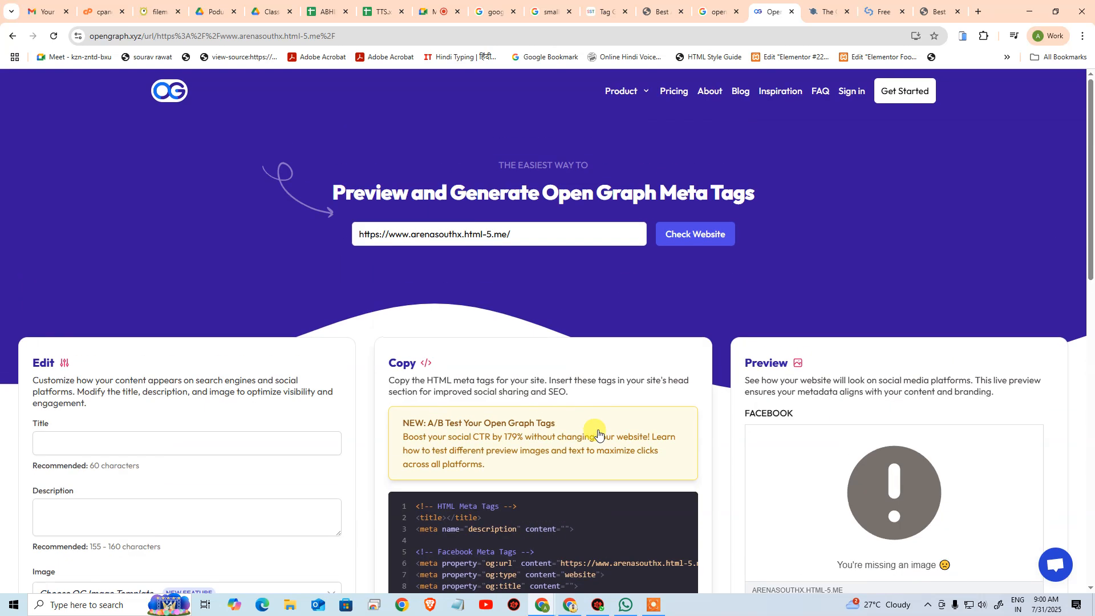
{"action": "scroll", "coordinate": [589, 430], "scroll_direction": "down", "scroll_amount": 4}
{"action": "left_click_drag", "start_coordinate": [438, 297], "coordinate": [556, 397]}
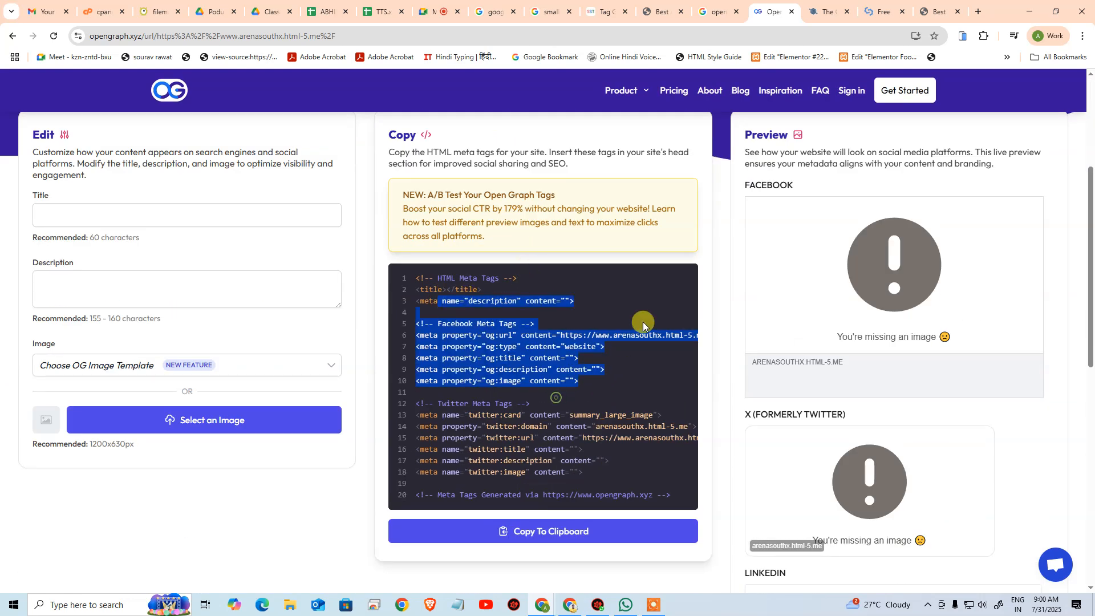
{"action": "left_click", "coordinate": [607, 330]}
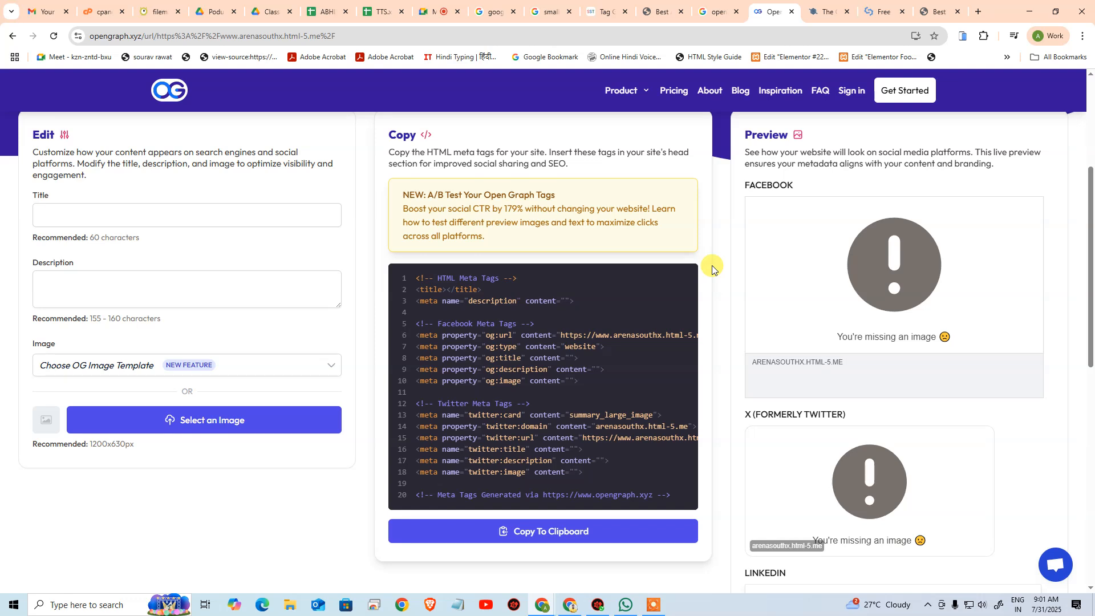
- Close the Creative Studio site, opengraph.xyz, SmallSEOTools and Google search tabs to return to the Google Meet call
{"action": "left_click", "coordinate": [932, 11]}
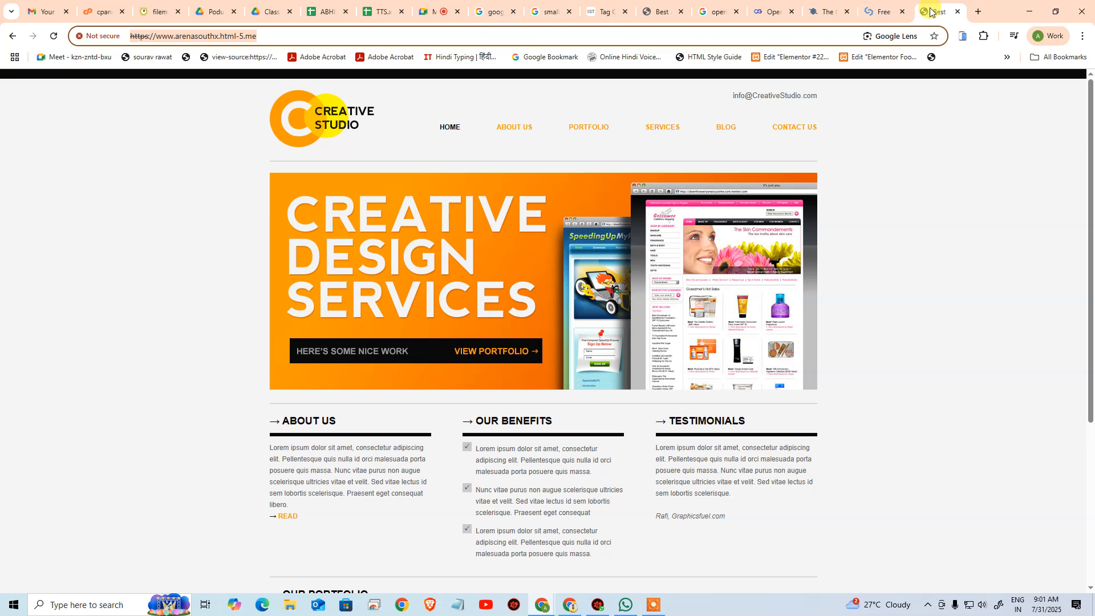
{"action": "key", "text": "ctrl+w"}
{"action": "key", "text": "ctrl+w"}
{"action": "key", "text": "ctrl+w"}
{"action": "key", "text": "ctrl+w"}
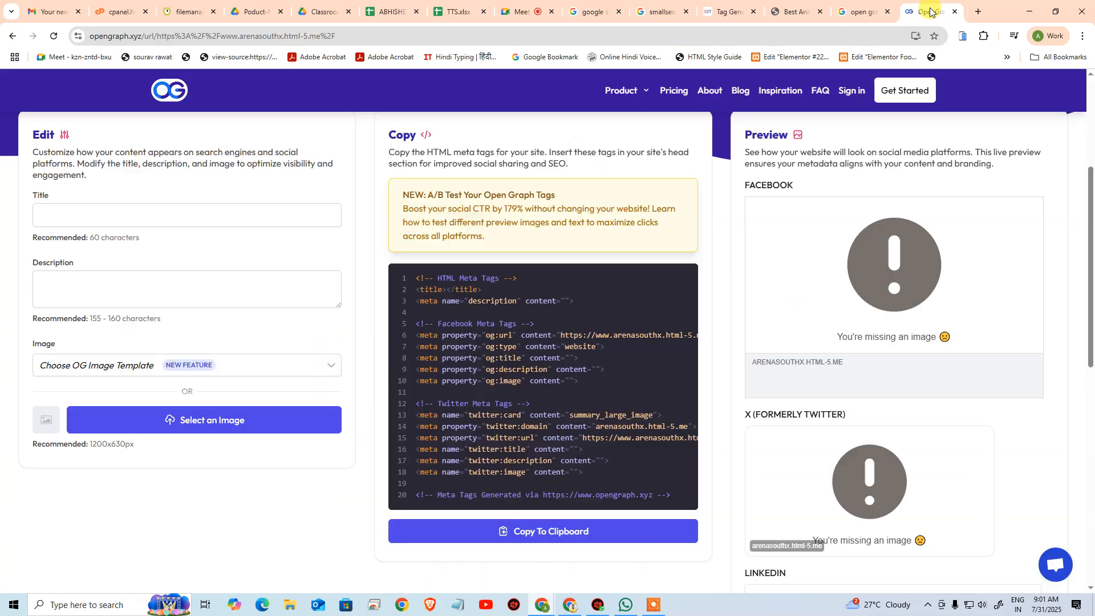
{"action": "key", "text": "ctrl+w"}
{"action": "key", "text": "ctrl+w"}
{"action": "key", "text": "ctrl+w"}
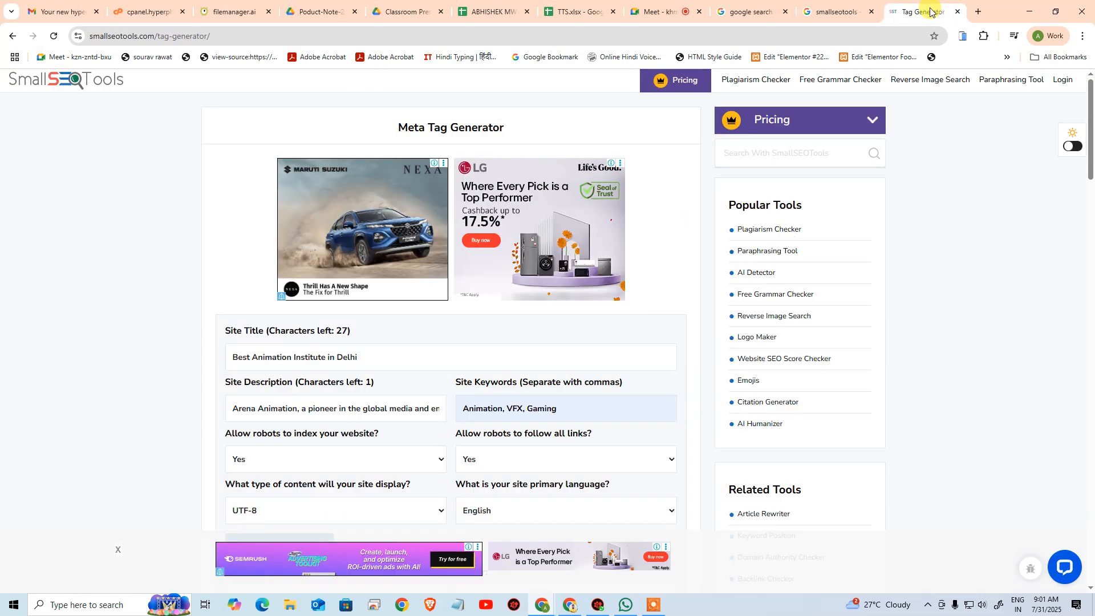
{"action": "key", "text": "ctrl+w"}
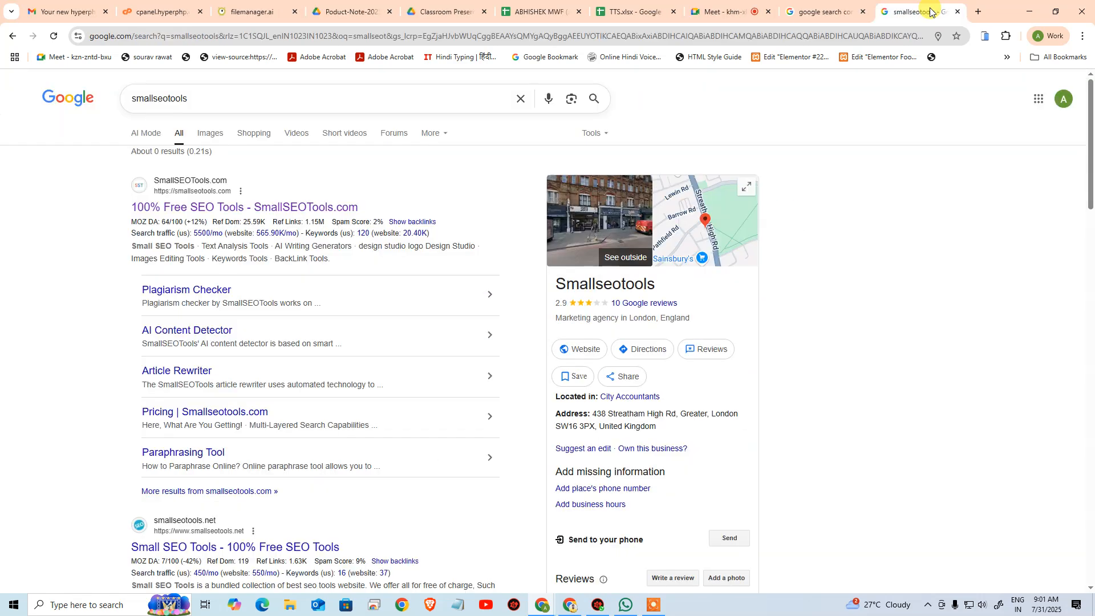
{"action": "key", "text": "ctrl+w"}
{"action": "key", "text": "ctrl+w"}
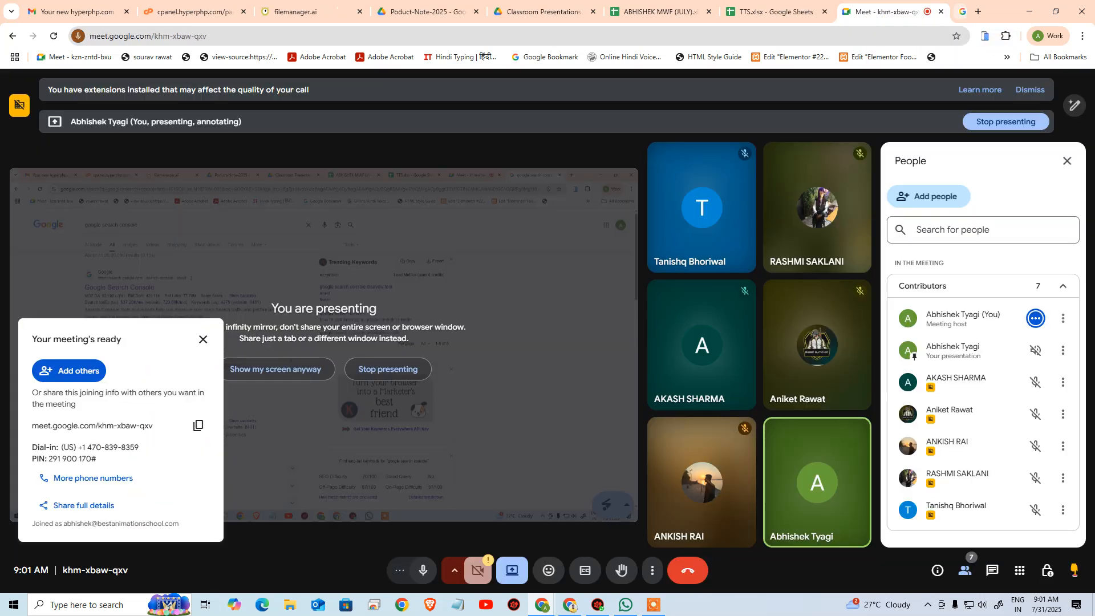